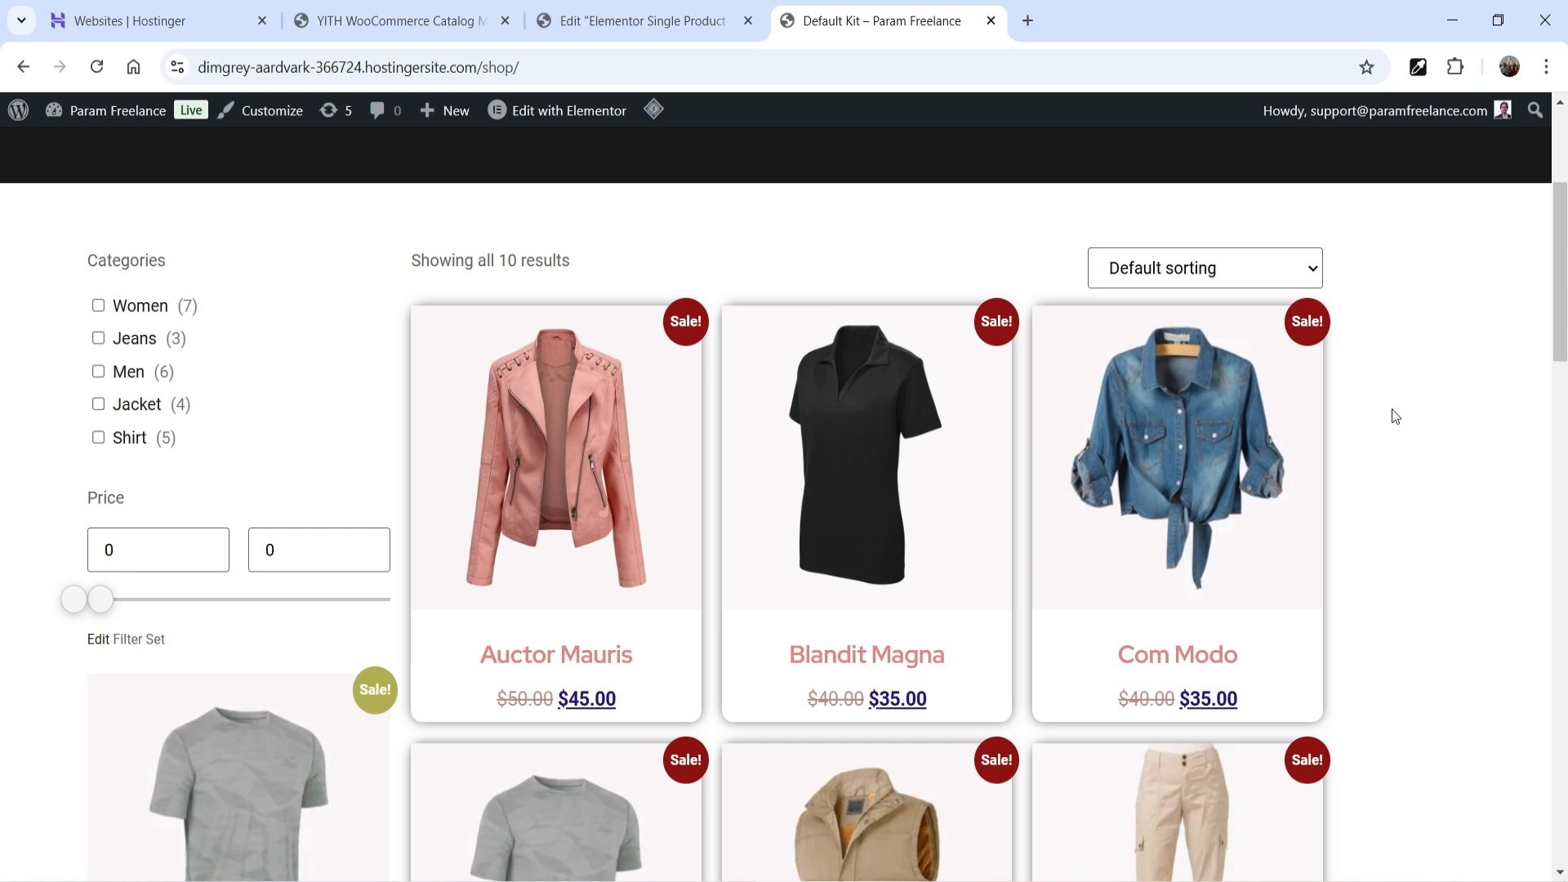
- Scroll through the 10-product shop grid, which has no Add to cart buttons, and open Com Modo
scroll(1399, 428, "down", 1)
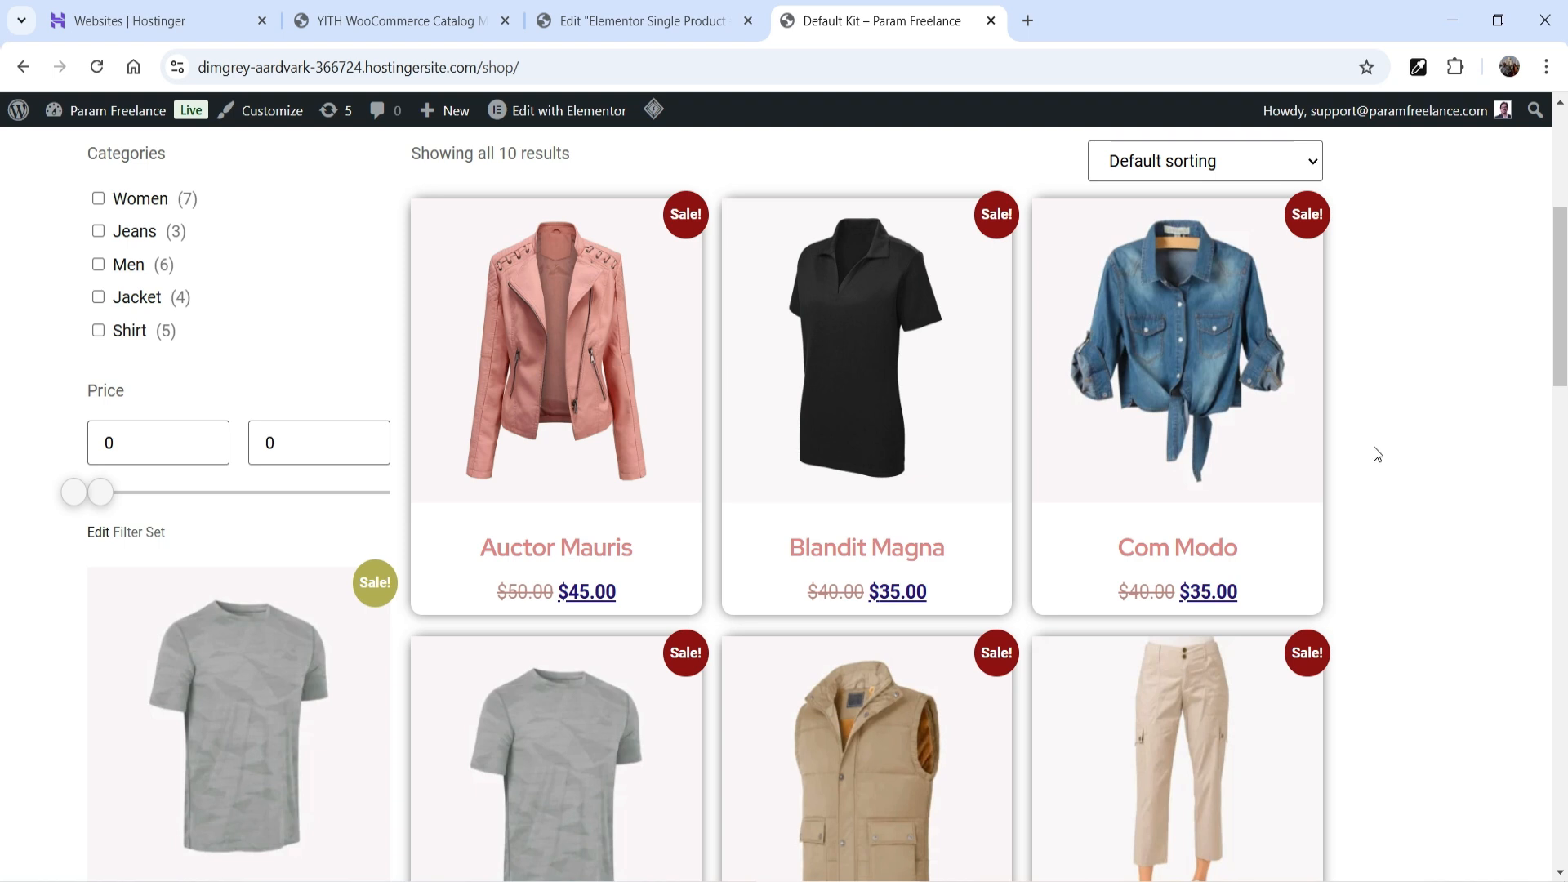
scroll(1379, 453, "down", 8)
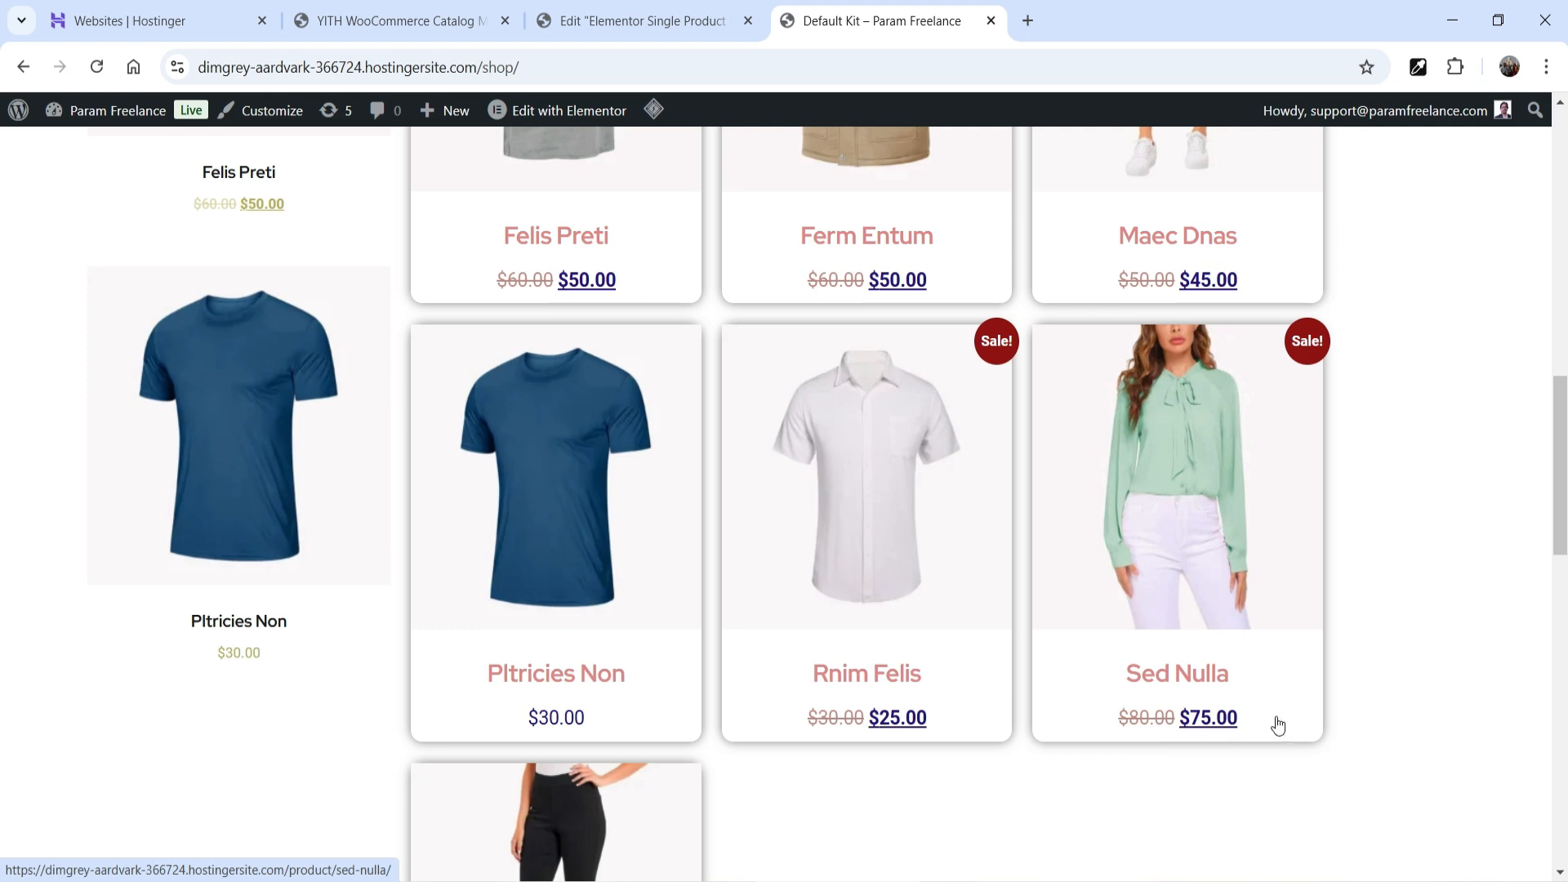
scroll(1448, 560, "up", 6)
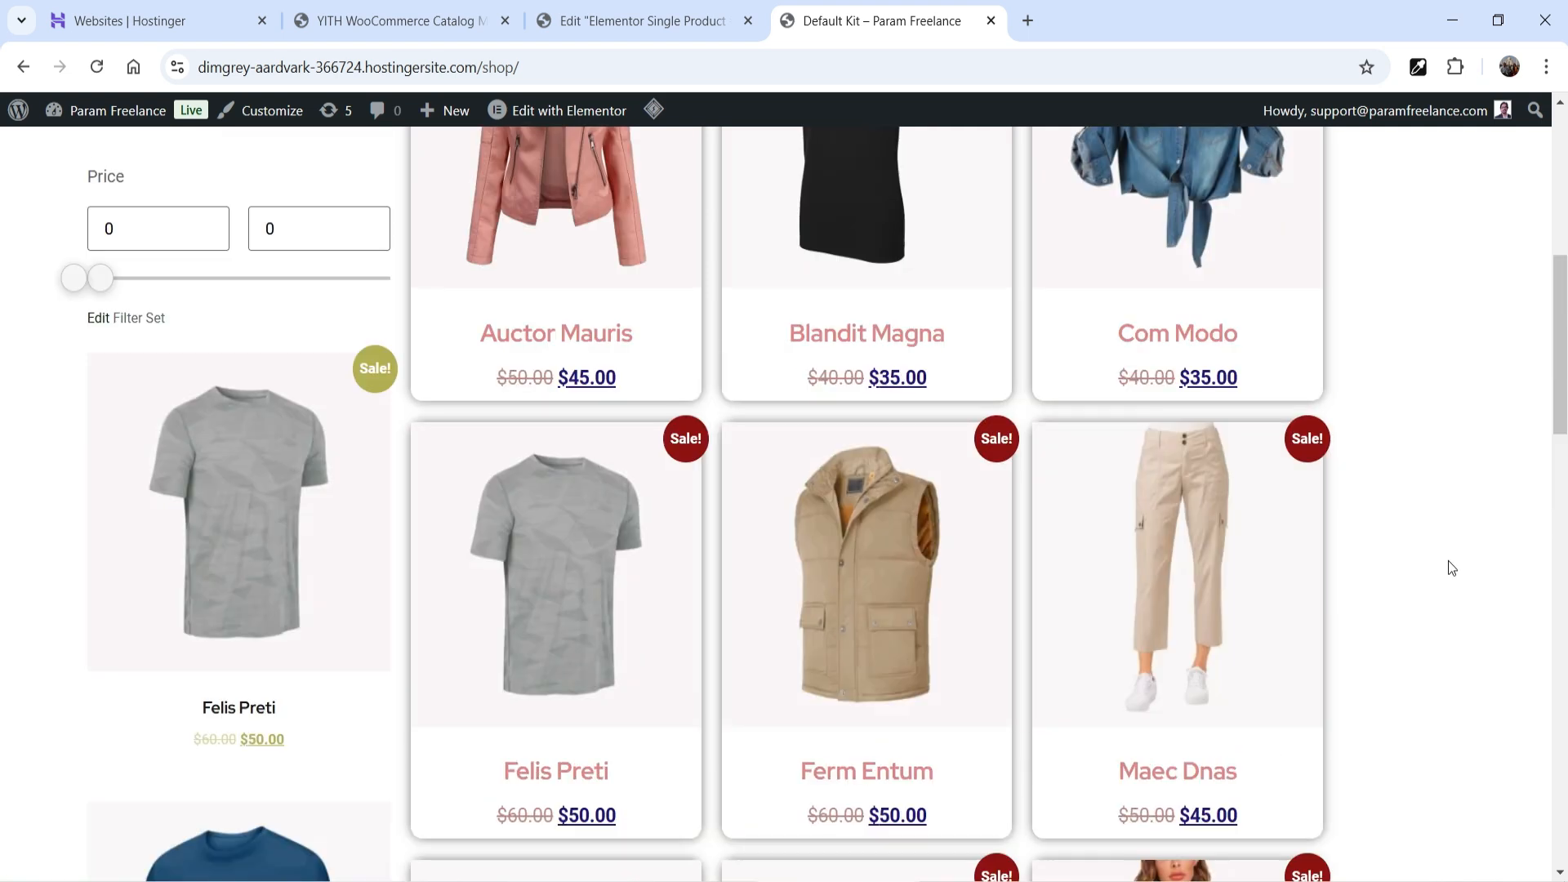
scroll(1450, 562, "up", 3)
left_click(1209, 591)
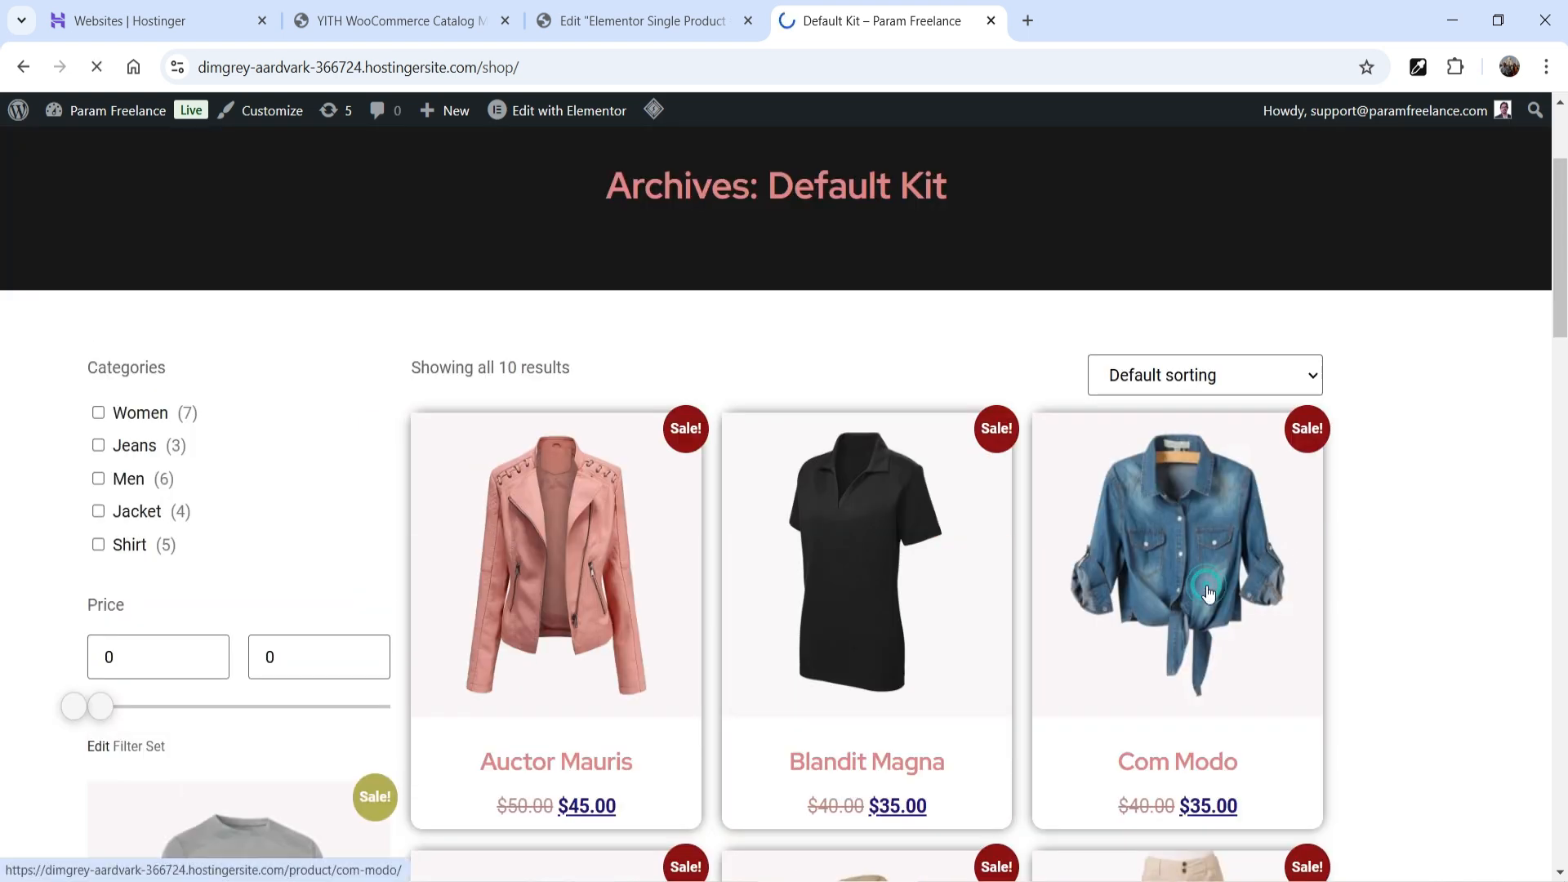
- Expand Com Modo's 'Send an inquiry' form, check its name, email and message fields, then collapse it
scroll(1214, 411, "down", 2)
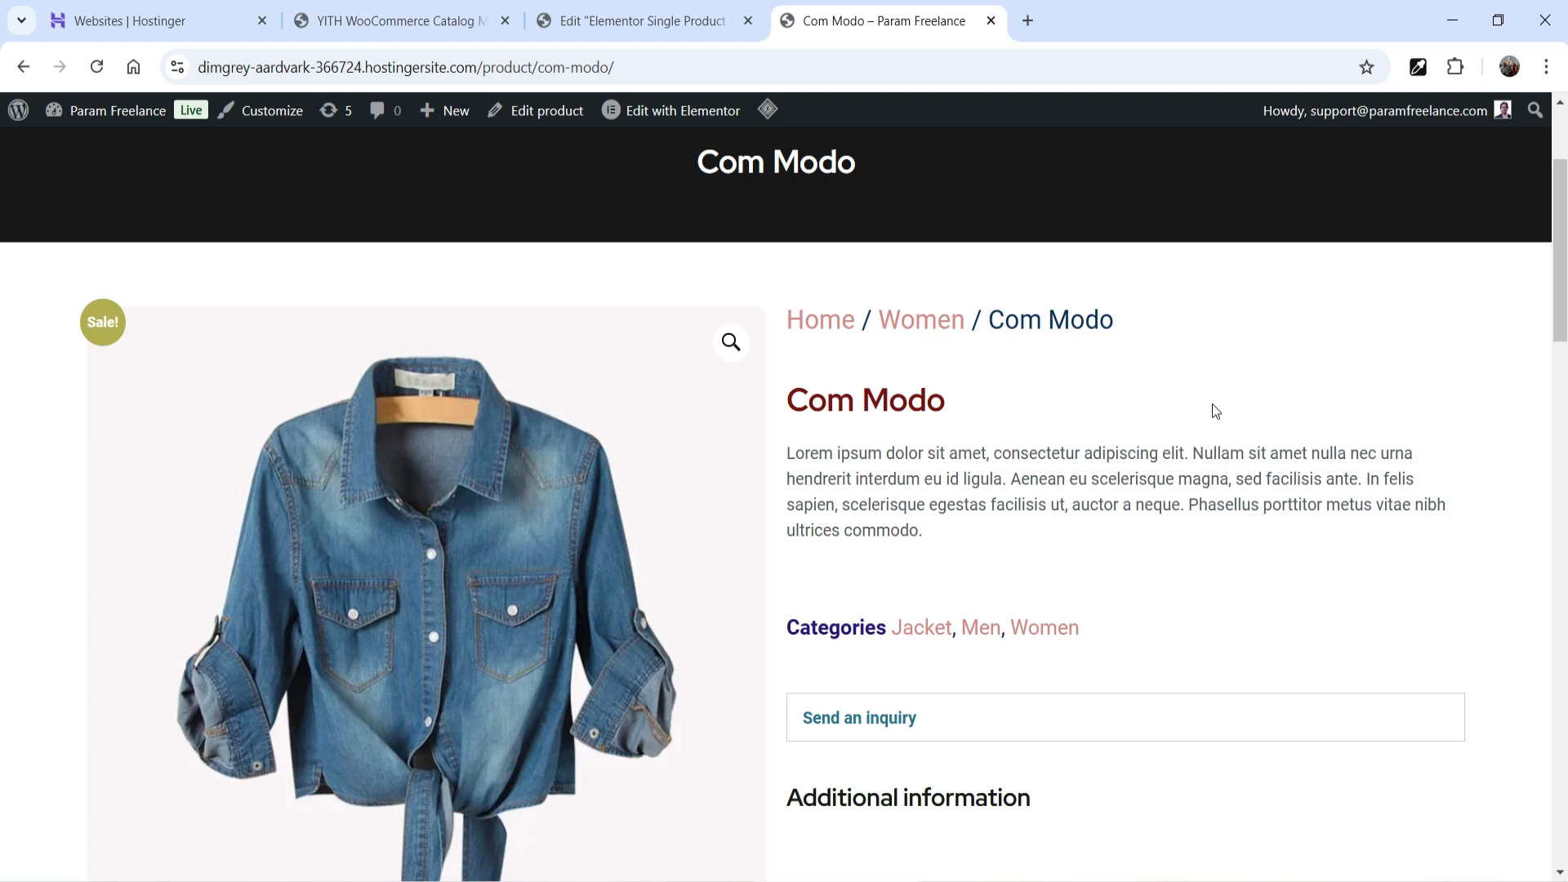
scroll(1187, 437, "down", 2)
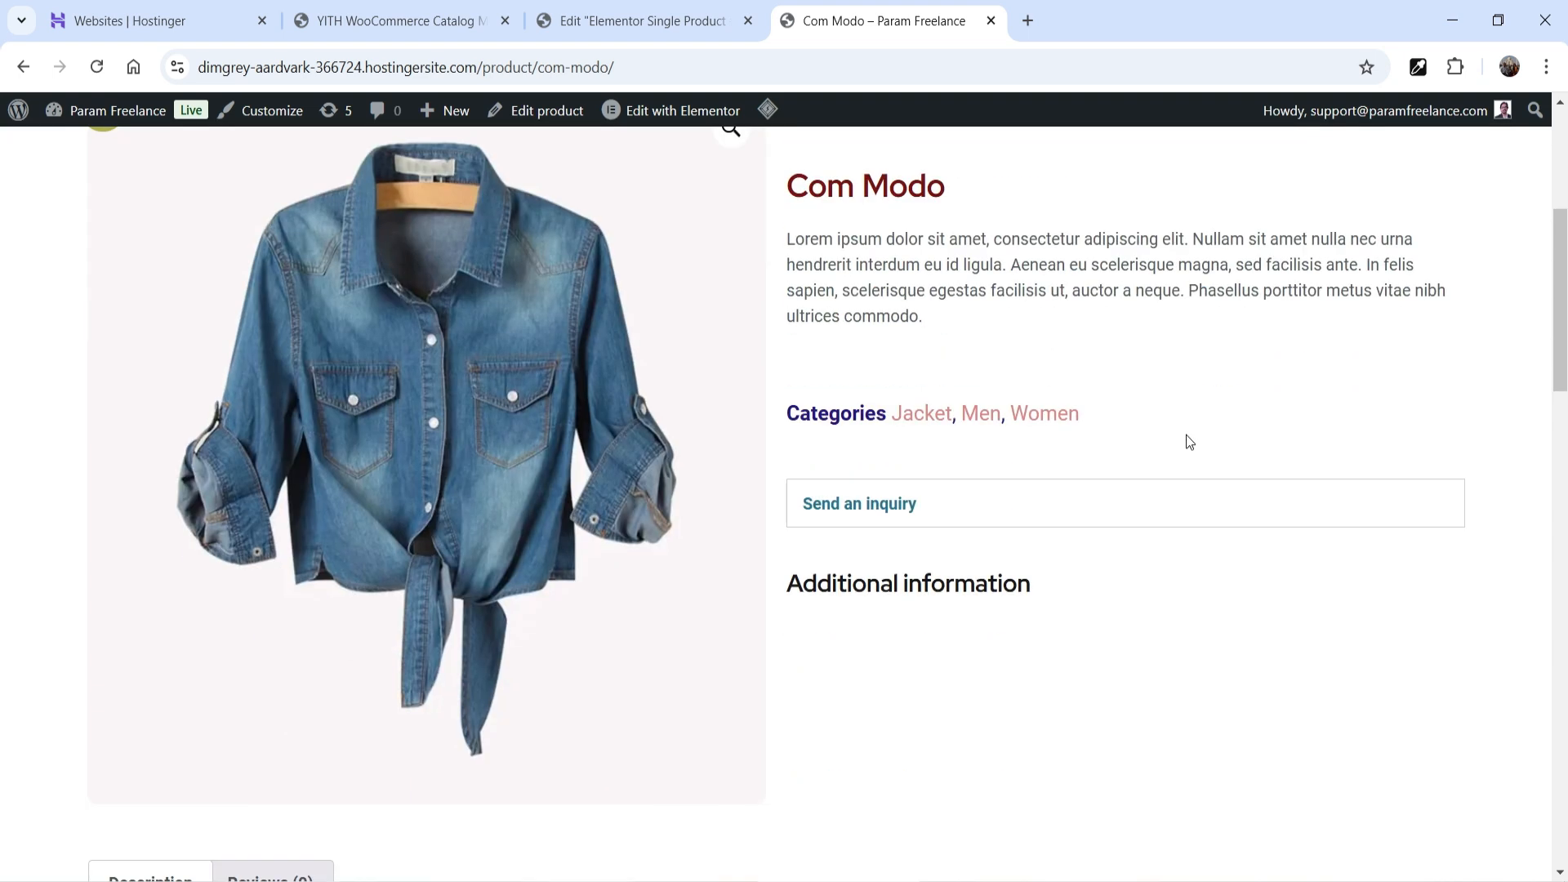
scroll(1185, 434, "down", 1)
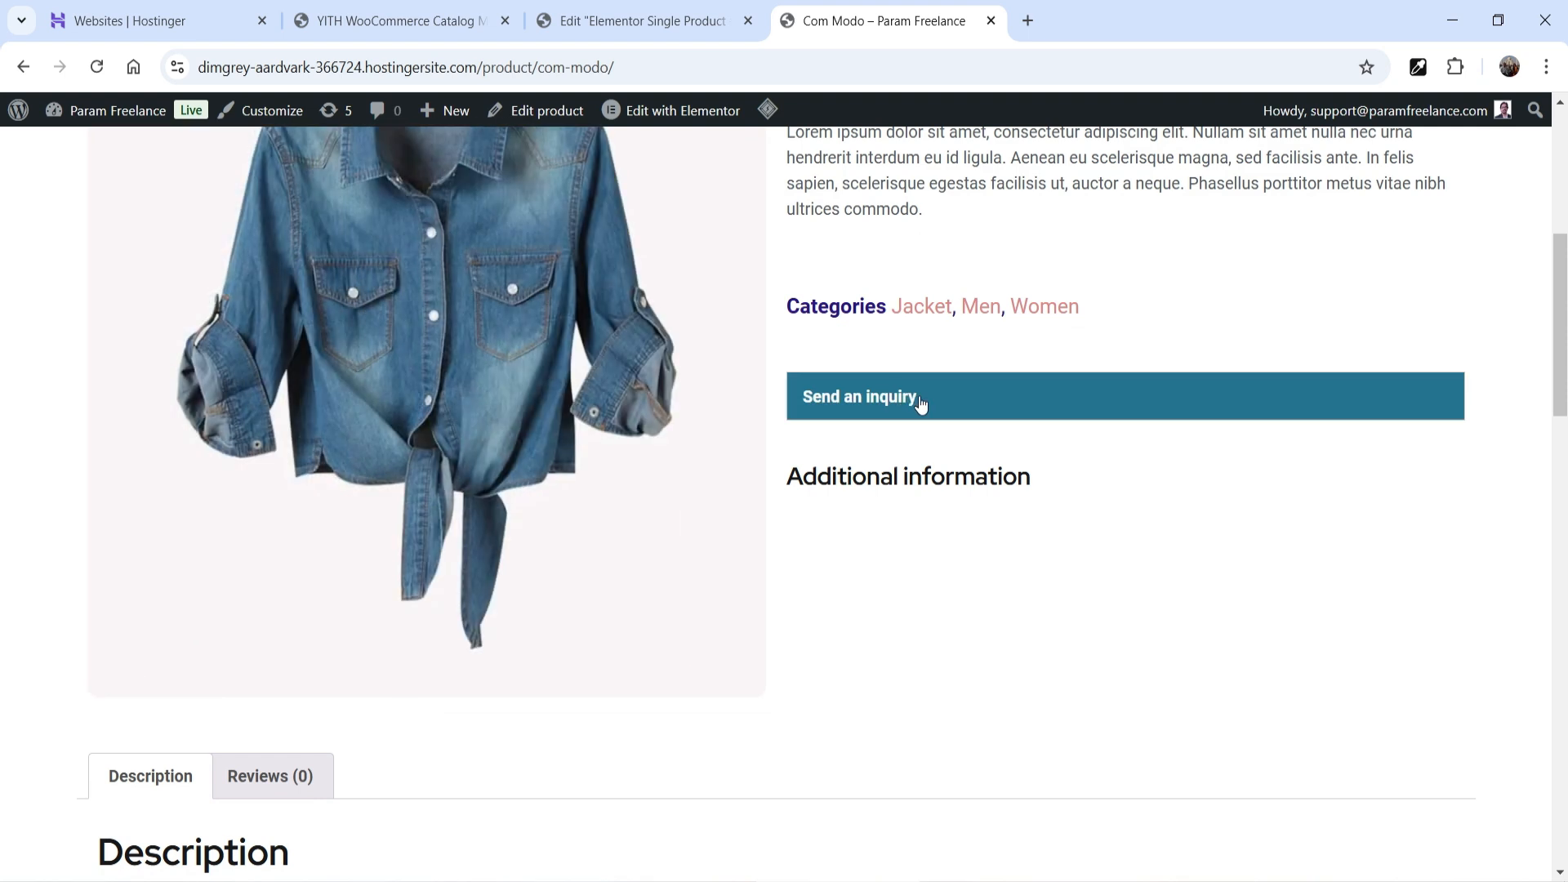
left_click(1145, 407)
scroll(1320, 327, "down", 2)
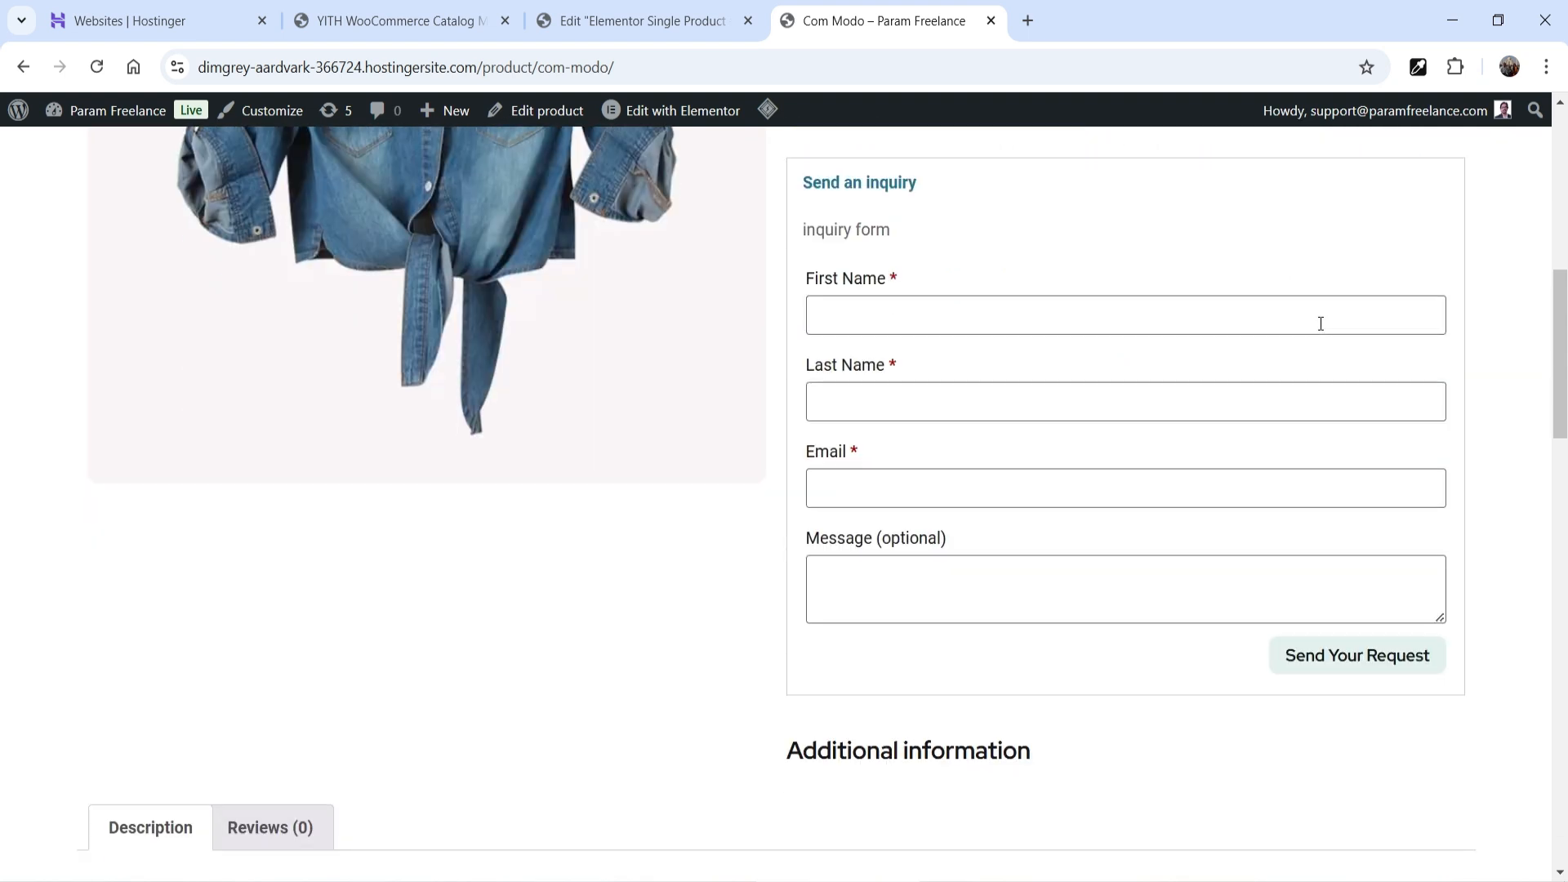
scroll(1062, 362, "up", 2)
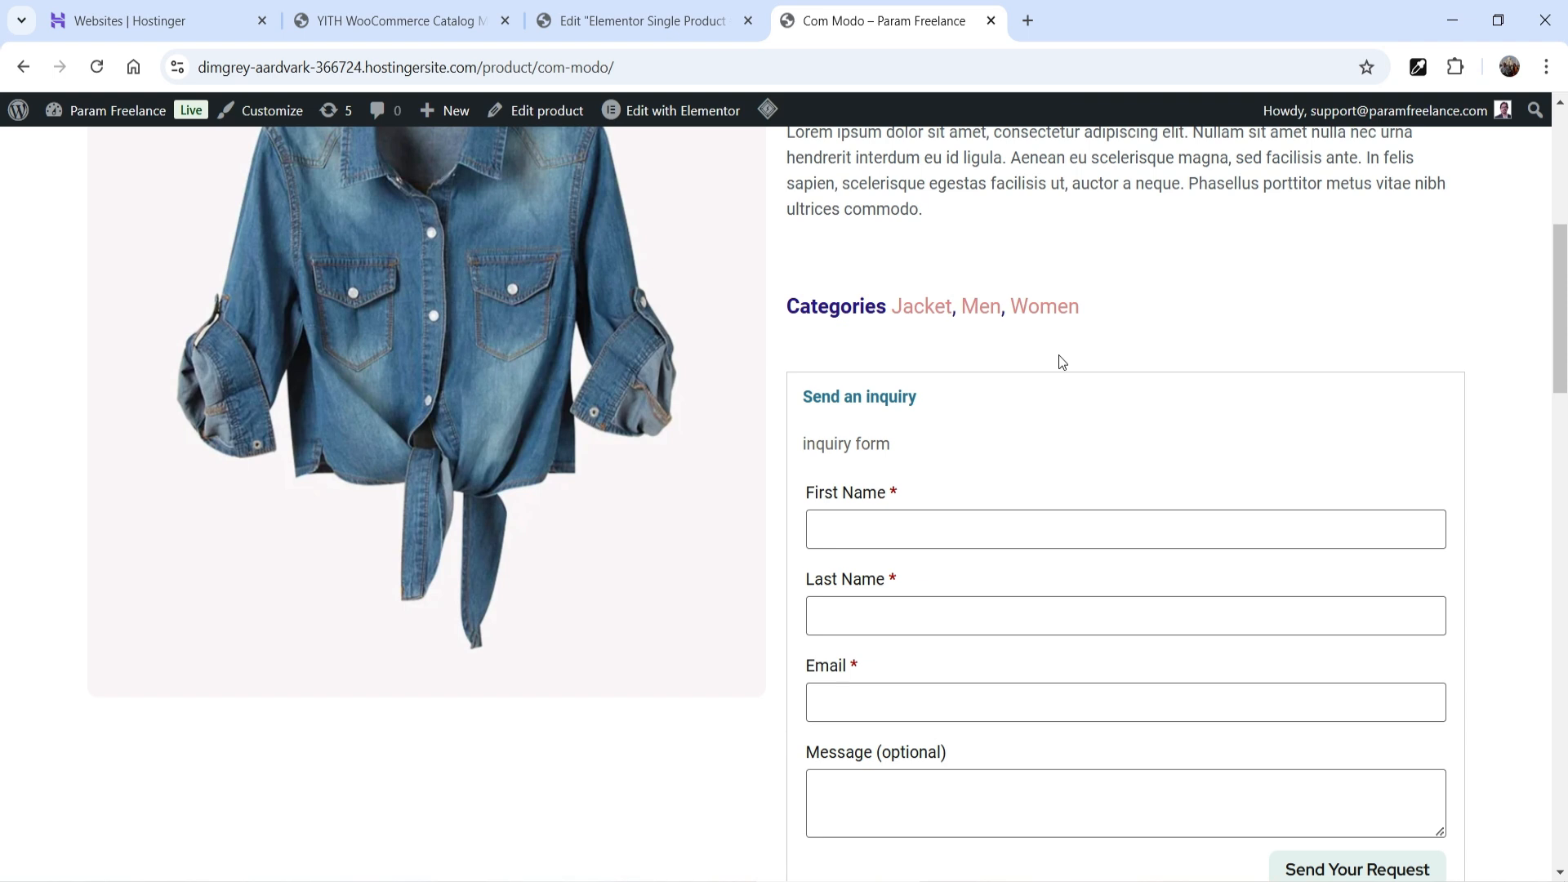
scroll(1067, 519, "down", 3)
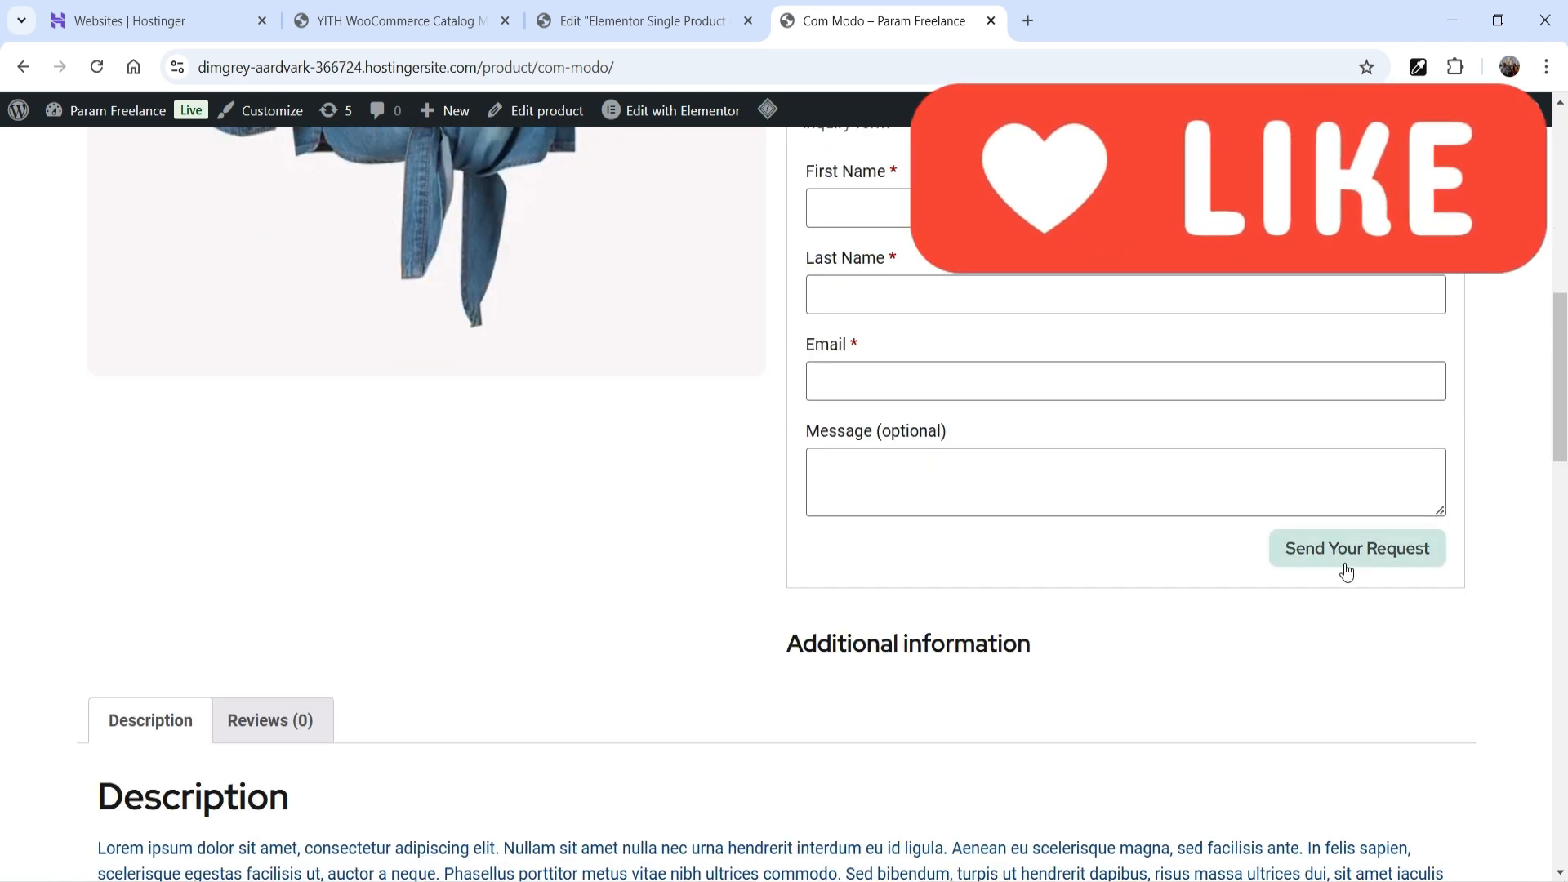
scroll(1066, 540, "up", 4)
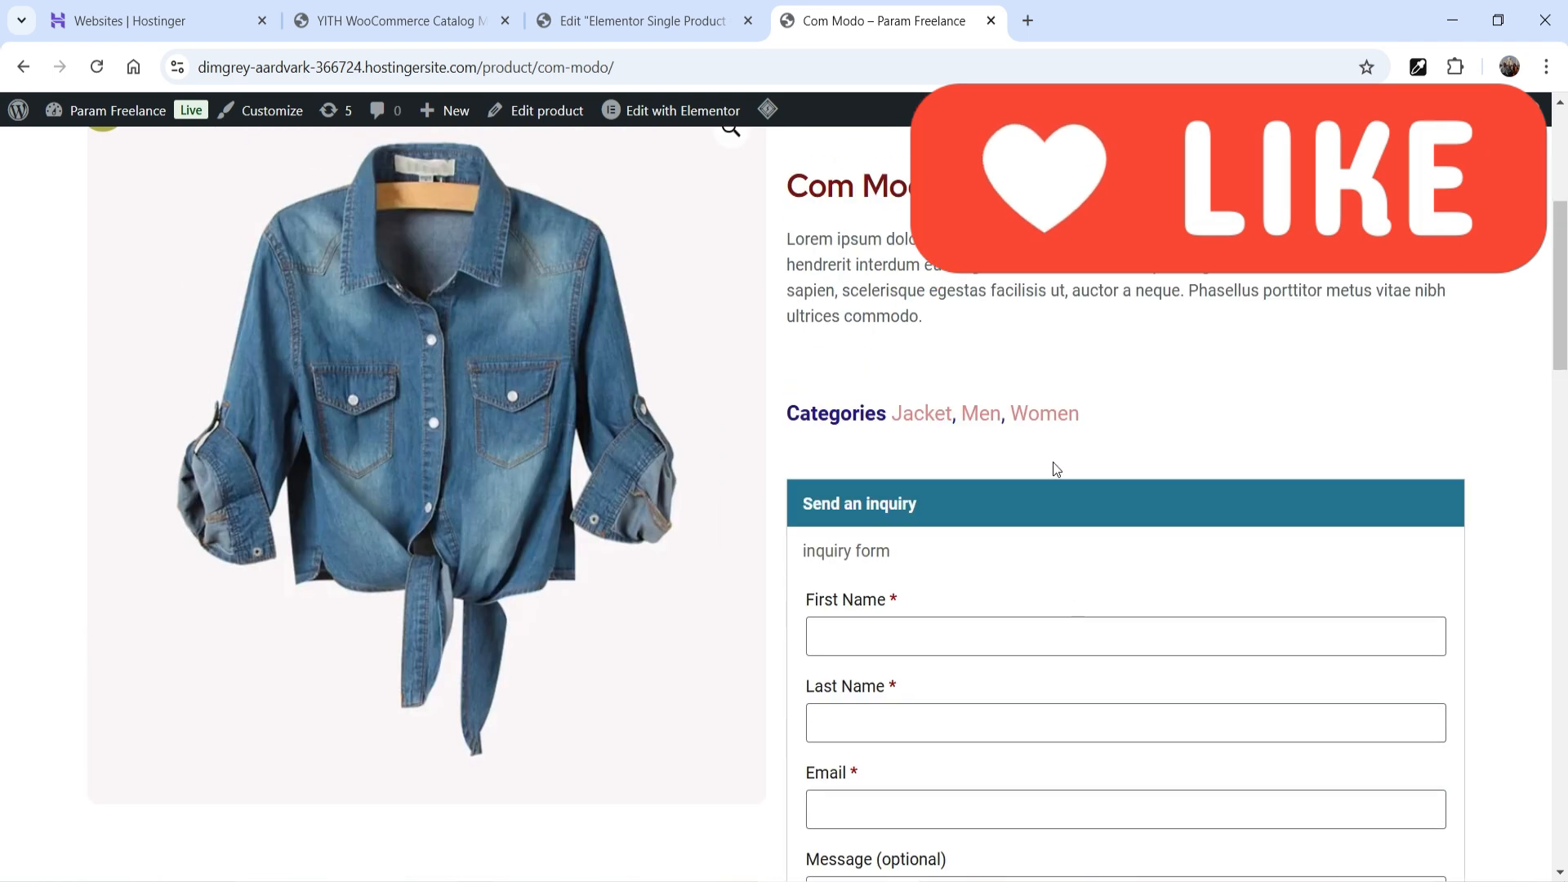
left_click(956, 501)
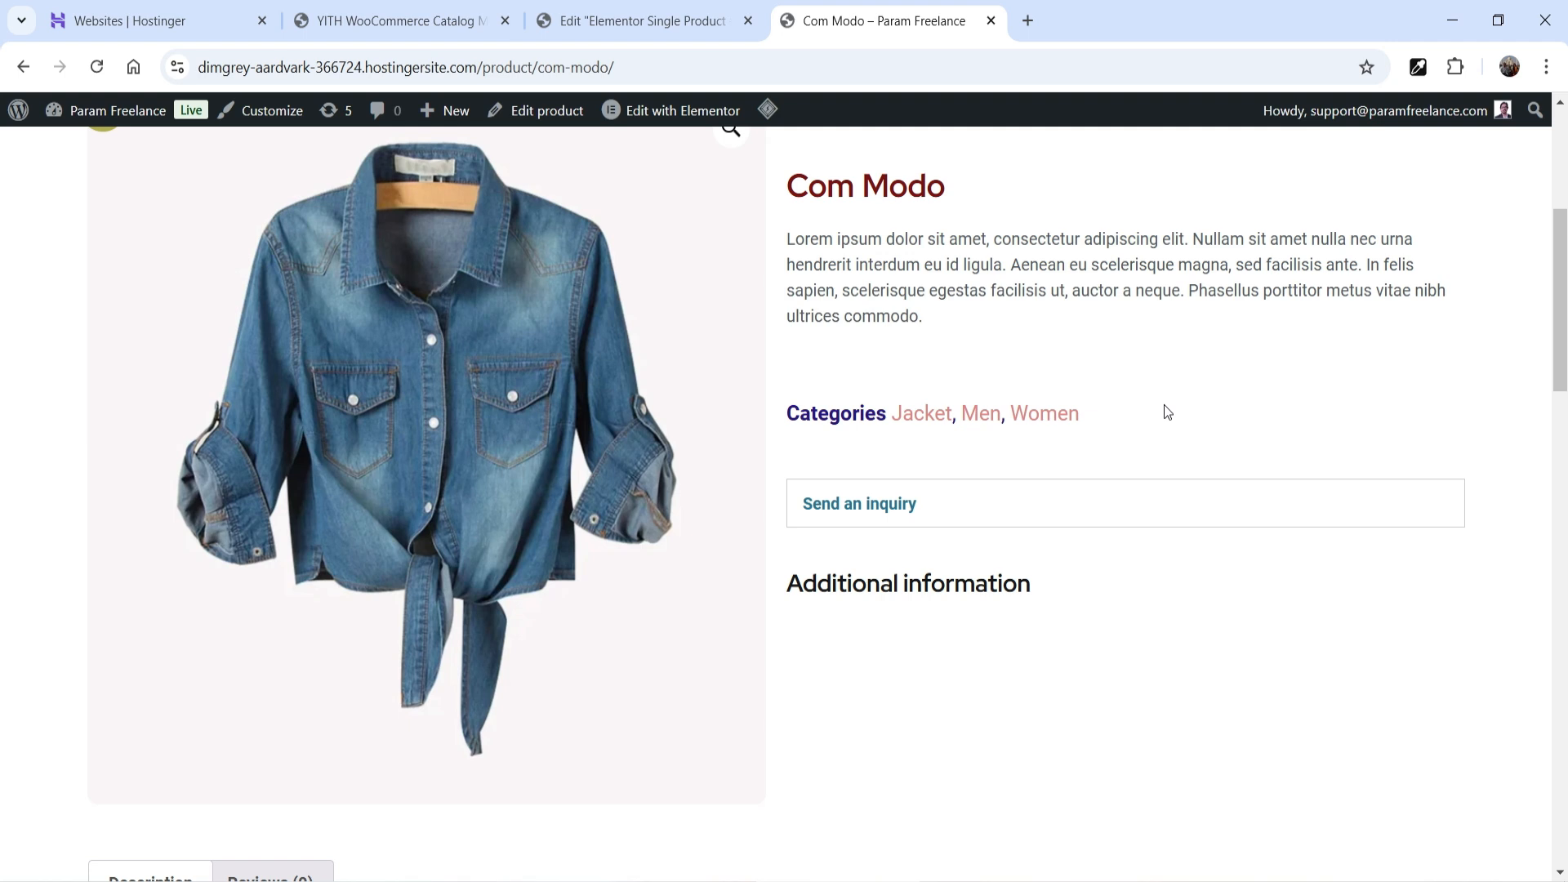
scroll(1164, 404, "up", 3)
- Bring up the YITH WooCommerce Catalog Mode plugin page and scroll to its Description
mouse_move(594, 881)
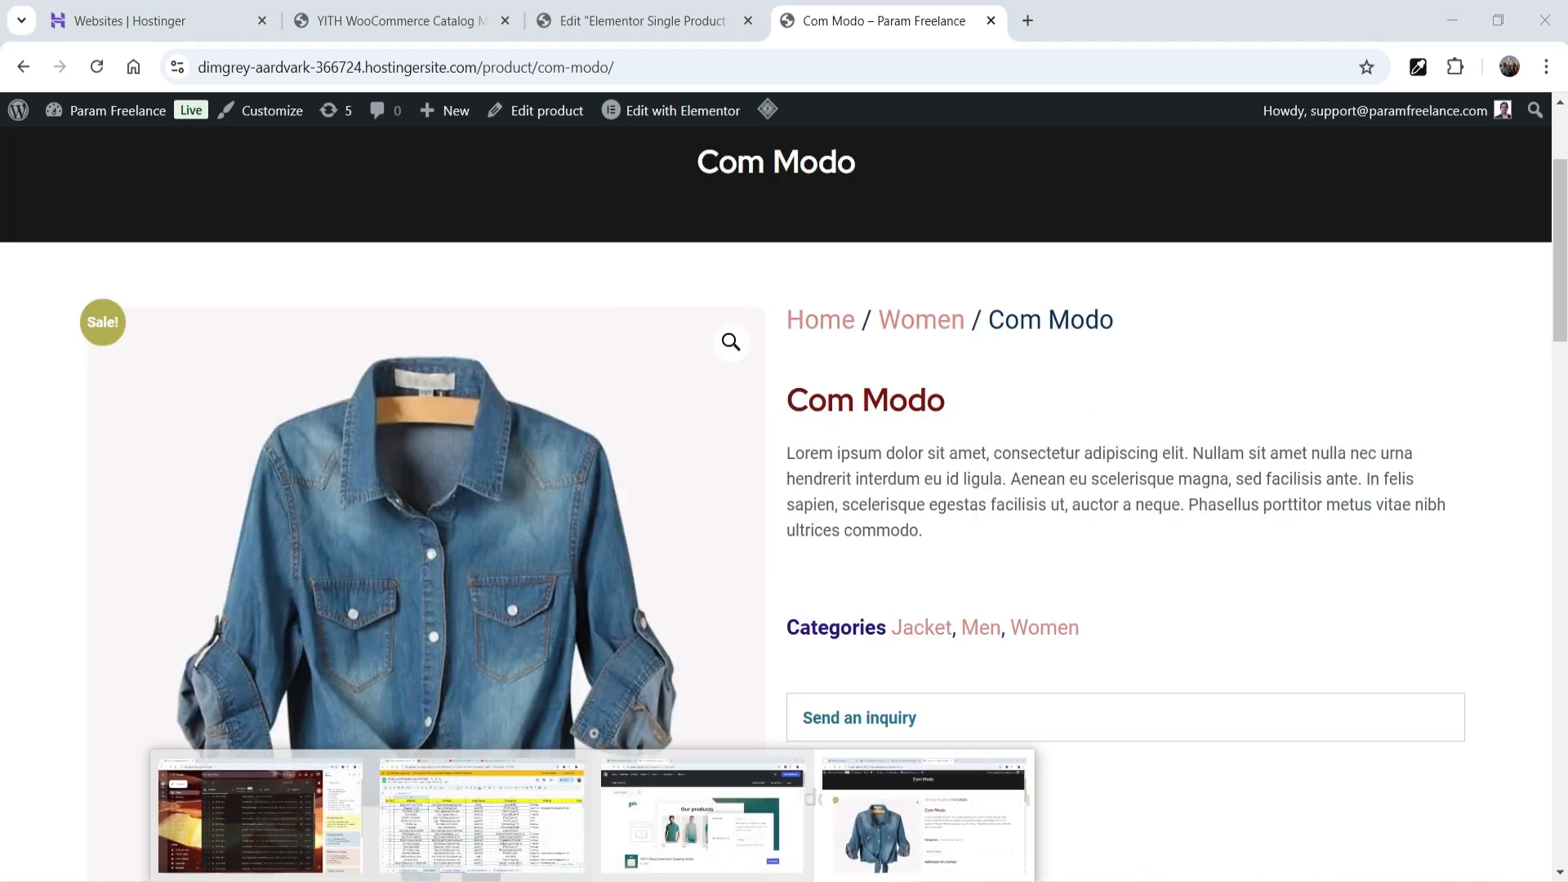
left_click(703, 823)
left_click(1496, 426)
scroll(1485, 433, "down", 3)
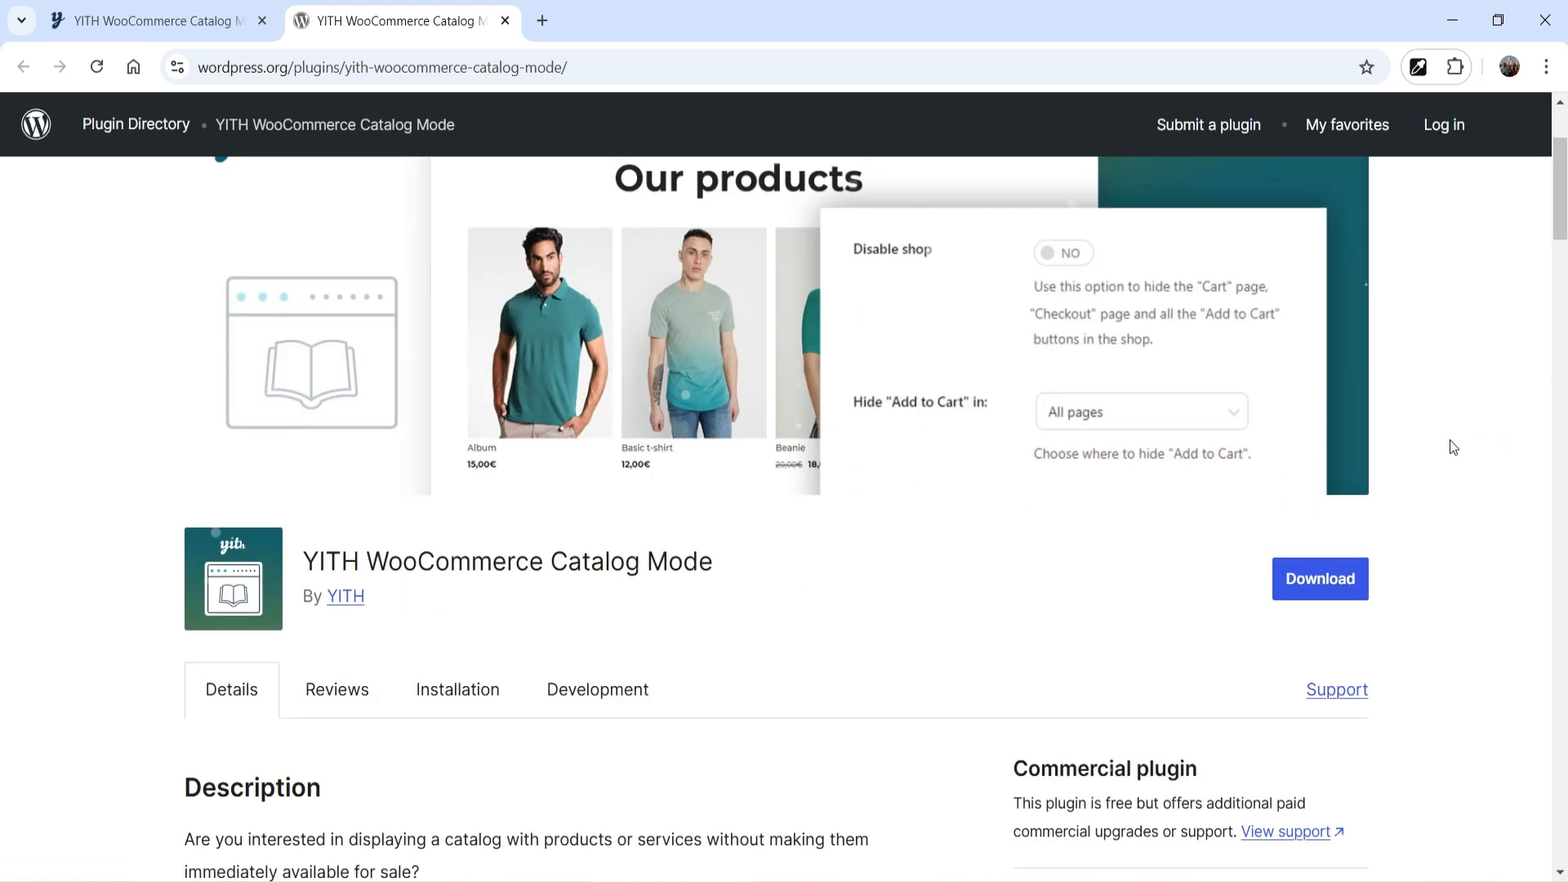
scroll(1449, 441, "down", 4)
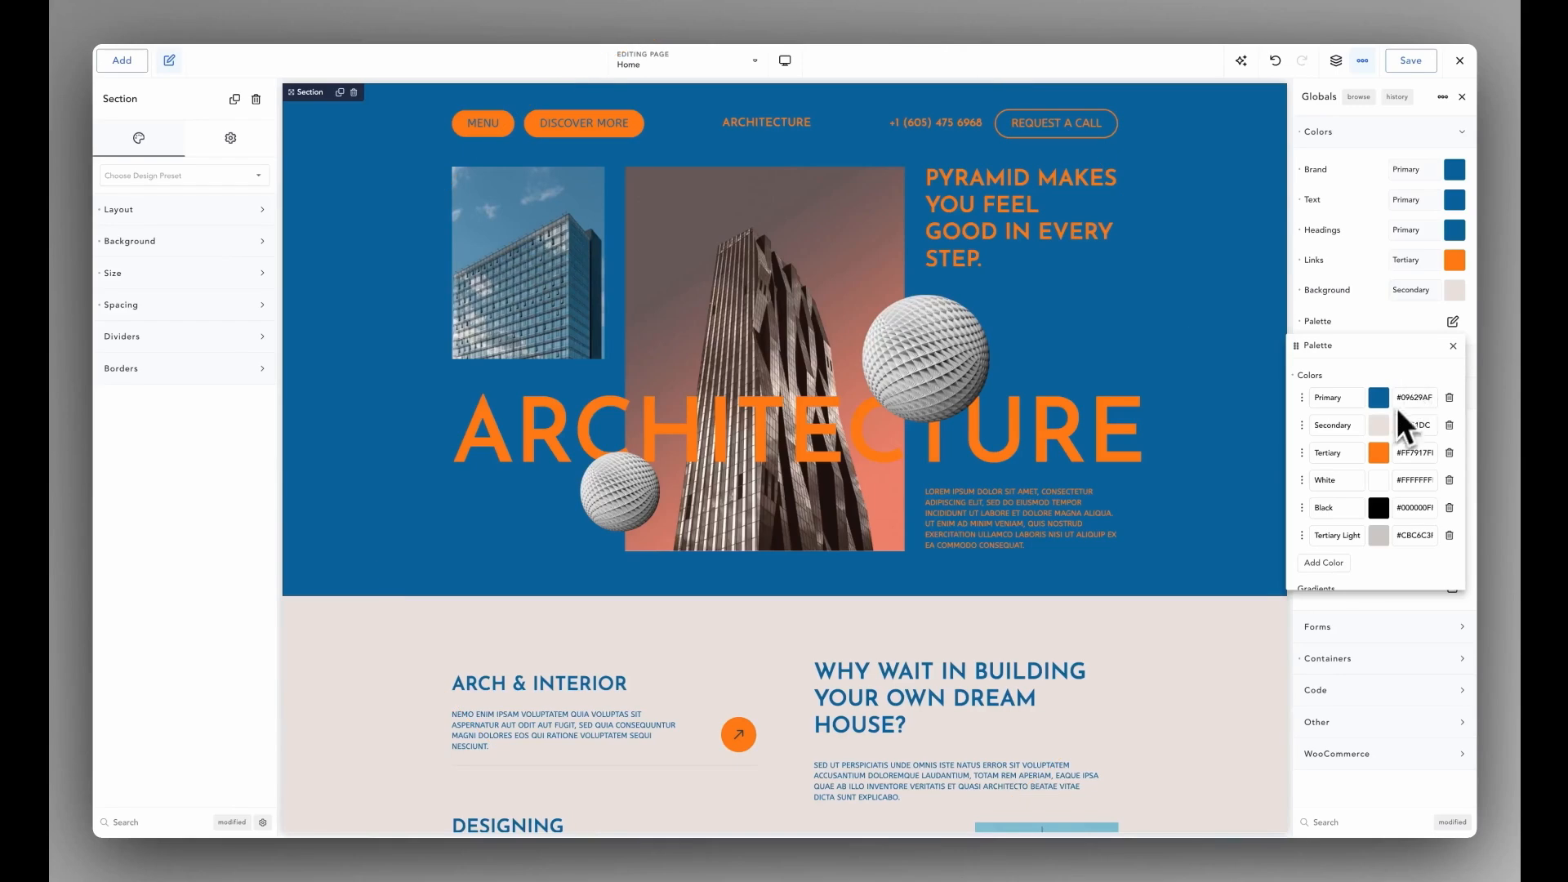
- Set the Tertiary colour to peach #EDC5B0 and darken the Primary colour to #2A3640
left_click(1379, 452)
left_click_drag(1378, 494, 1286, 506)
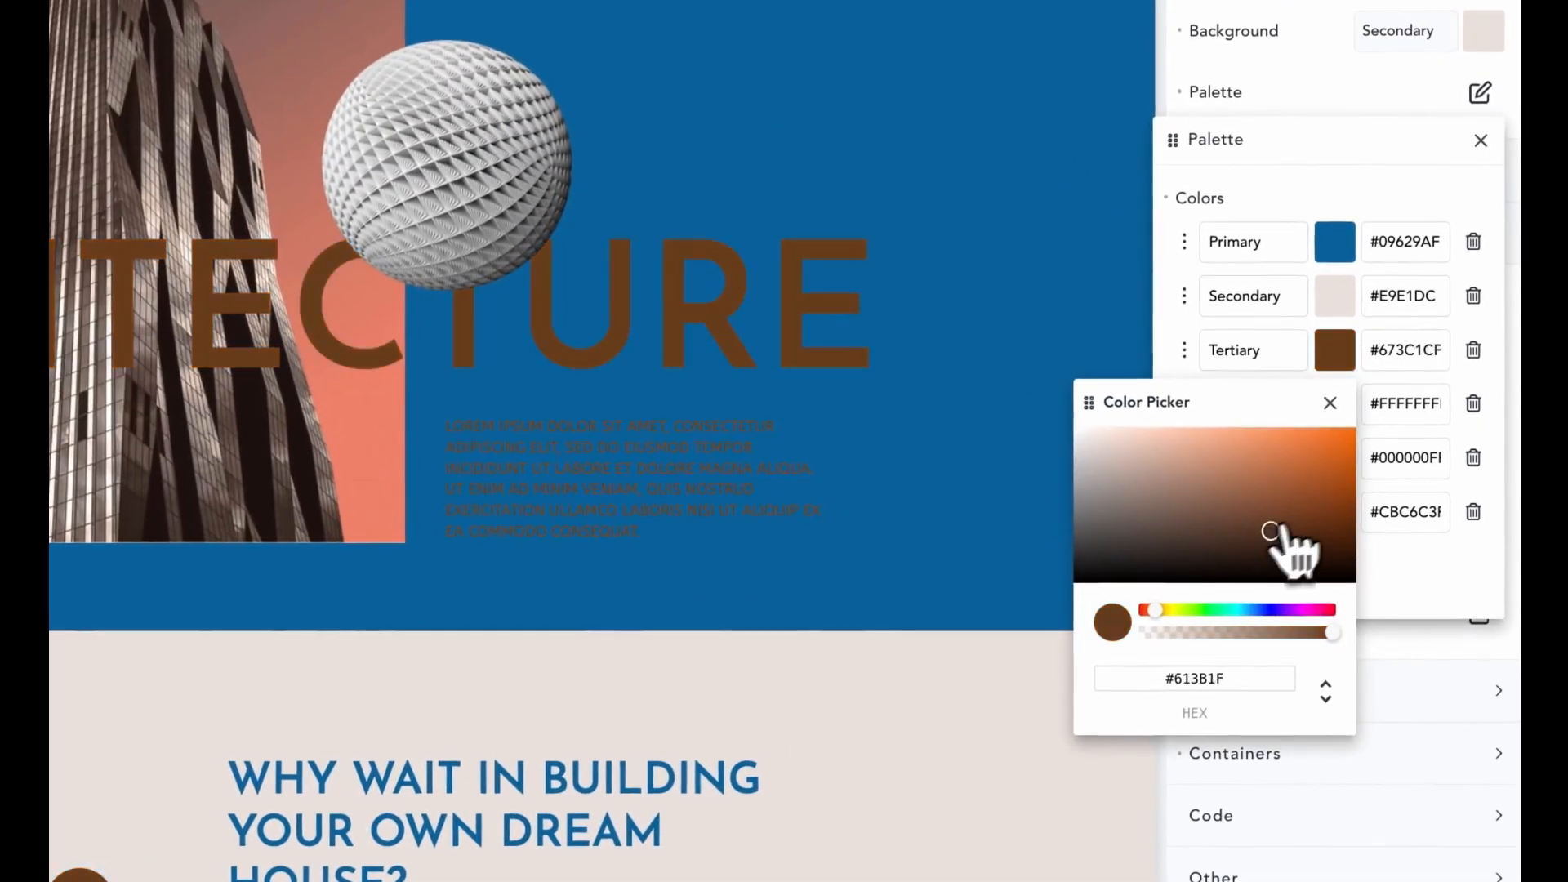
left_click_drag(1150, 454, 1142, 449)
left_click(1330, 402)
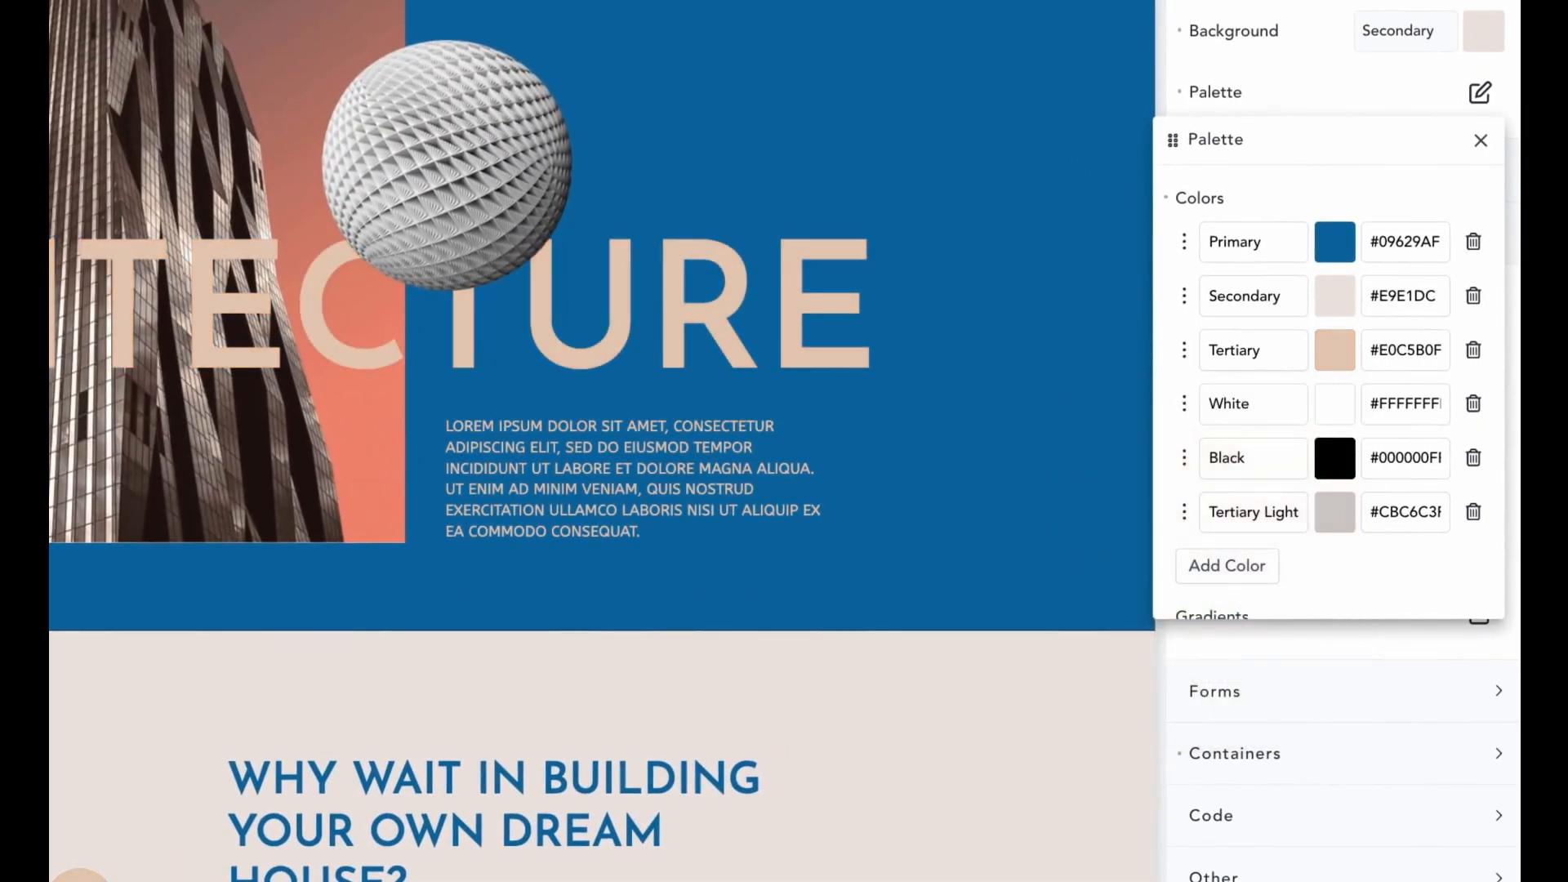
left_click(1335, 242)
left_click_drag(1344, 389, 1177, 464)
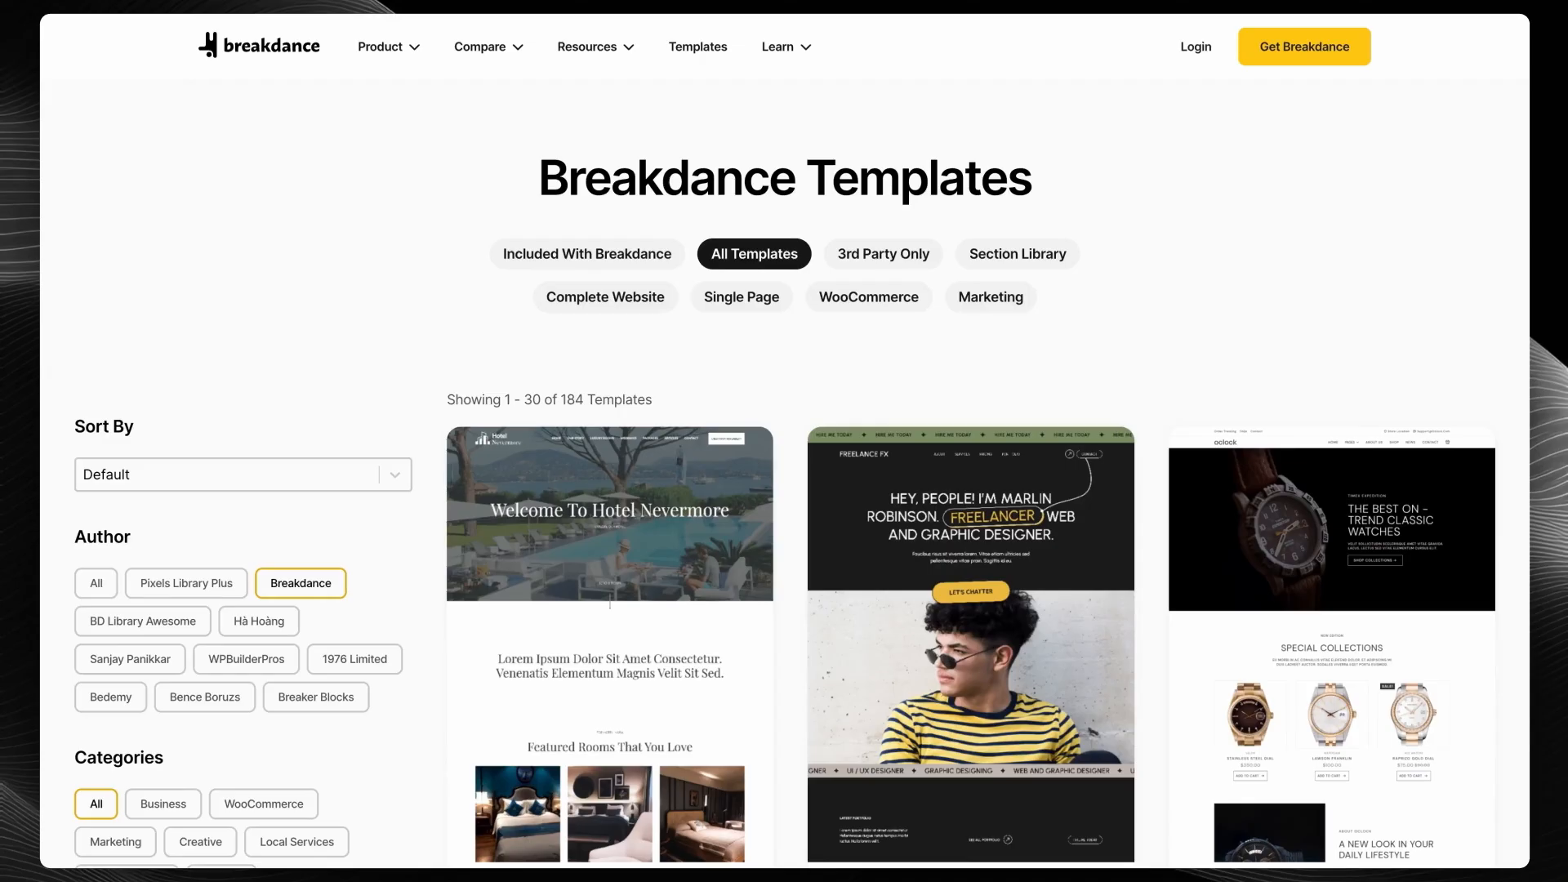
- Give the form fields a bottom padding of 20 and try the Email Address and Message fields
scroll(972, 491, "down", 20)
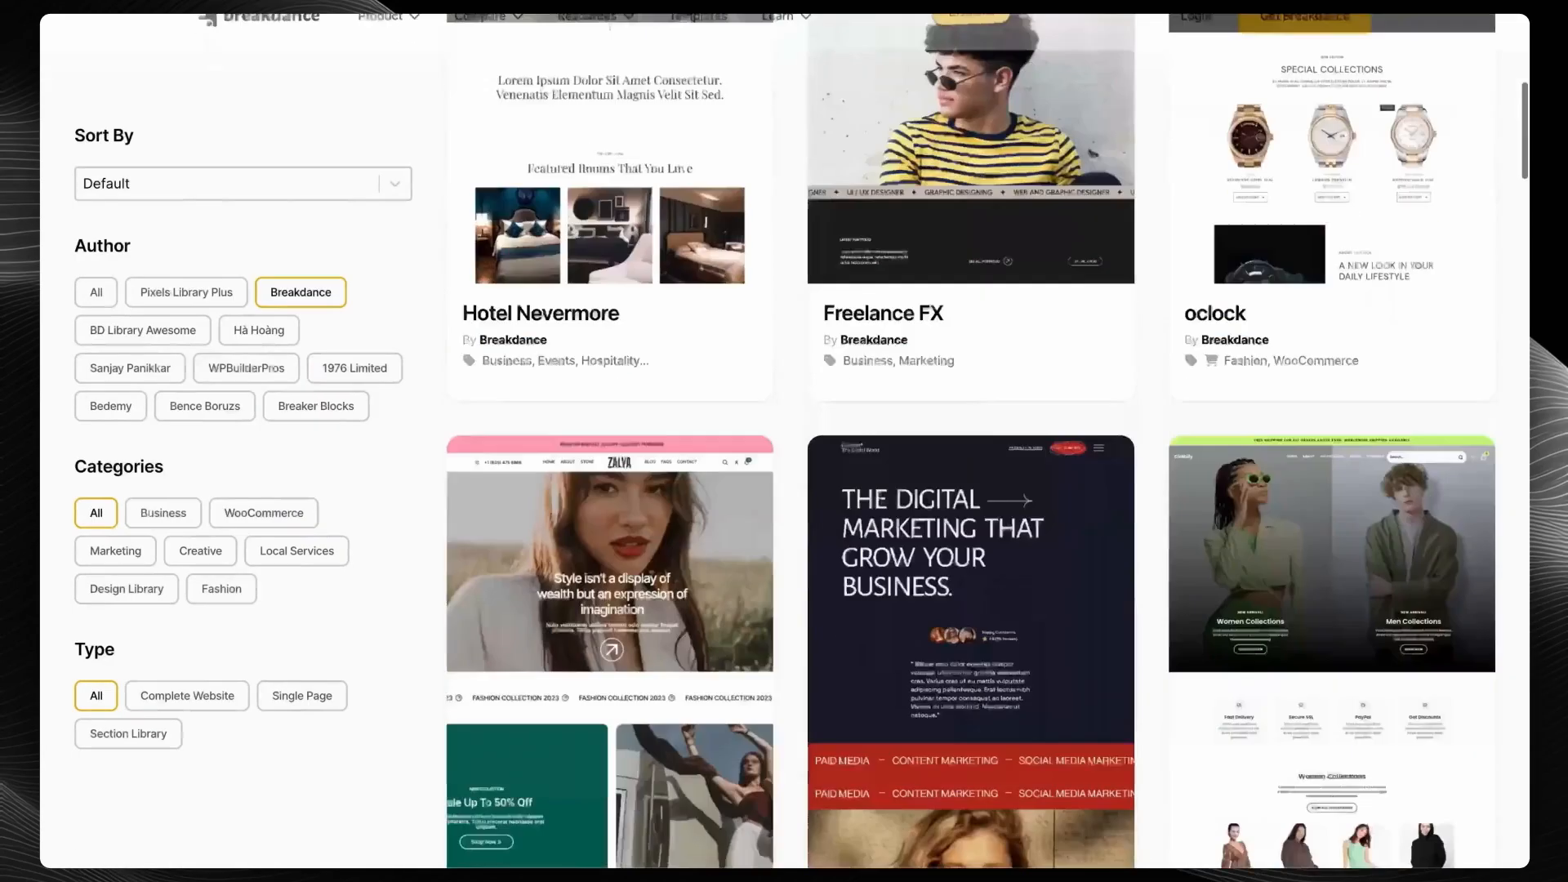
scroll(973, 490, "down", 20)
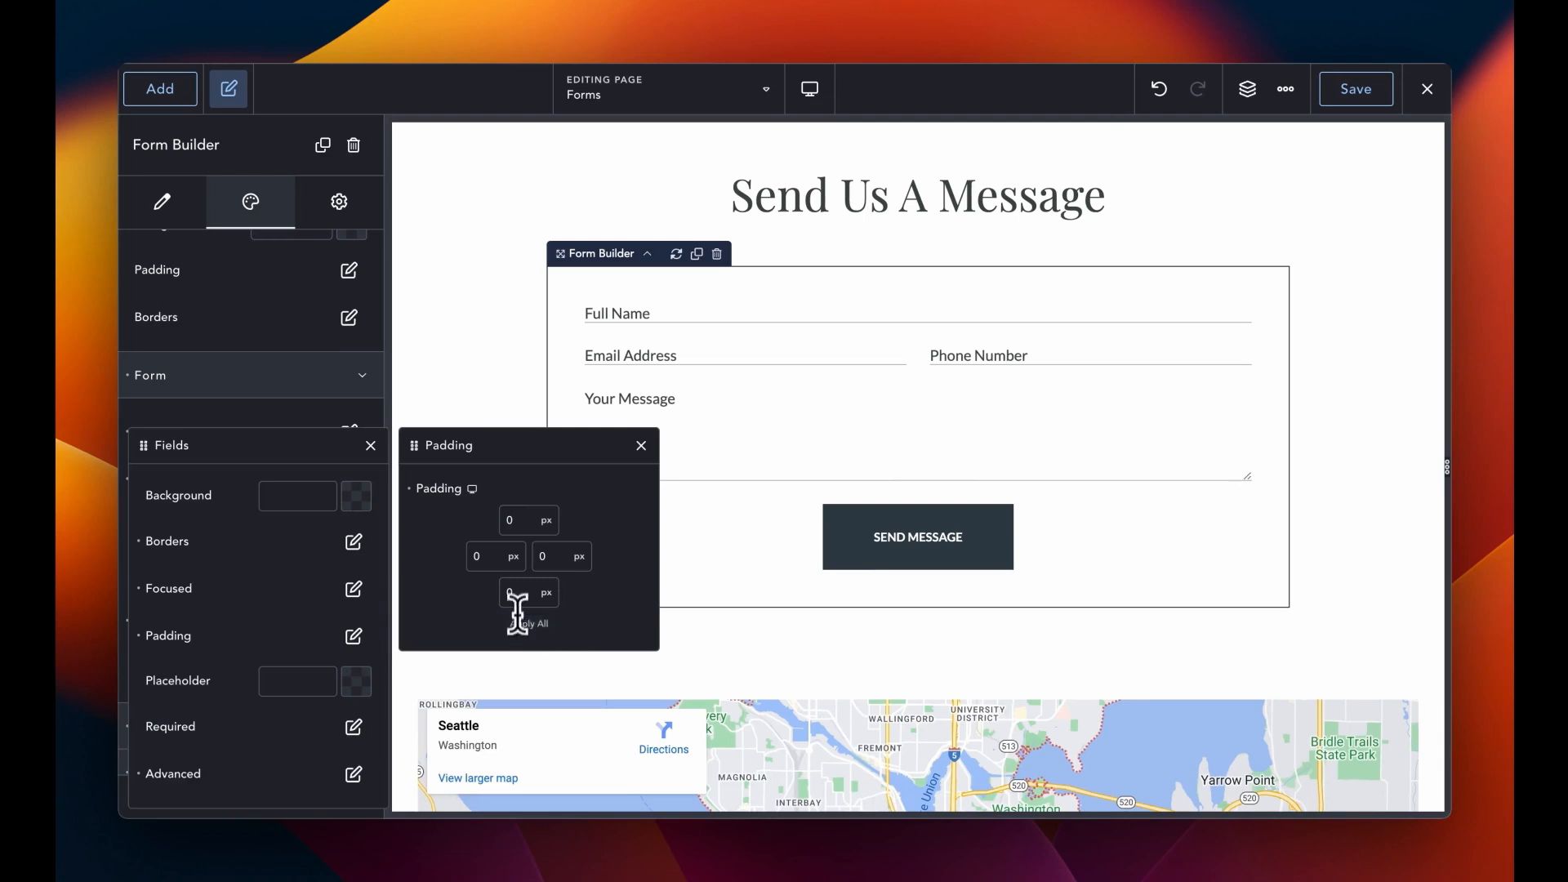
left_click(518, 596)
type("20")
left_click(640, 446)
left_click(674, 347)
left_click(683, 377)
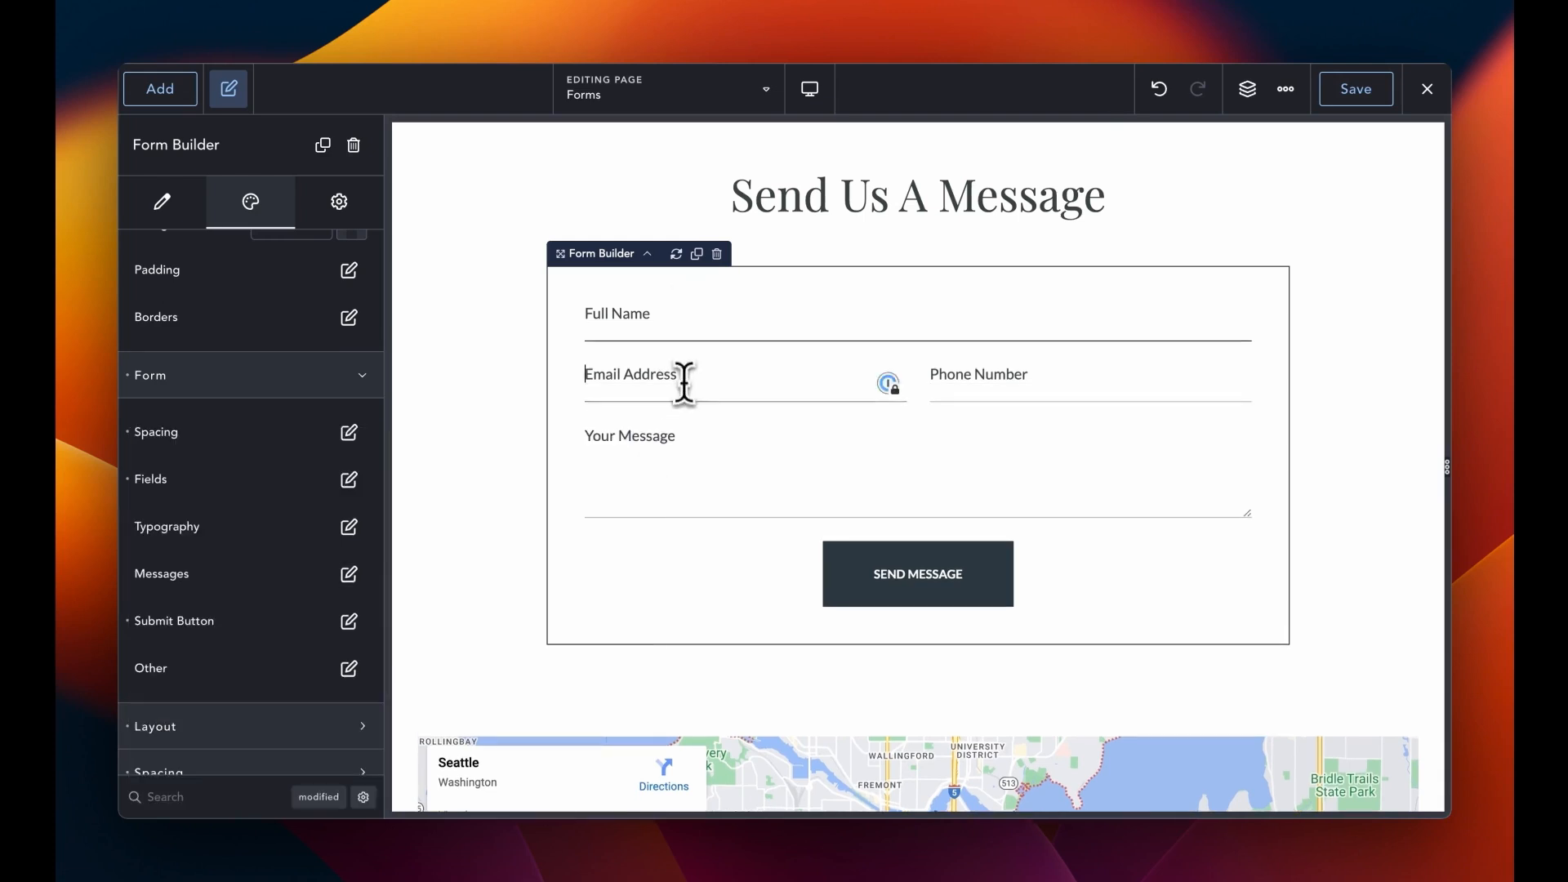
left_click(675, 479)
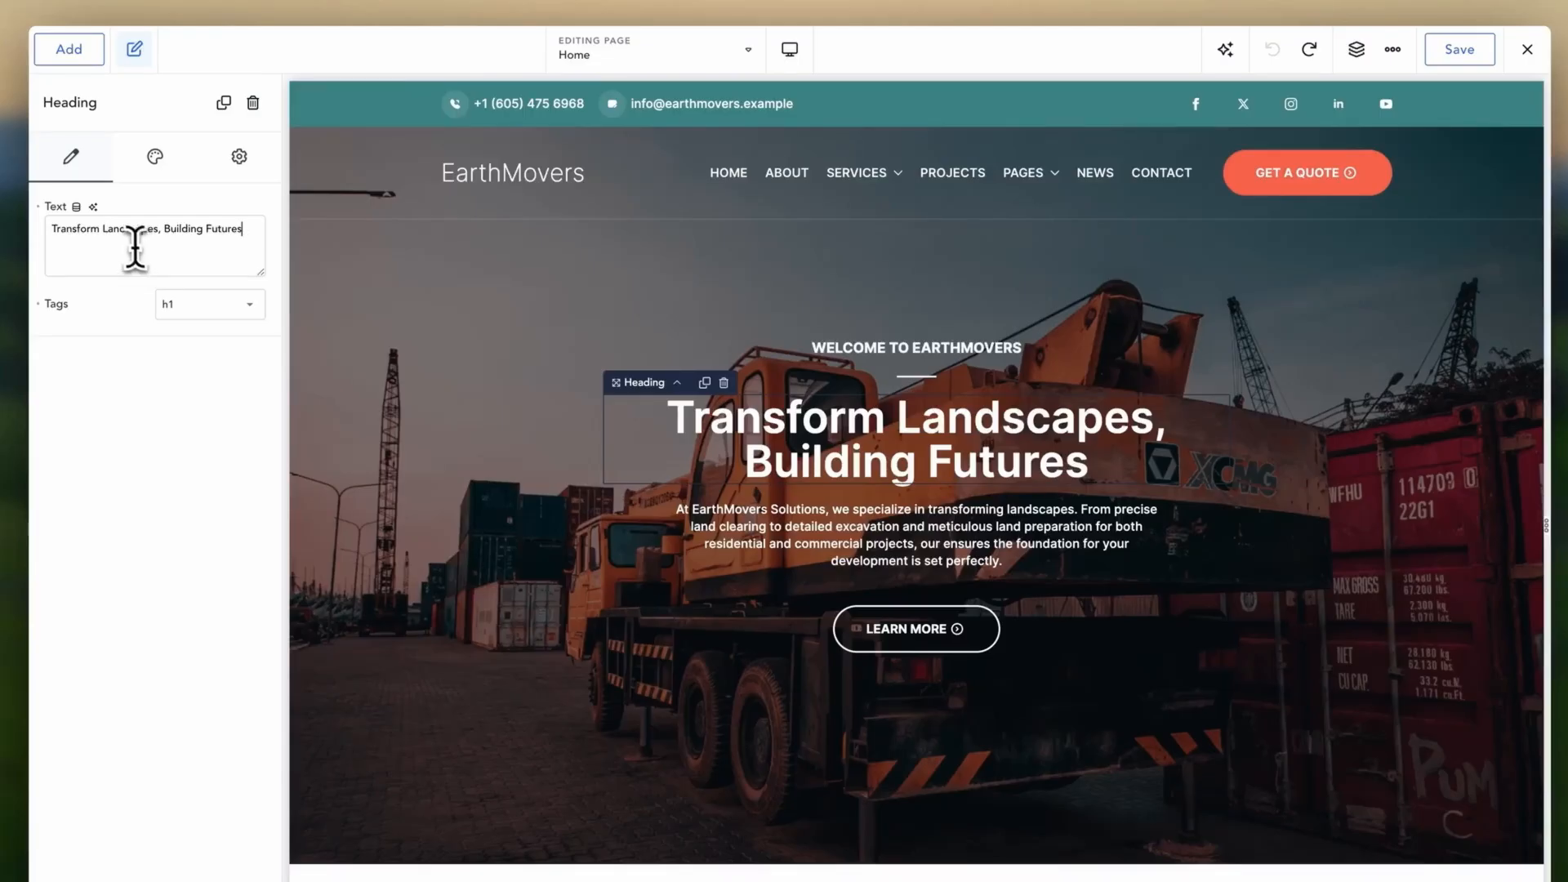
- Replace the heading with the first of three AI-generated headline variations
left_click(92, 206)
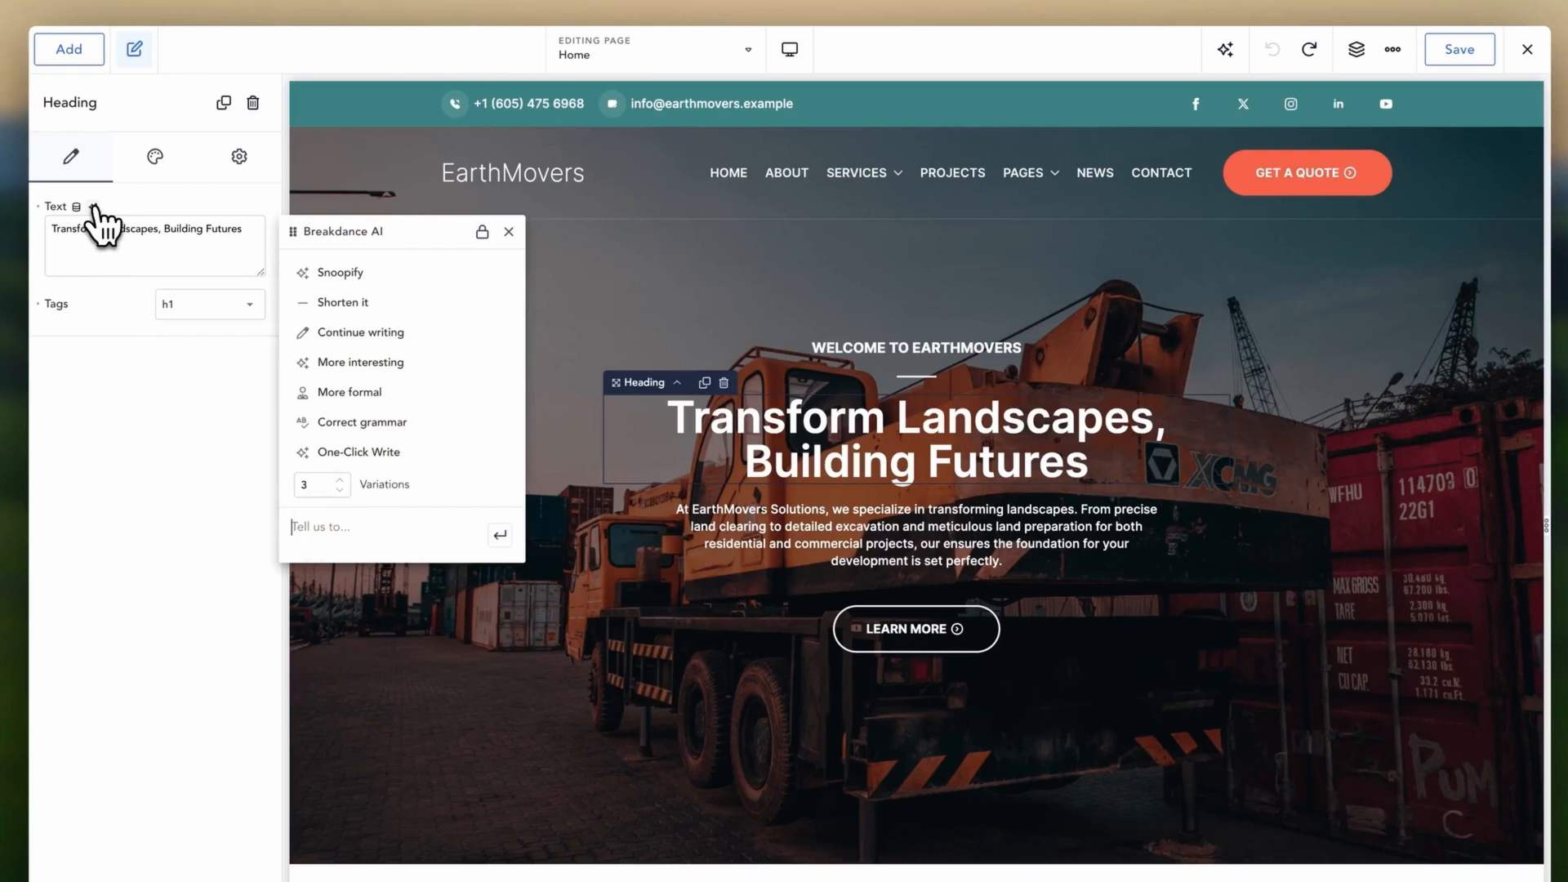
left_click(302, 452)
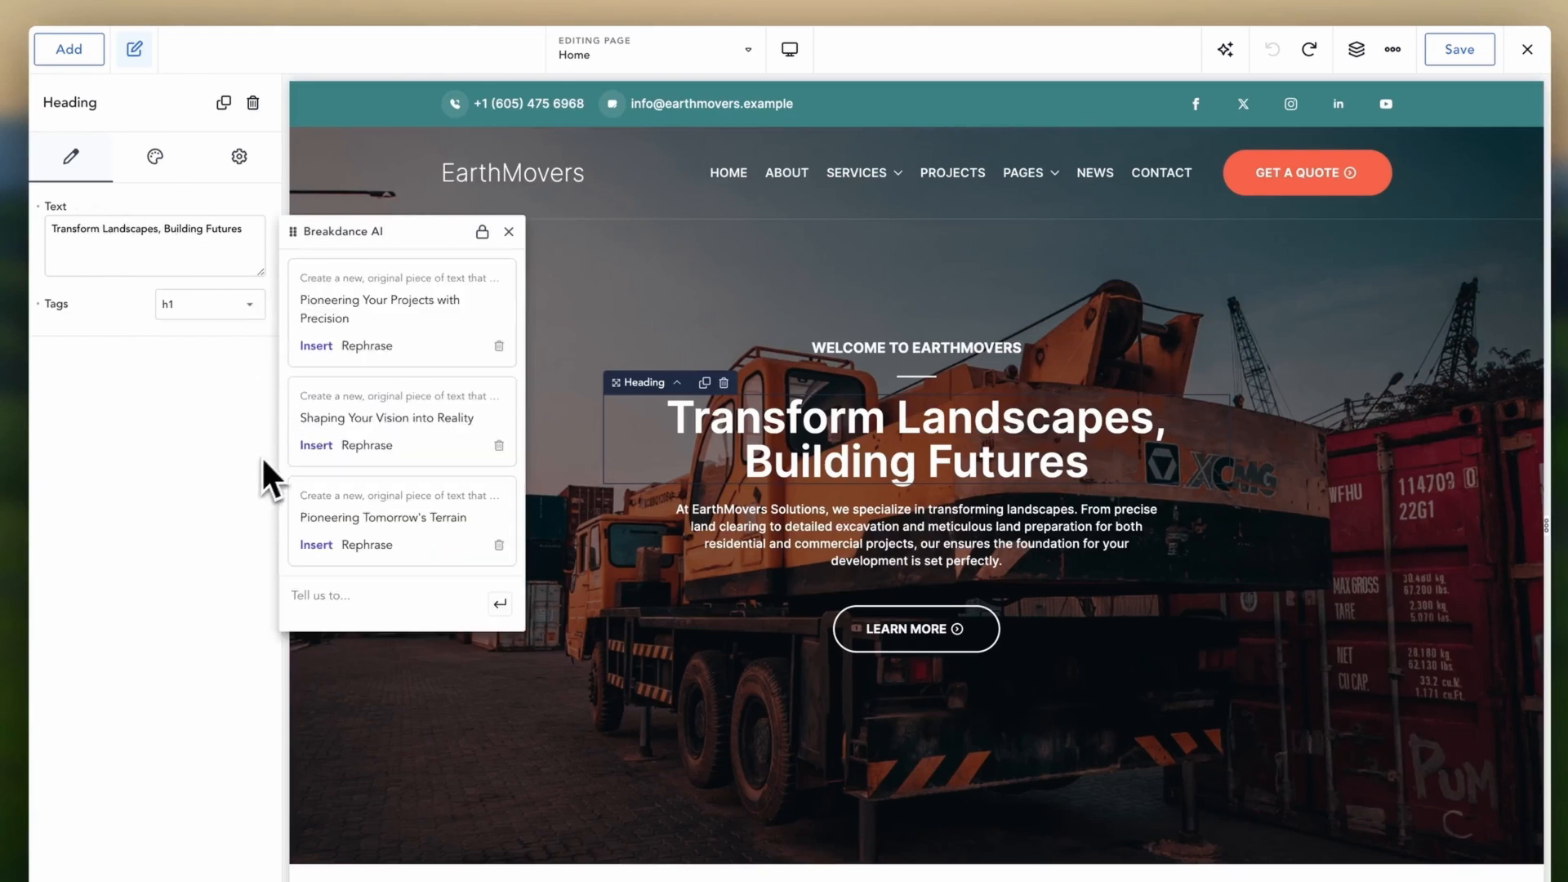
left_click(316, 346)
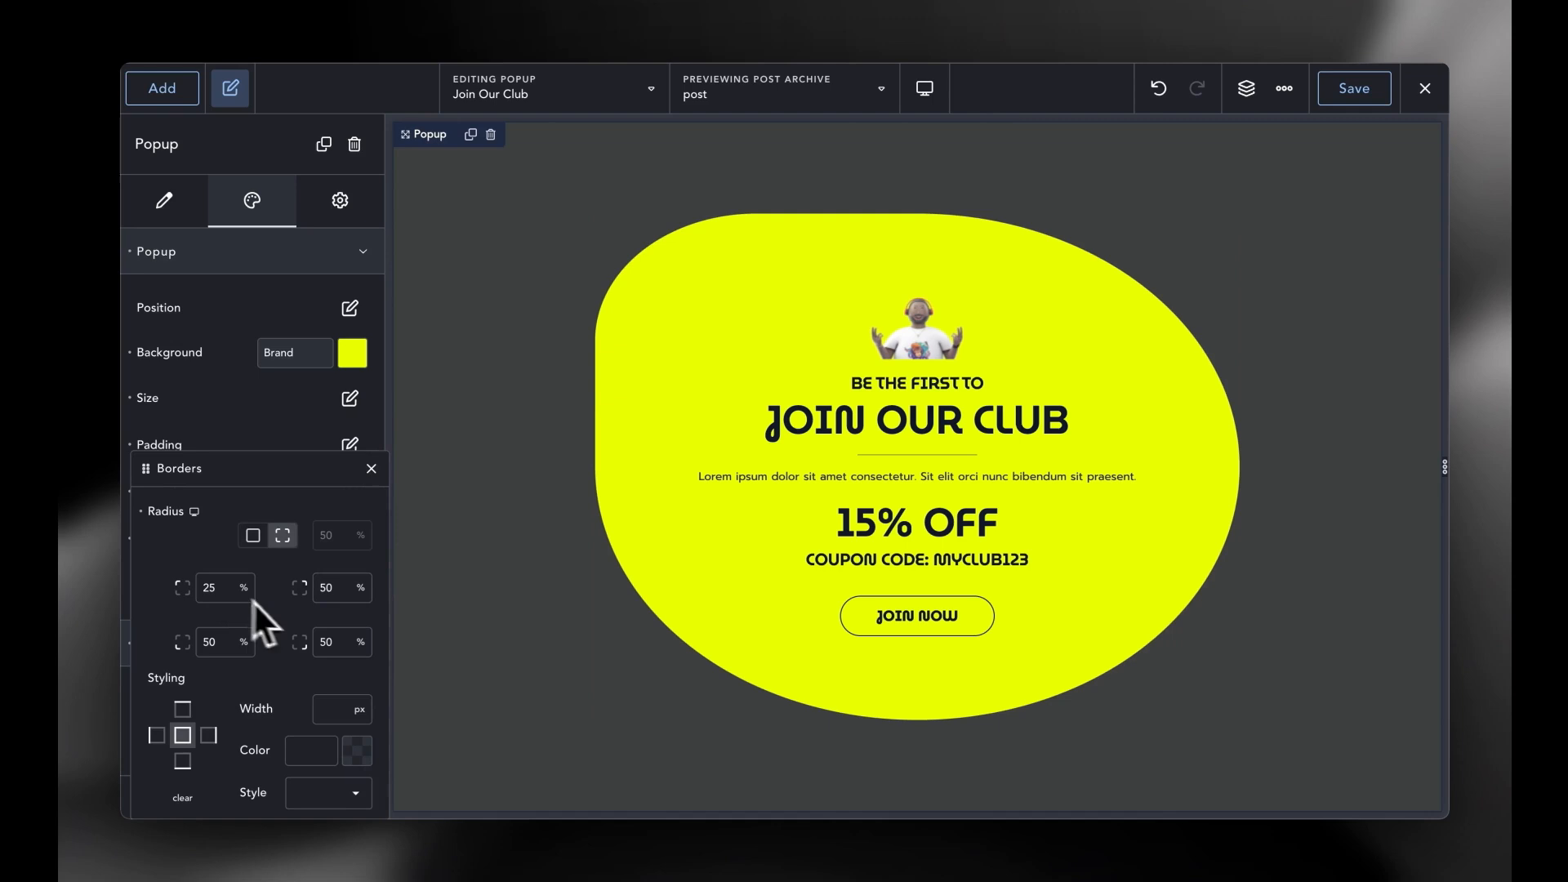
- Round the popup's bottom-right corner to 25 and set its entrance animation to Zoom In
double_click(321, 641)
type("25")
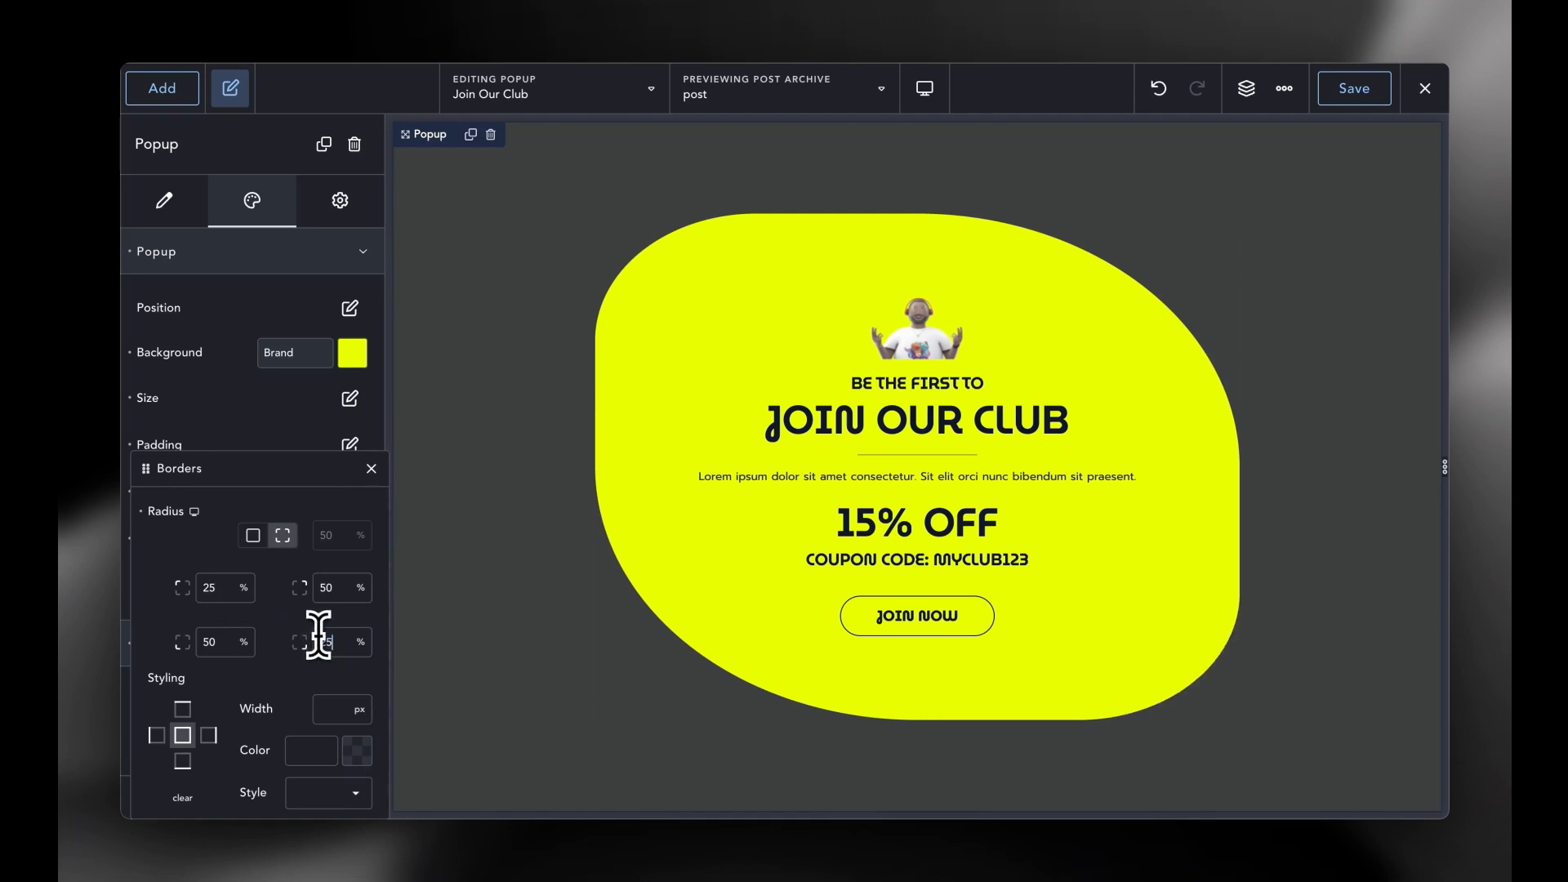
left_click(371, 469)
left_click(349, 586)
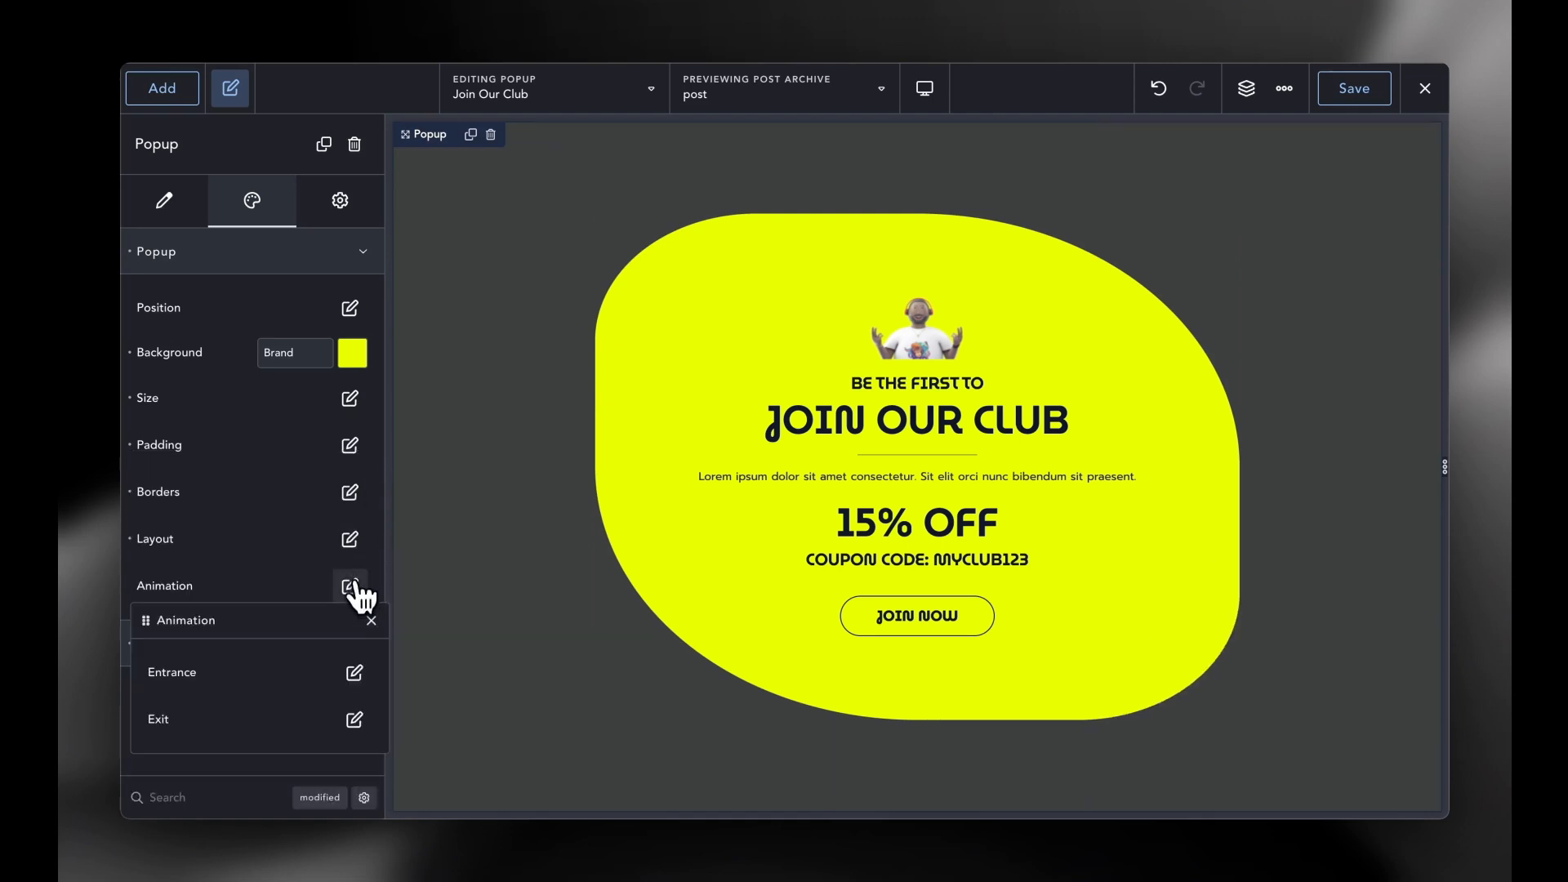
left_click(351, 666)
left_click(323, 727)
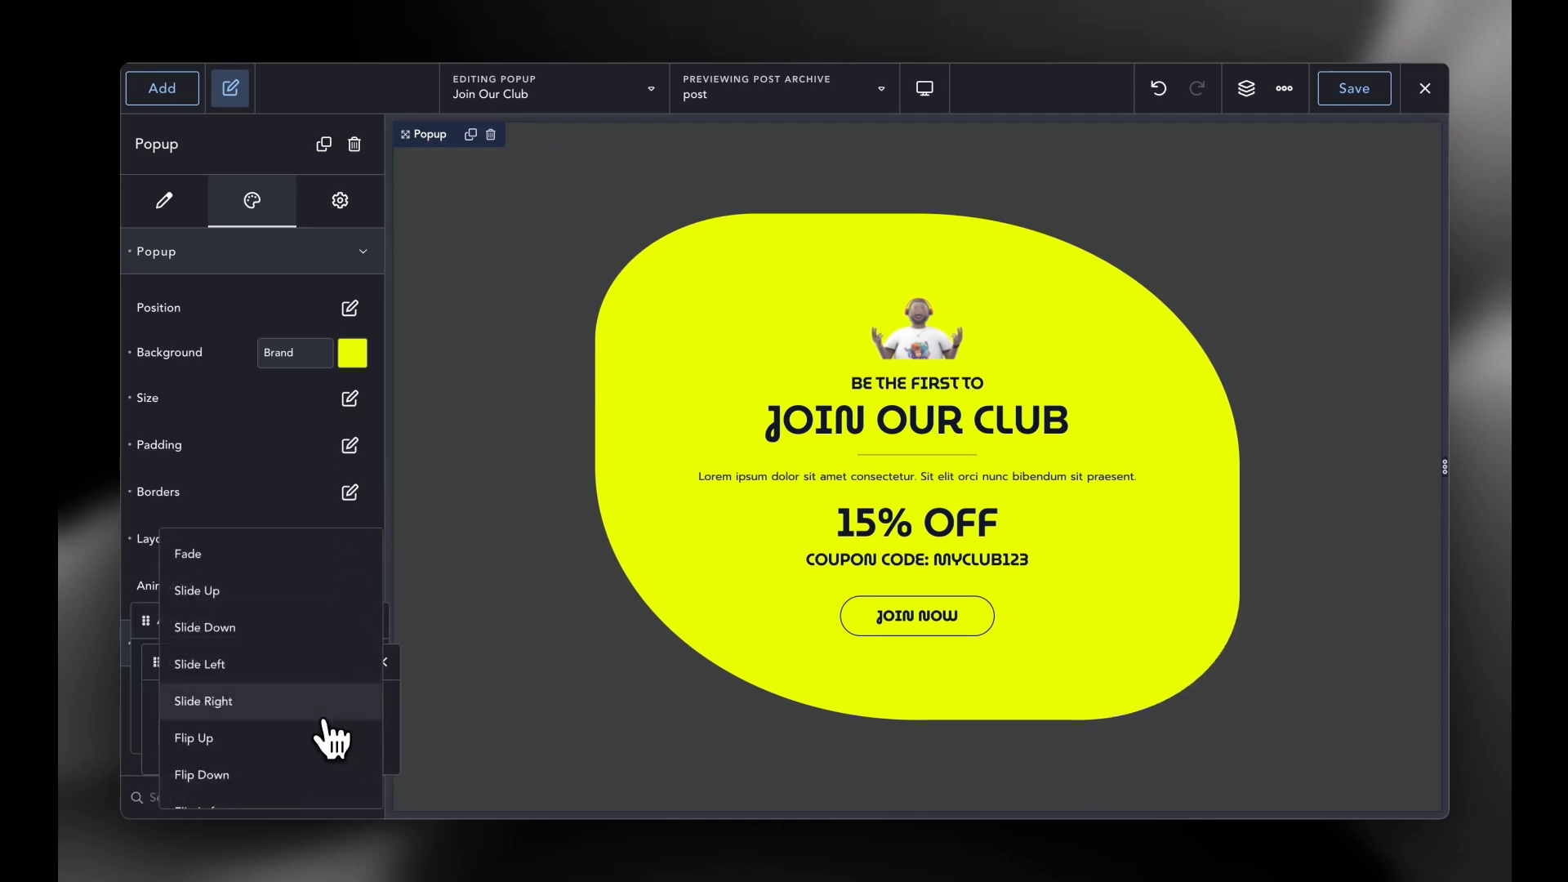
scroll(327, 737, "down", 2)
left_click(317, 745)
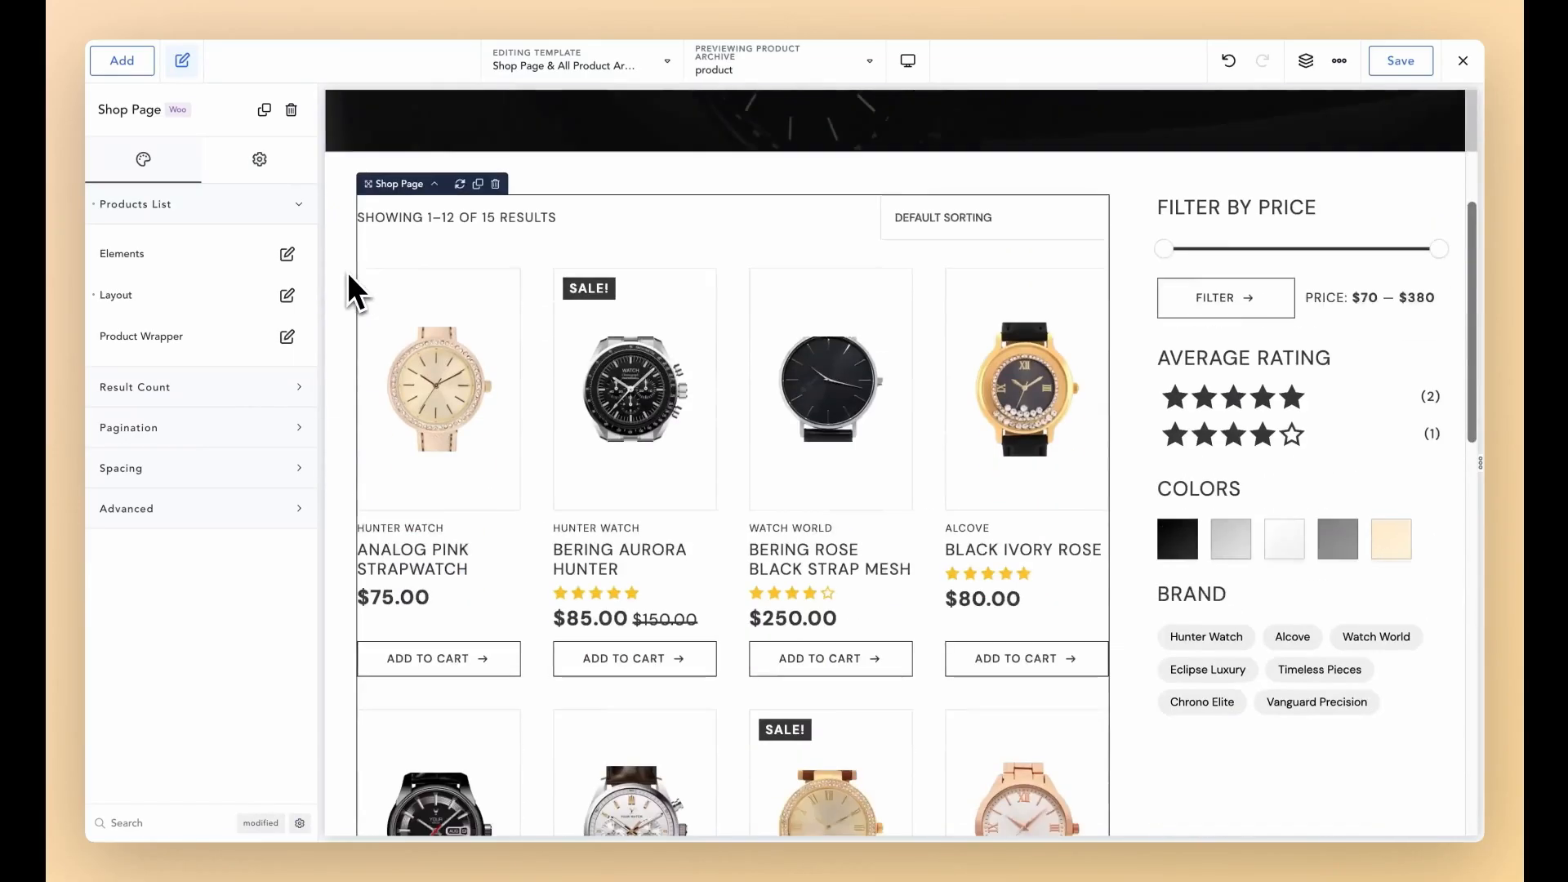
scroll(349, 278, "down", 5)
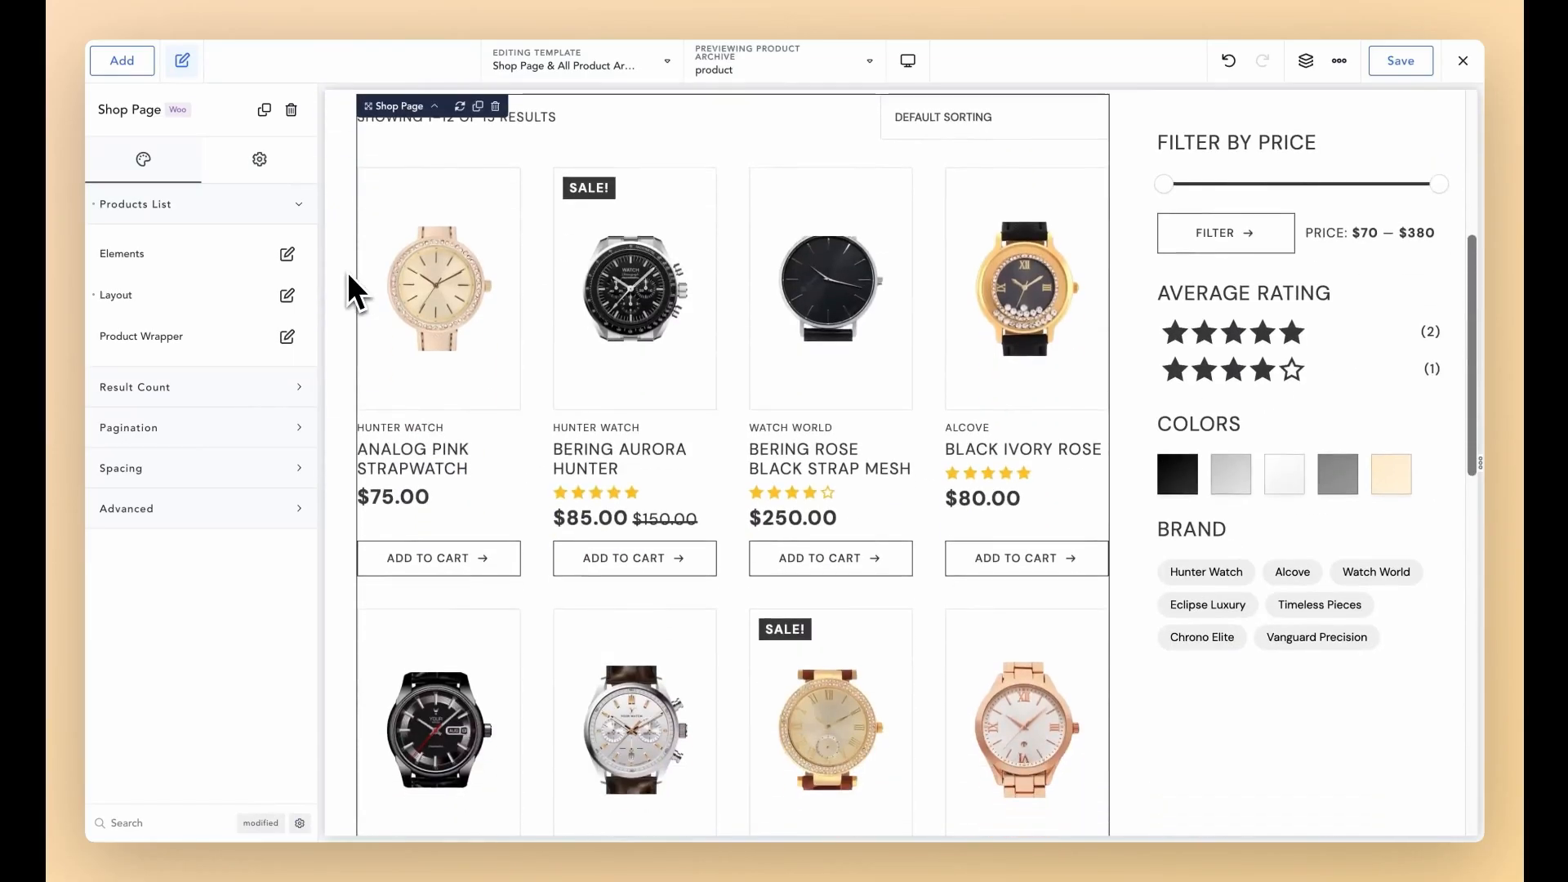
- Show 3 products per row and make the hero image shorter, full colour, with 34% top corners
left_click(287, 295)
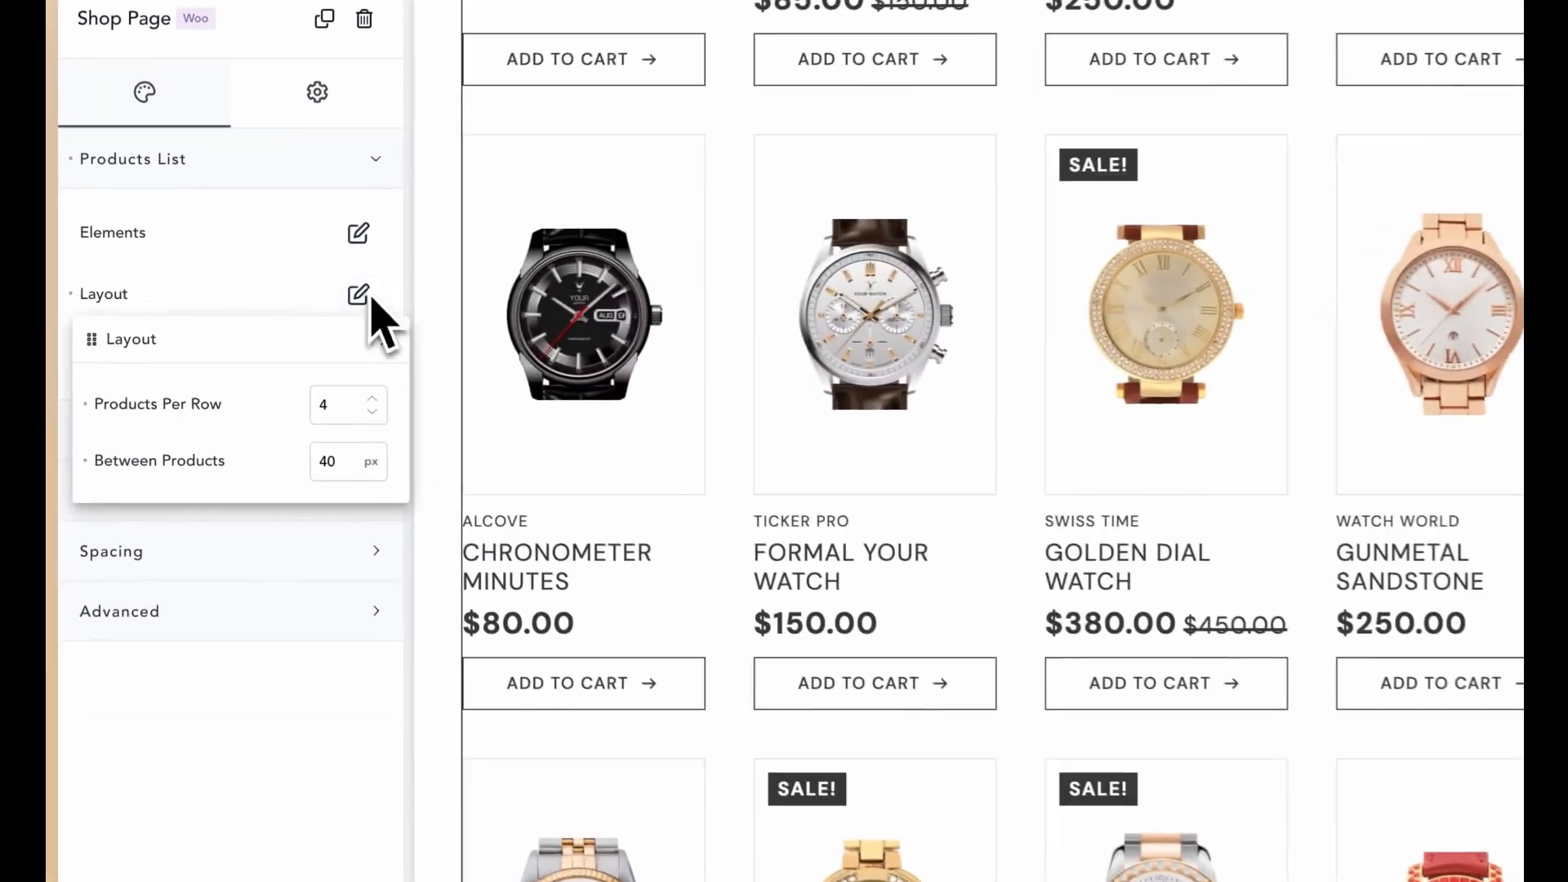
left_click(295, 374)
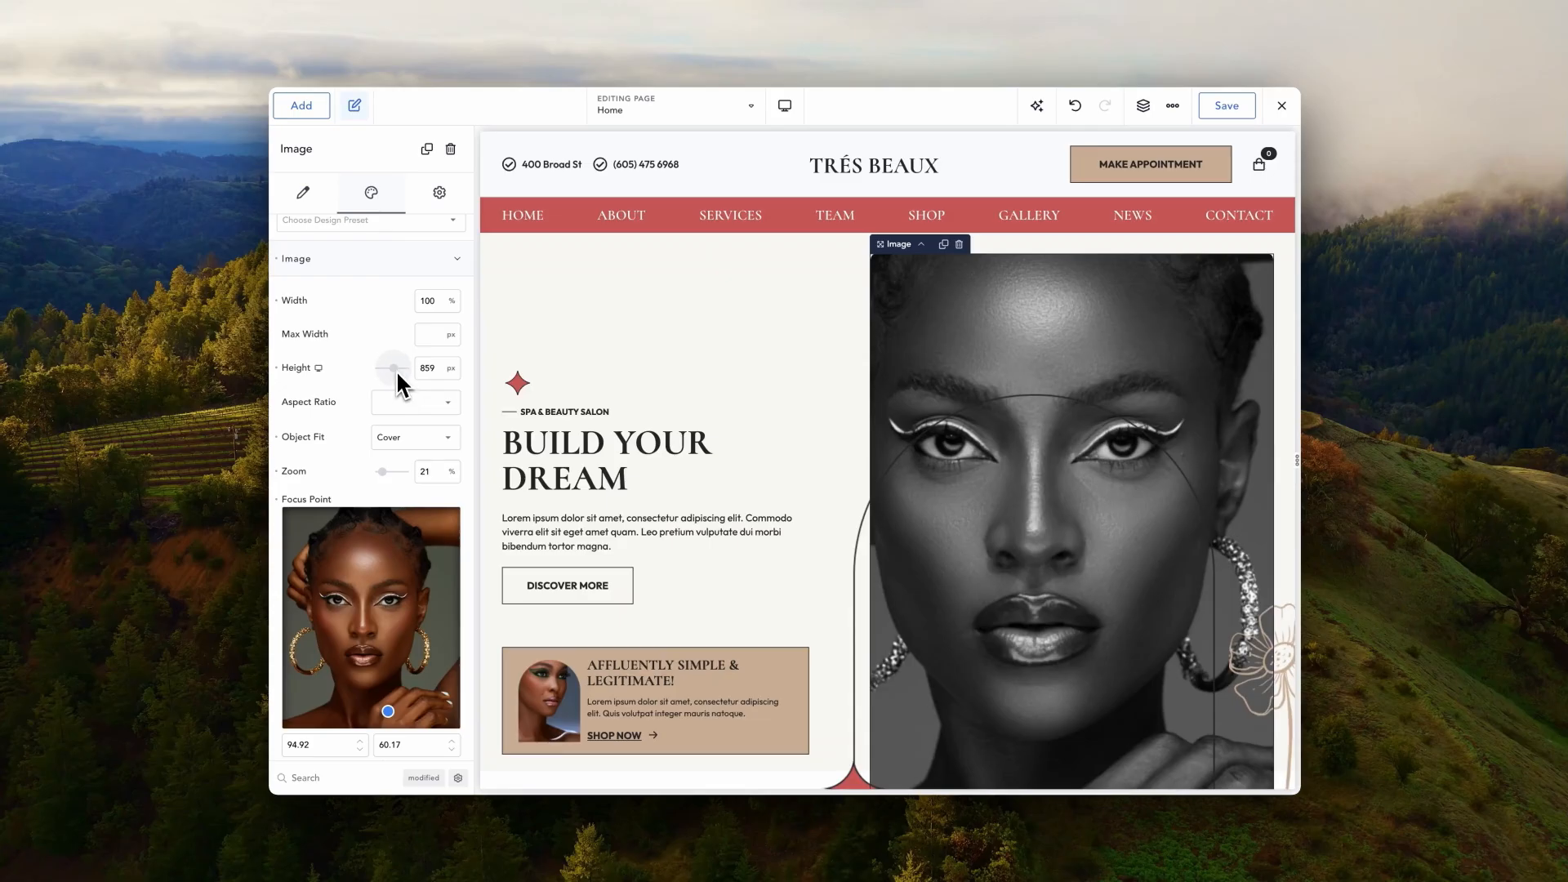
left_click_drag(395, 370, 359, 365)
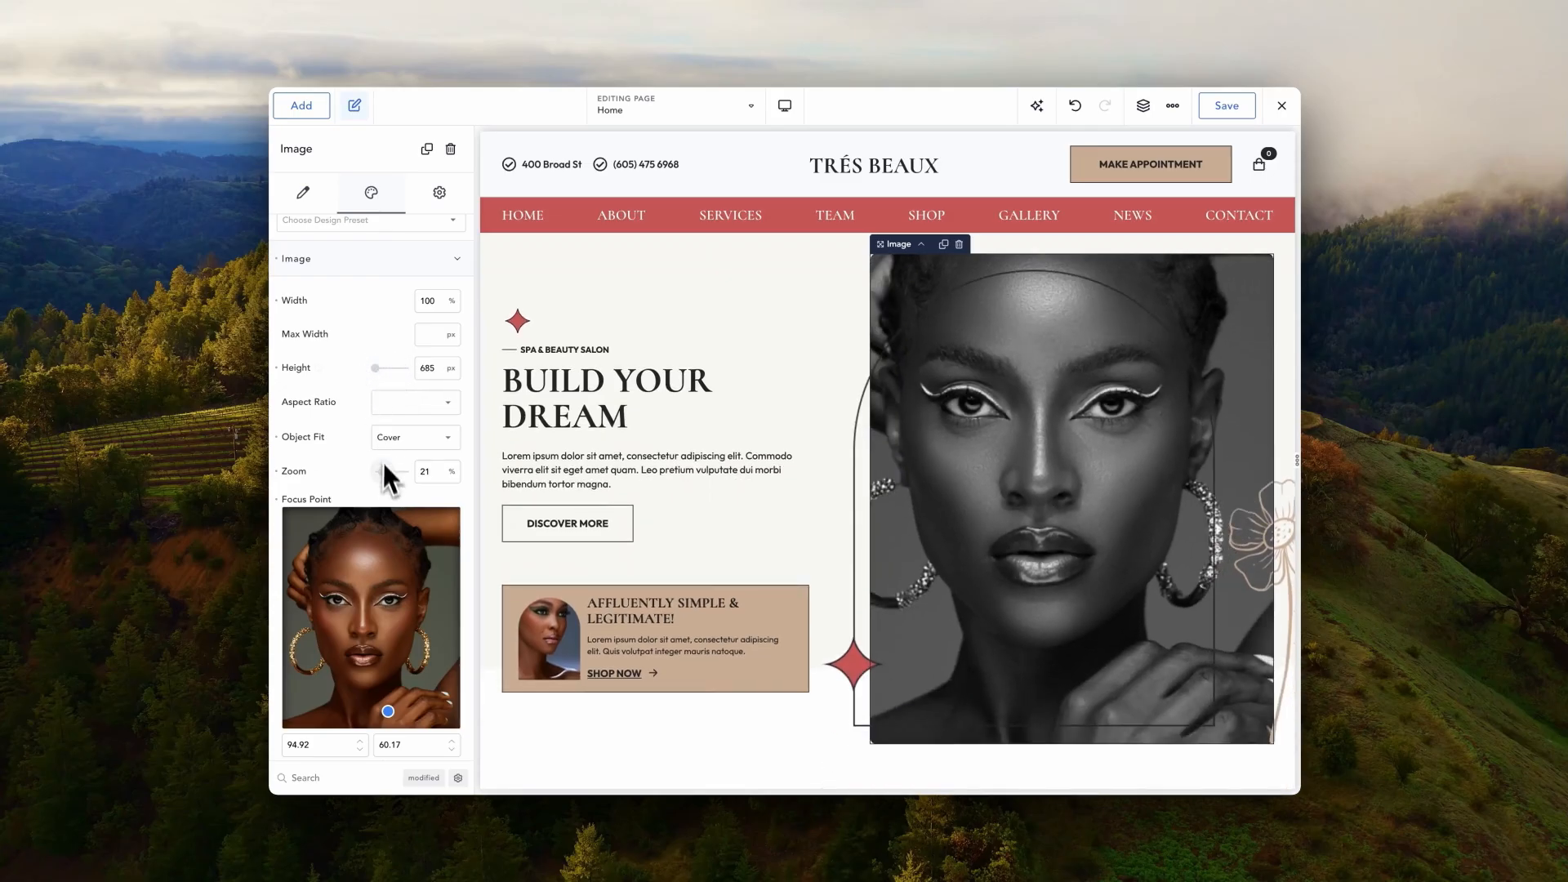
left_click_drag(384, 467, 371, 474)
scroll(352, 482, "down", 5)
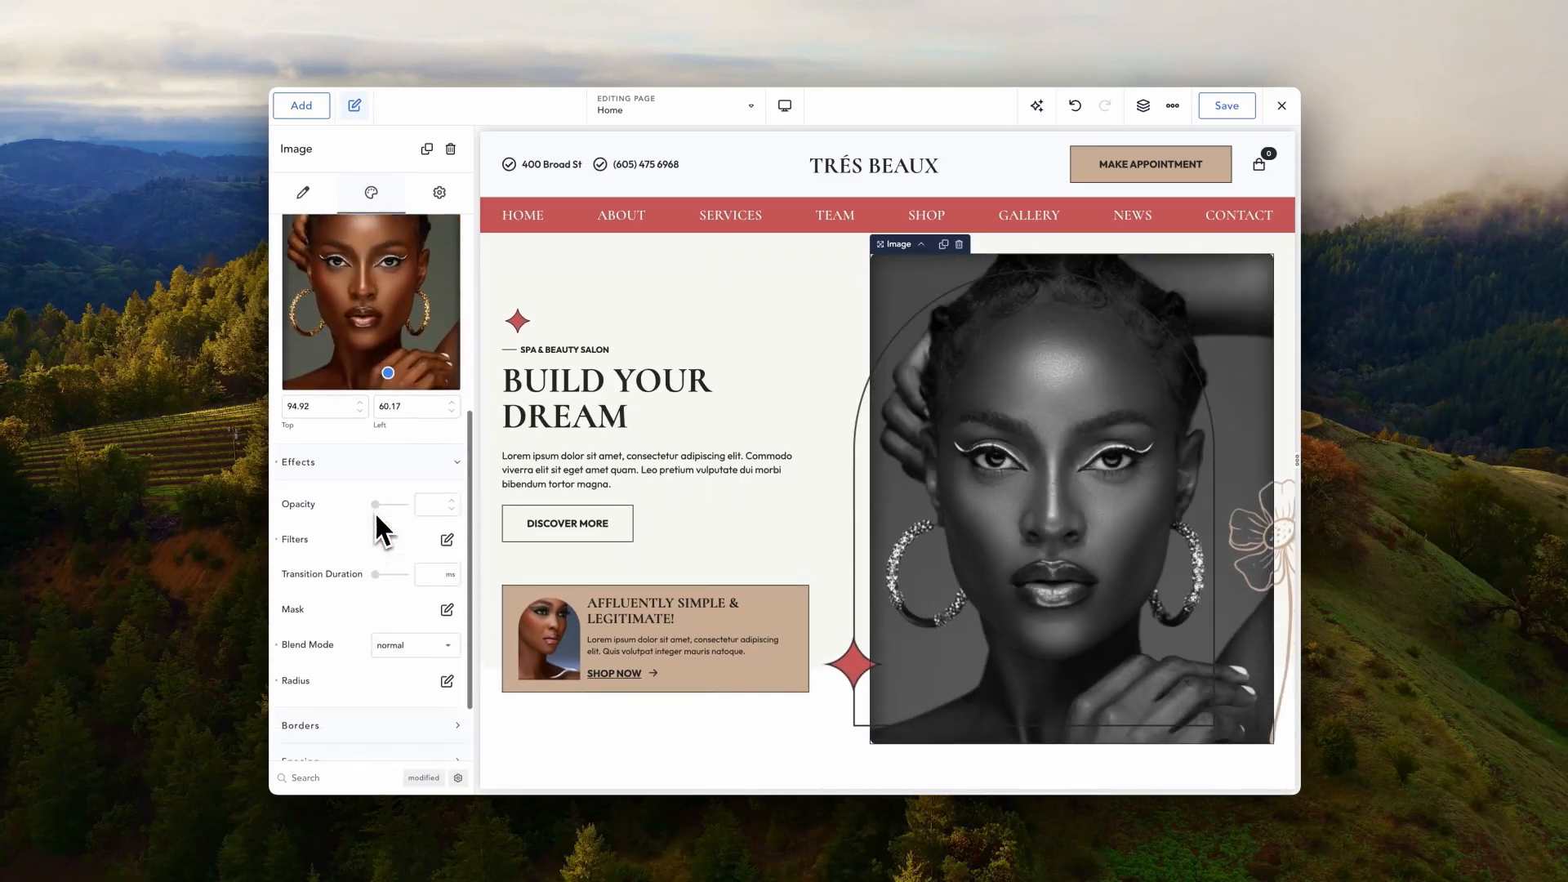
left_click(278, 528)
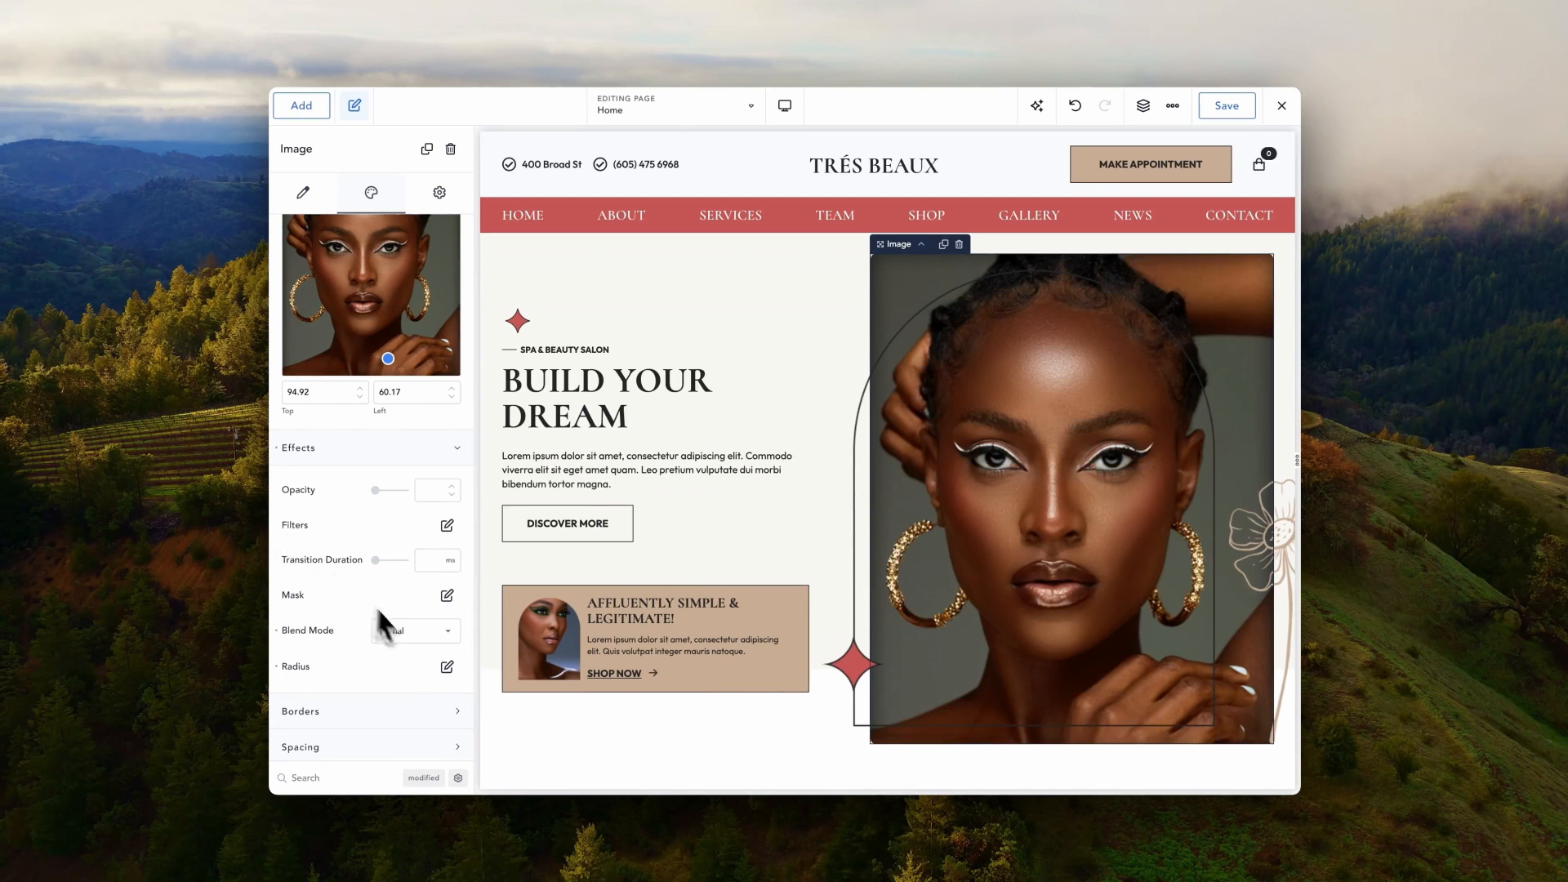
left_click(447, 667)
left_click_drag(380, 733, 398, 734)
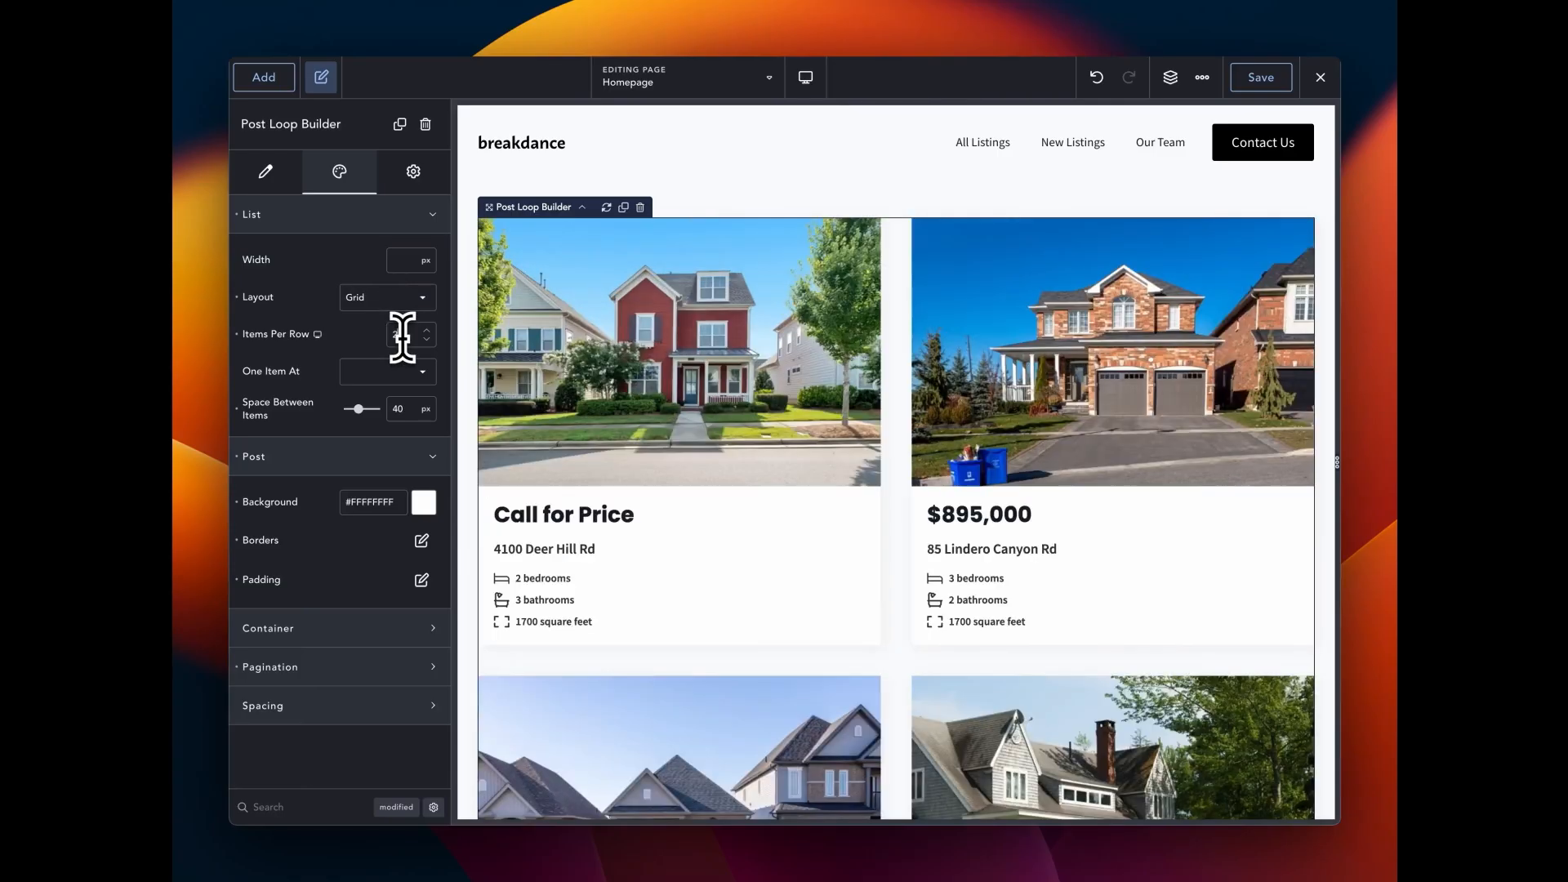
- Keep three listings per row, switch the layout from Grid to Slider, and page through the slides
key("Up")
key("Up")
key("Down")
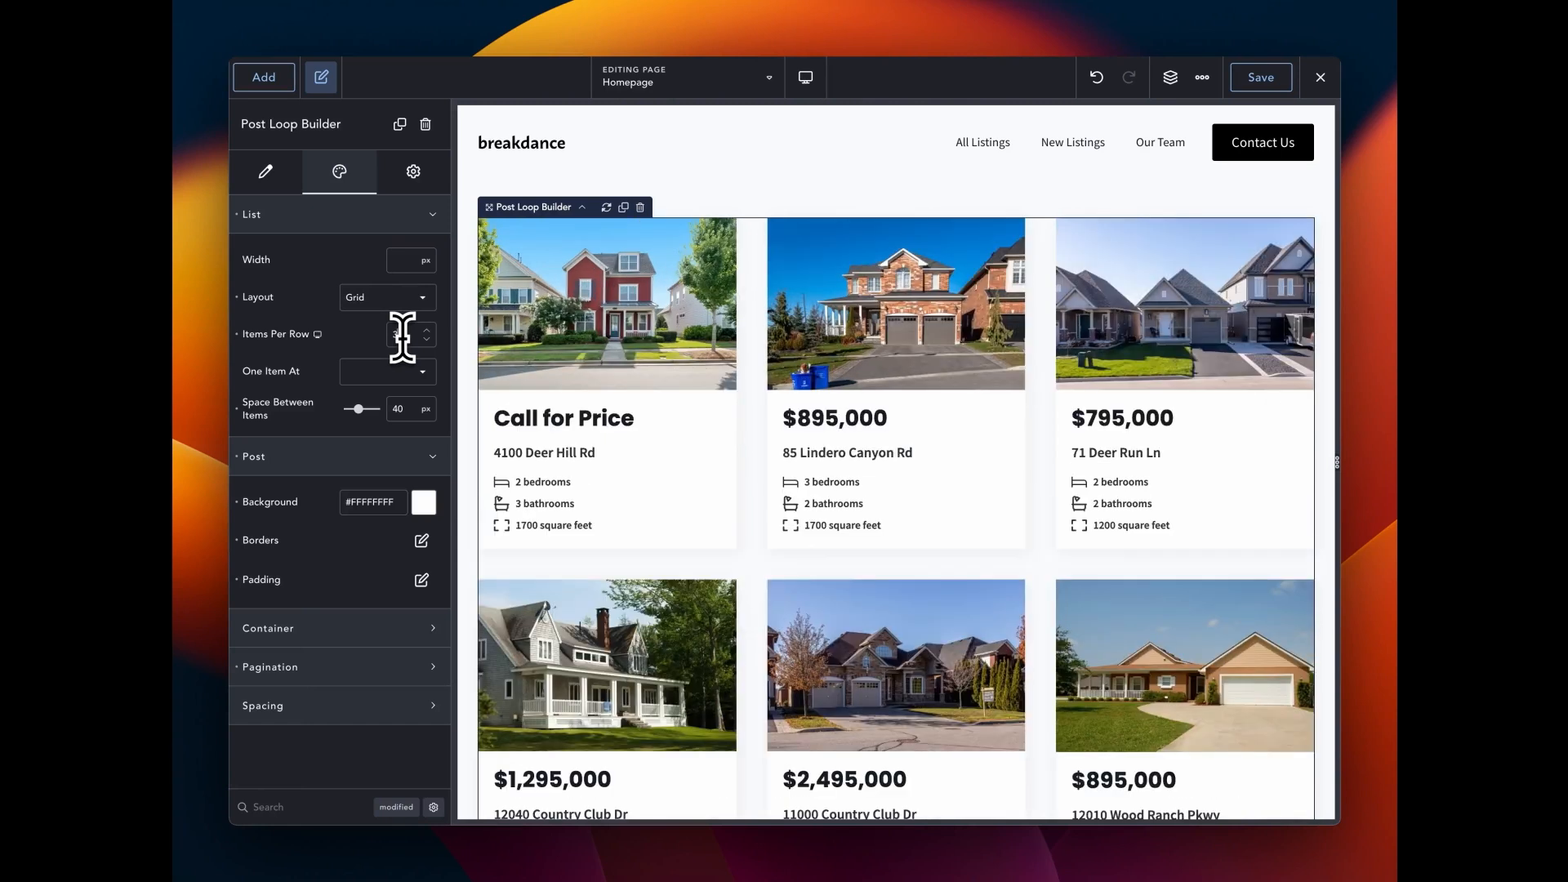
left_click(392, 299)
left_click(392, 366)
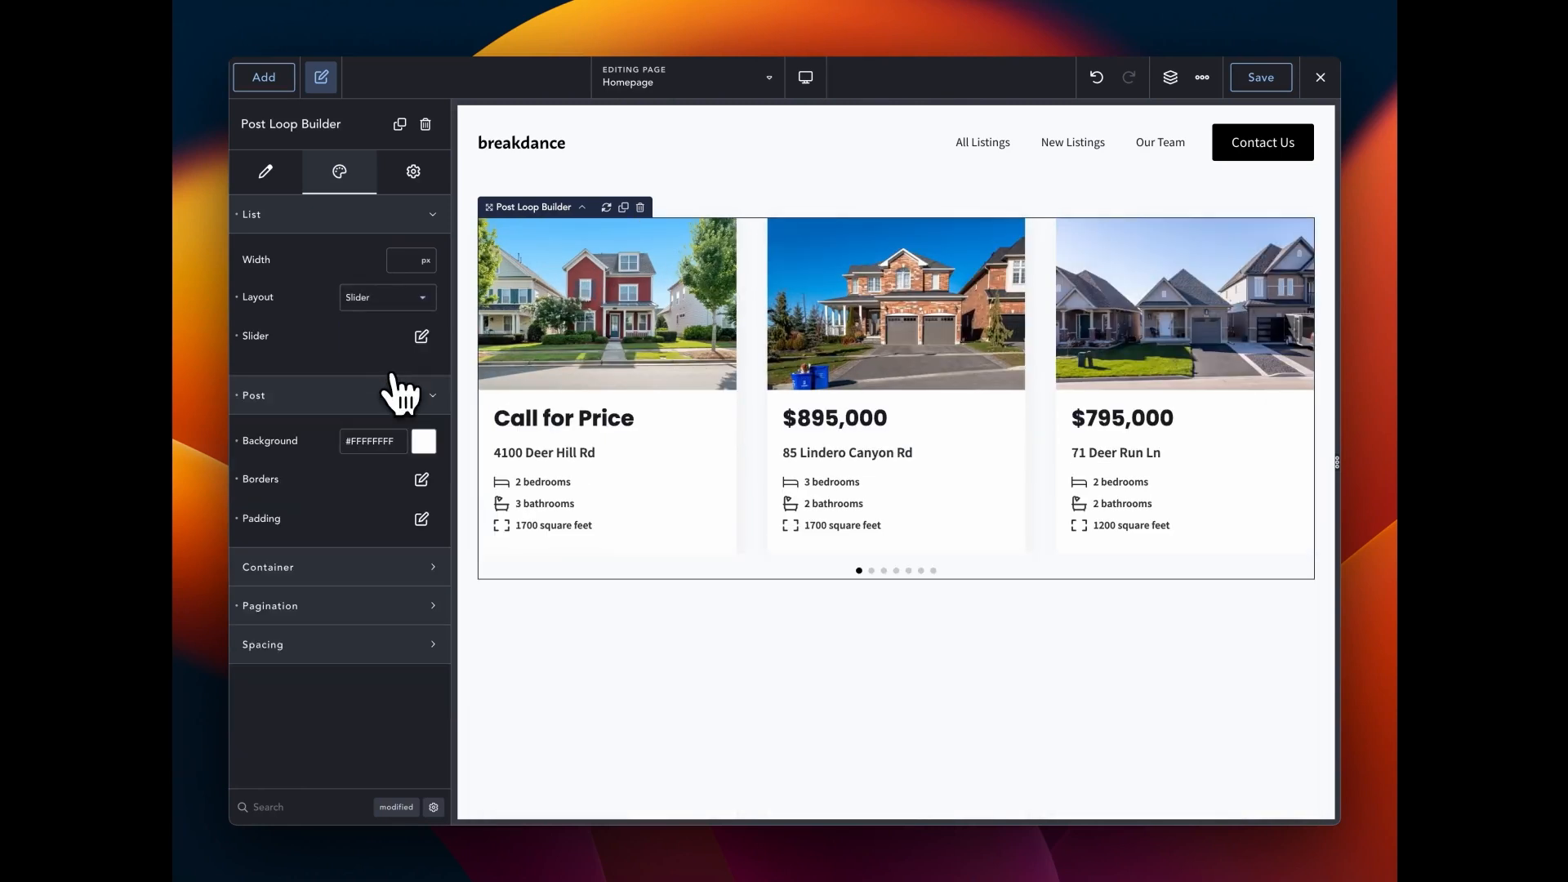
left_click(871, 570)
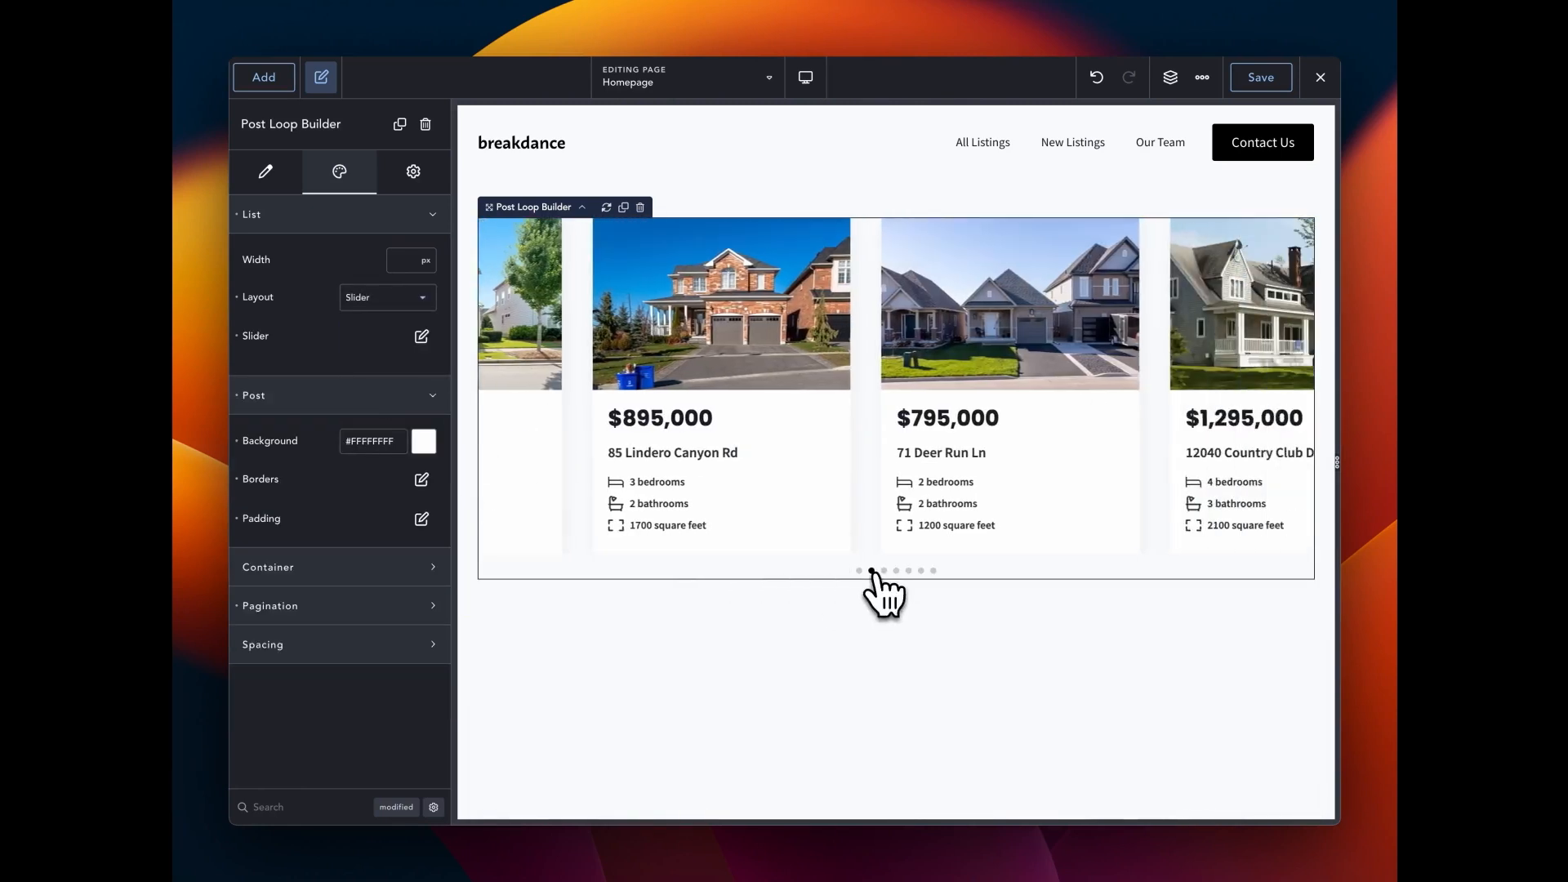
left_click(884, 570)
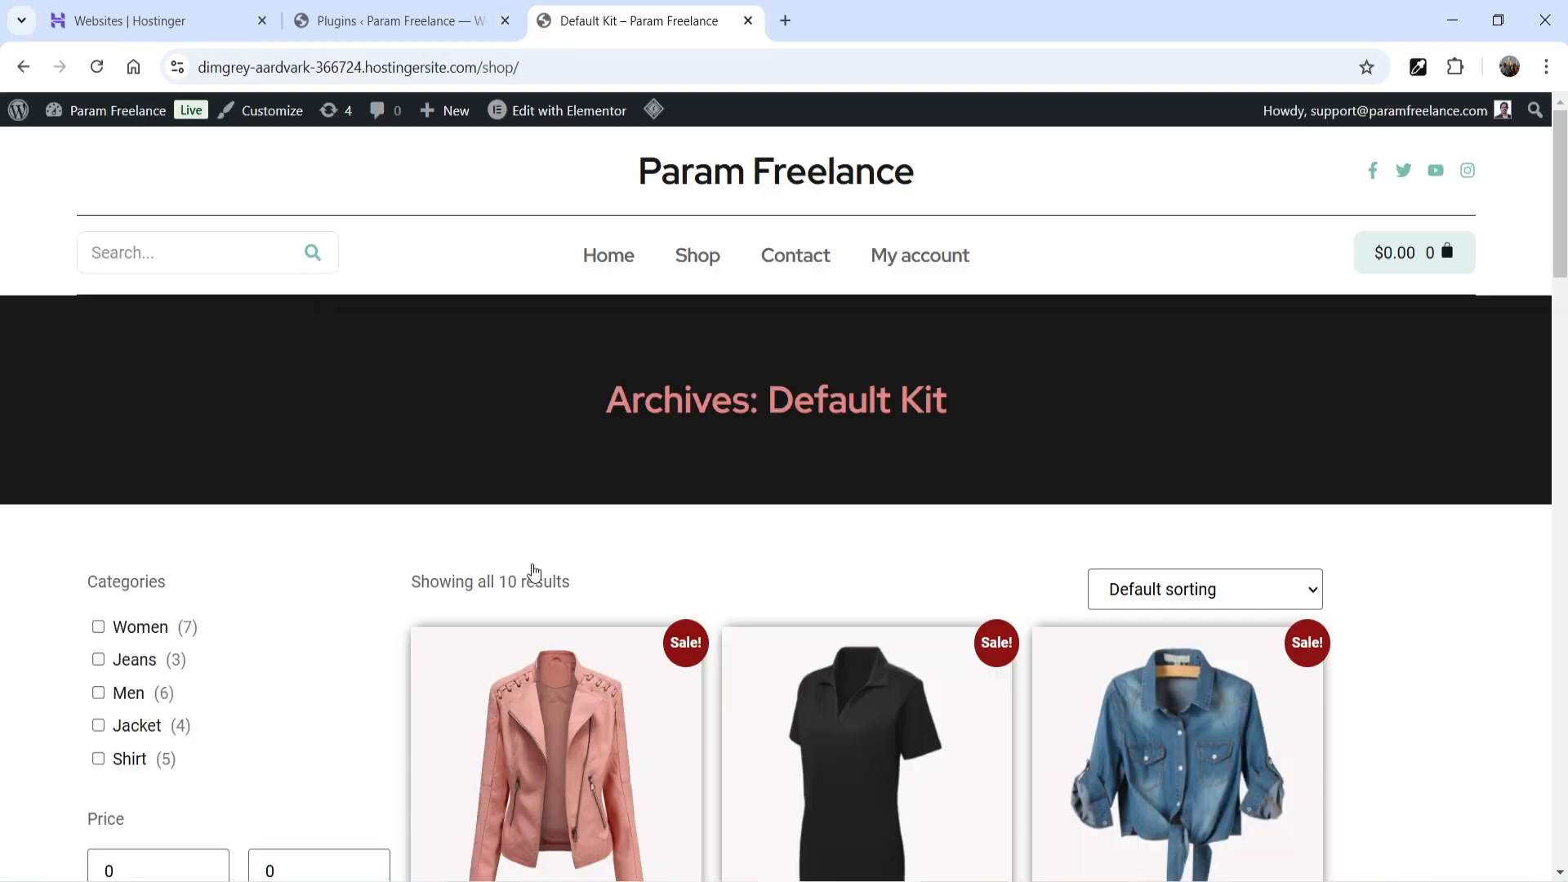
- Search the plugins for 'woocommerce catalog mode', then install and activate YITH WooCommerce Catalog Mode
left_click(366, 17)
left_click(68, 755)
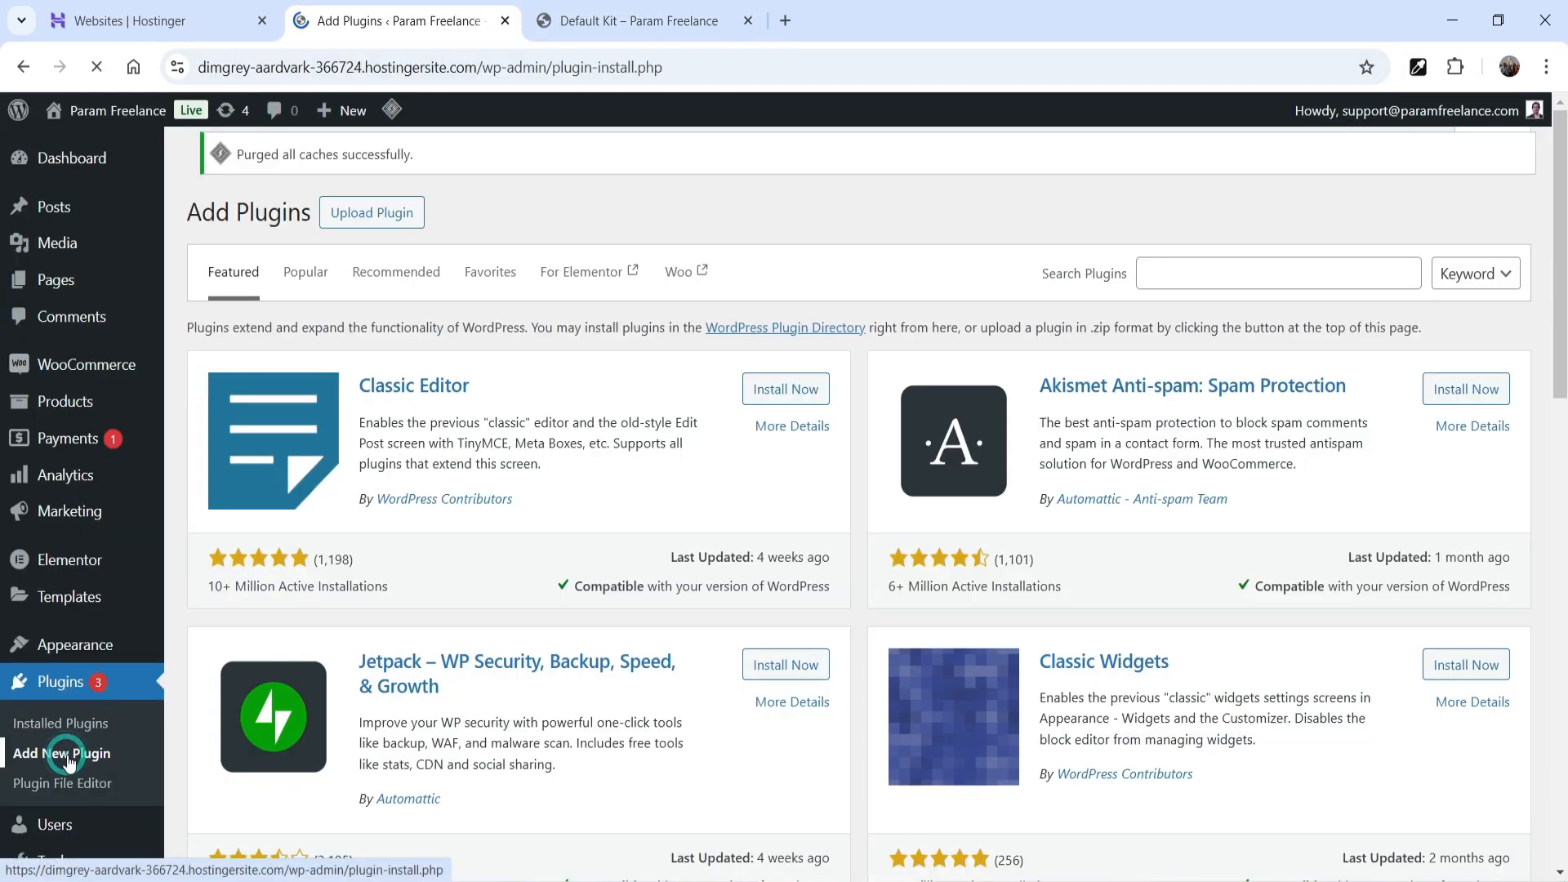
left_click(1189, 280)
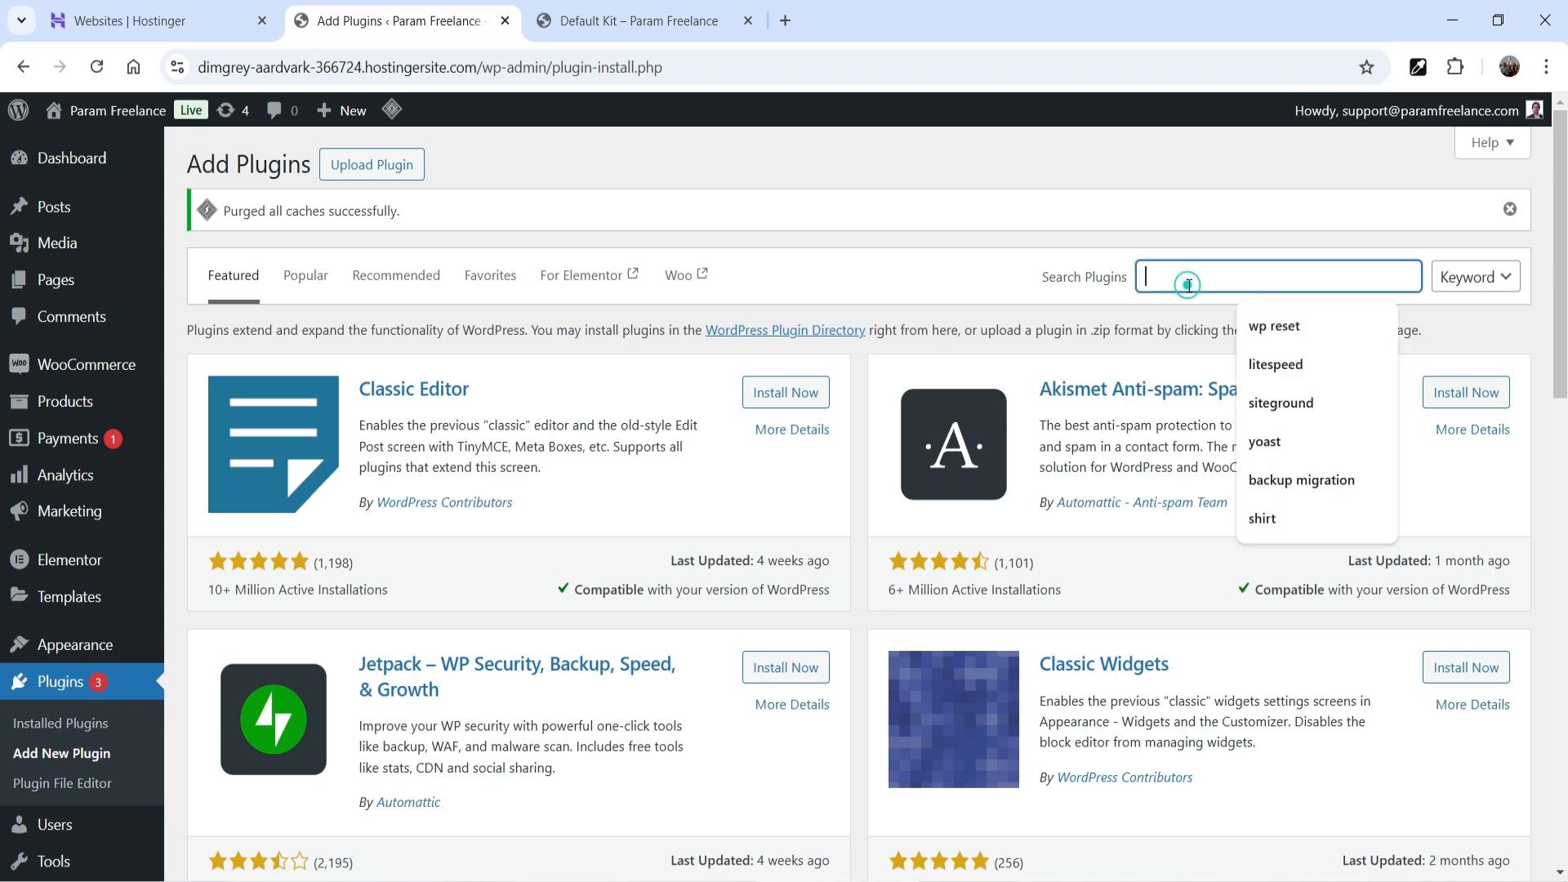
type("woocommerce cata")
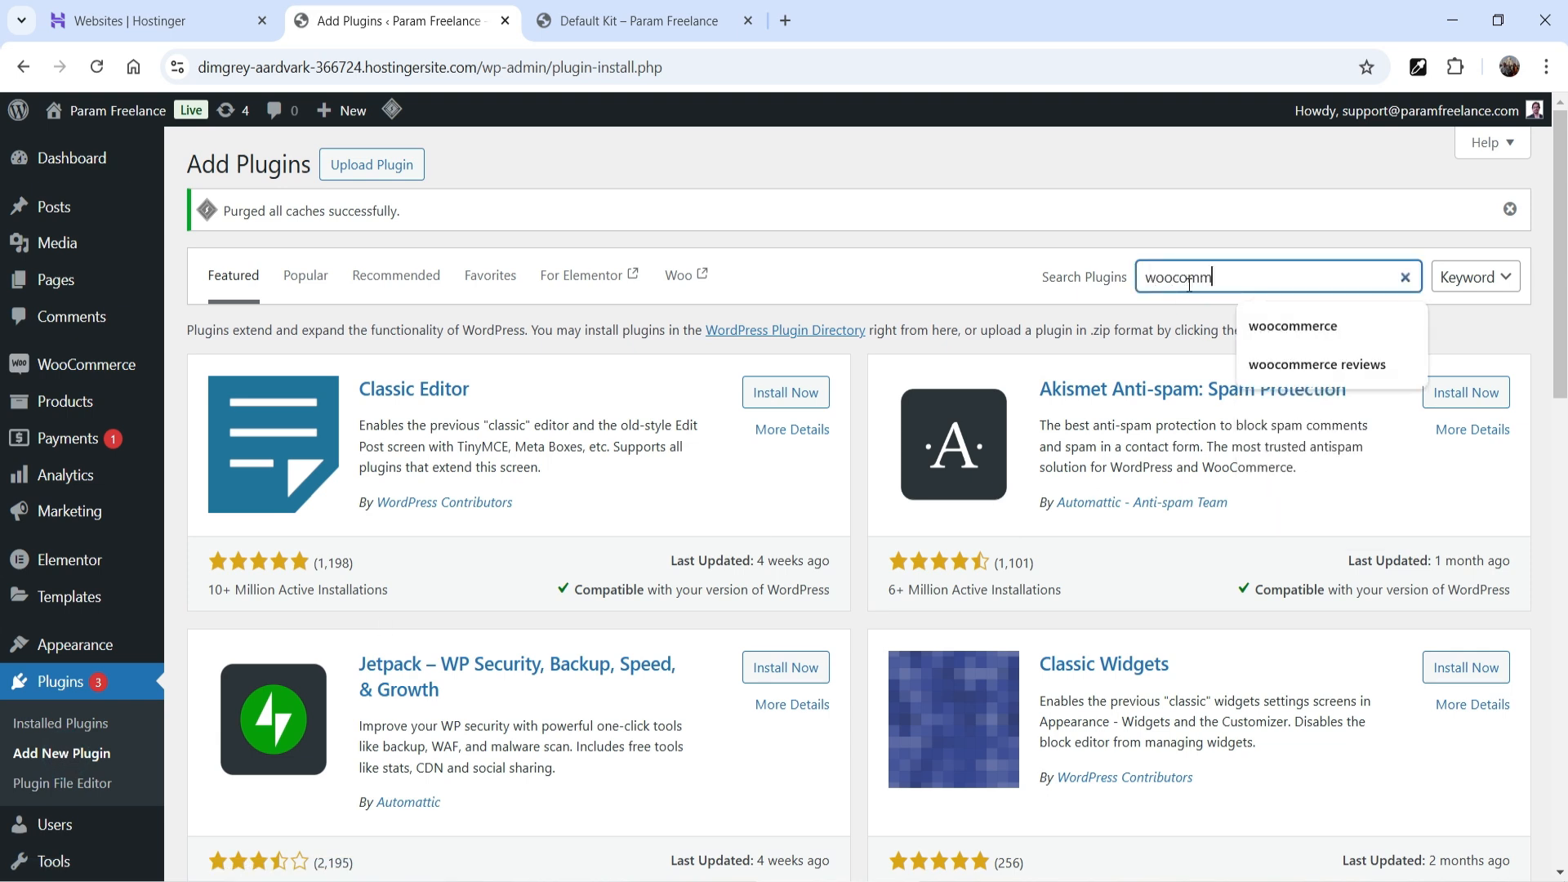
type("log mode")
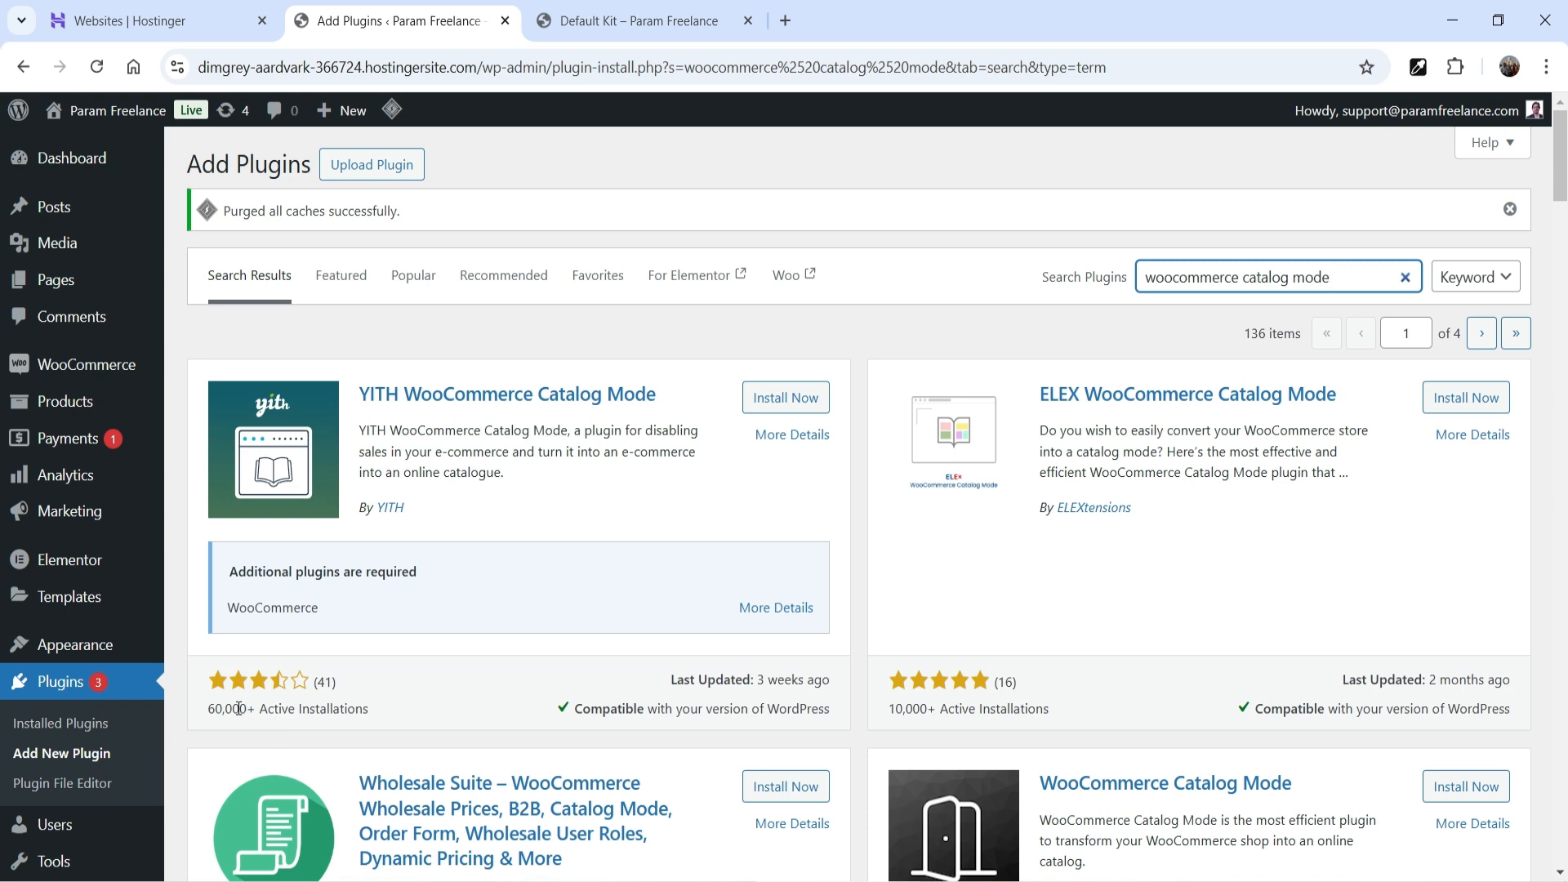
left_click(762, 400)
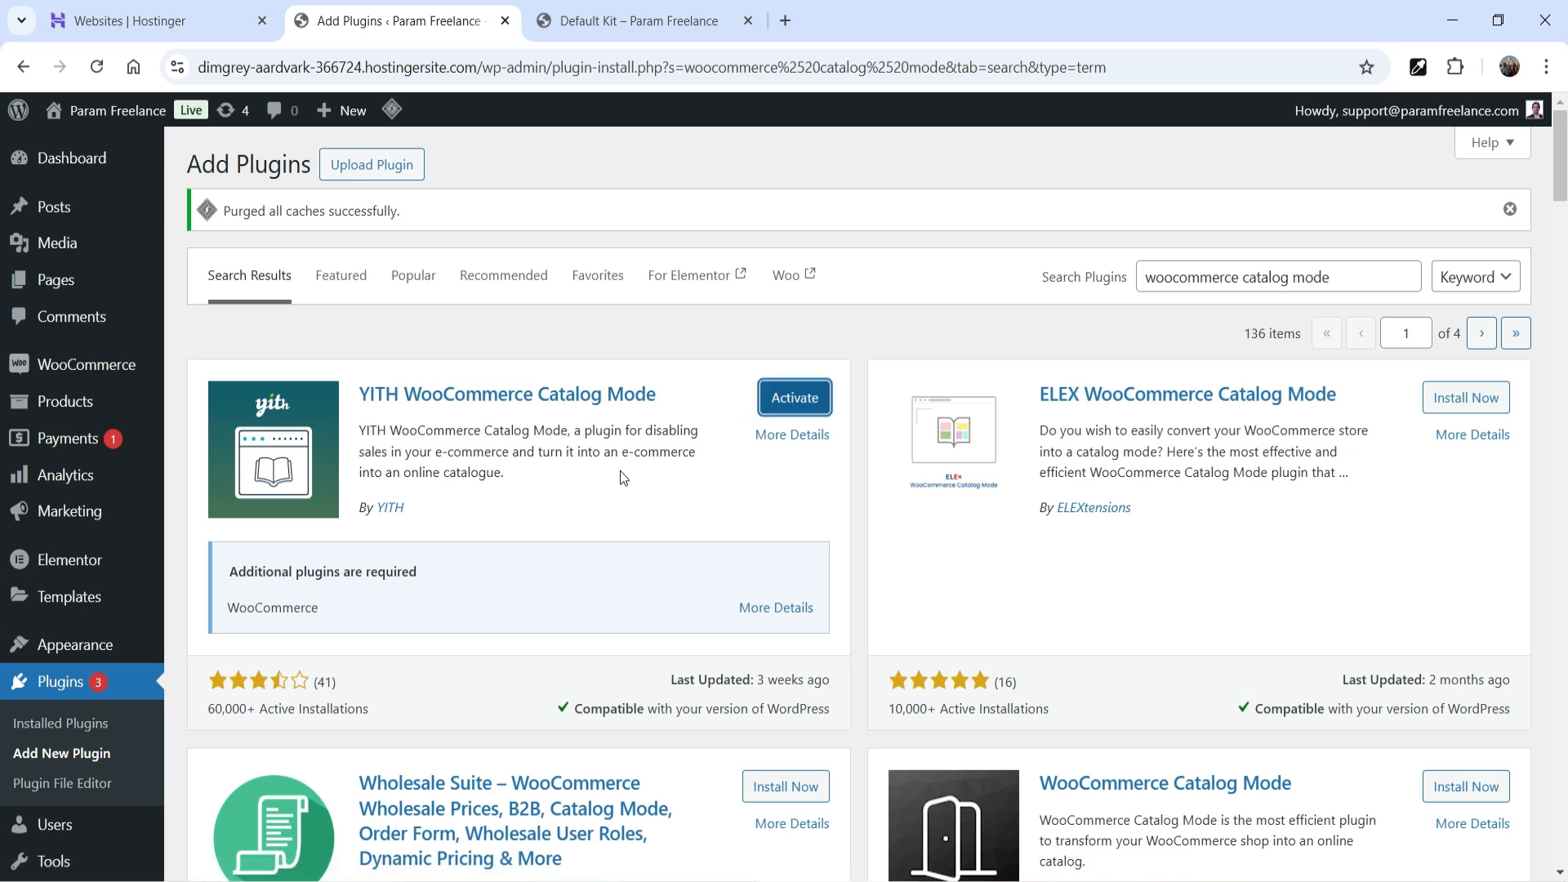
left_click(810, 384)
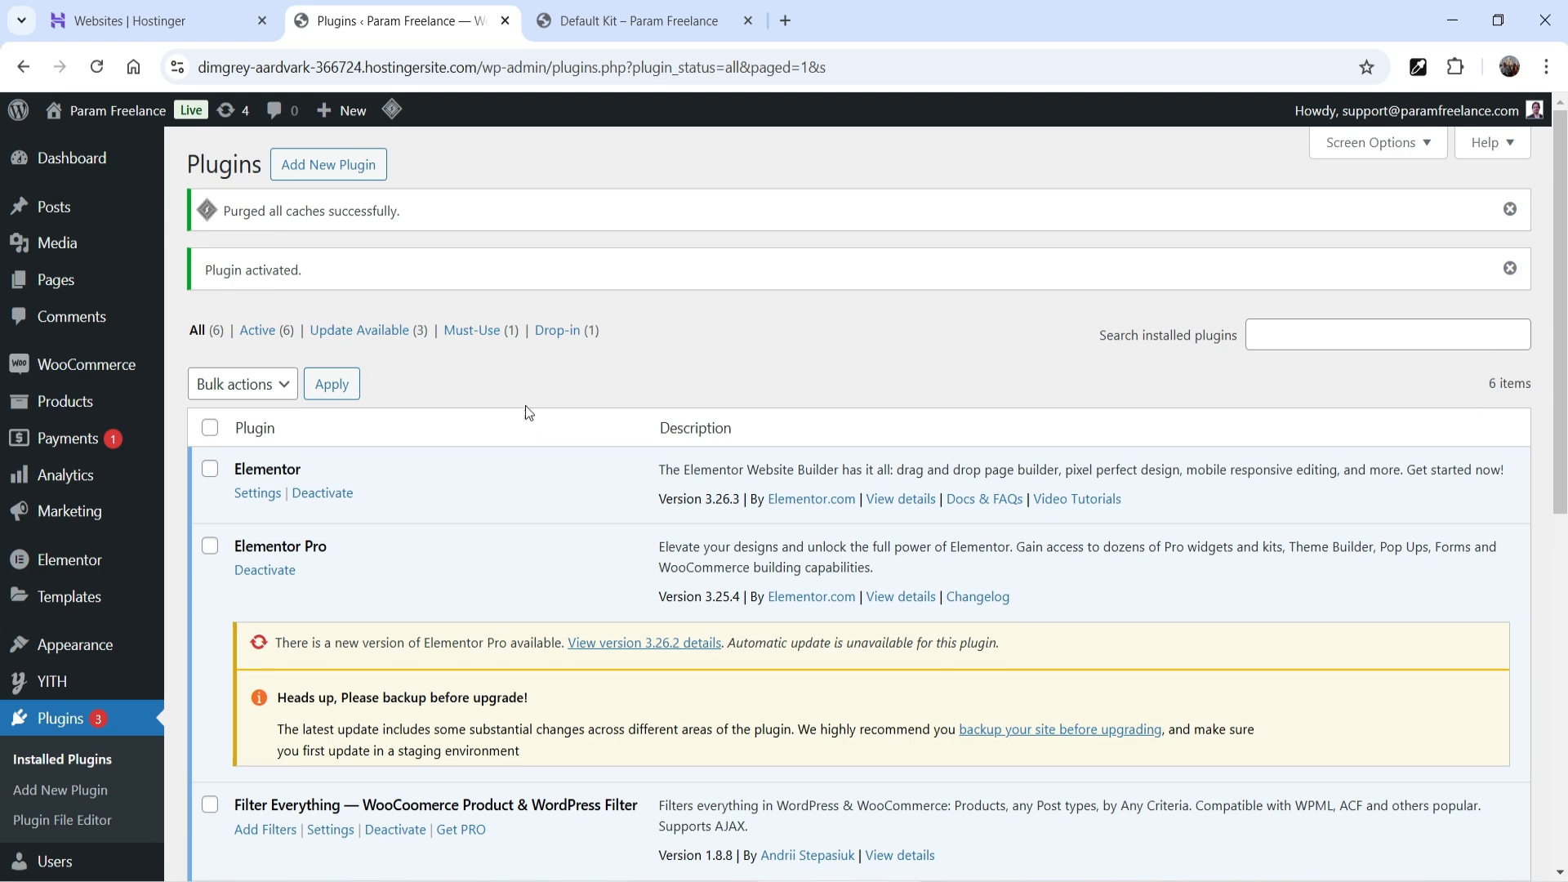
mouse_move(57, 689)
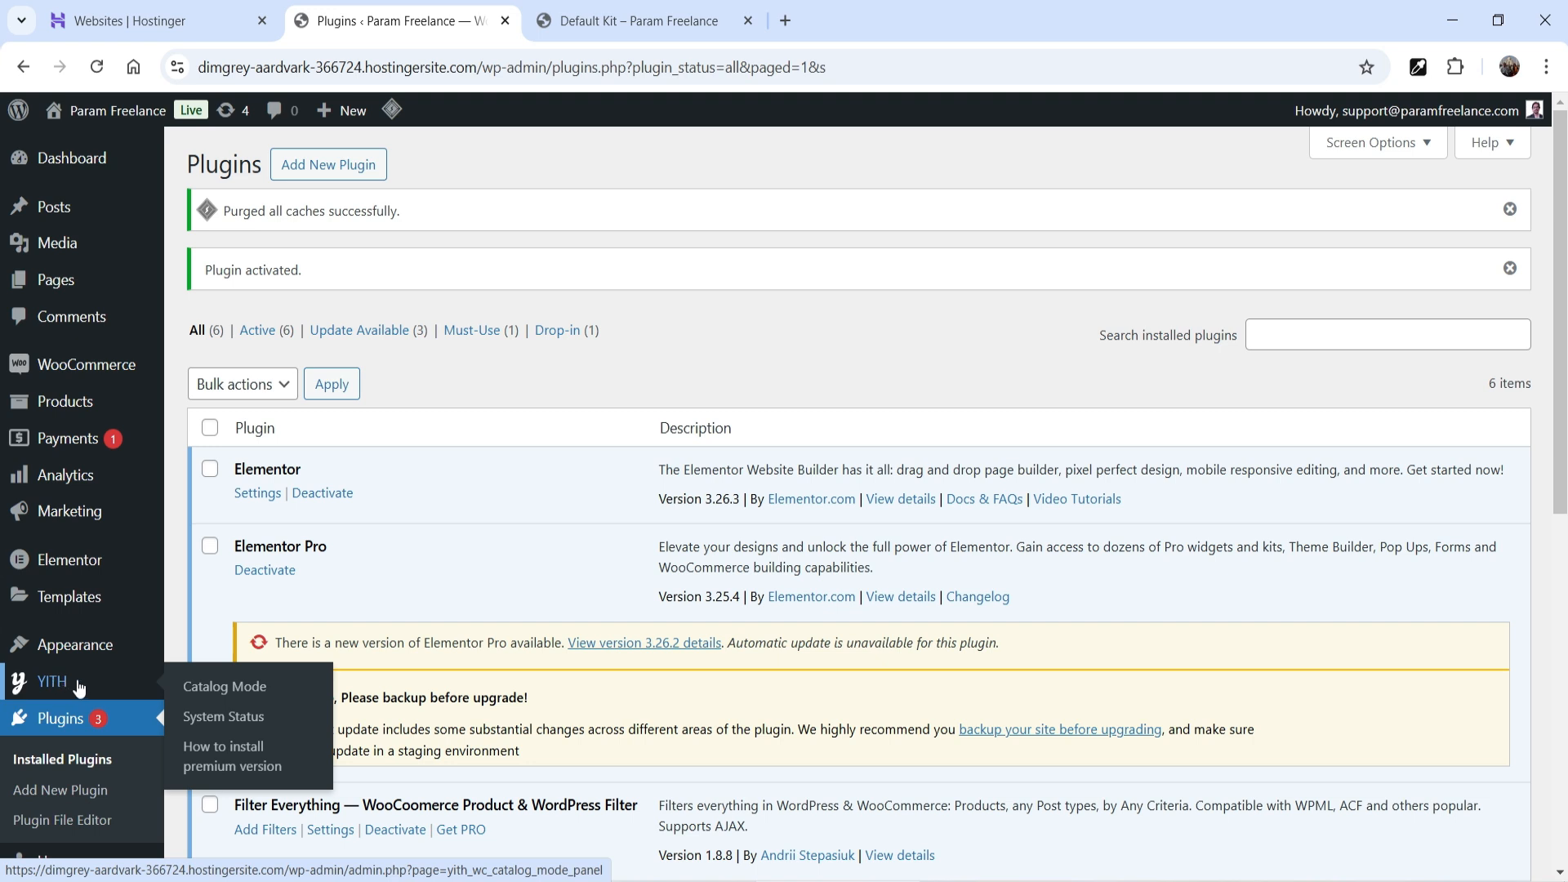
- Open YITH > Catalog Mode and scroll through its catalog mode options
left_click(219, 691)
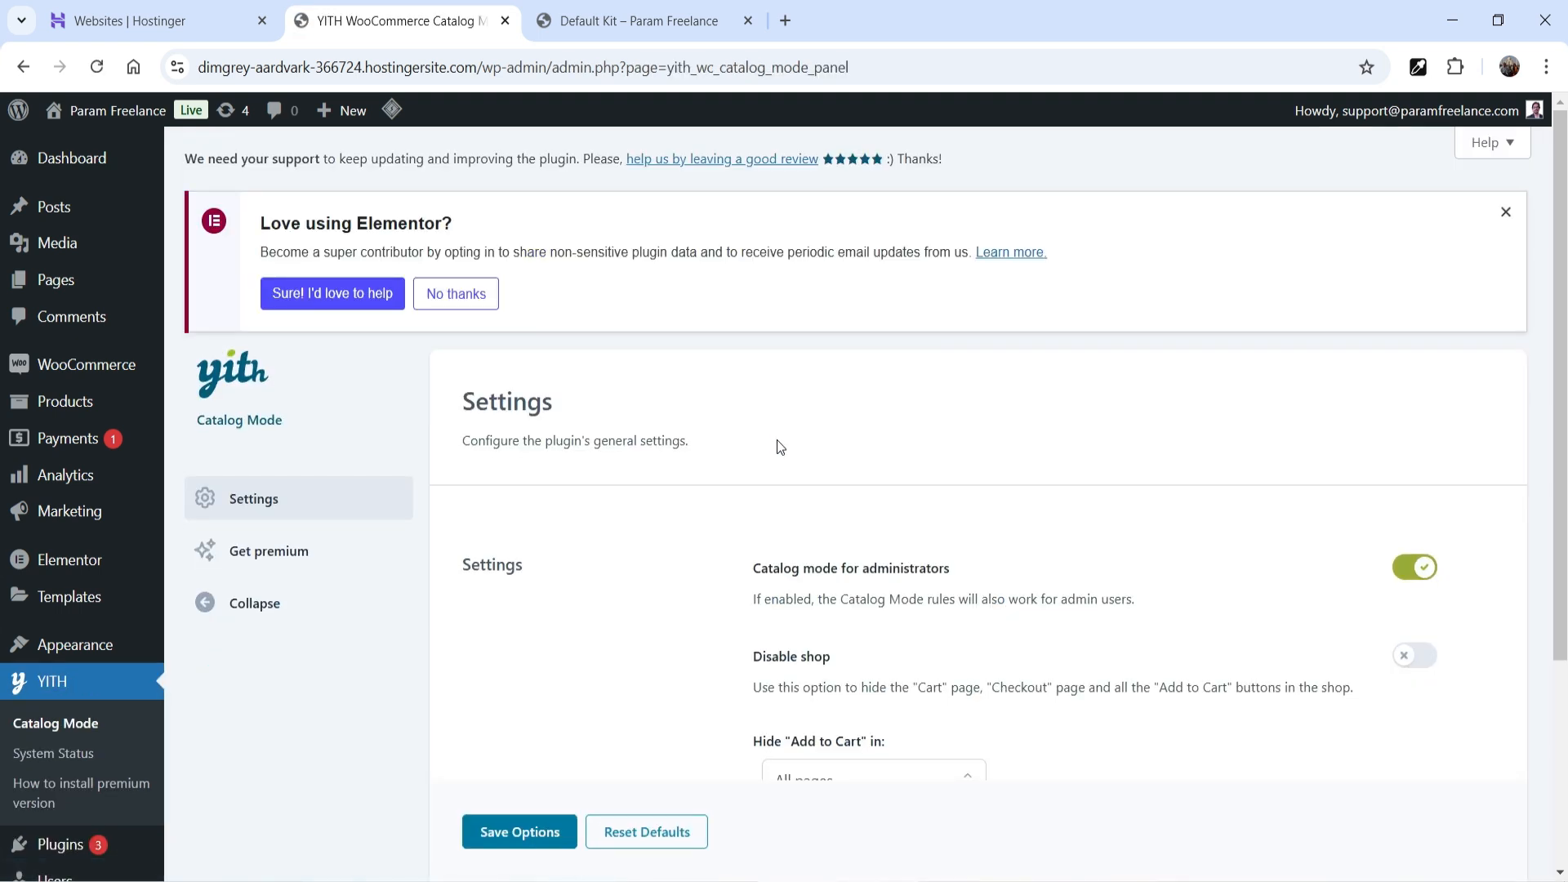
scroll(784, 449, "down", 1)
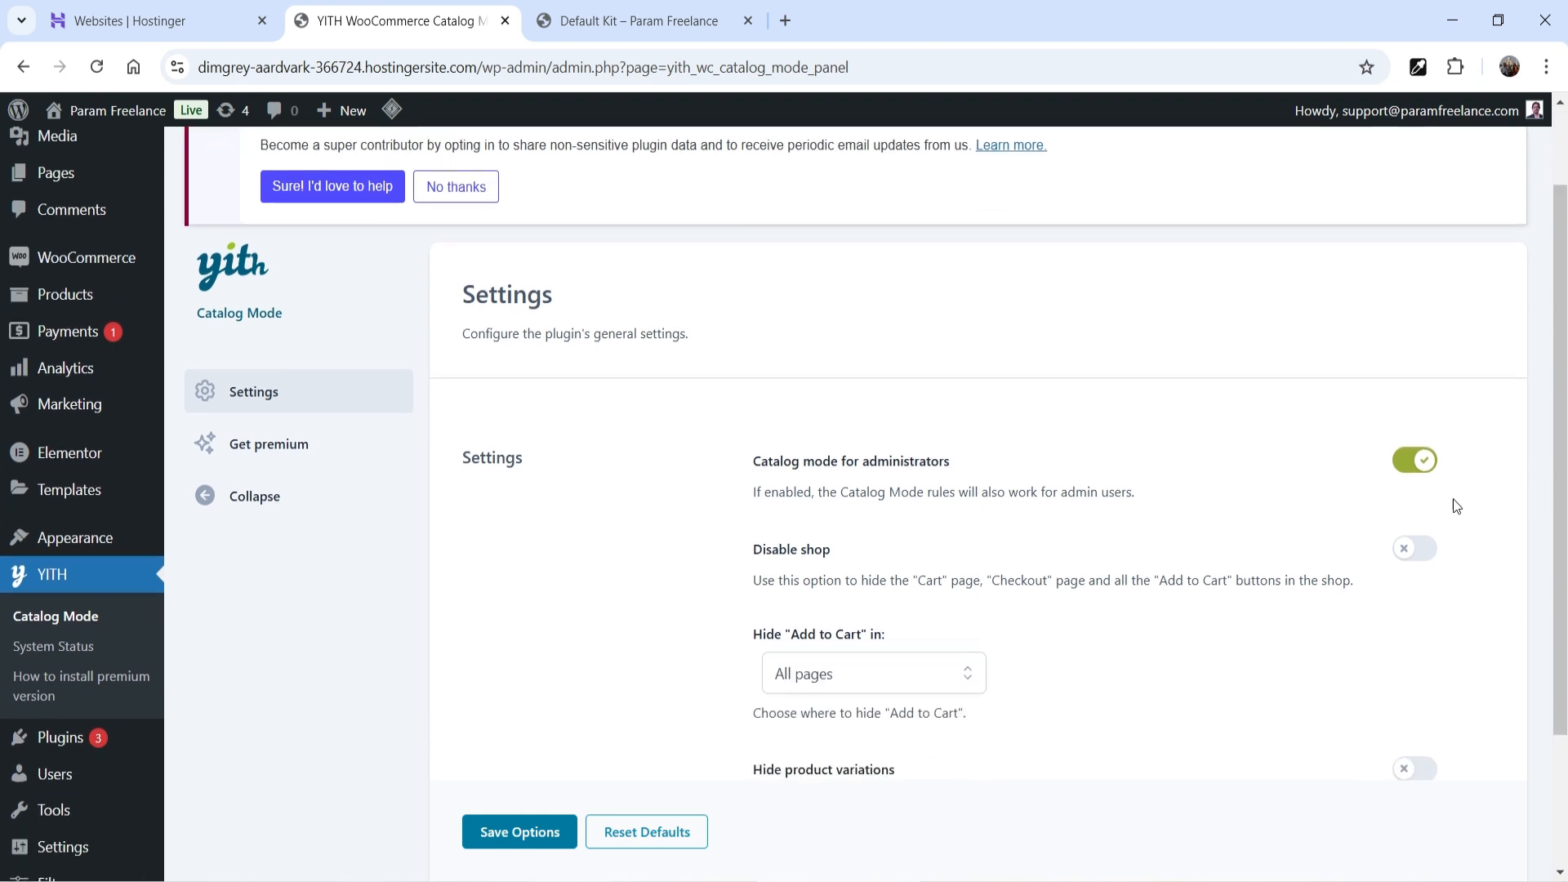
scroll(700, 339, "down", 2)
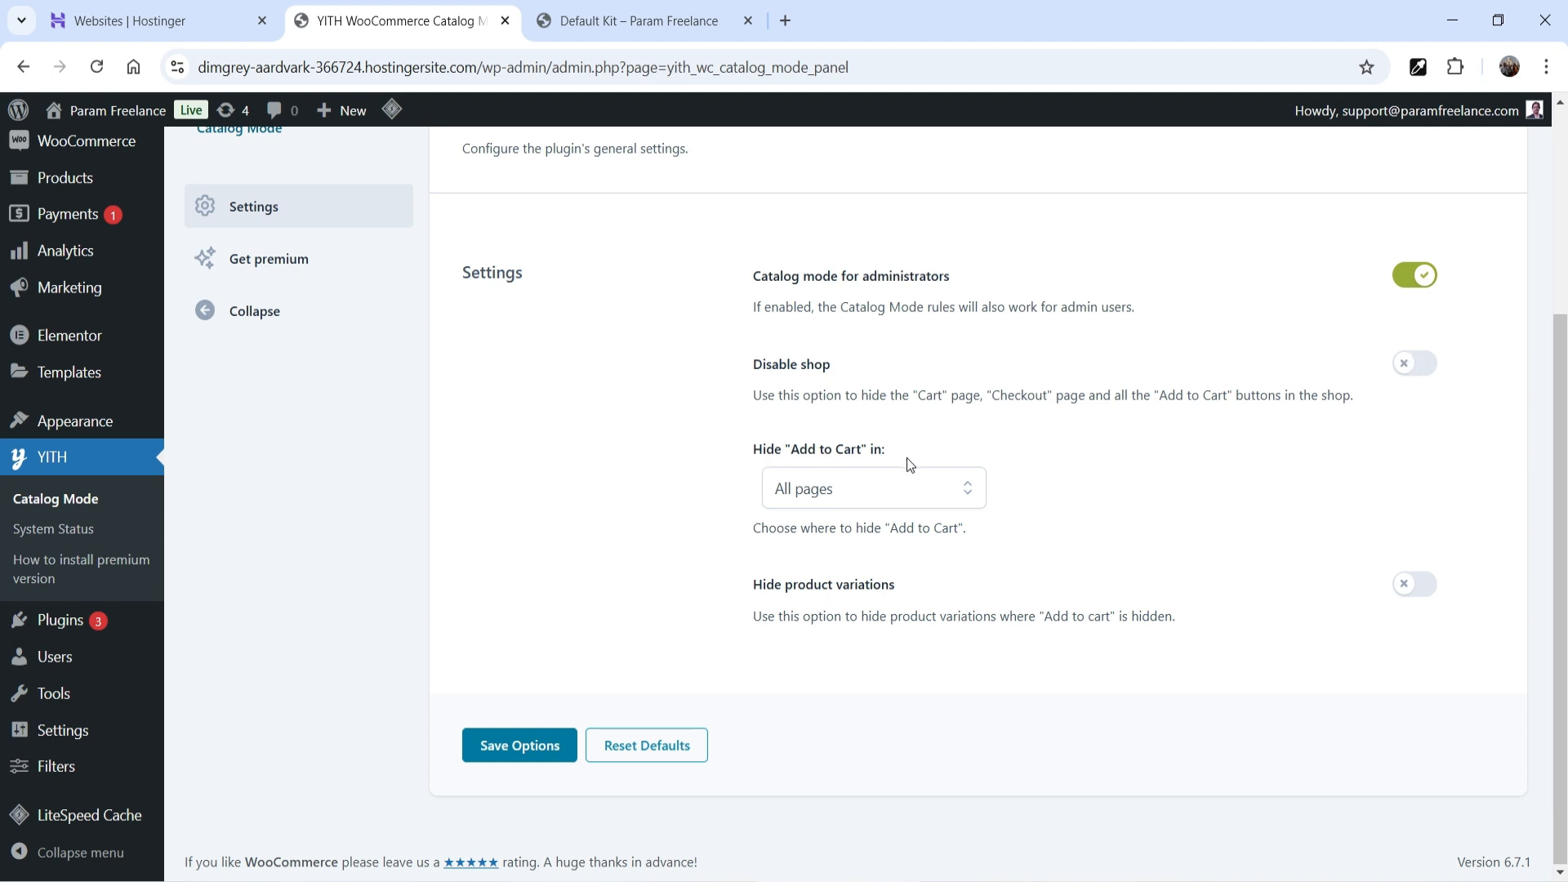
- Save the Catalog Mode options with Add to cart hidden on All pages
left_click(826, 488)
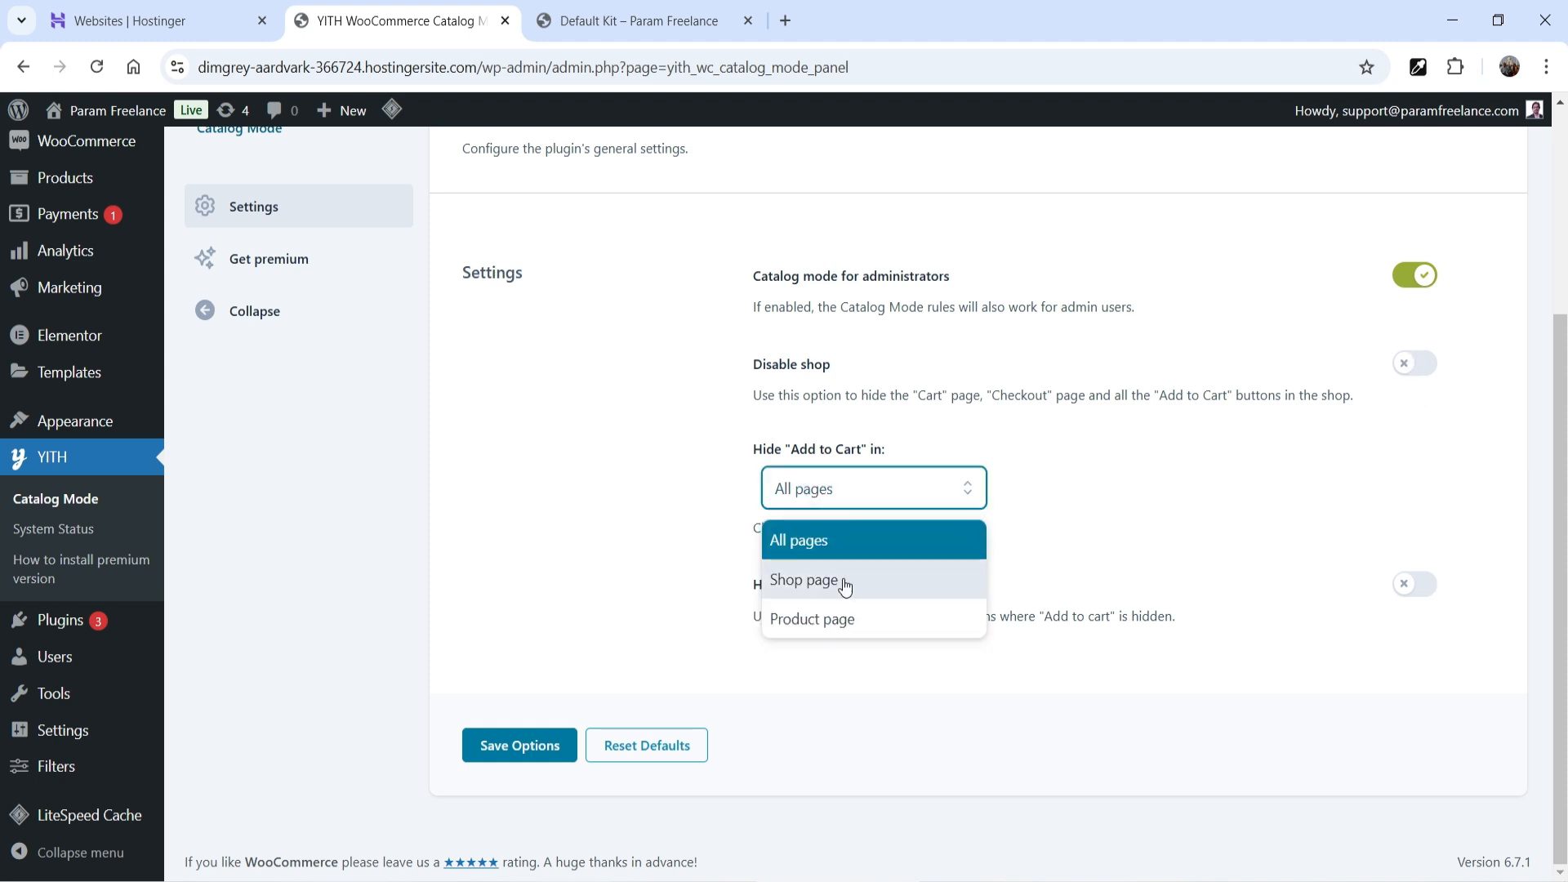
left_click(1242, 504)
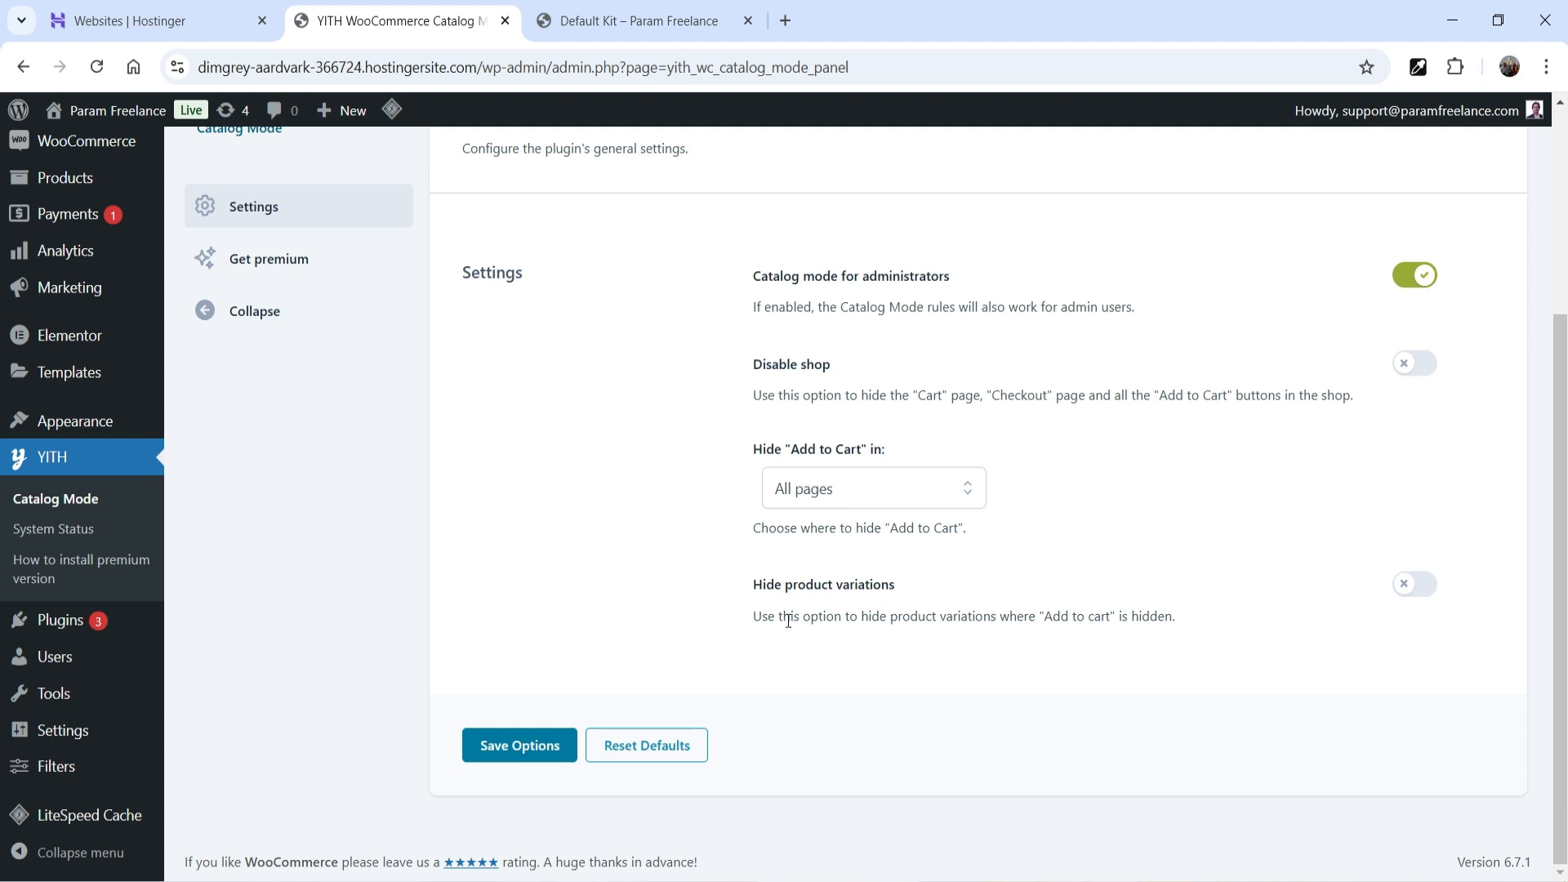
left_click(518, 746)
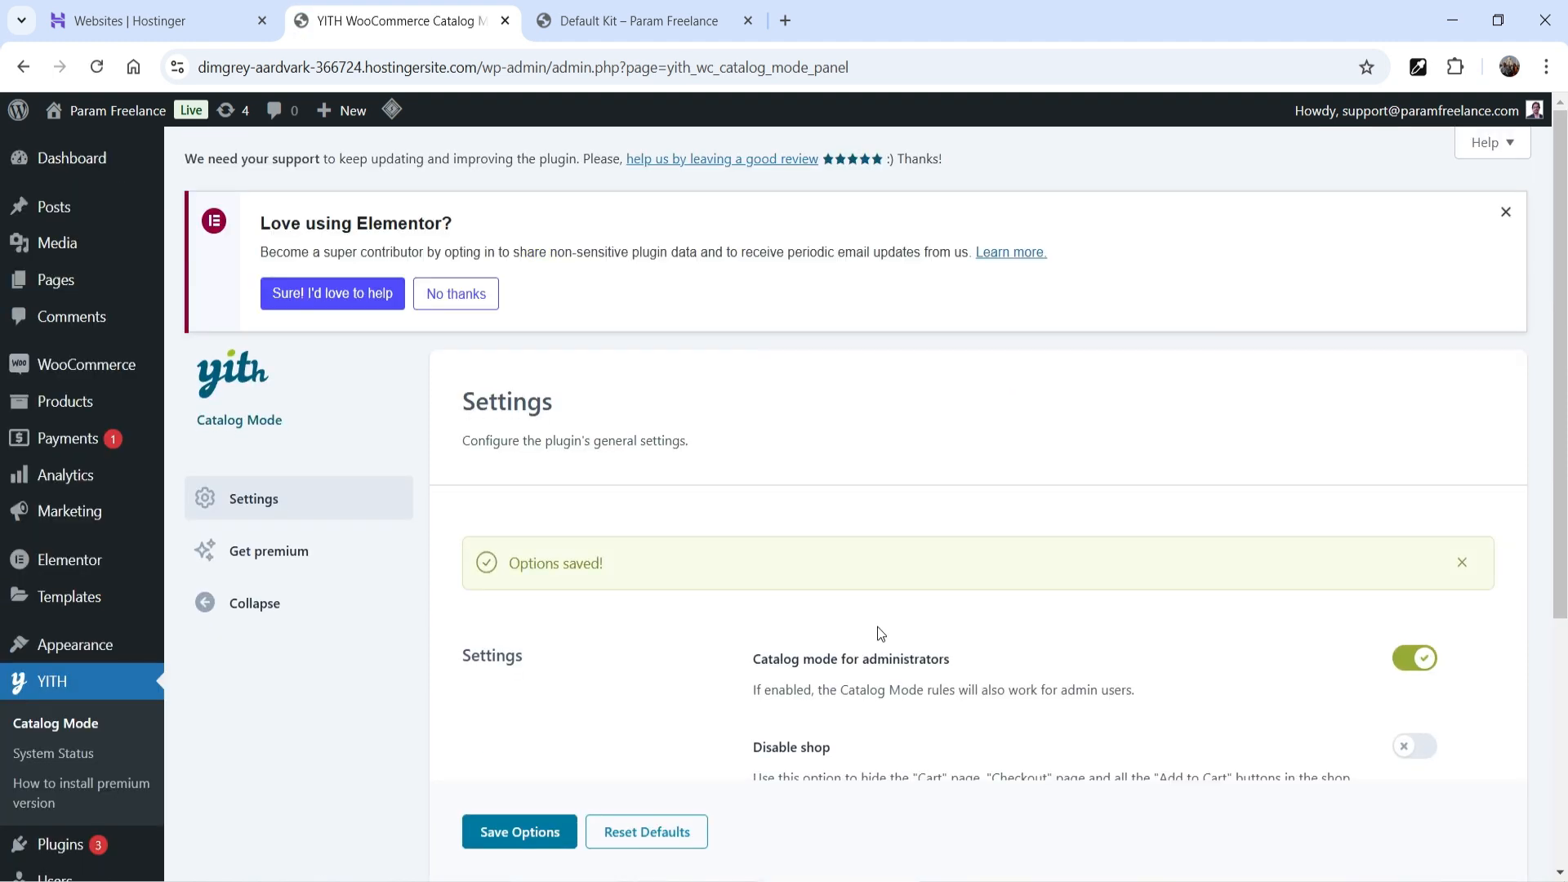
scroll(1026, 523, "down", 4)
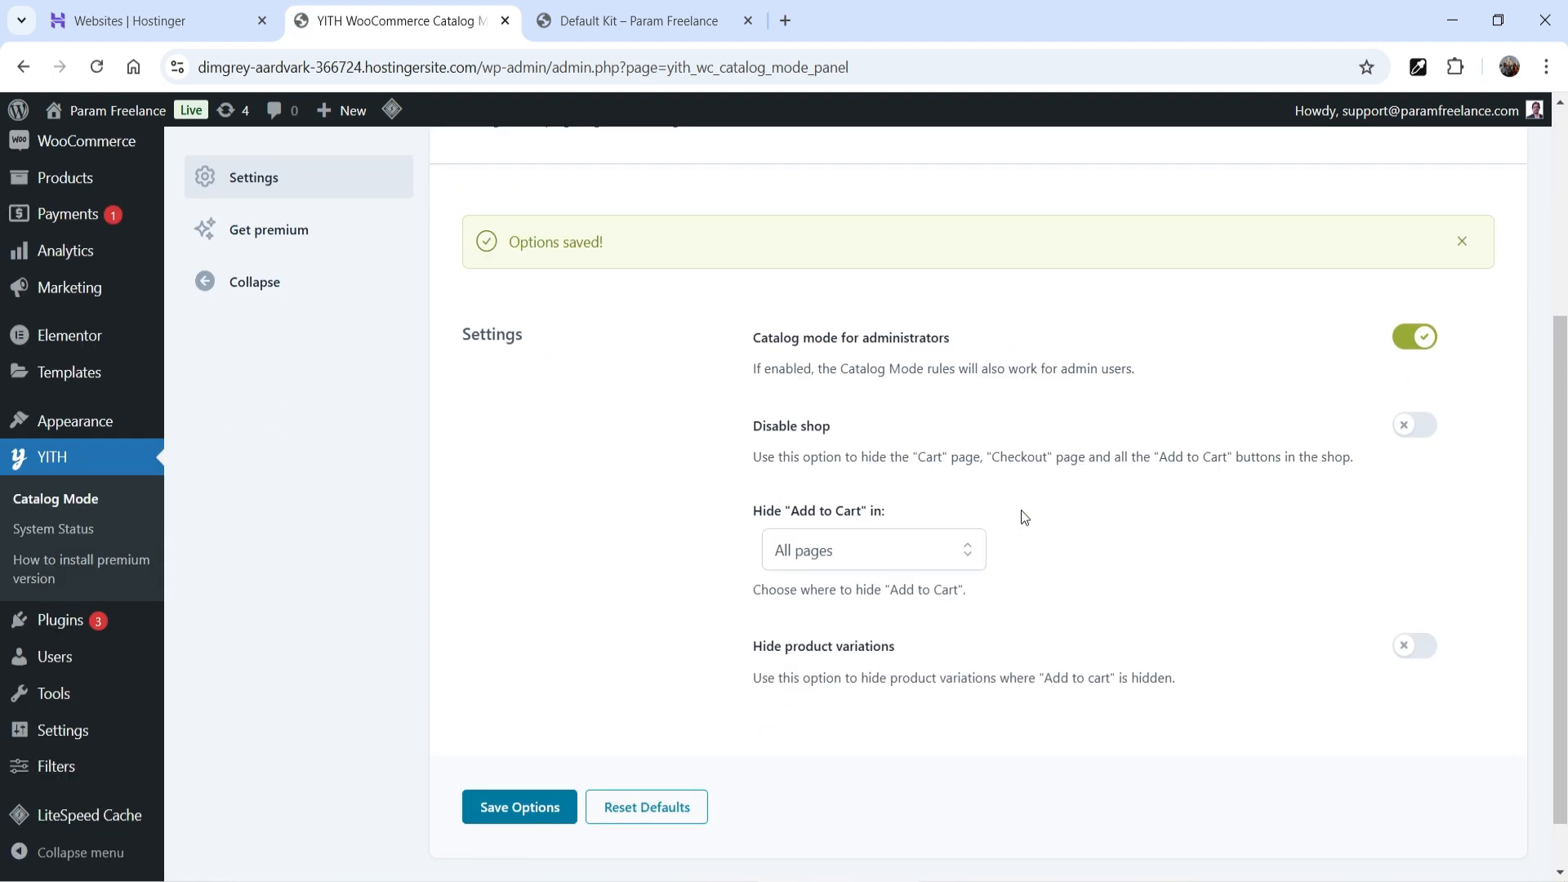
- Reload the storefront shop, check a product and the shop page, then return to Catalog Mode settings
left_click(601, 23)
scroll(1062, 425, "down", 5)
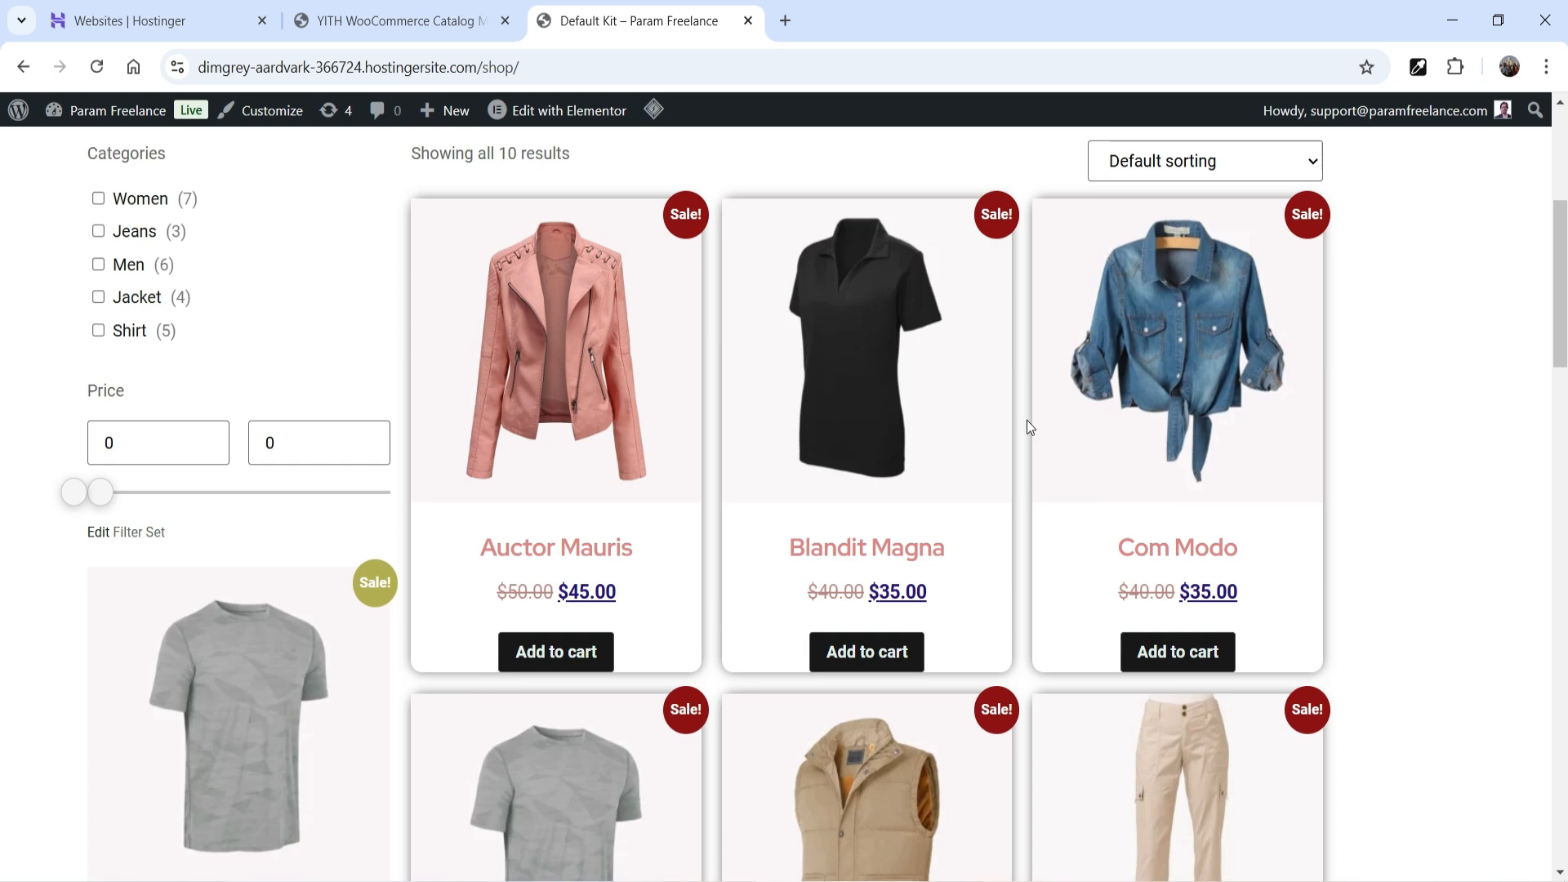
scroll(1027, 420, "up", 5)
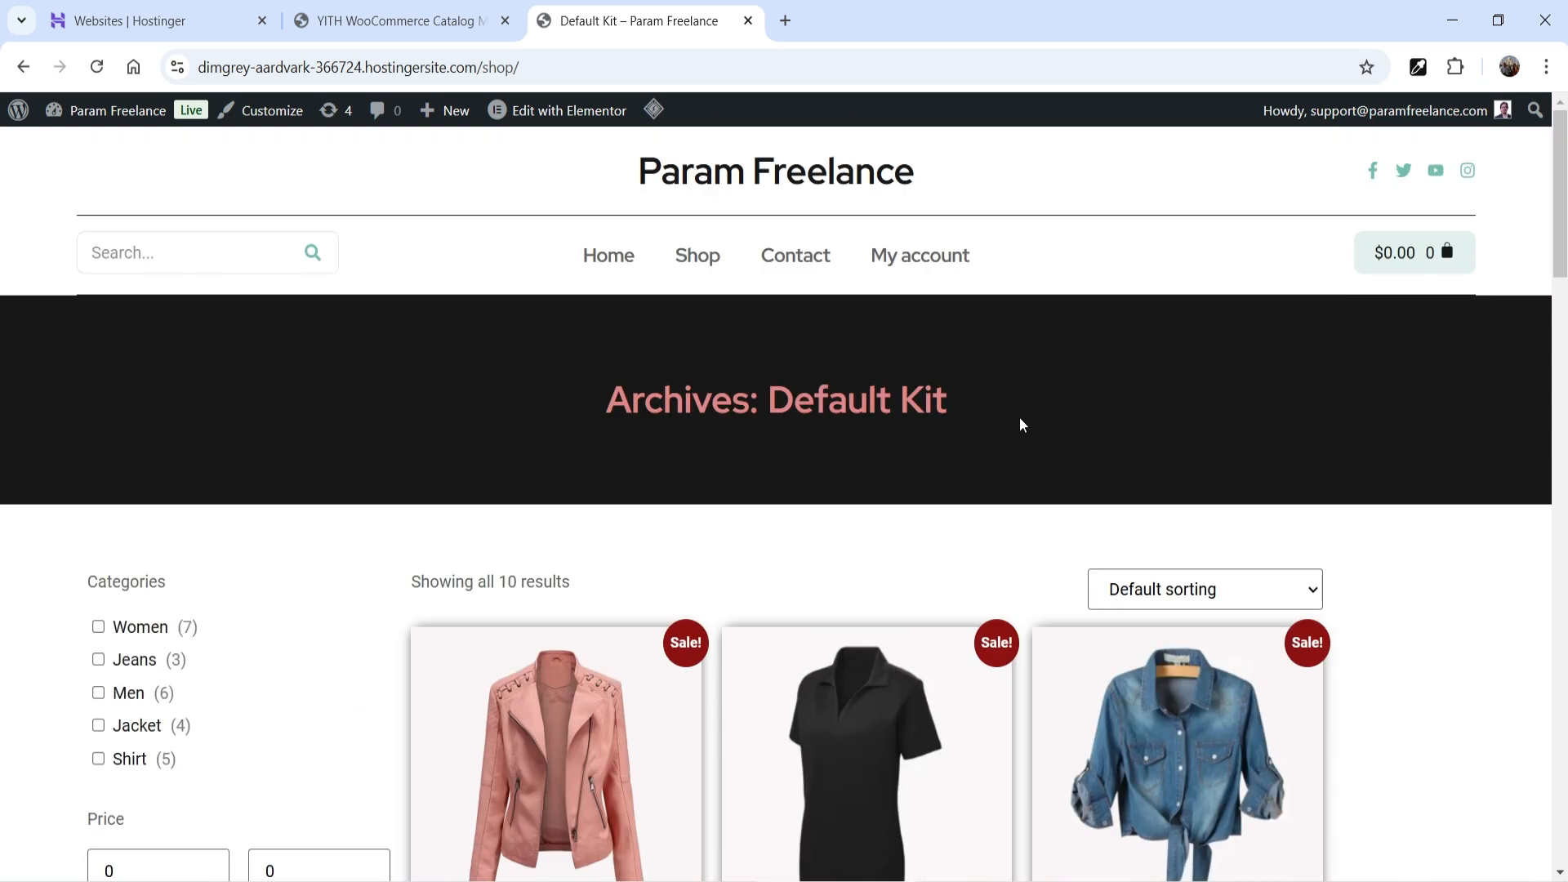
left_click(97, 66)
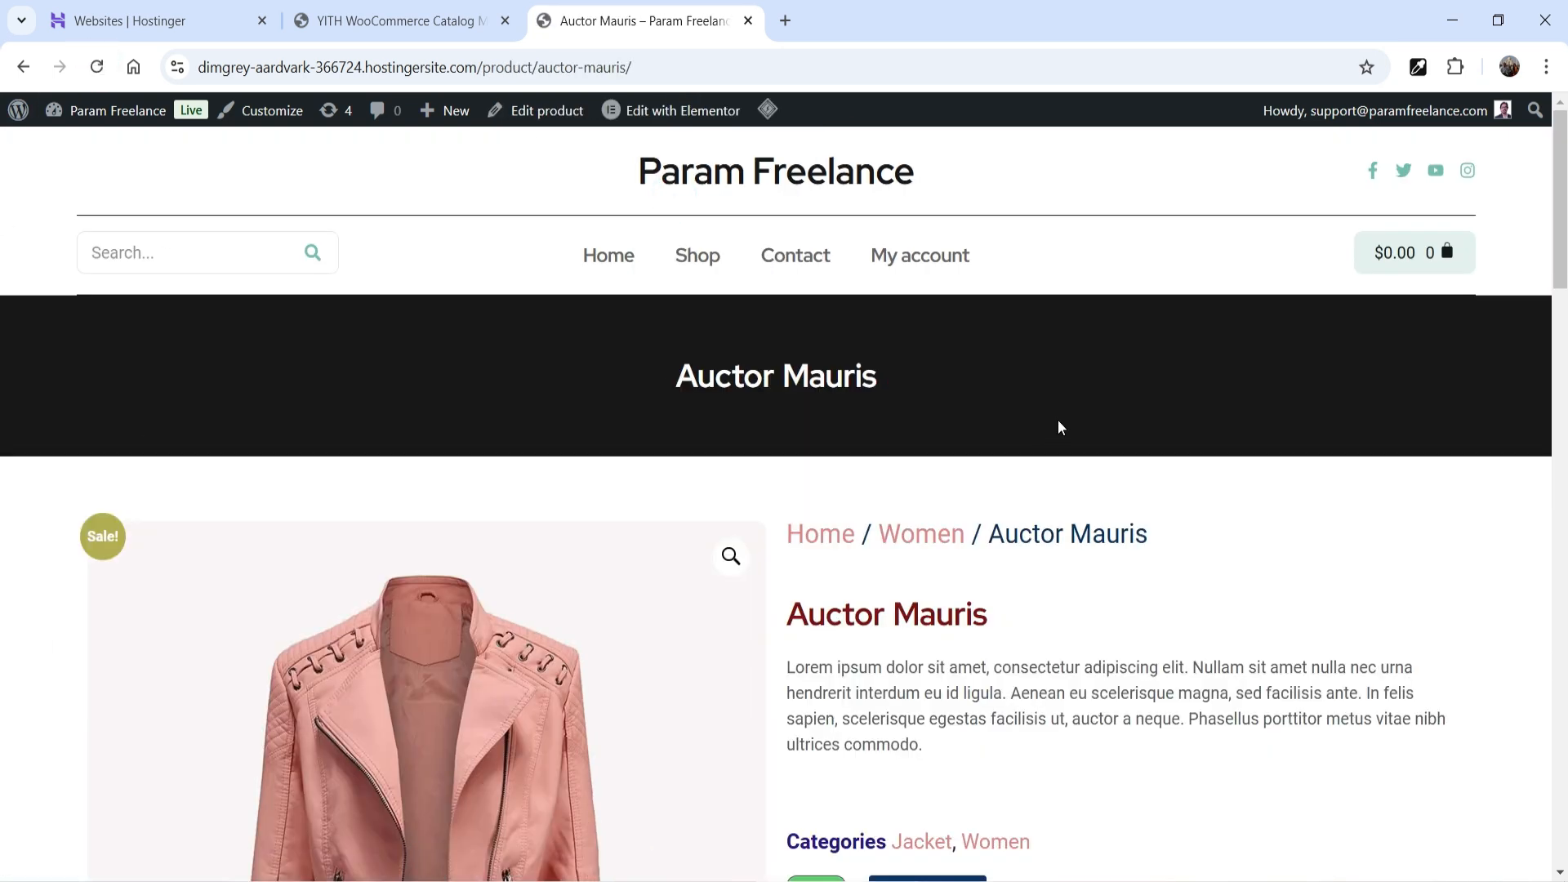
scroll(1061, 441, "down", 4)
scroll(1061, 463, "down", 2)
scroll(1061, 458, "up", 6)
left_click(687, 276)
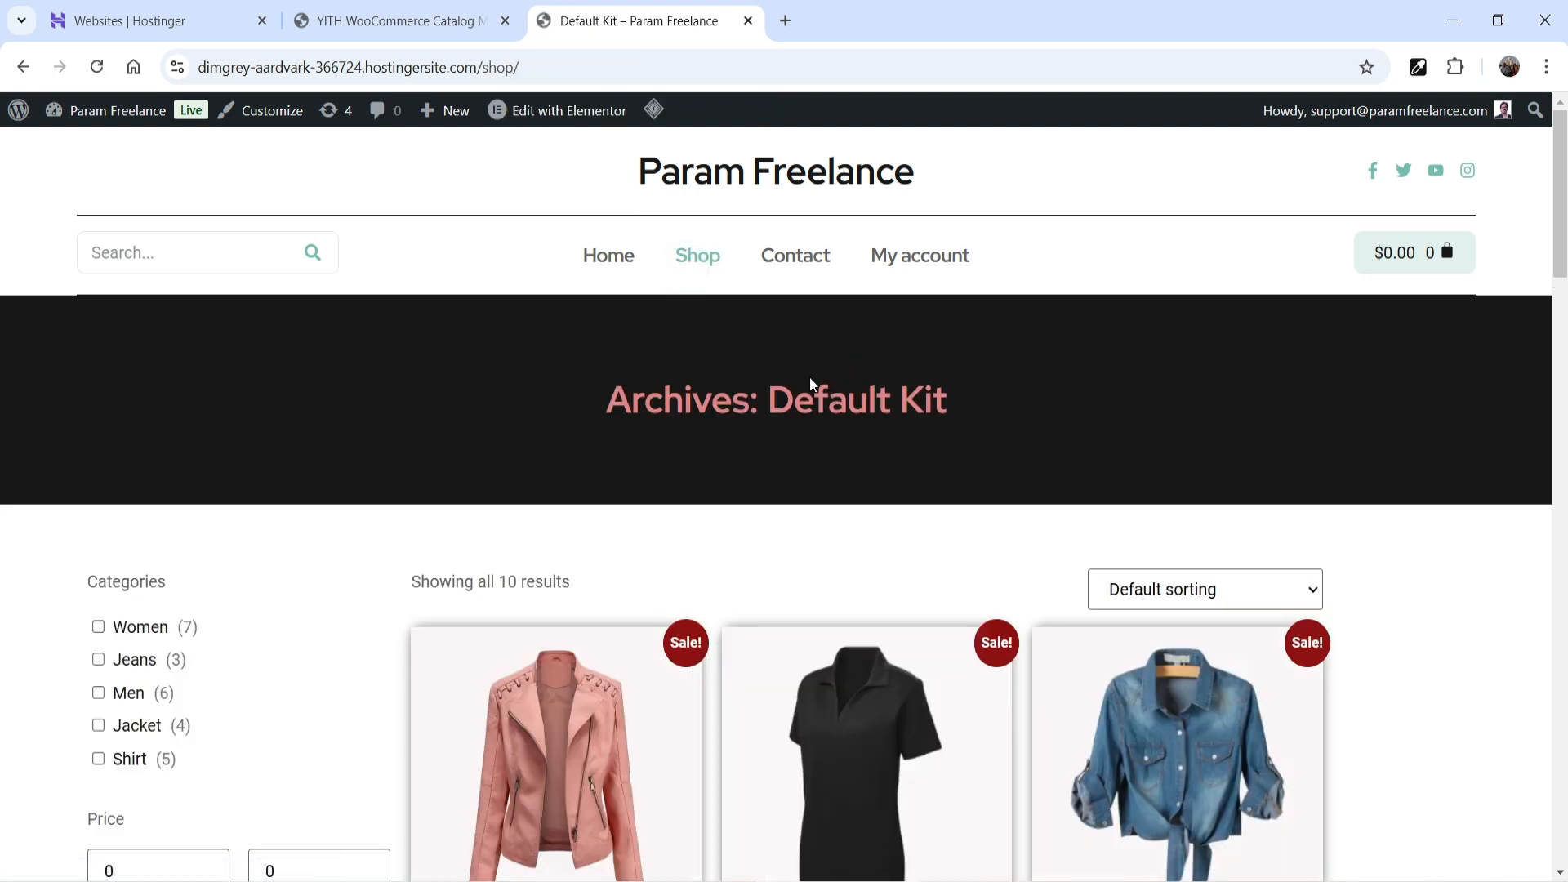
scroll(812, 389, "down", 5)
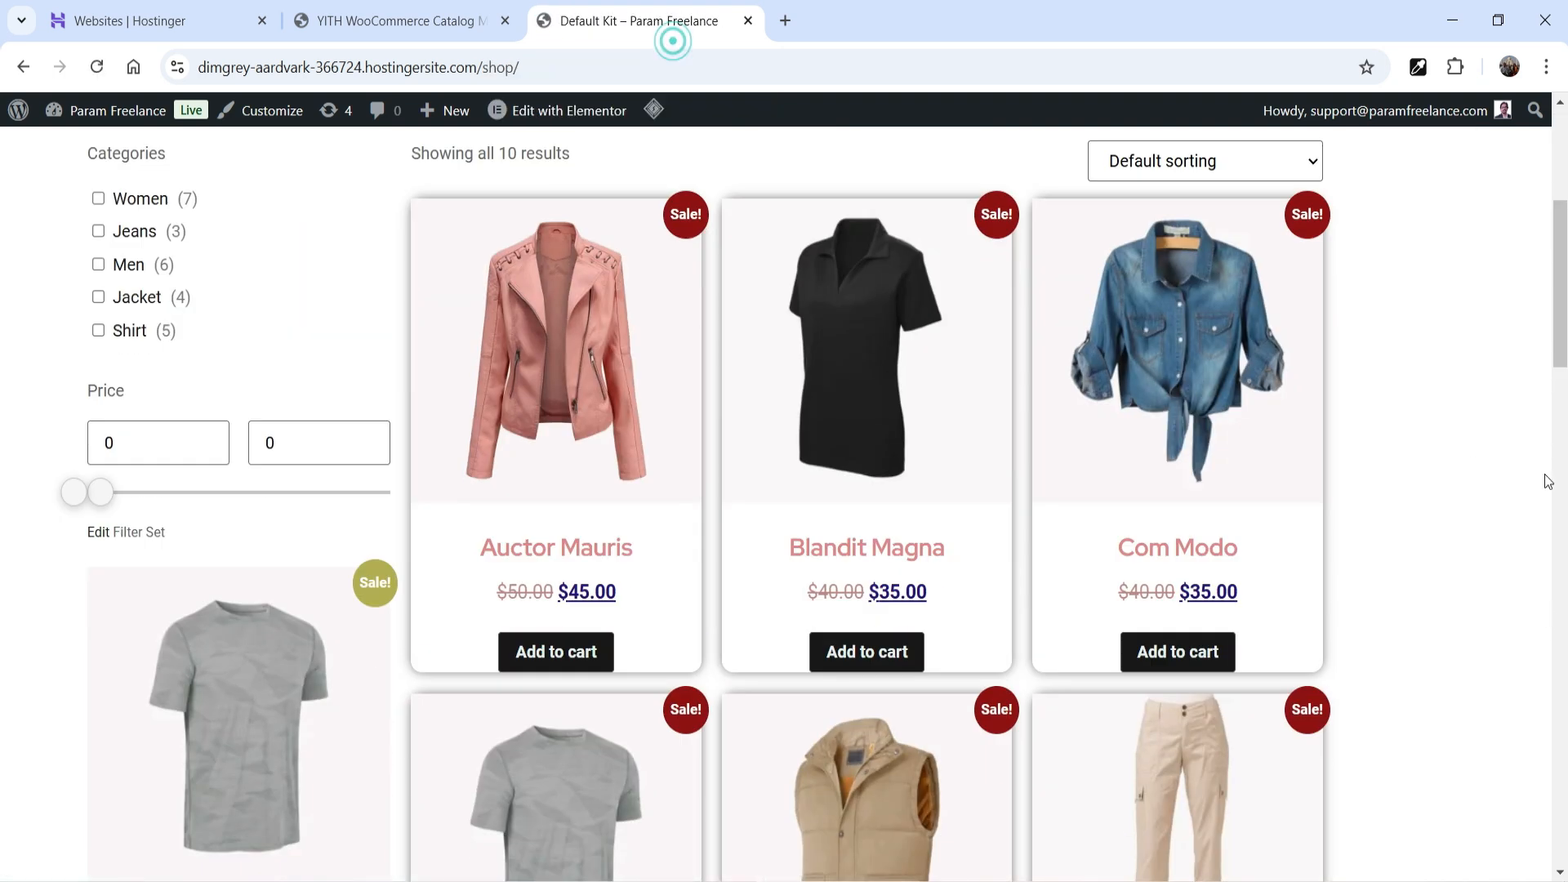
left_click(360, 31)
left_click(847, 558)
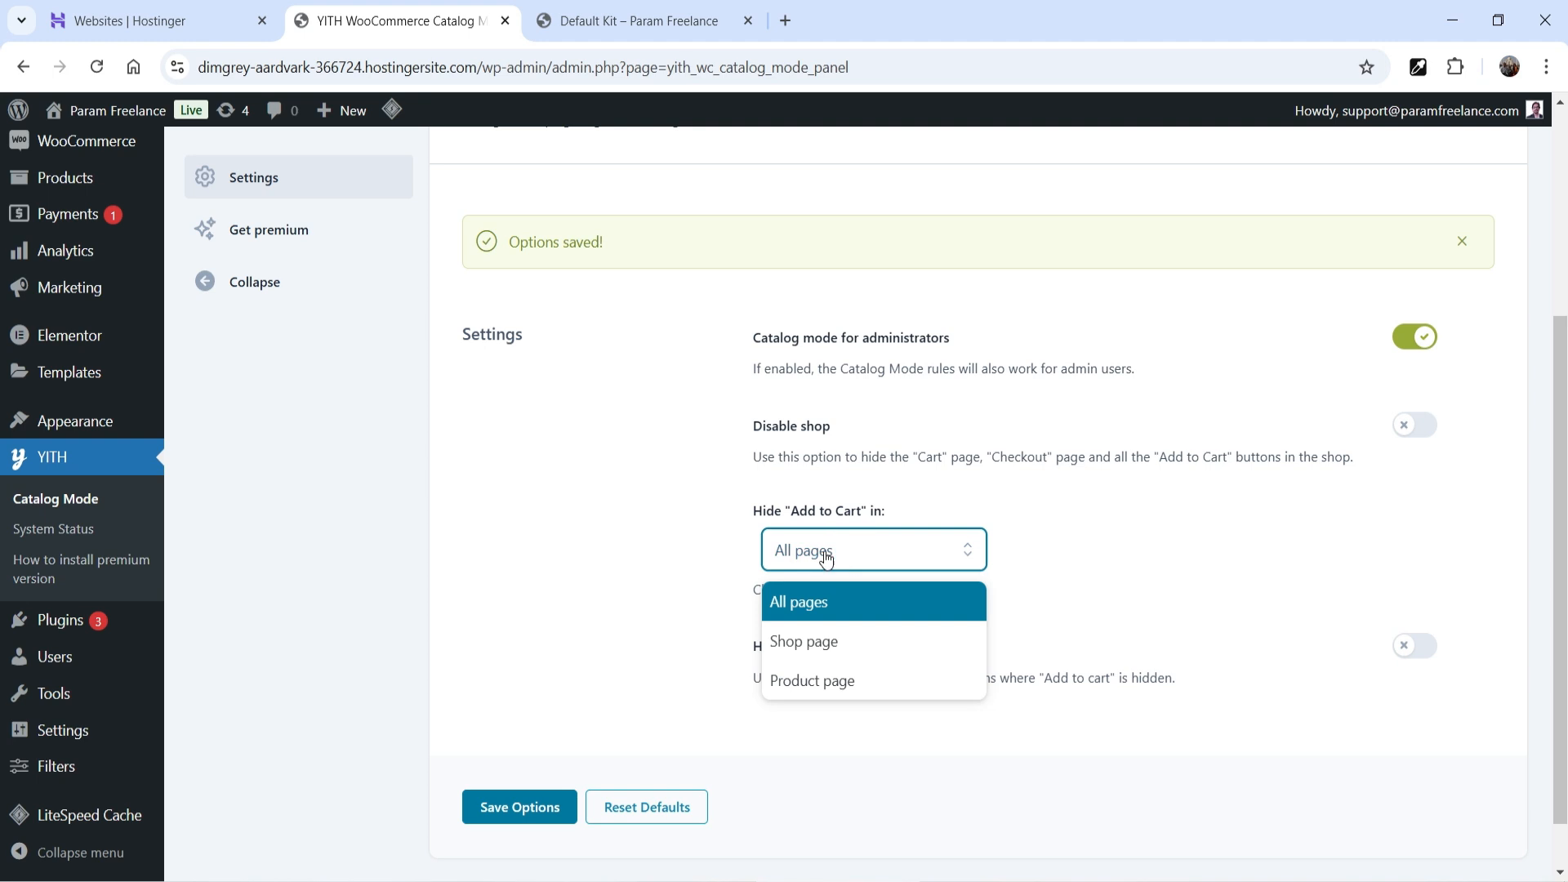
- Hide Add to cart on the shop page only, save, and check the Auctor Mauris product page
left_click(831, 644)
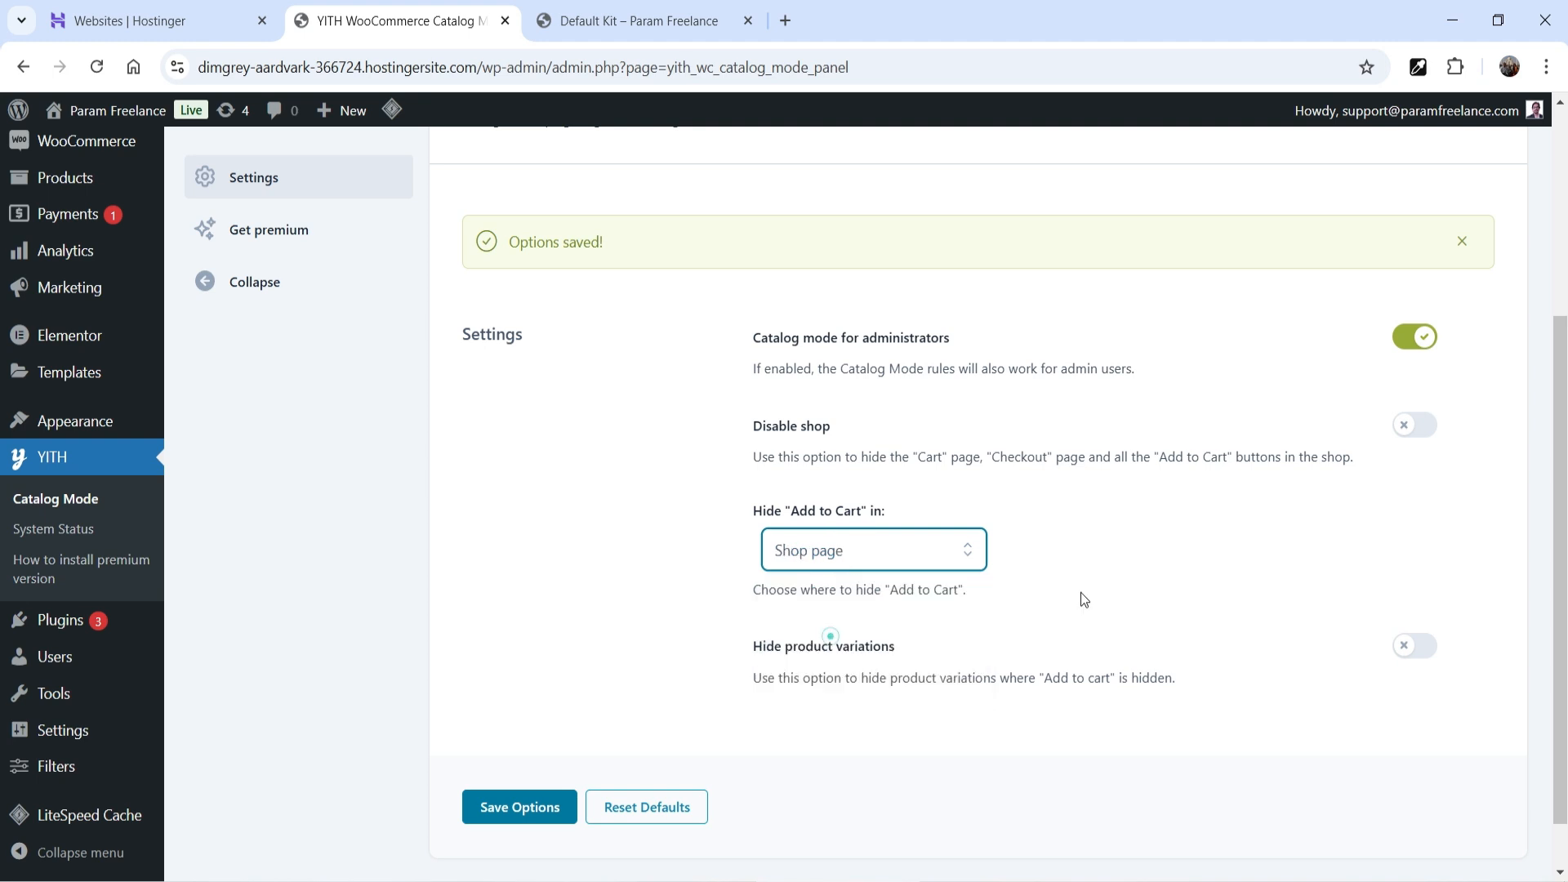
left_click(518, 808)
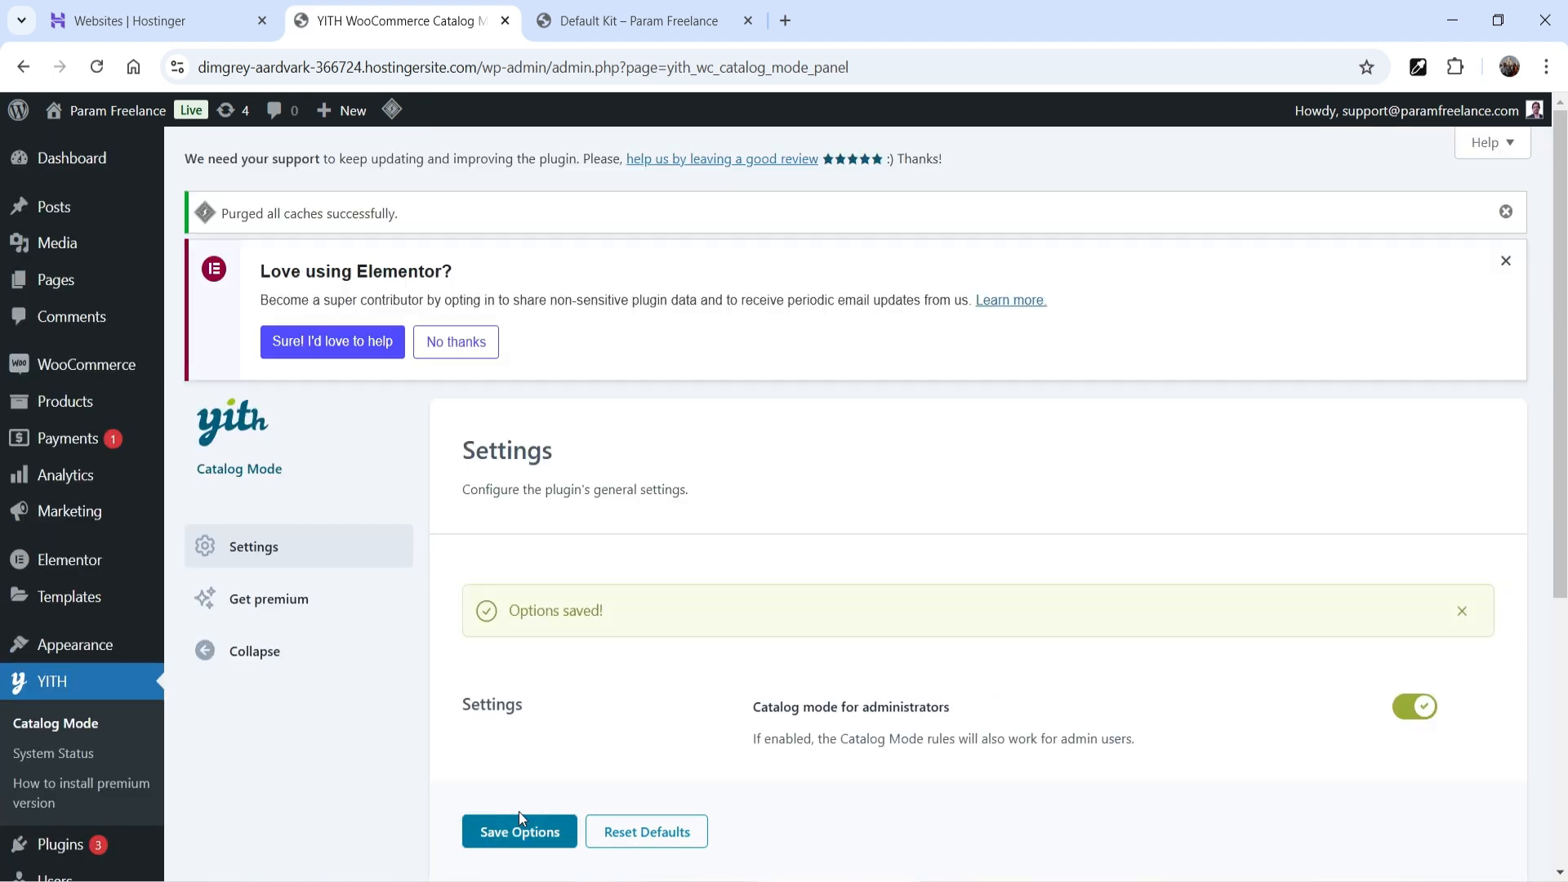
left_click(629, 21)
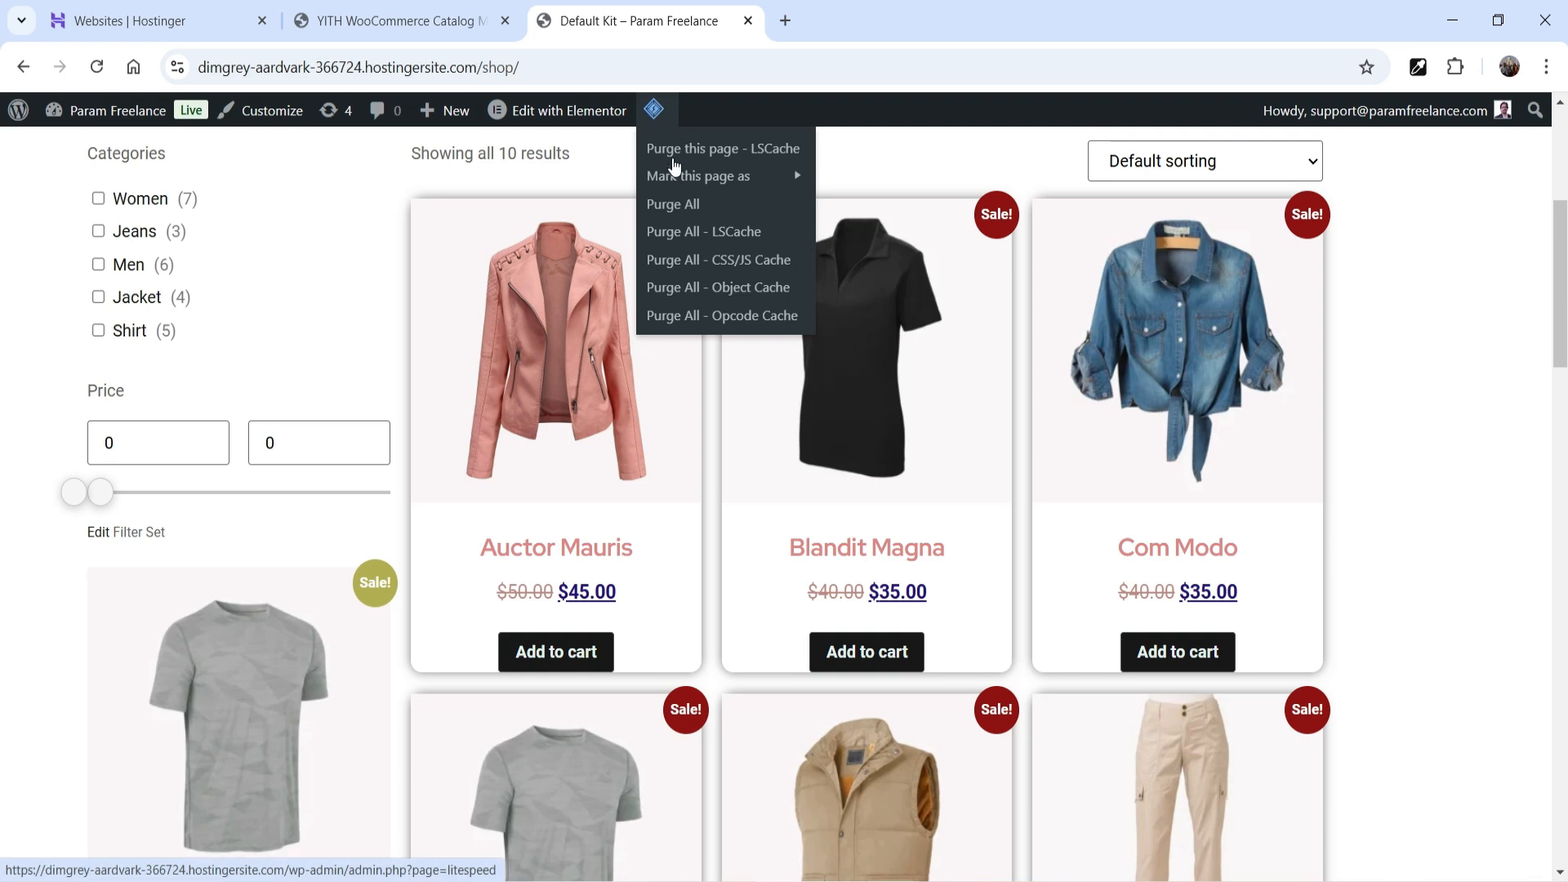
scroll(537, 555, "down", 1)
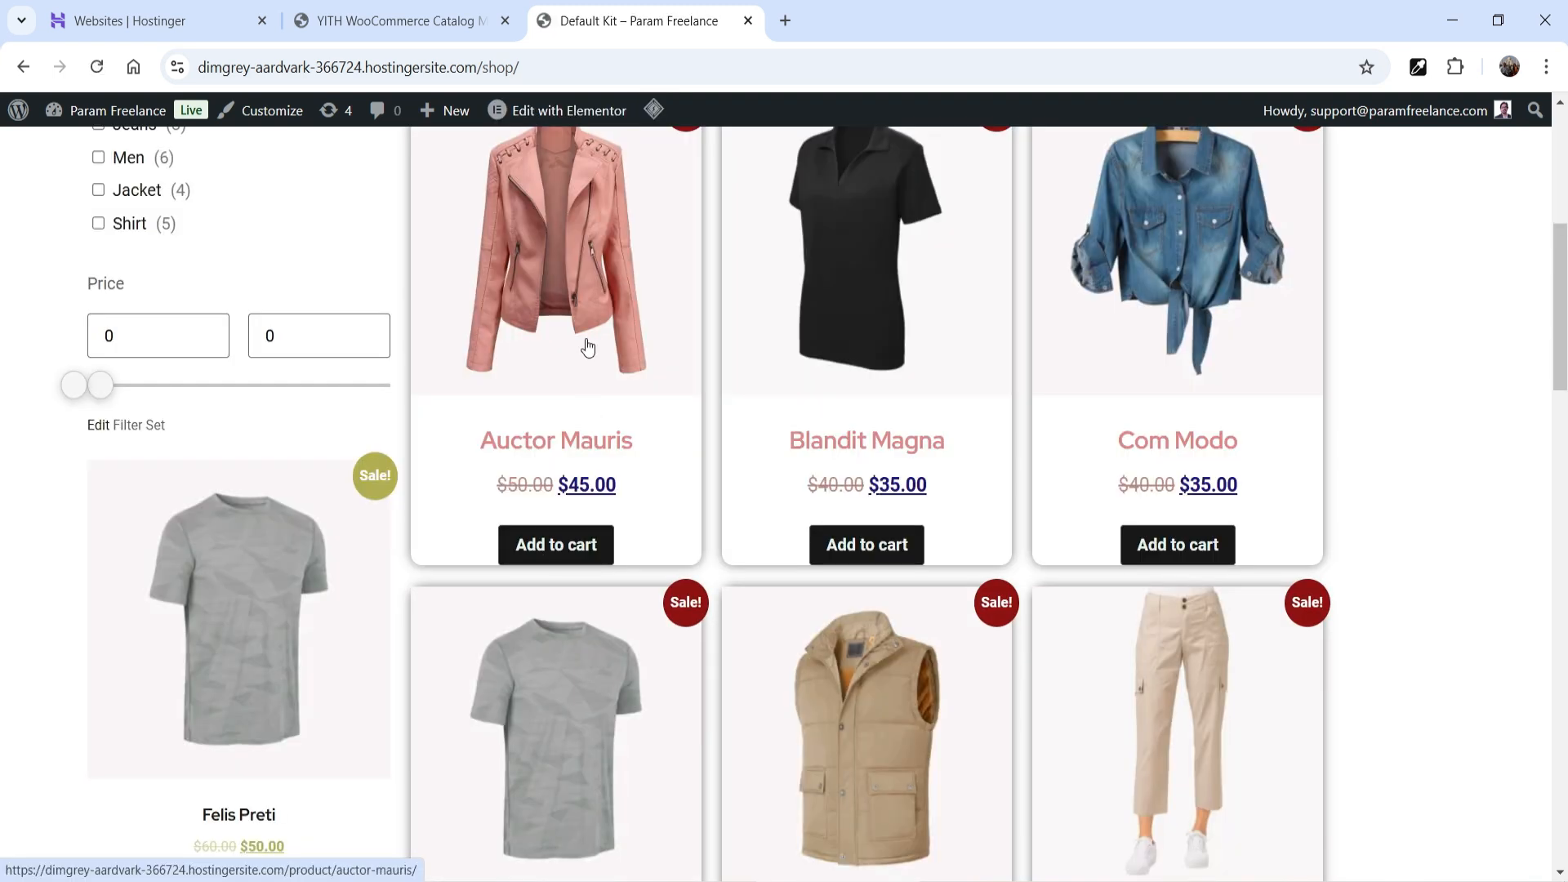
left_click(592, 301)
scroll(982, 454, "down", 5)
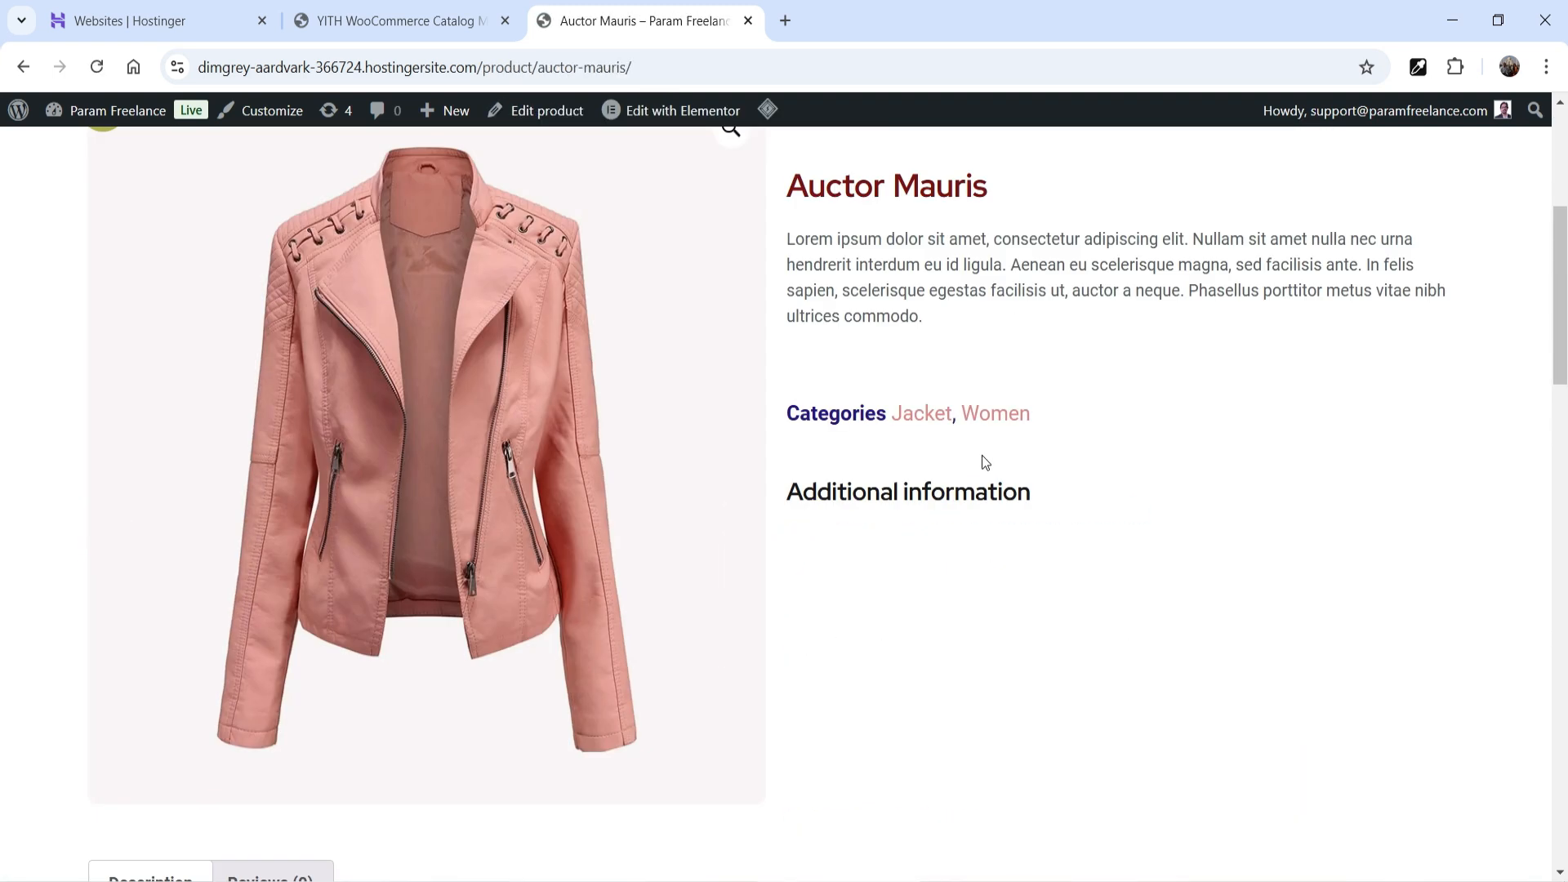
scroll(1070, 399, "up", 5)
scroll(1076, 413, "down", 5)
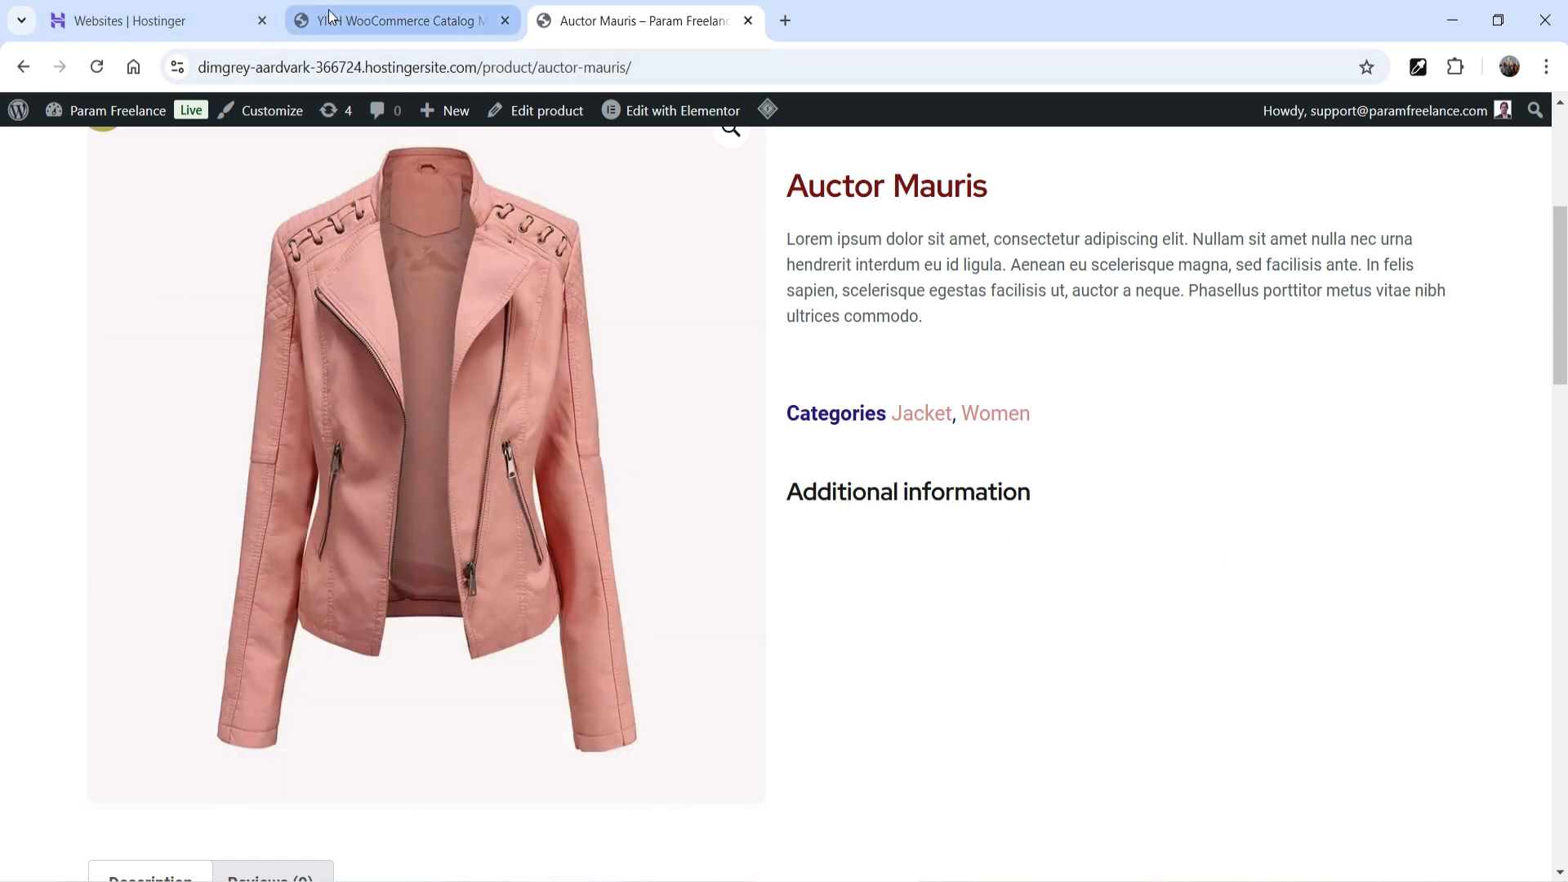
- Change 'Hide "Add to Cart" in' to Product page and save the settings
left_click(392, 21)
scroll(615, 436, "down", 5)
left_click(852, 509)
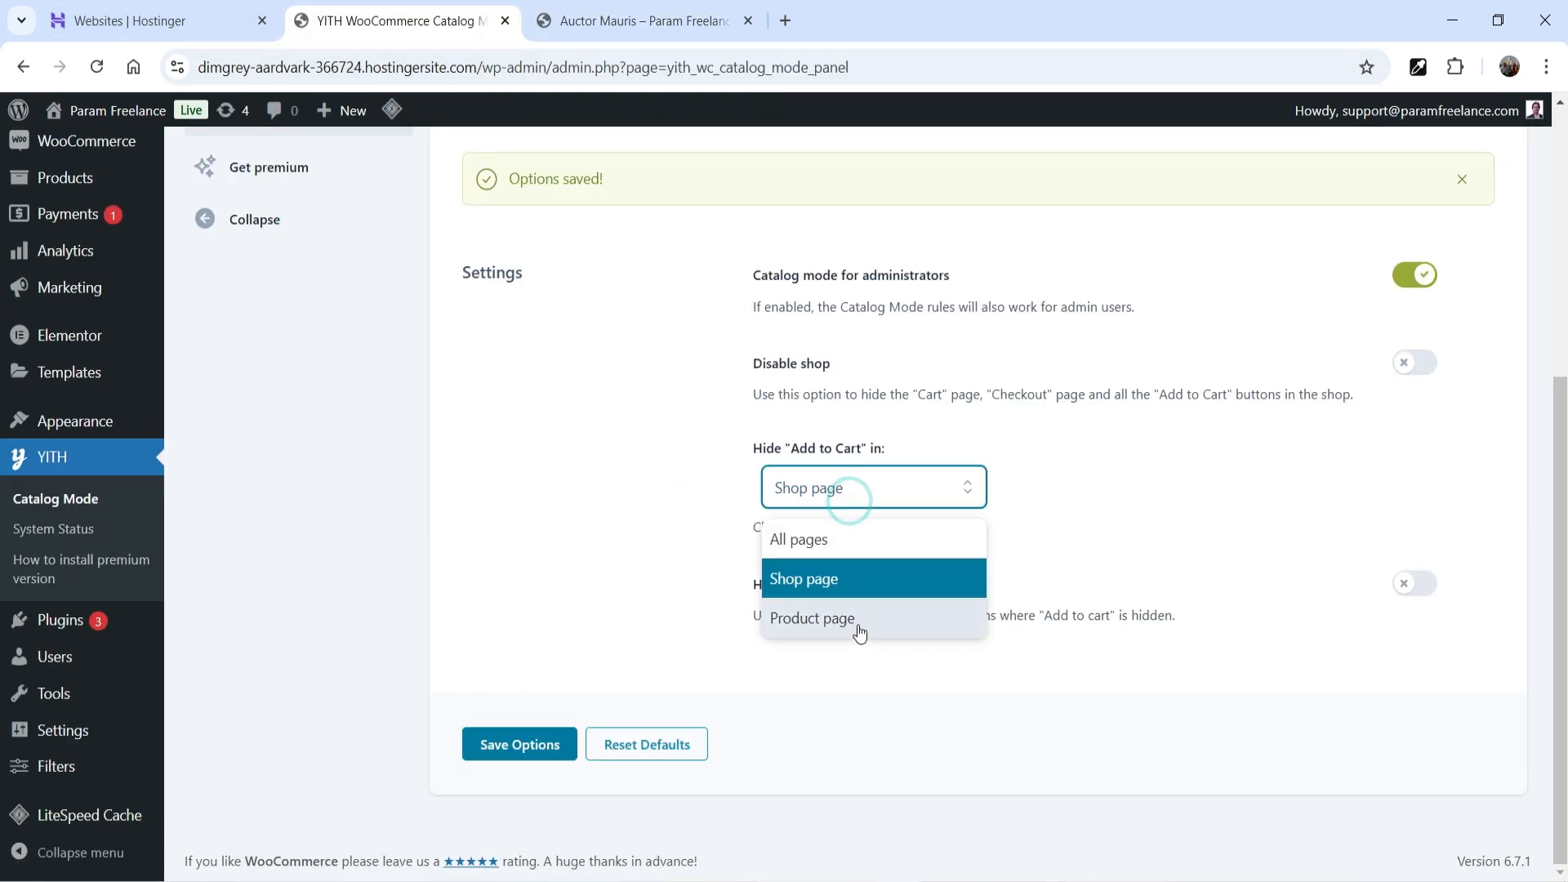
left_click(857, 617)
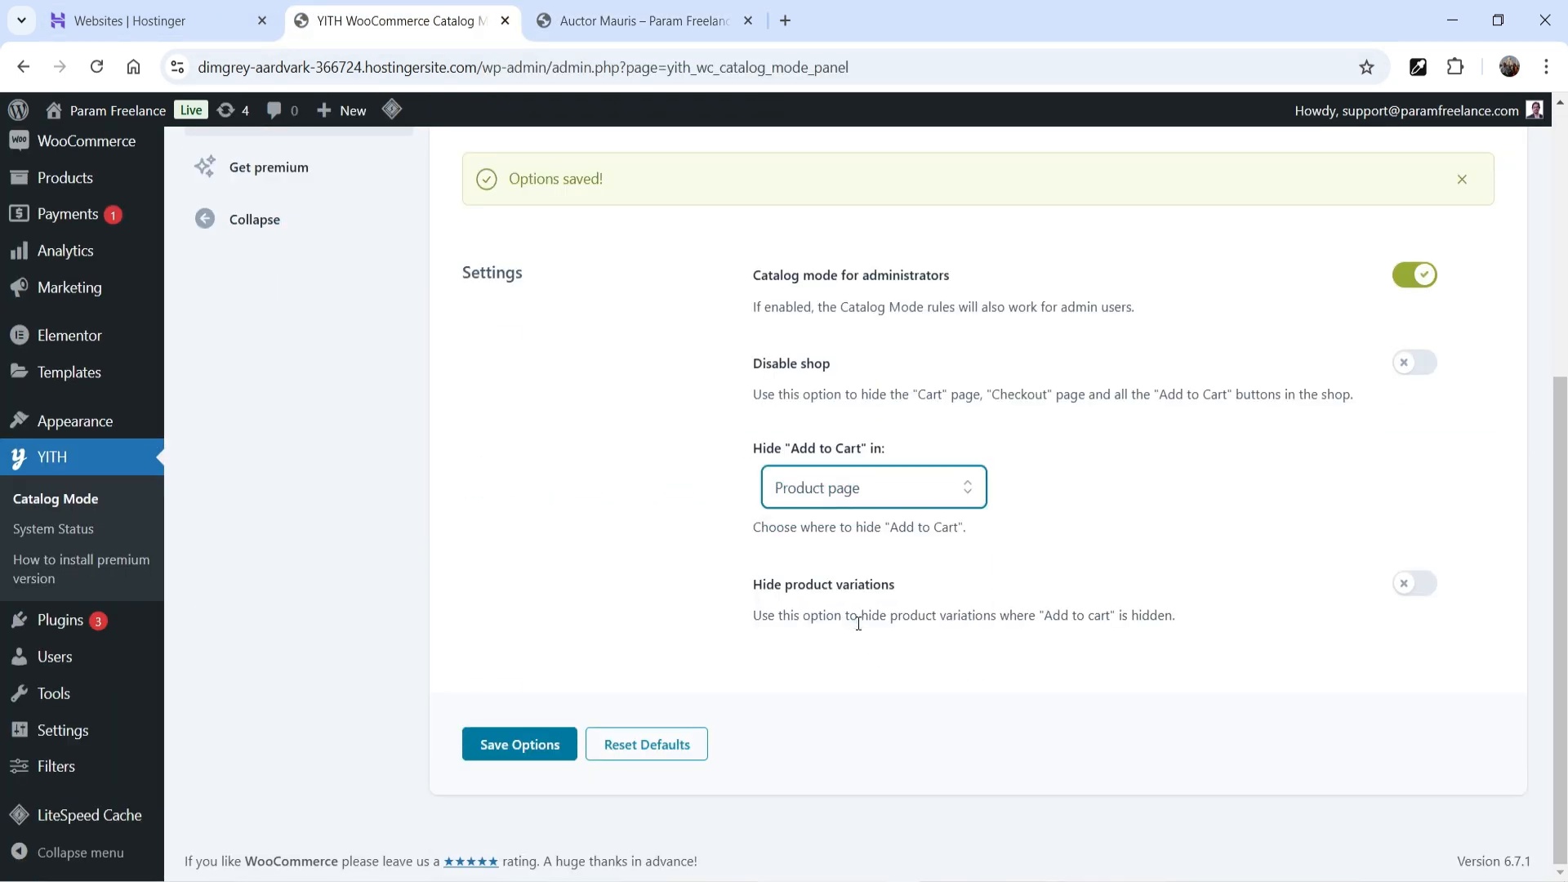
left_click(518, 745)
- Purge the LiteSpeed cache and check the shop and Com Modo product pages
left_click(609, 22)
mouse_move(768, 109)
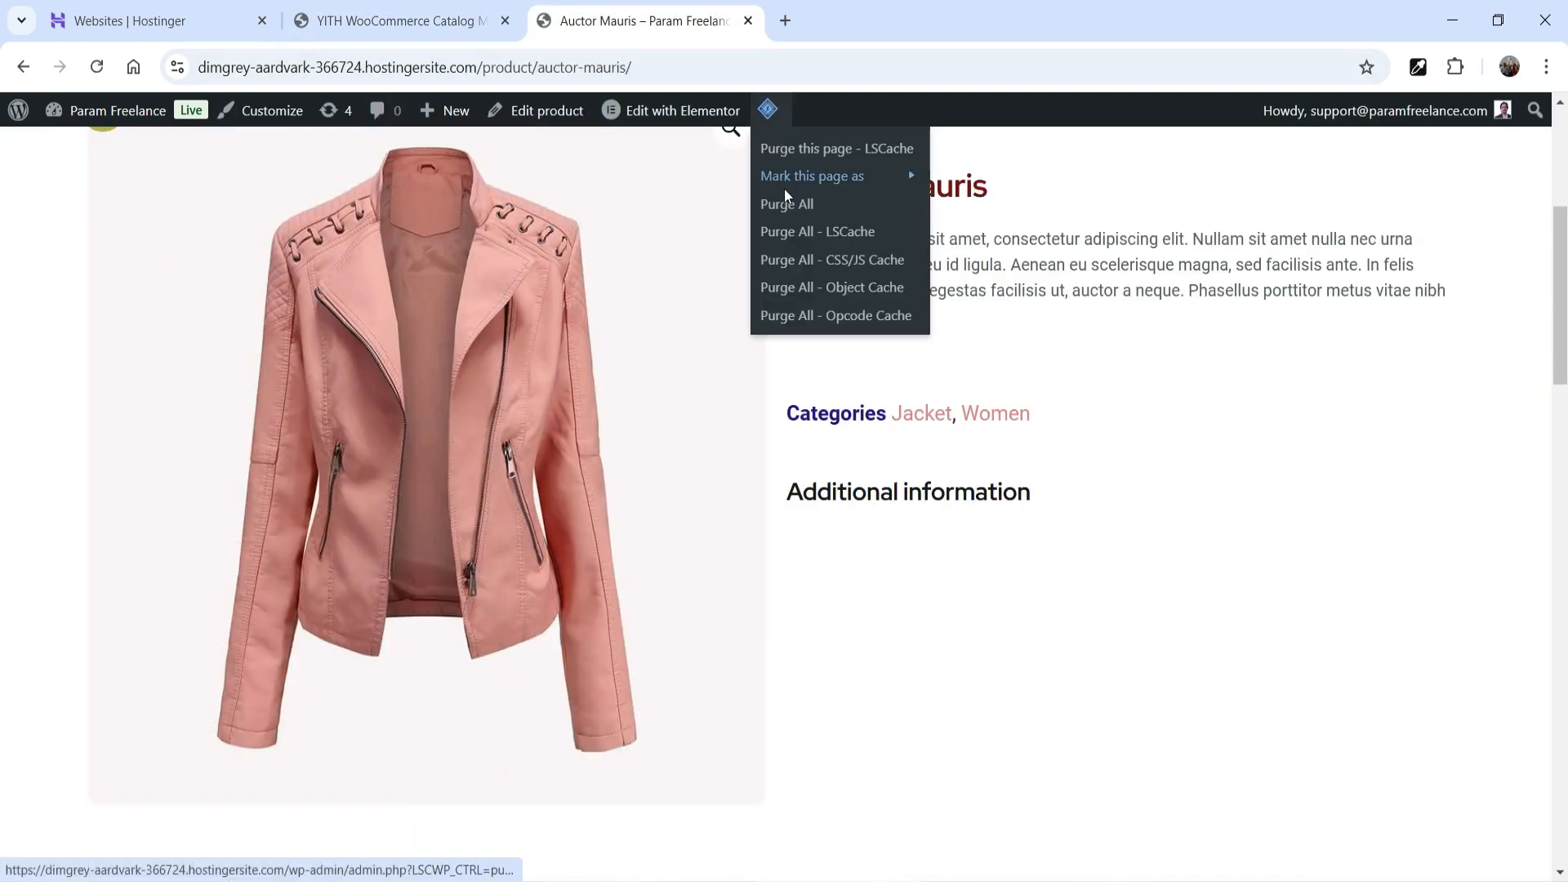
left_click(786, 196)
scroll(966, 362, "up", 5)
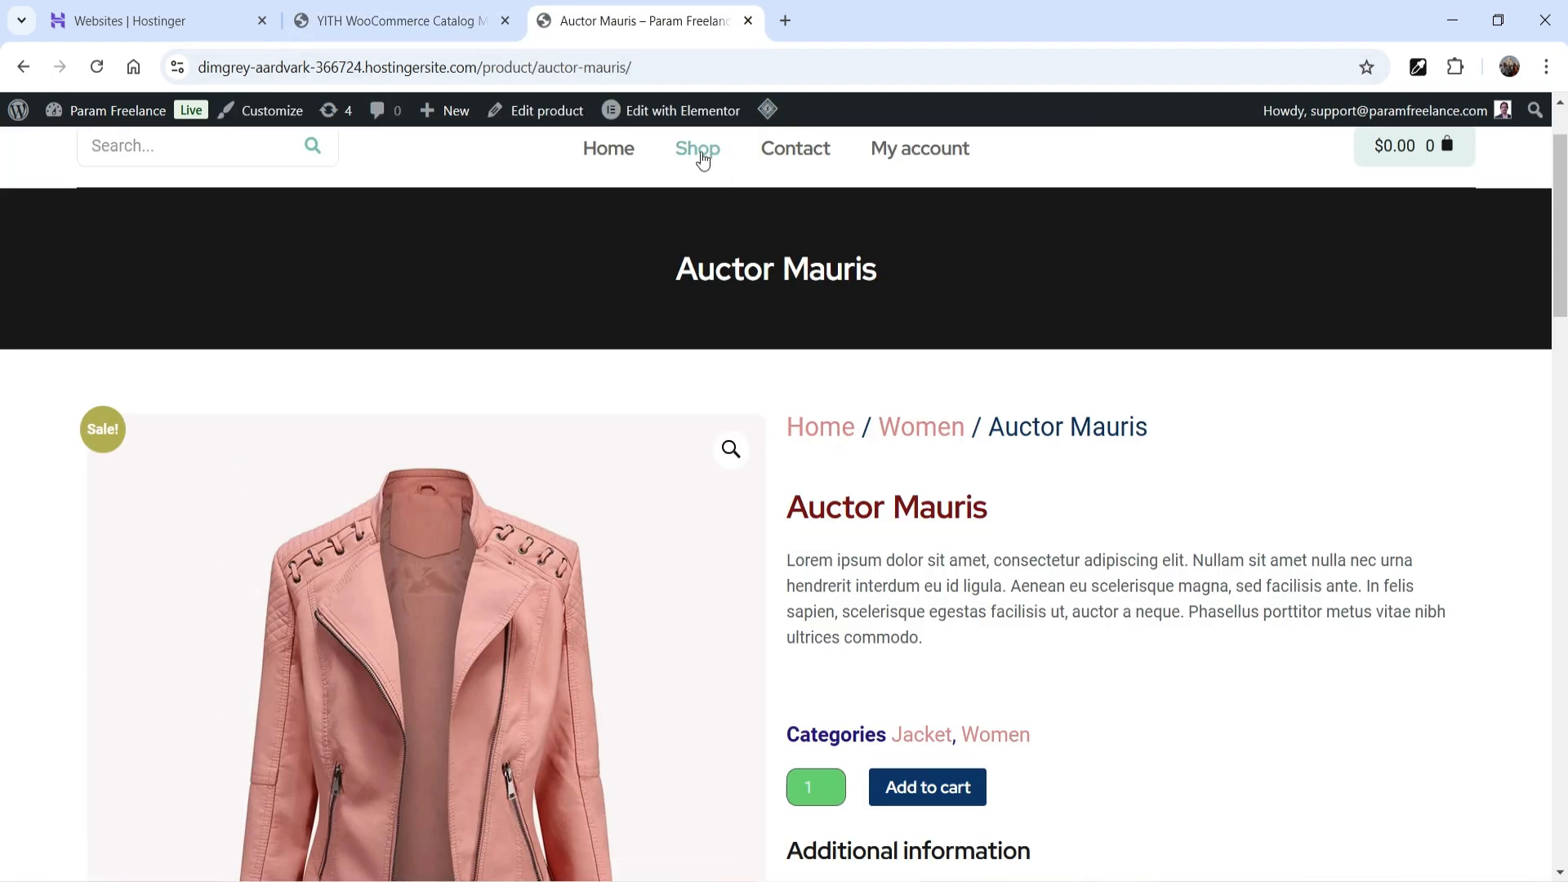
left_click(700, 150)
scroll(1253, 455, "down", 3)
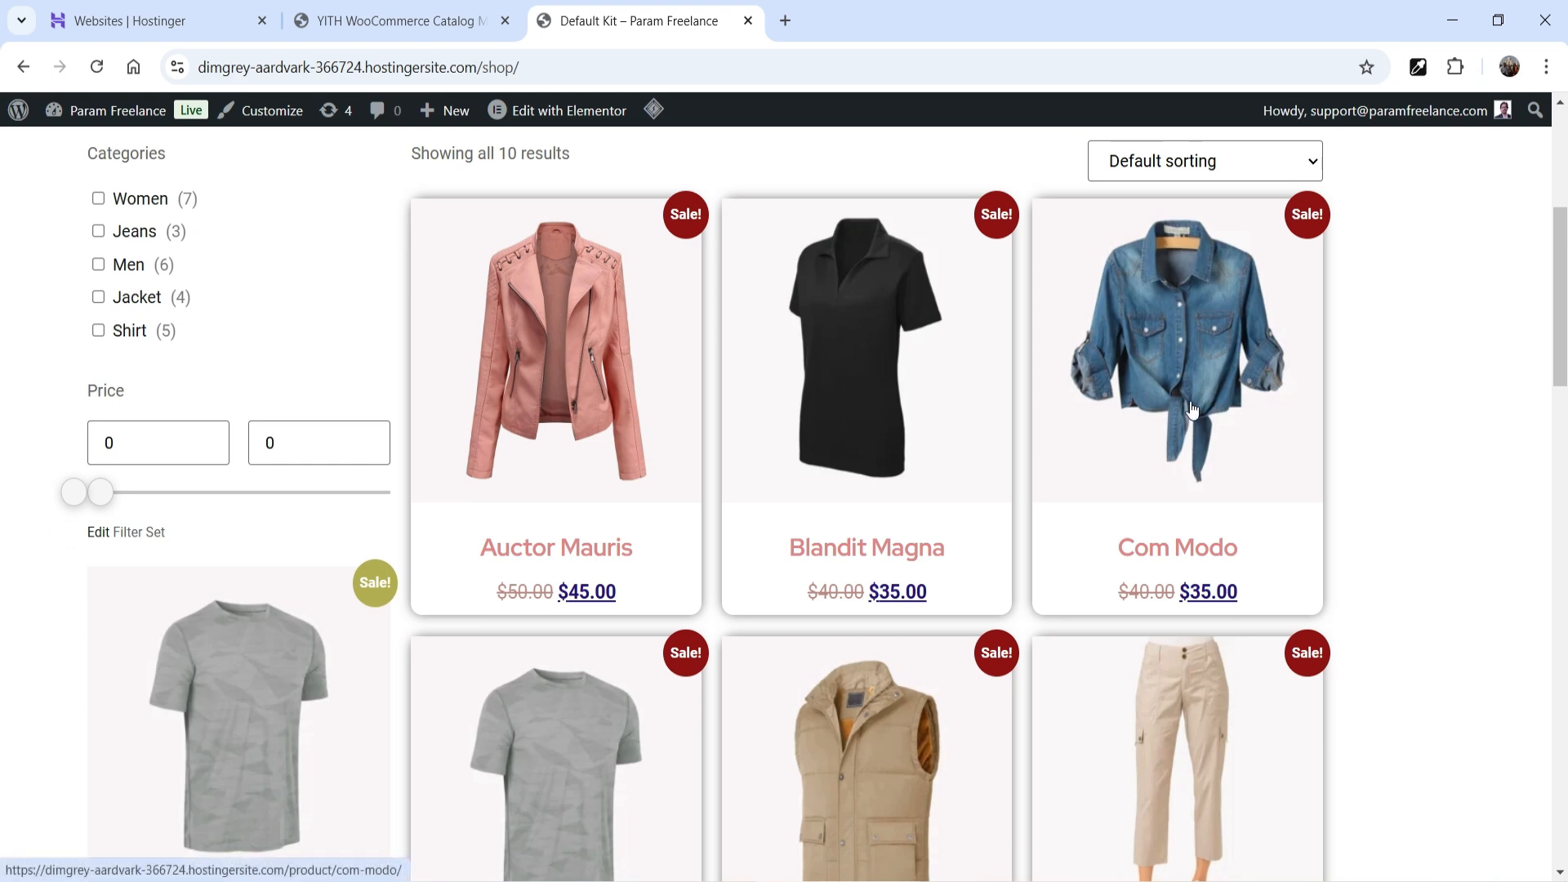
left_click(1193, 409)
scroll(1200, 413, "down", 5)
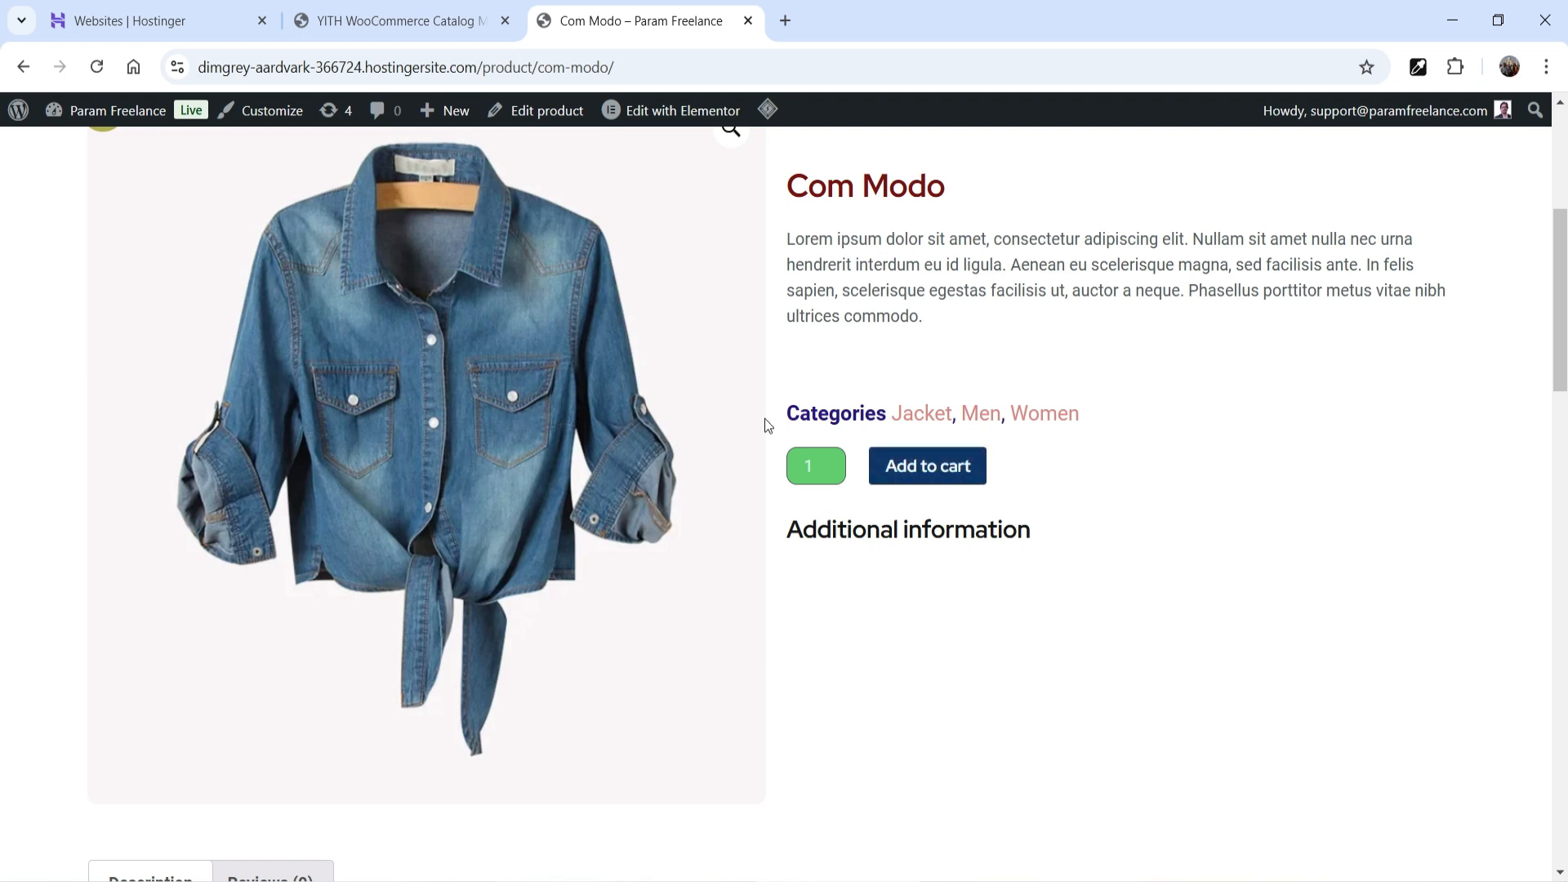
- Return to the Catalog Mode settings and open the 'Hide "Add to Cart" in' choices
left_click(406, 25)
scroll(1028, 478, "down", 1)
left_click(892, 494)
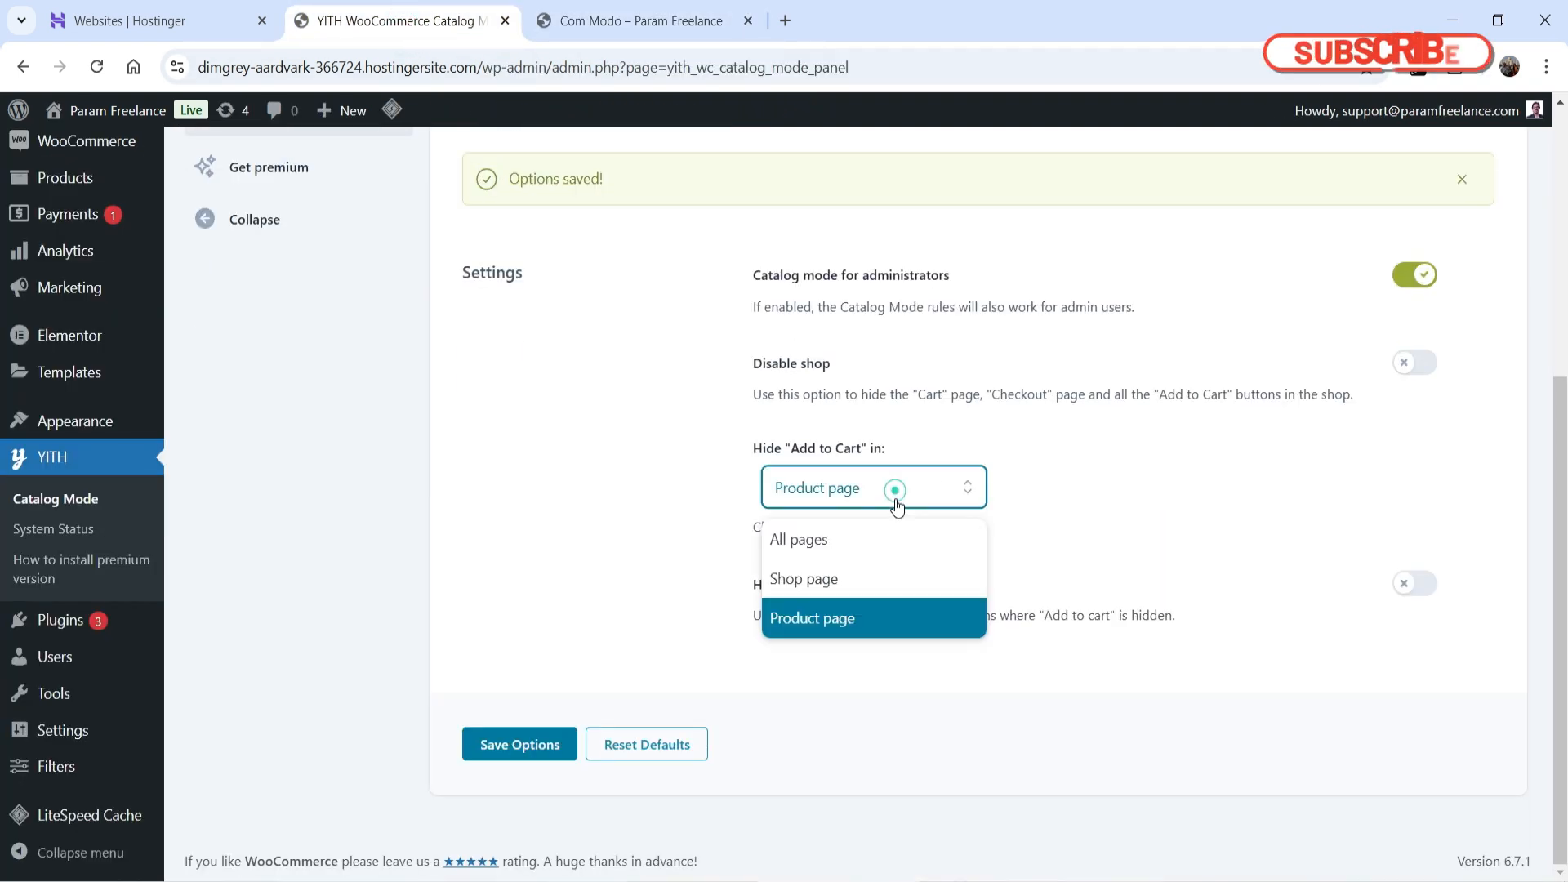
- Hide Add to cart on All pages, turn on Disable shop, and save the settings
left_click(882, 547)
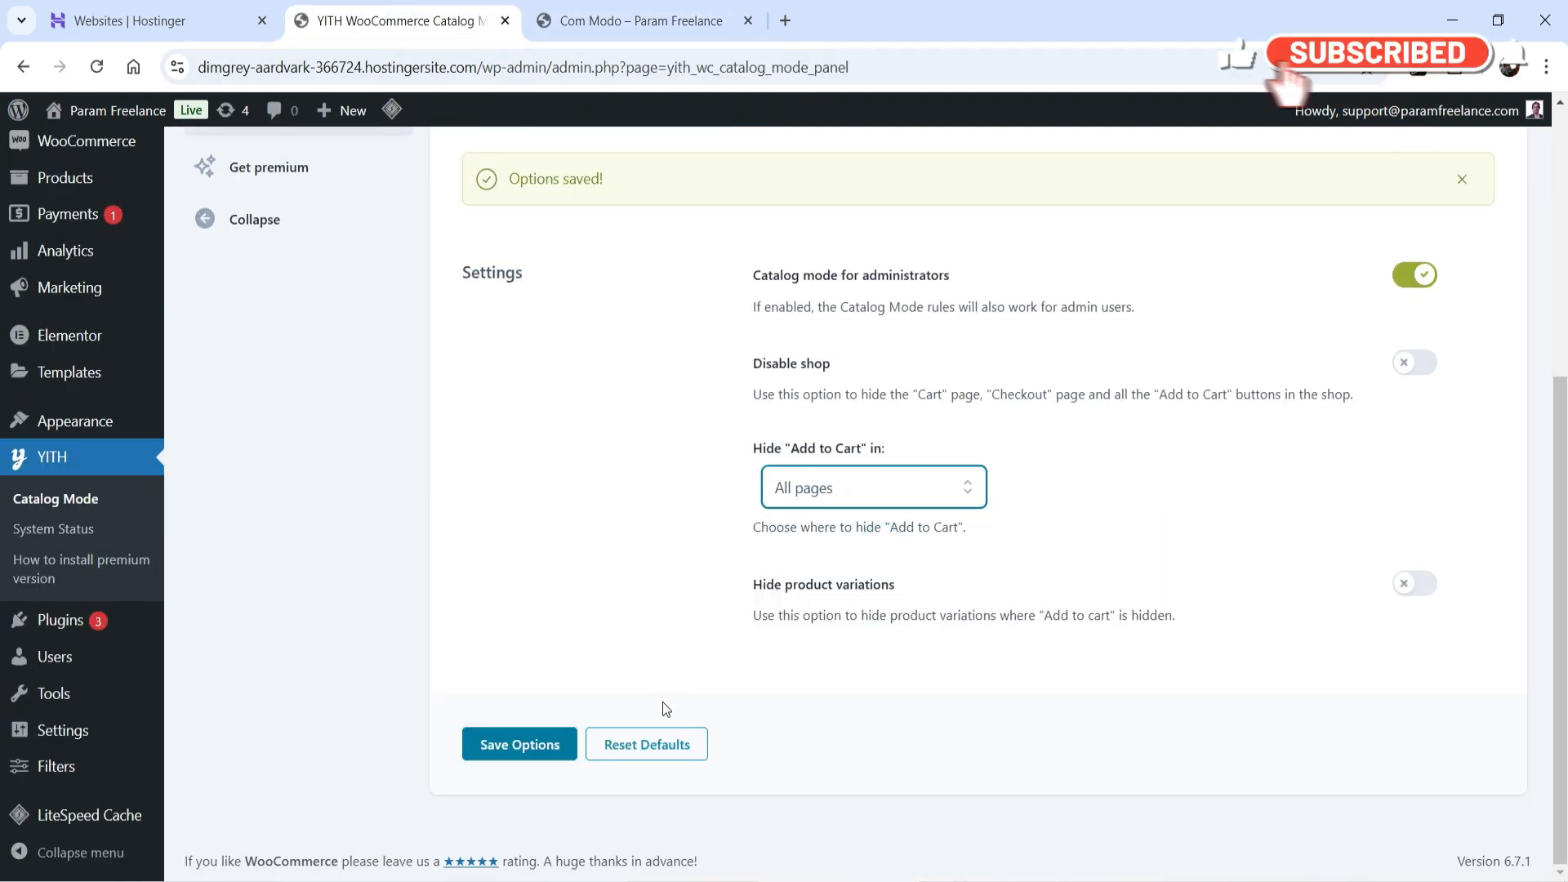
left_click(1411, 367)
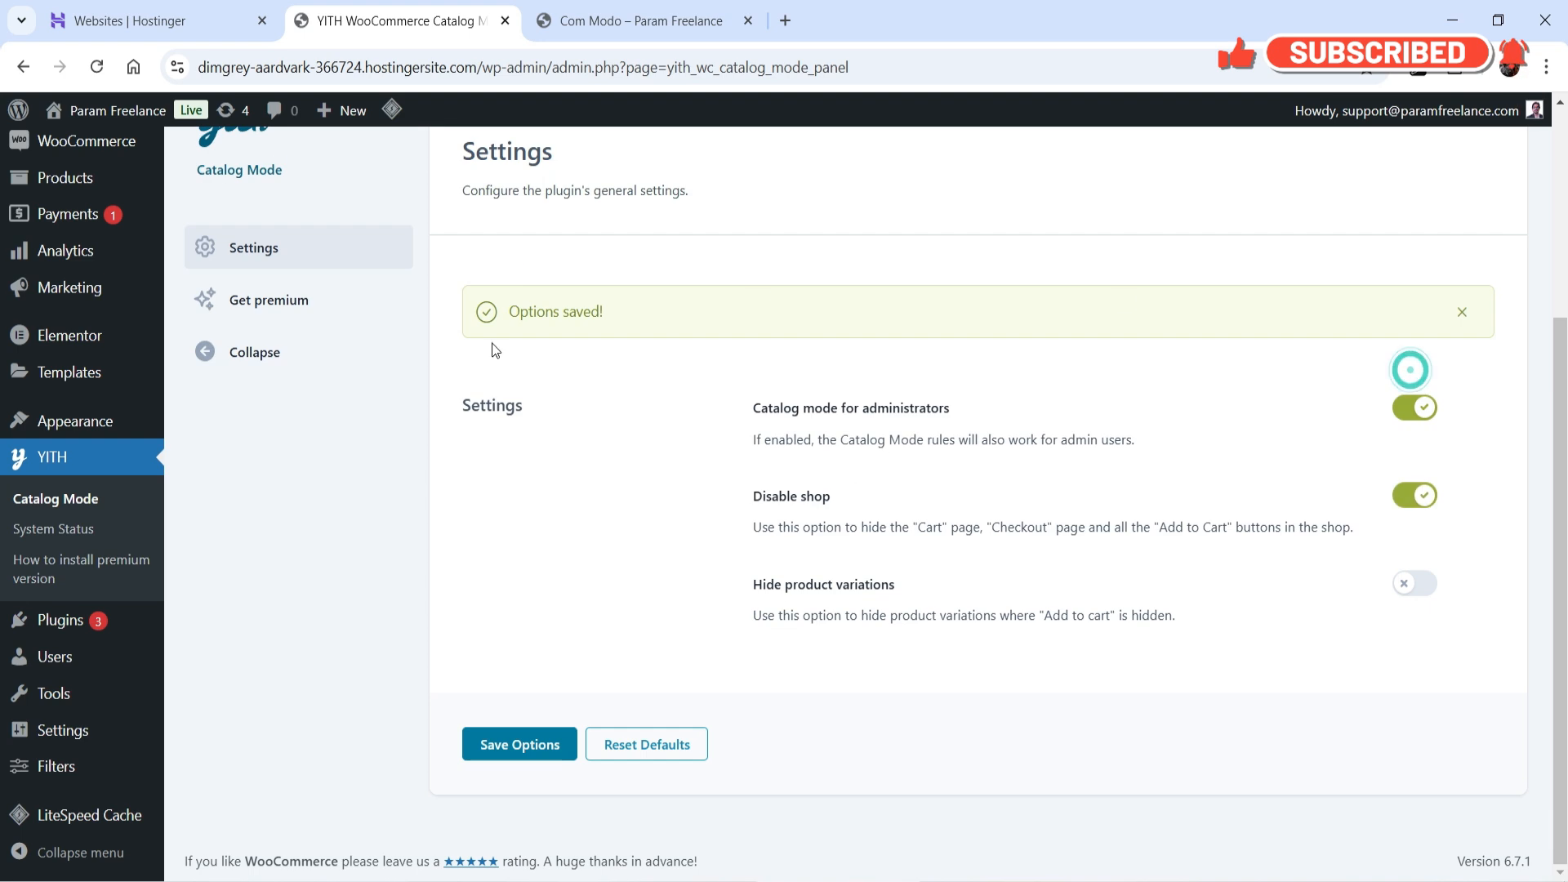
left_click(503, 744)
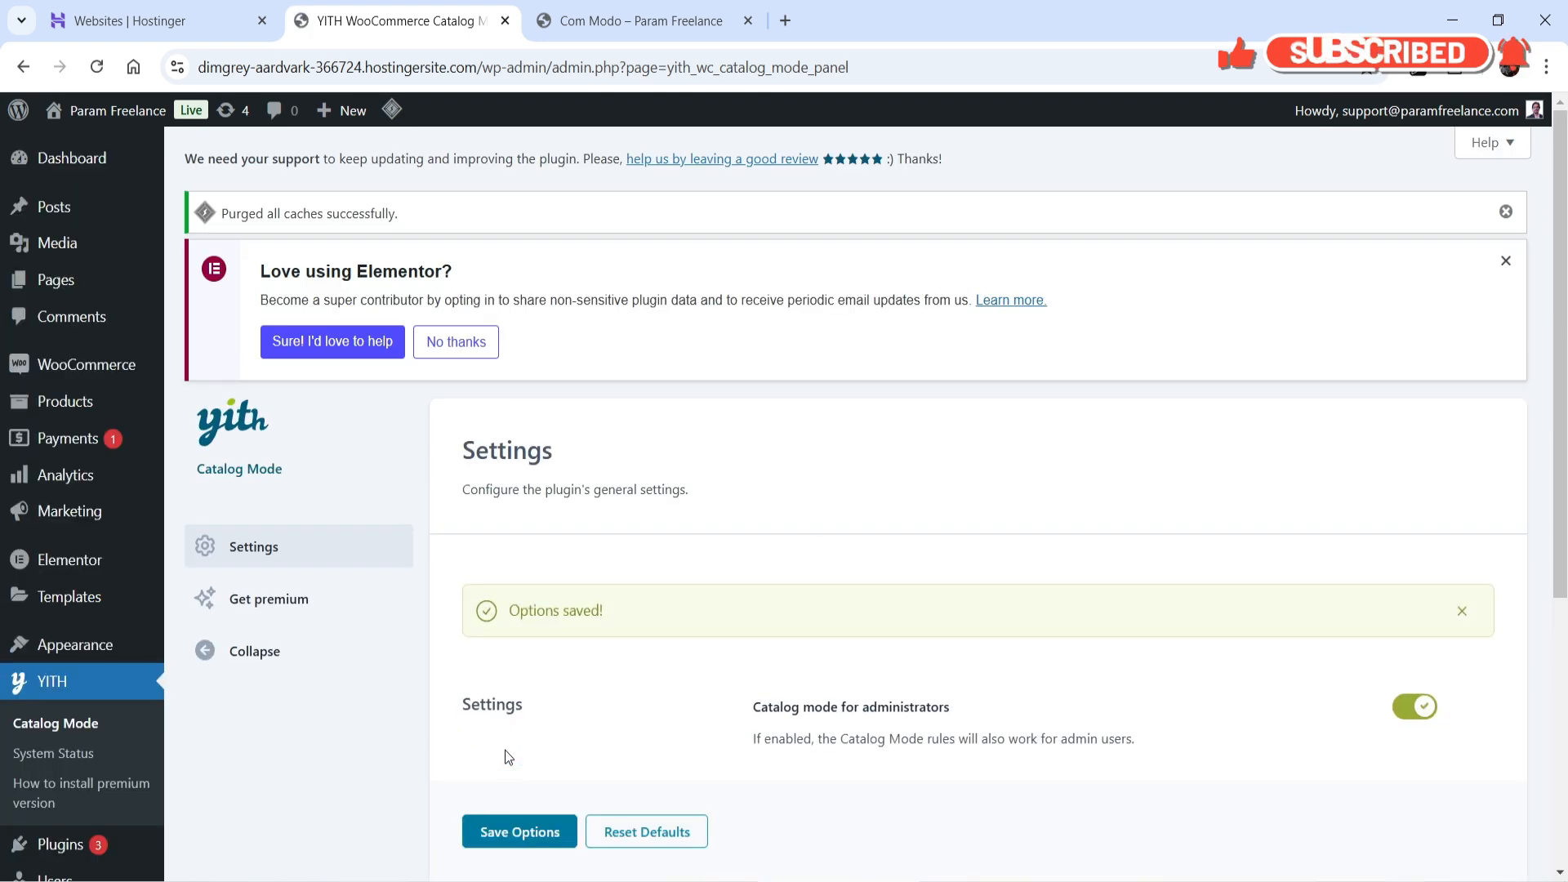
- Purge all LiteSpeed caches, then confirm the shop and Com Modo pages lack Add to cart
left_click(642, 20)
mouse_move(768, 109)
left_click(800, 218)
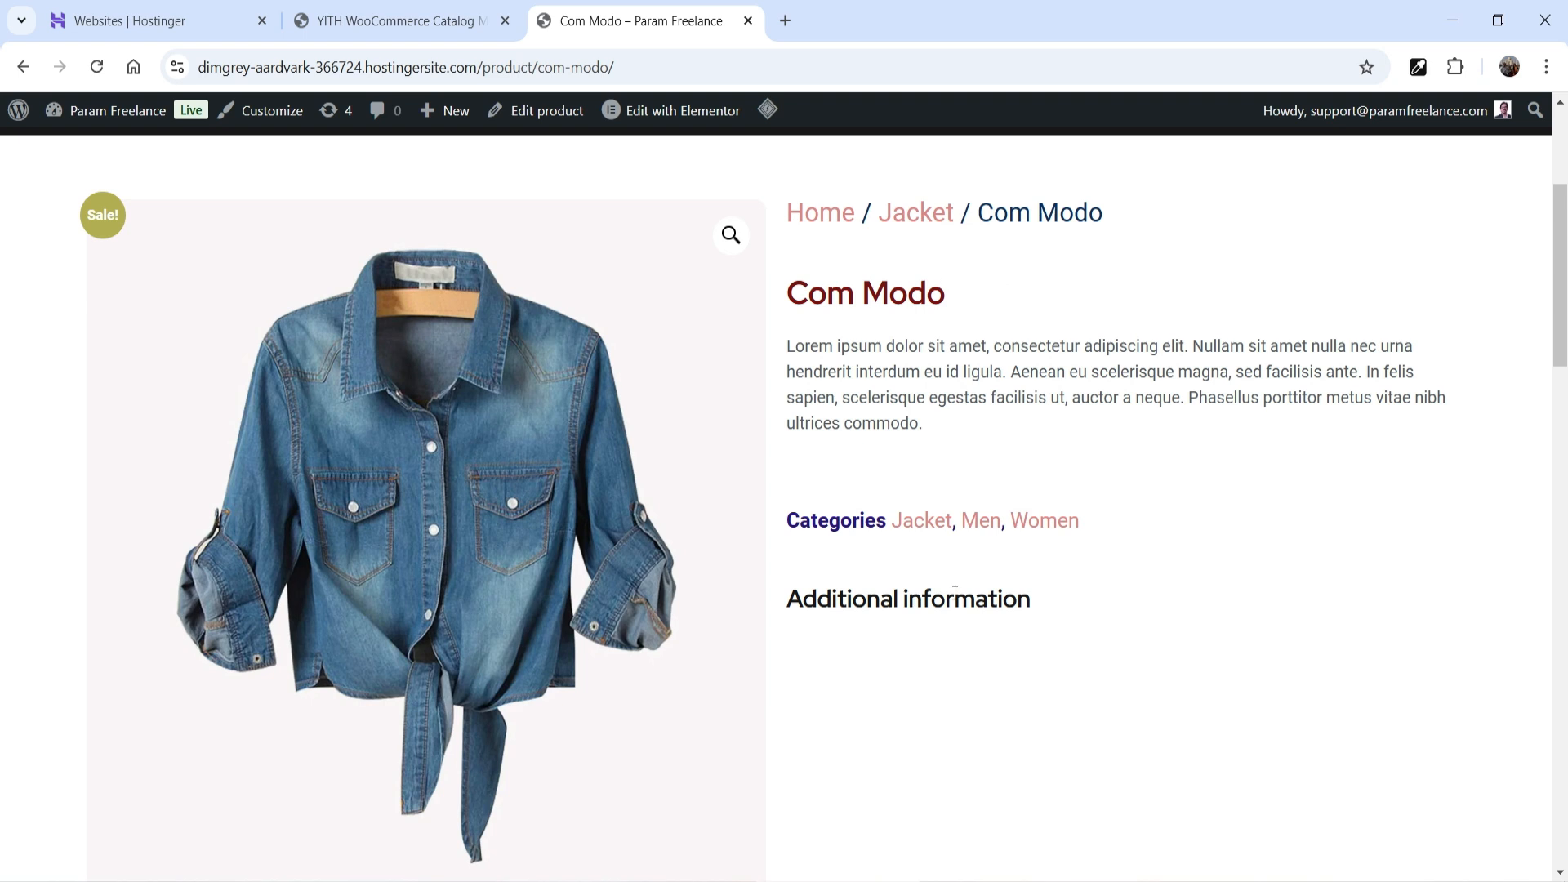
scroll(1013, 490, "up", 4)
left_click(692, 260)
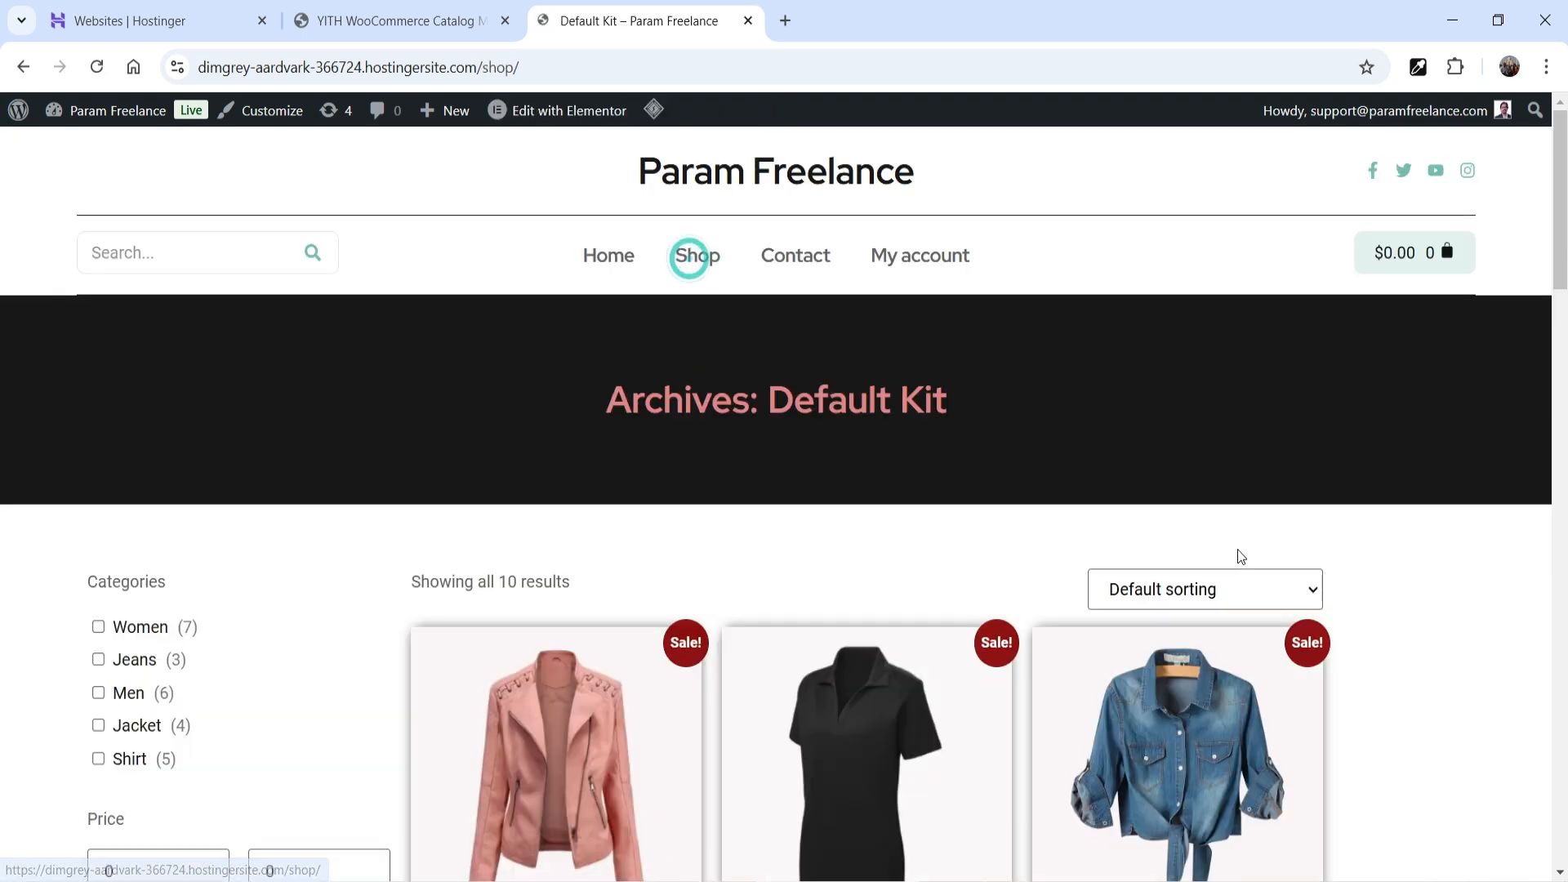
scroll(1237, 542, "down", 8)
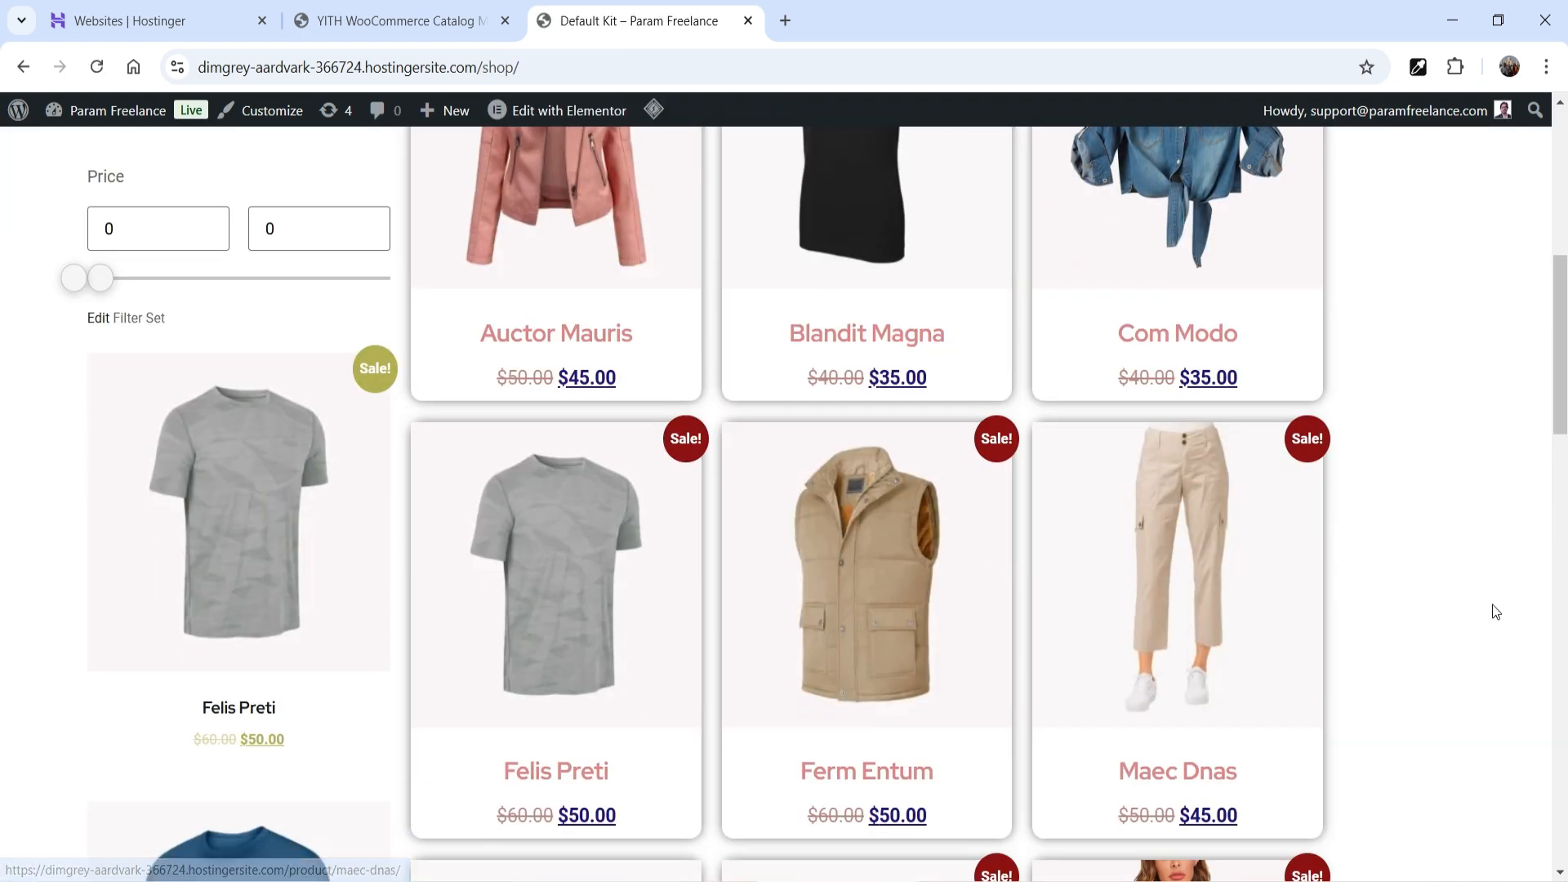
scroll(1441, 609, "up", 5)
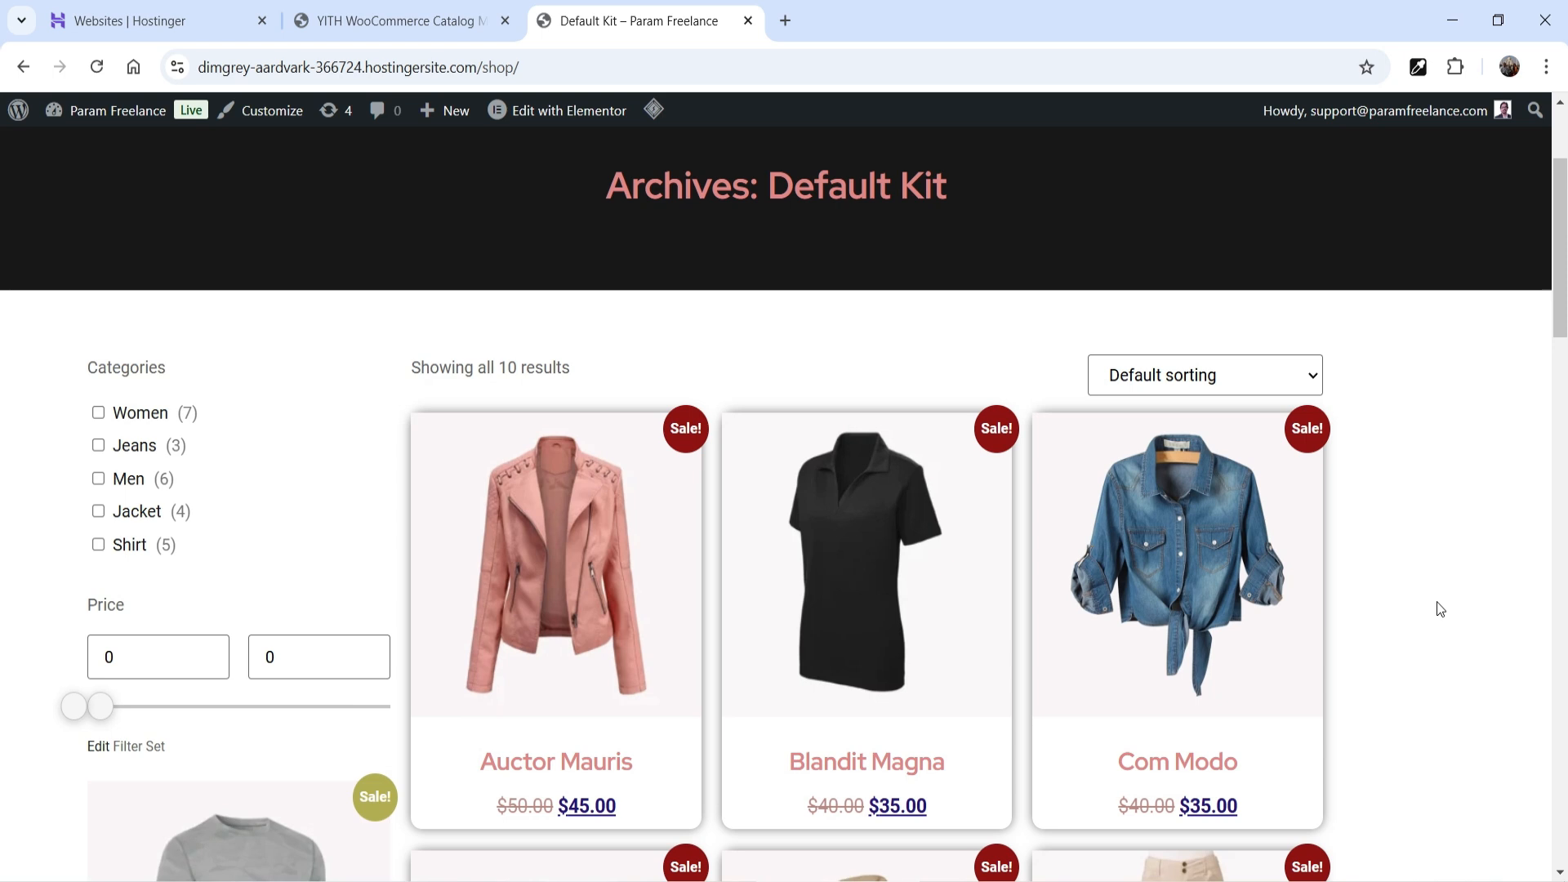
left_click(1232, 581)
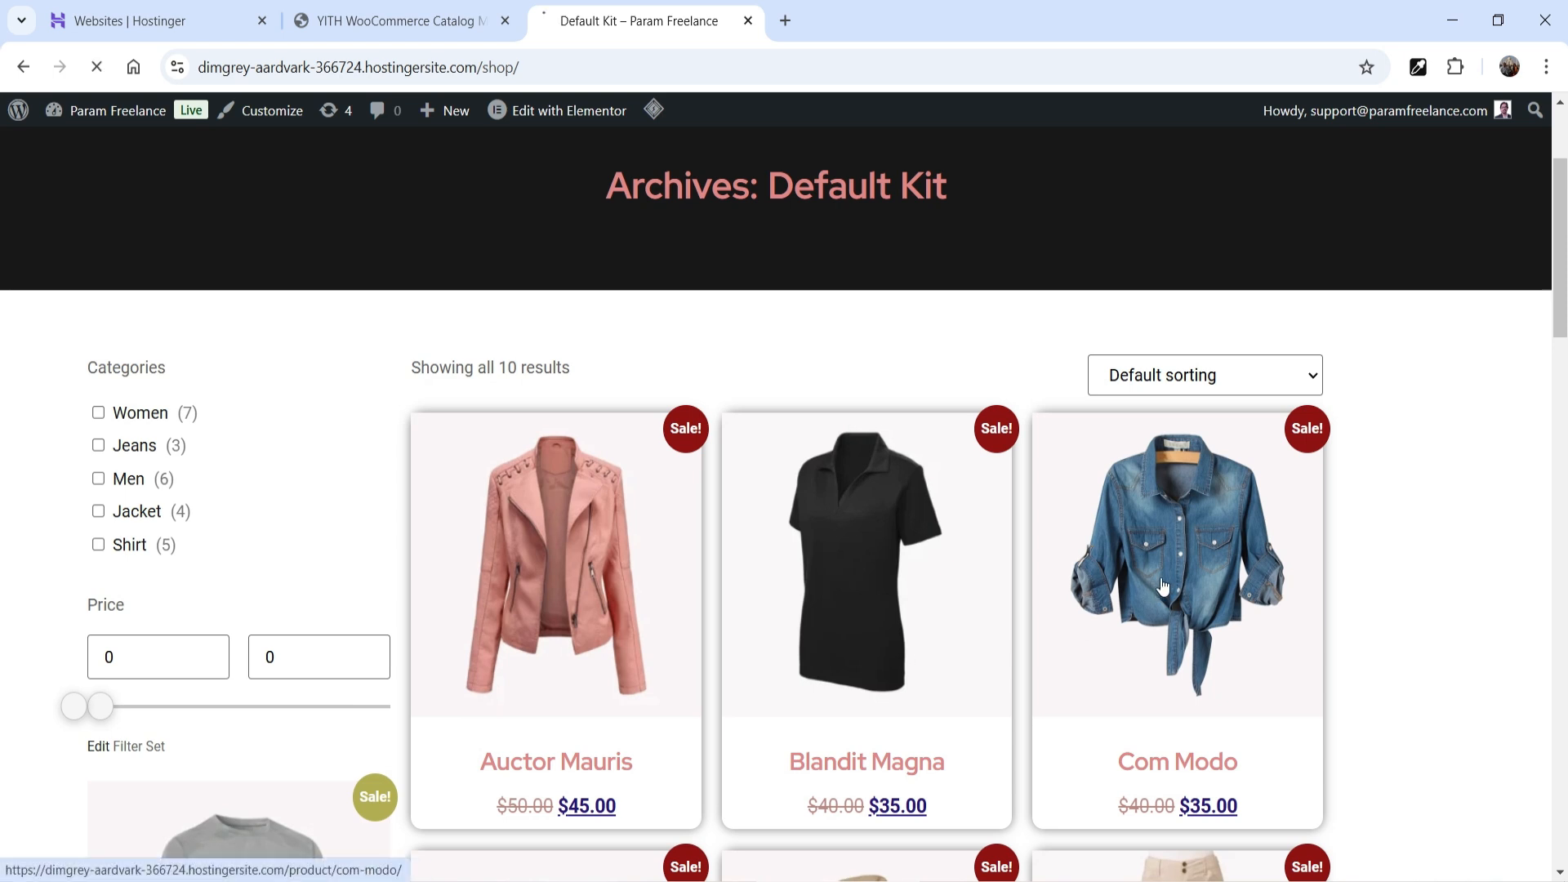
scroll(1375, 558, "down", 6)
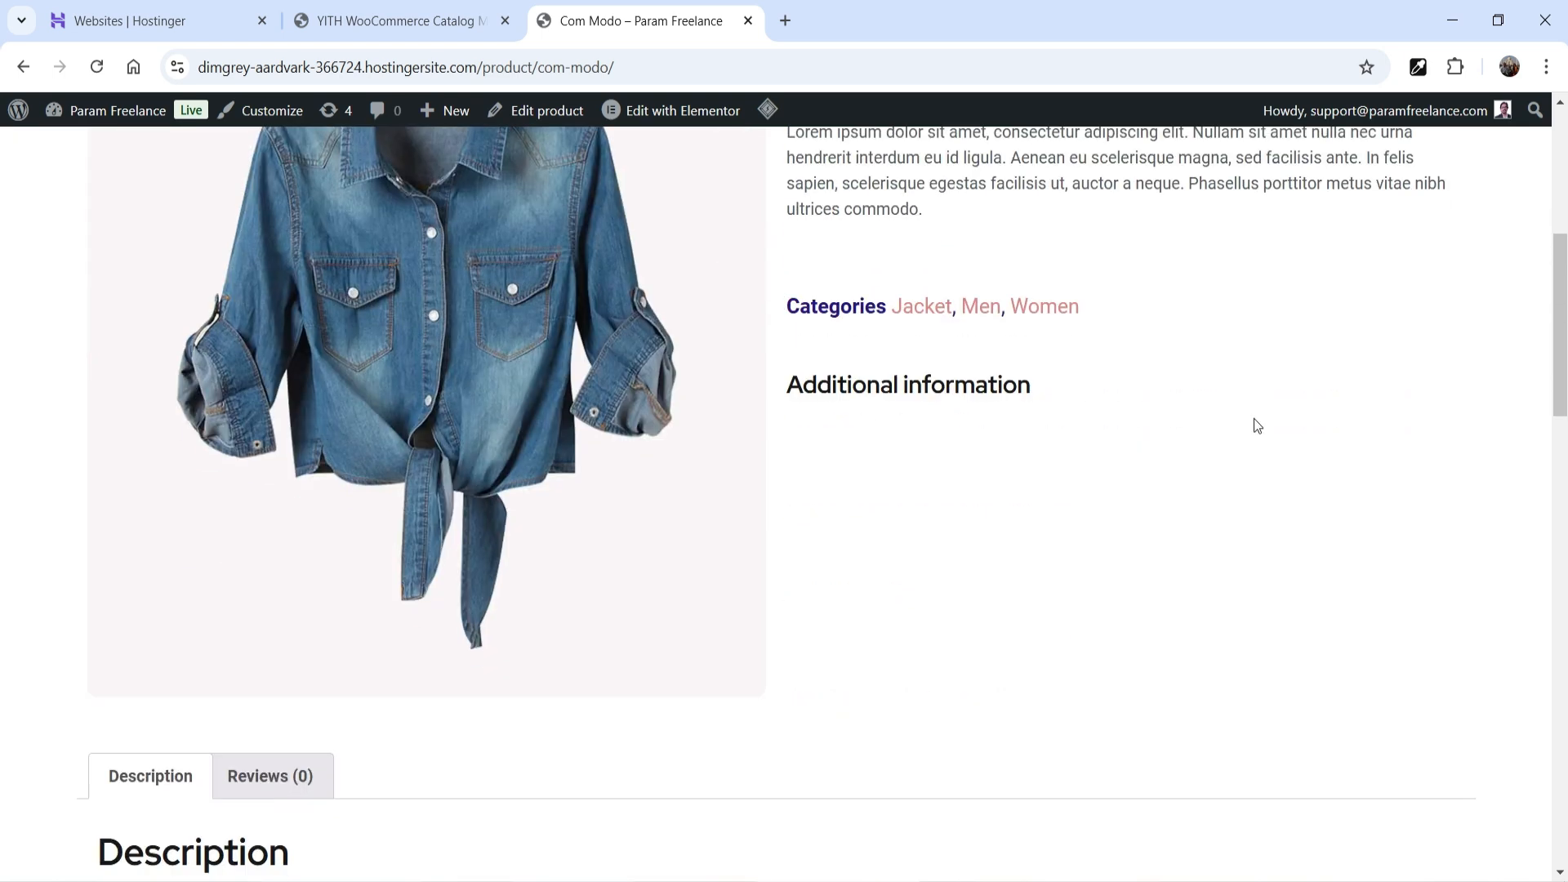
scroll(1278, 515, "up", 2)
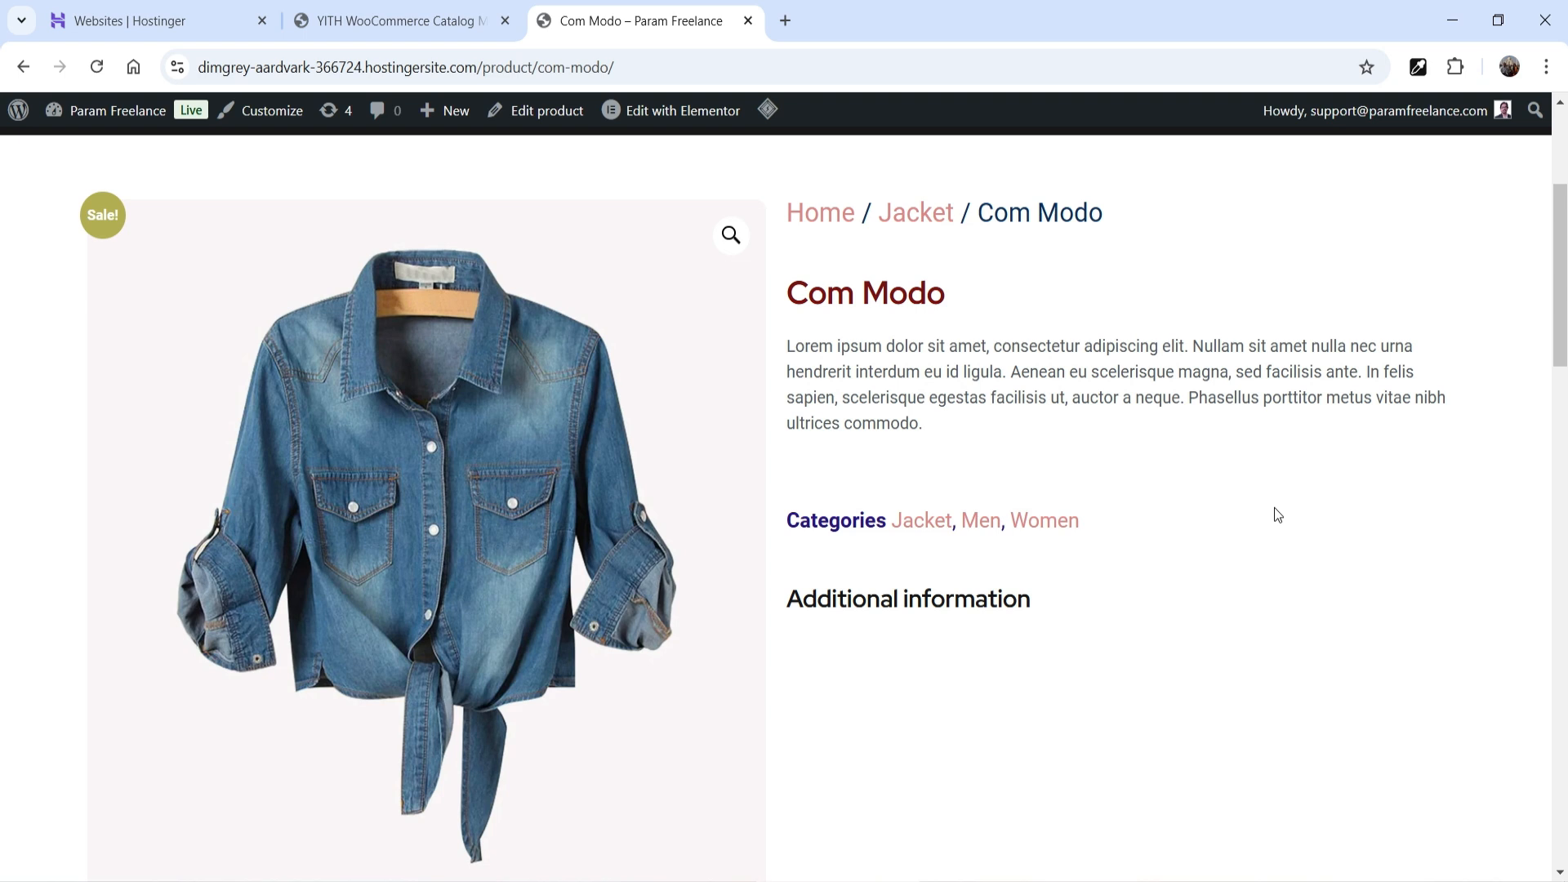
key("alt+Left")
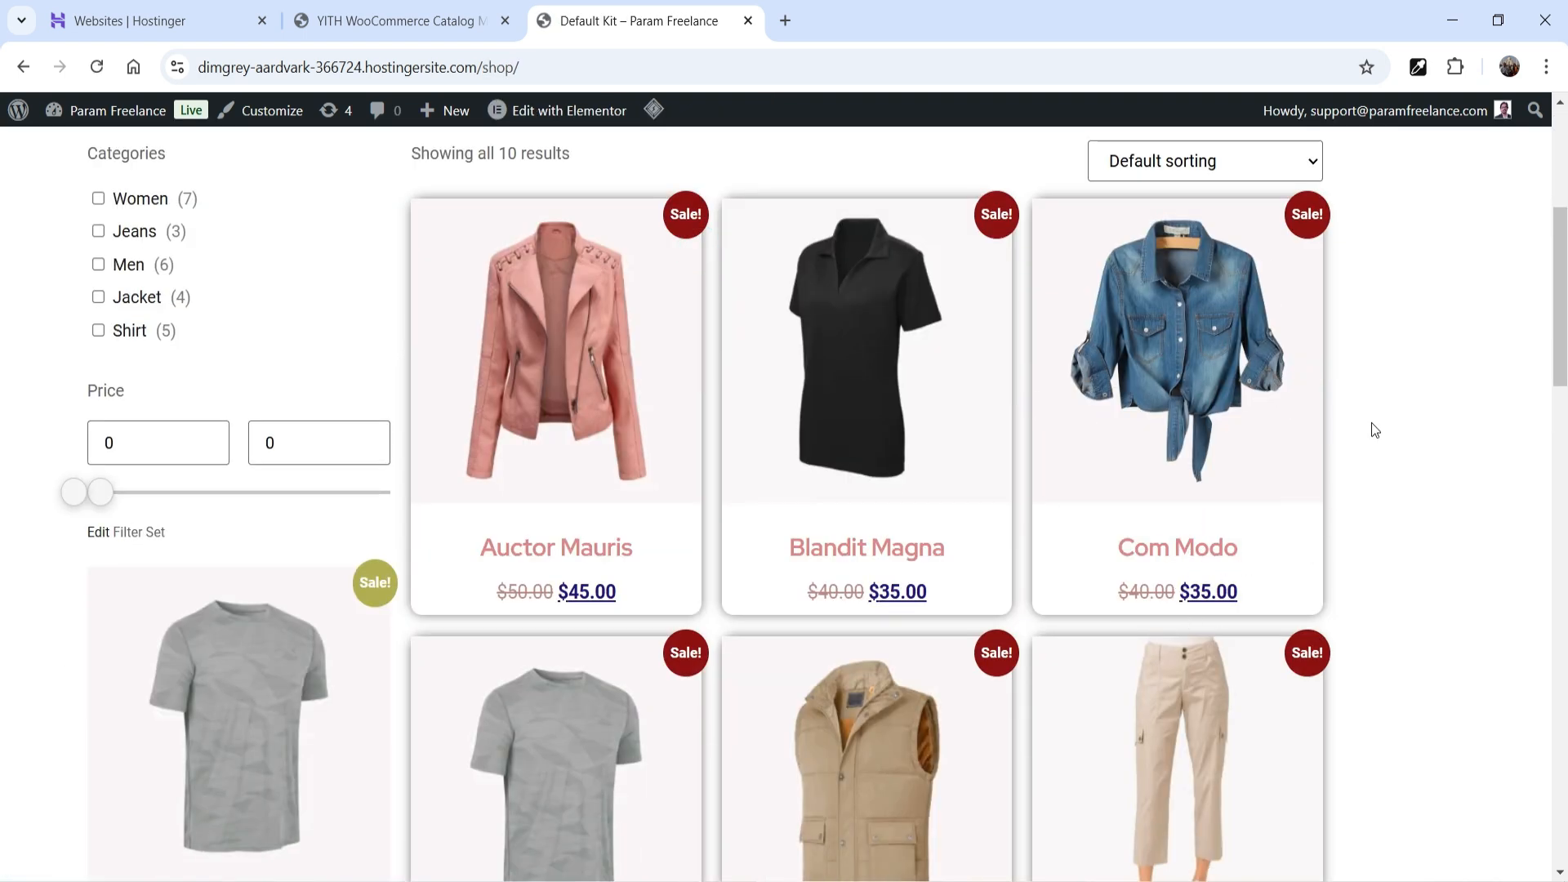
key("ctrl+shift+Tab")
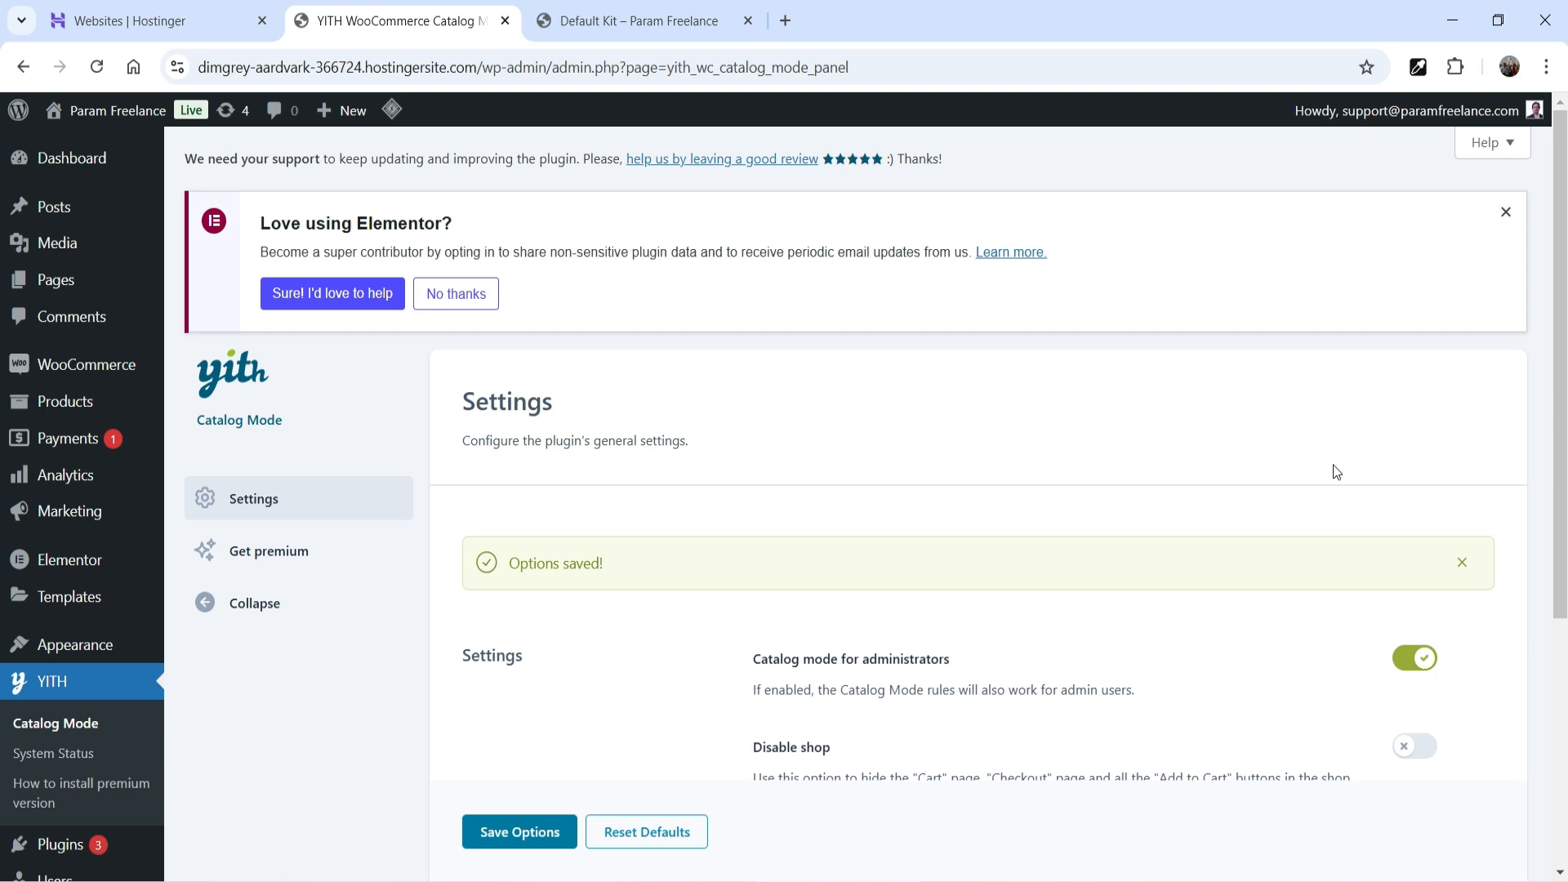
- Go to Plugins > Add New Plugin and review the premium YITH Catalog Mode plugin page
scroll(190, 464, "down", 2)
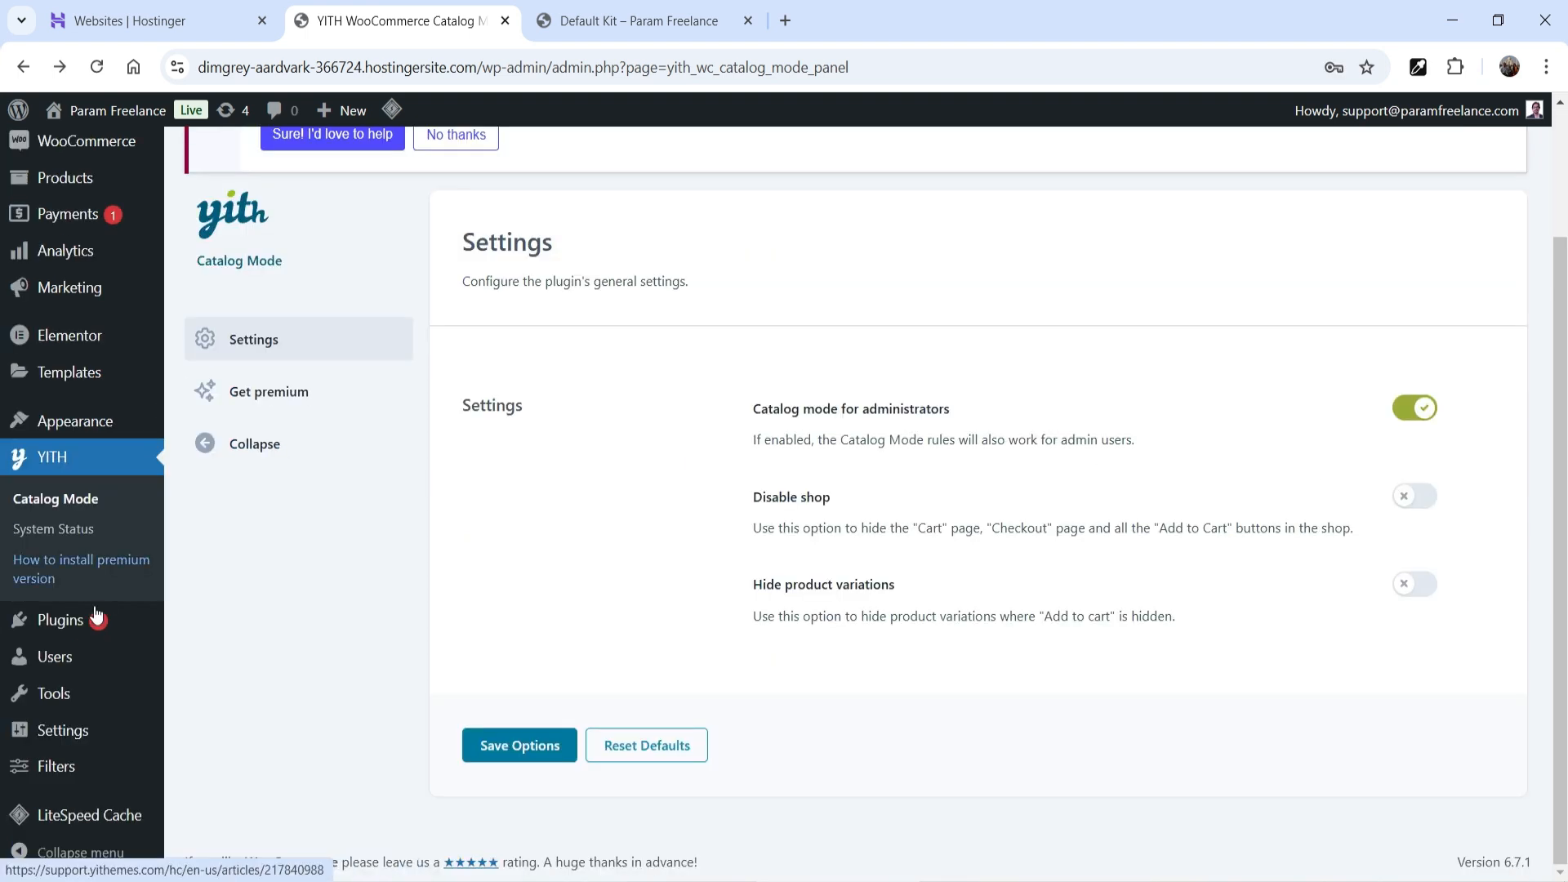
mouse_move(60, 620)
left_click(222, 654)
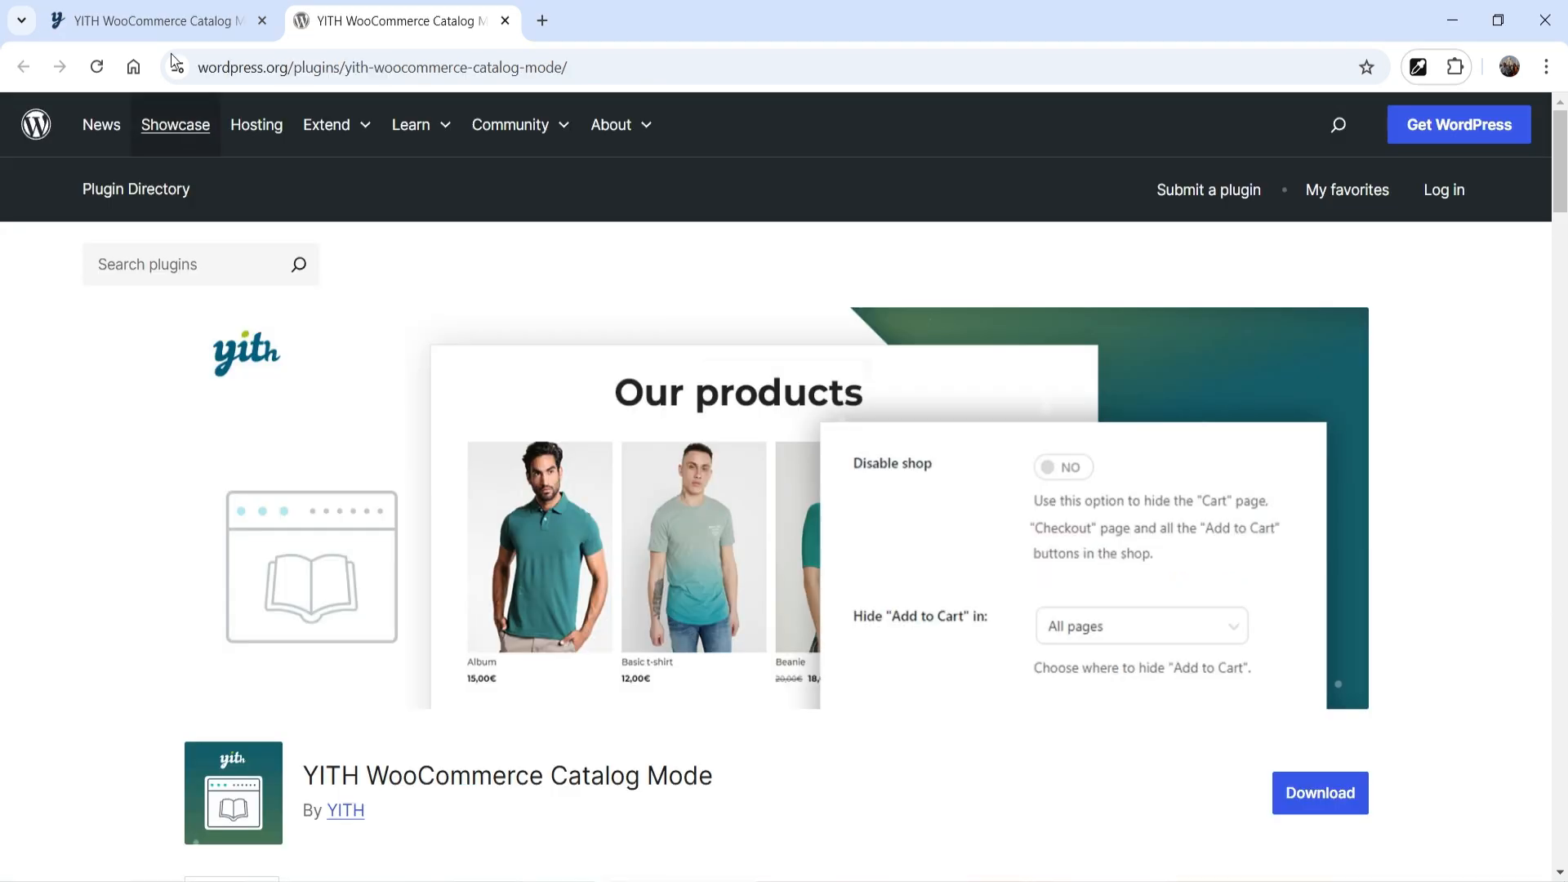
left_click(188, 22)
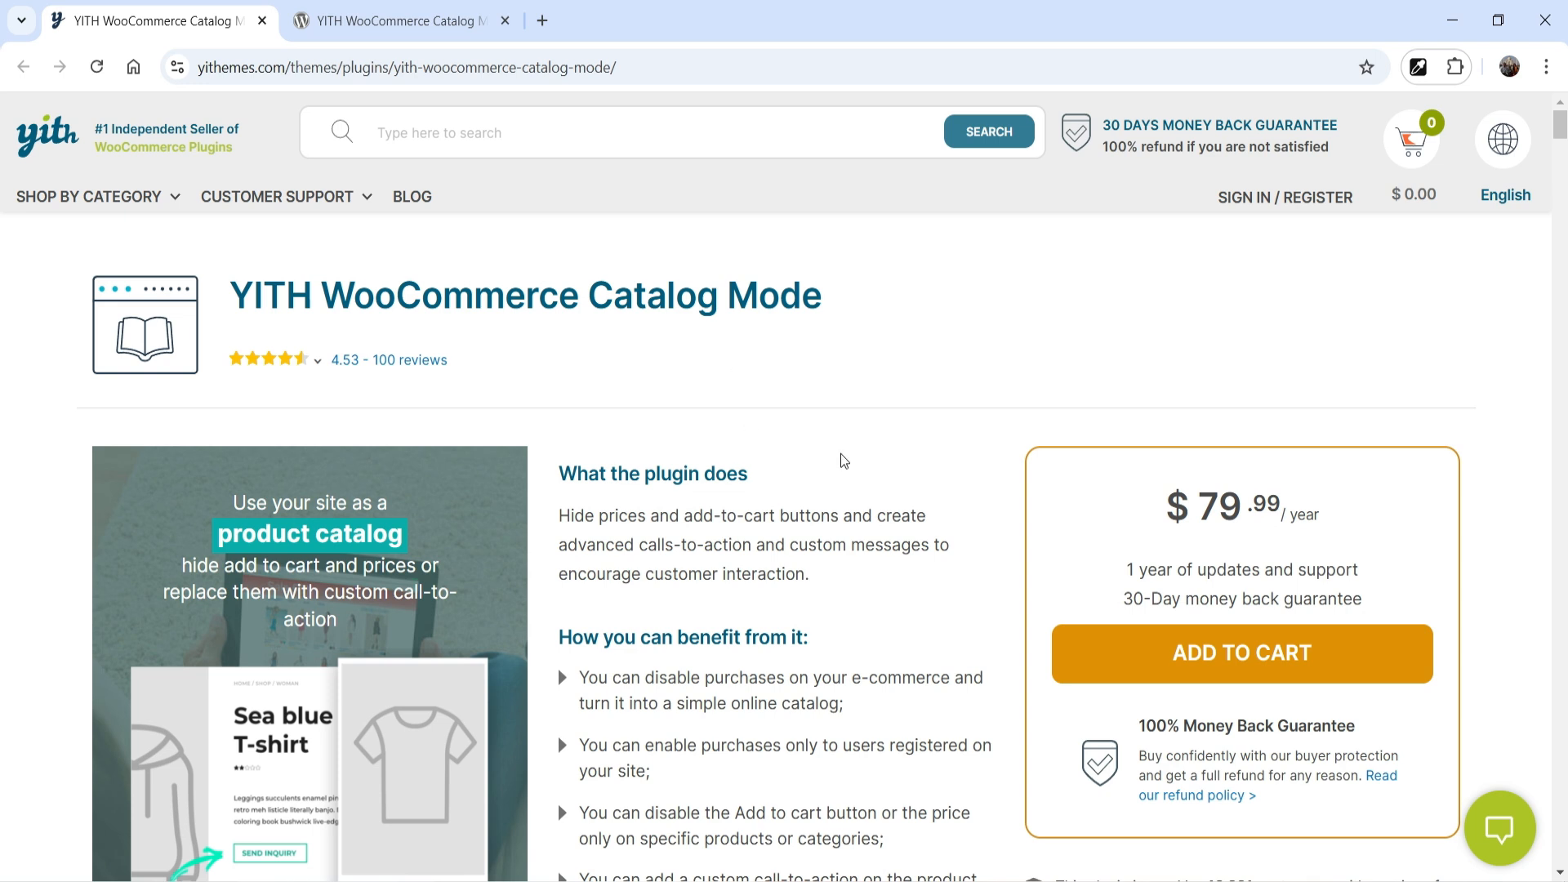
scroll(1503, 465, "down", 4)
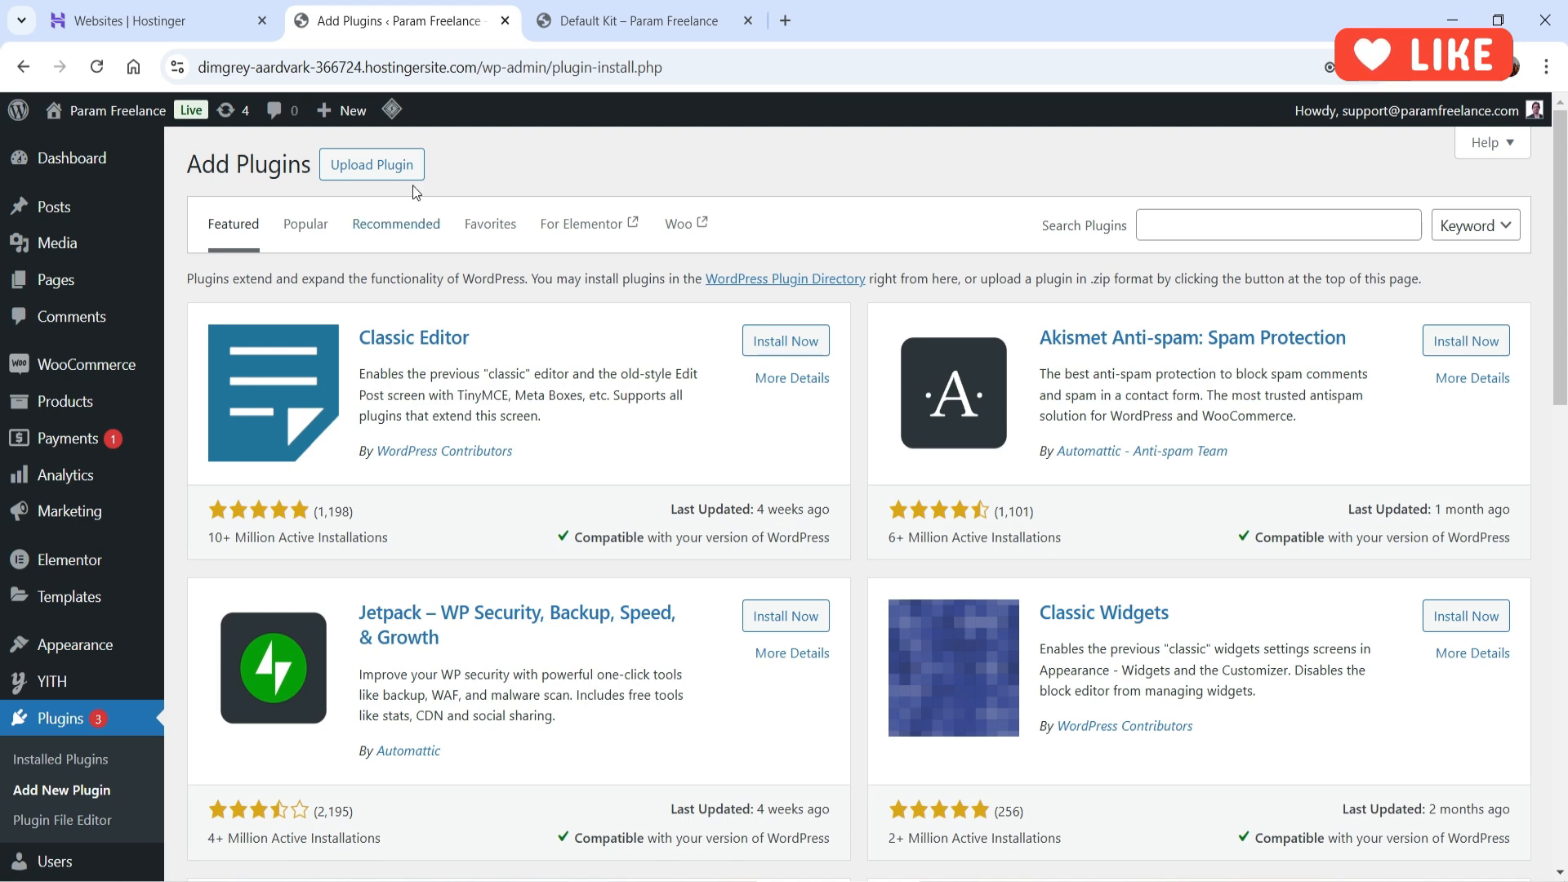
- Upload yith-woocommerce-catalog-mode-premium.zip and install it
left_click(389, 166)
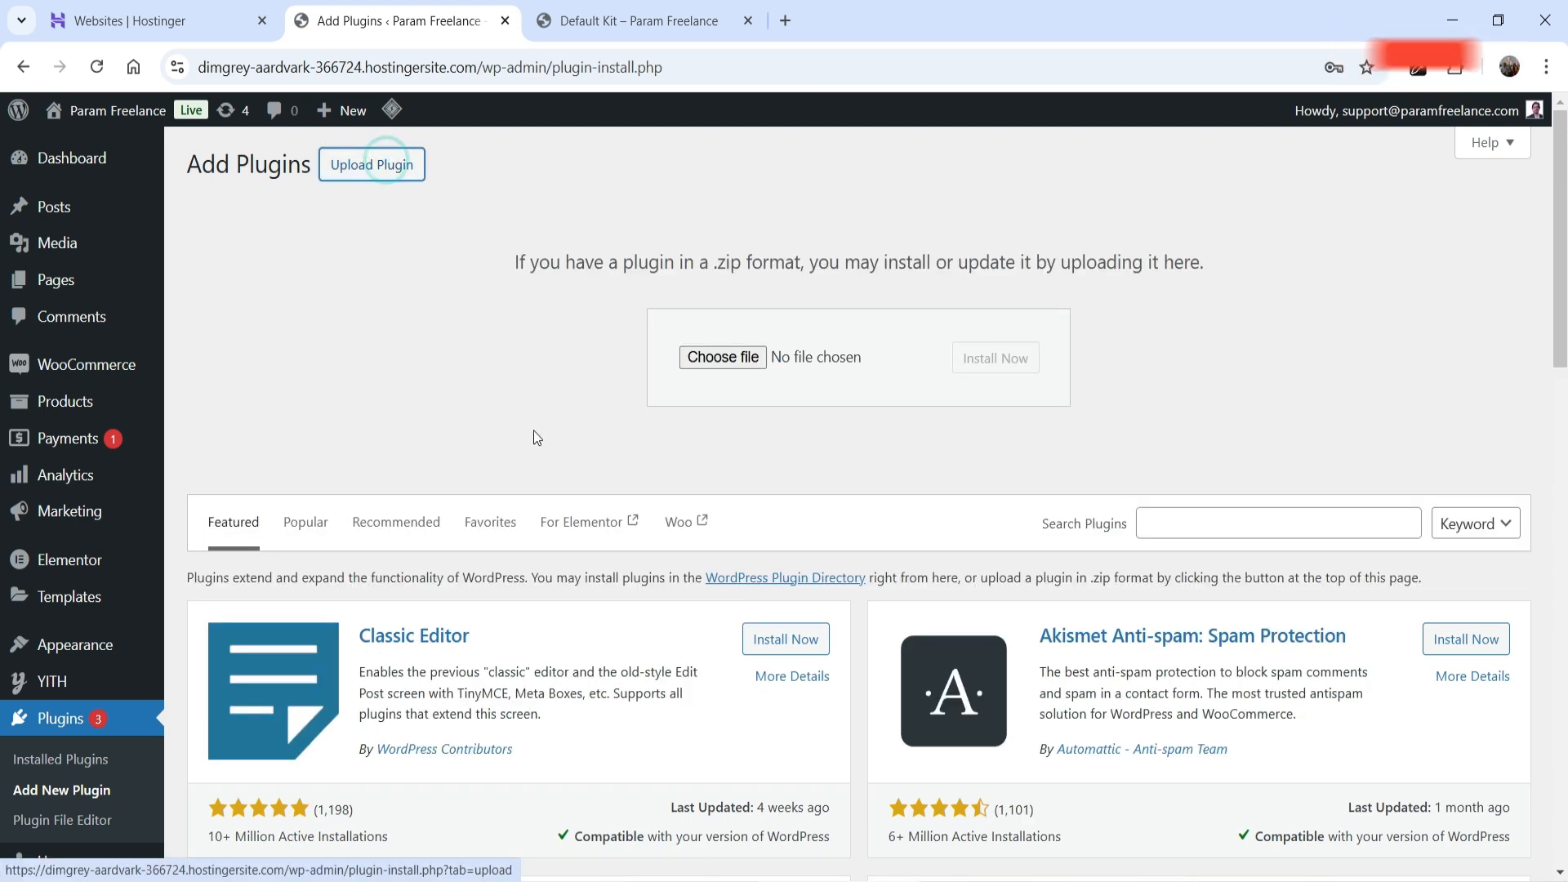
left_click(712, 359)
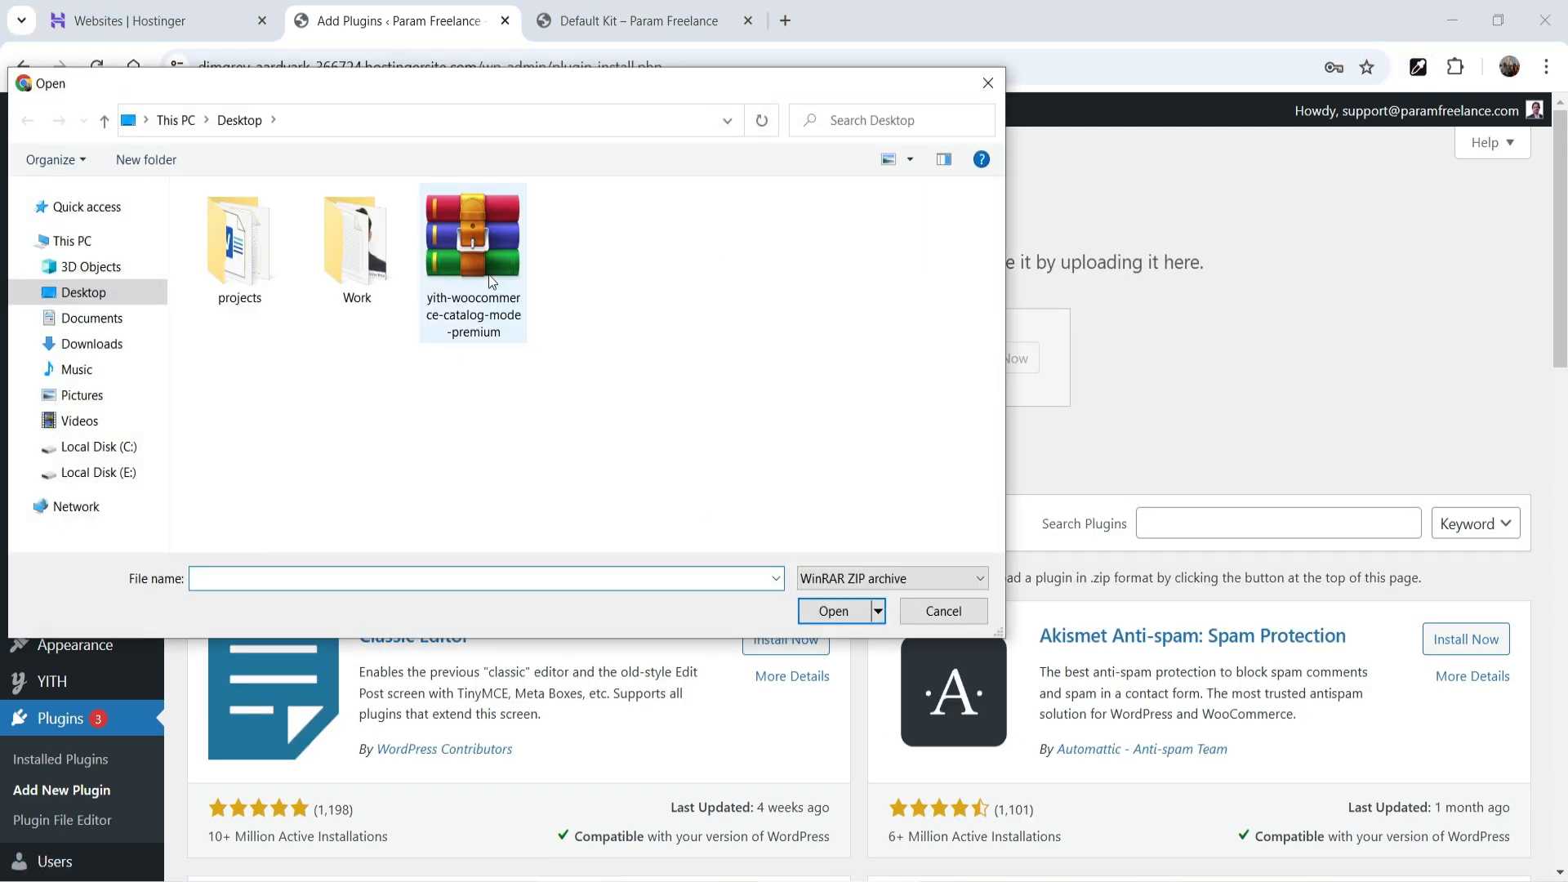
double_click(493, 282)
left_click(1025, 359)
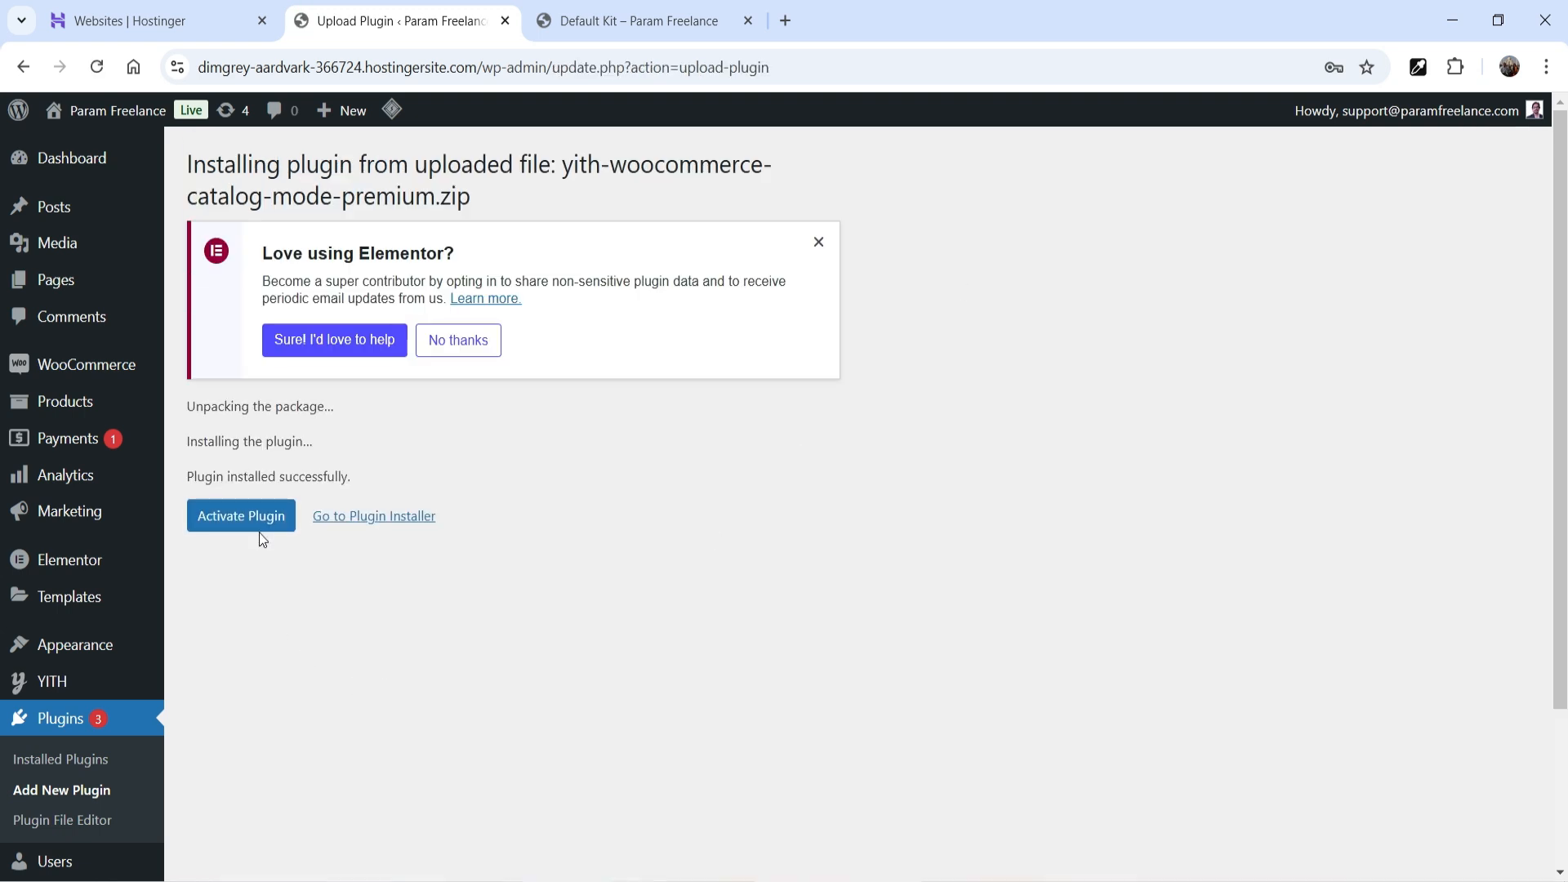
- Activate YITH WooCommerce Catalog Mode Premium and delete the free YITH WooCommerce Catalog Mode plugin
left_click(259, 528)
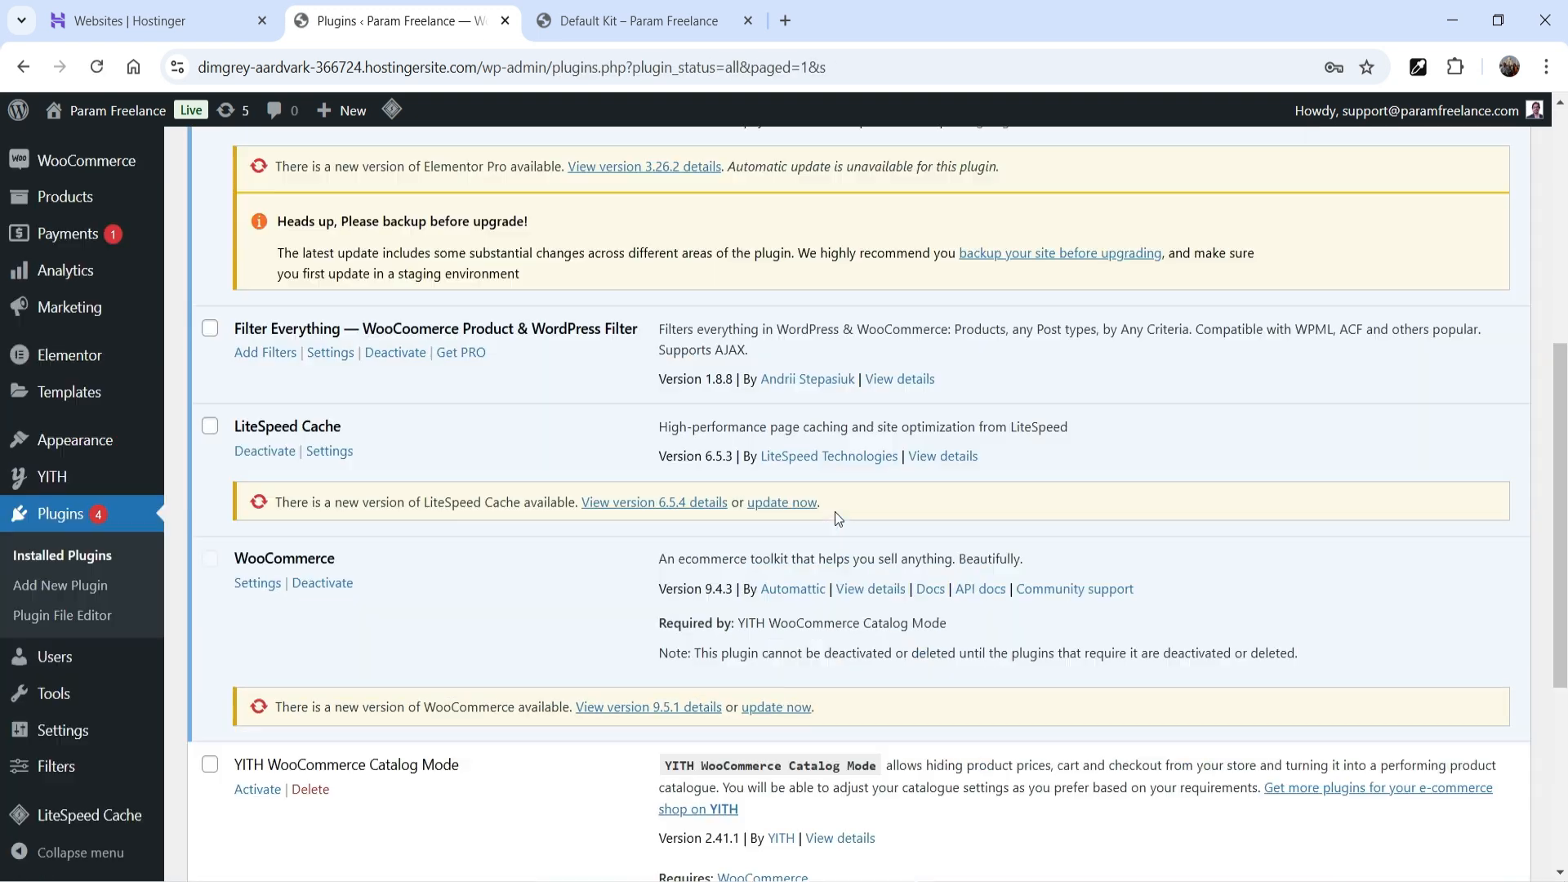
scroll(835, 517, "down", 4)
left_click(311, 468)
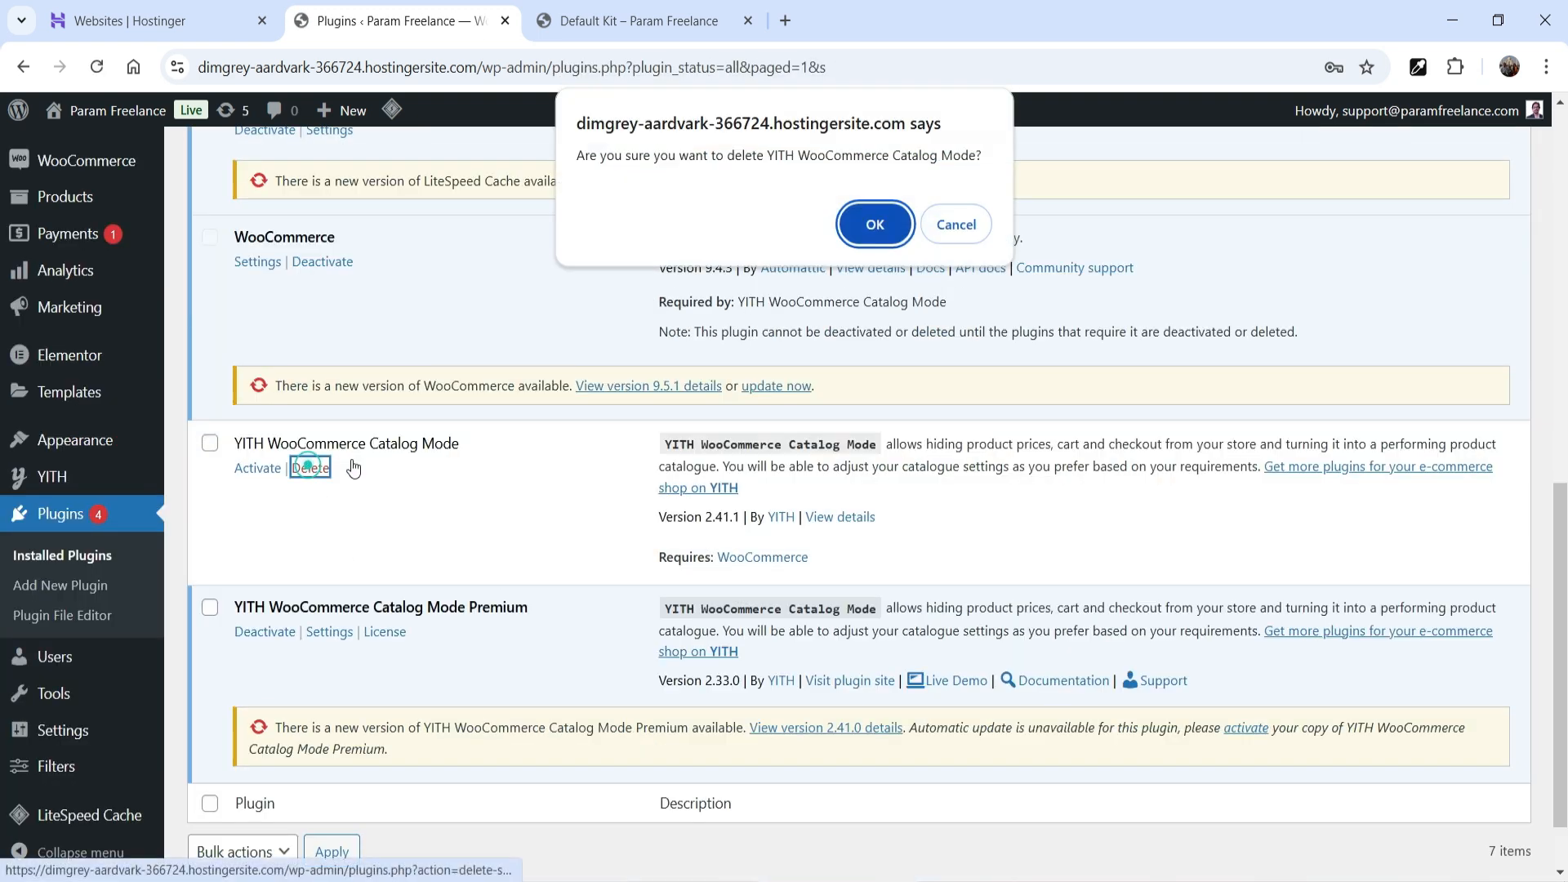
left_click(884, 216)
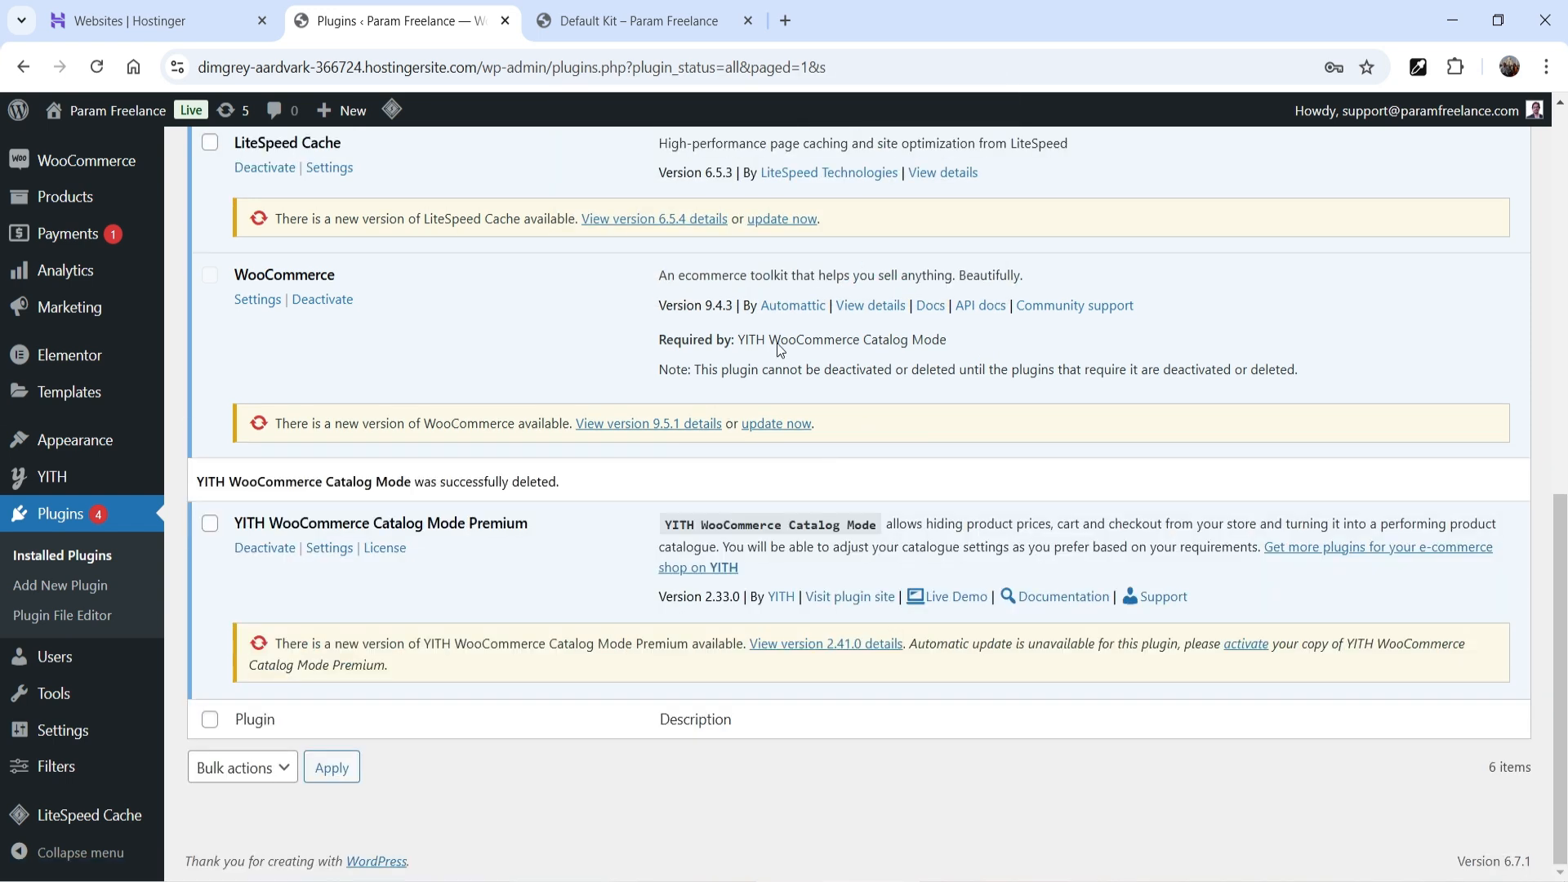
- Open the YITH Catalog Mode settings and keep catalog mode for all users, not guests only
mouse_move(74, 476)
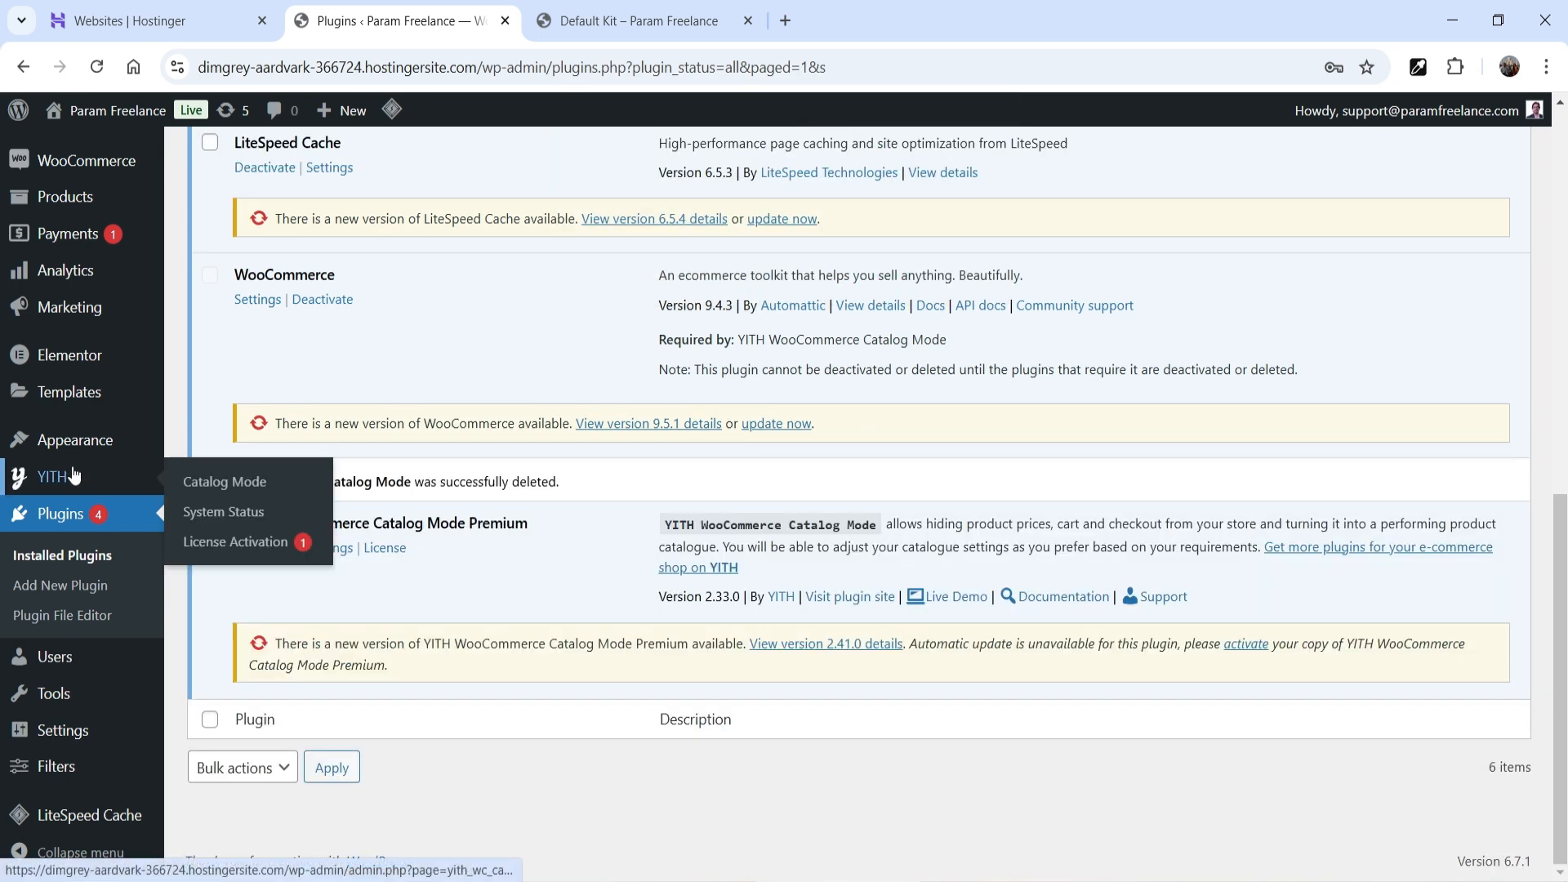
left_click(224, 482)
scroll(1214, 466, "down", 5)
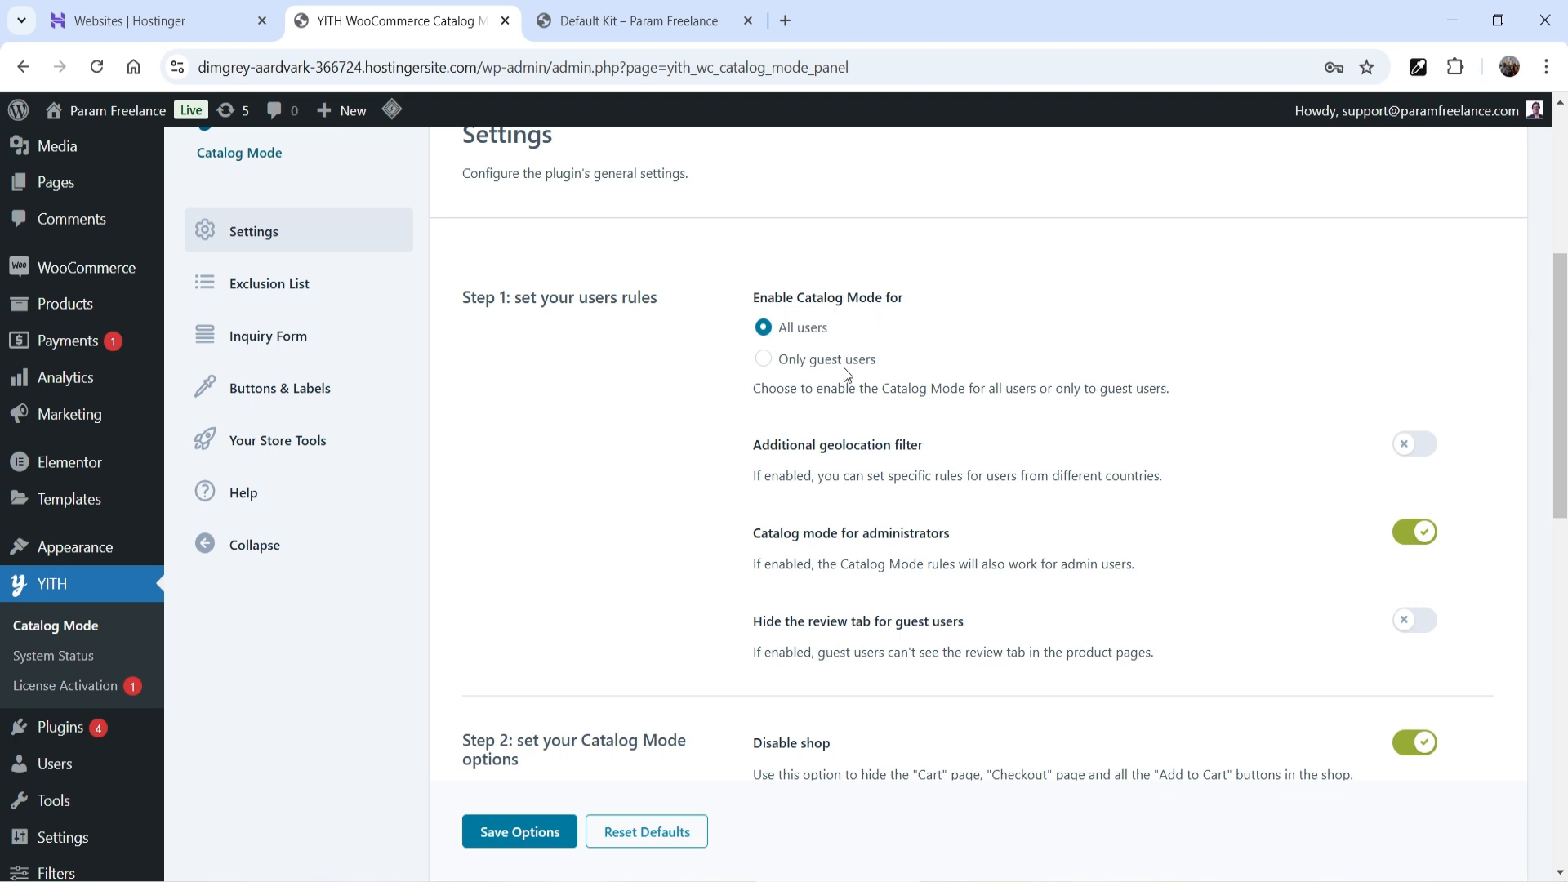
left_click(766, 363)
left_click(763, 326)
- Enable the additional geolocation filter and add Afghanistan to the rule's countries
left_click(1421, 448)
scroll(1225, 416, "down", 3)
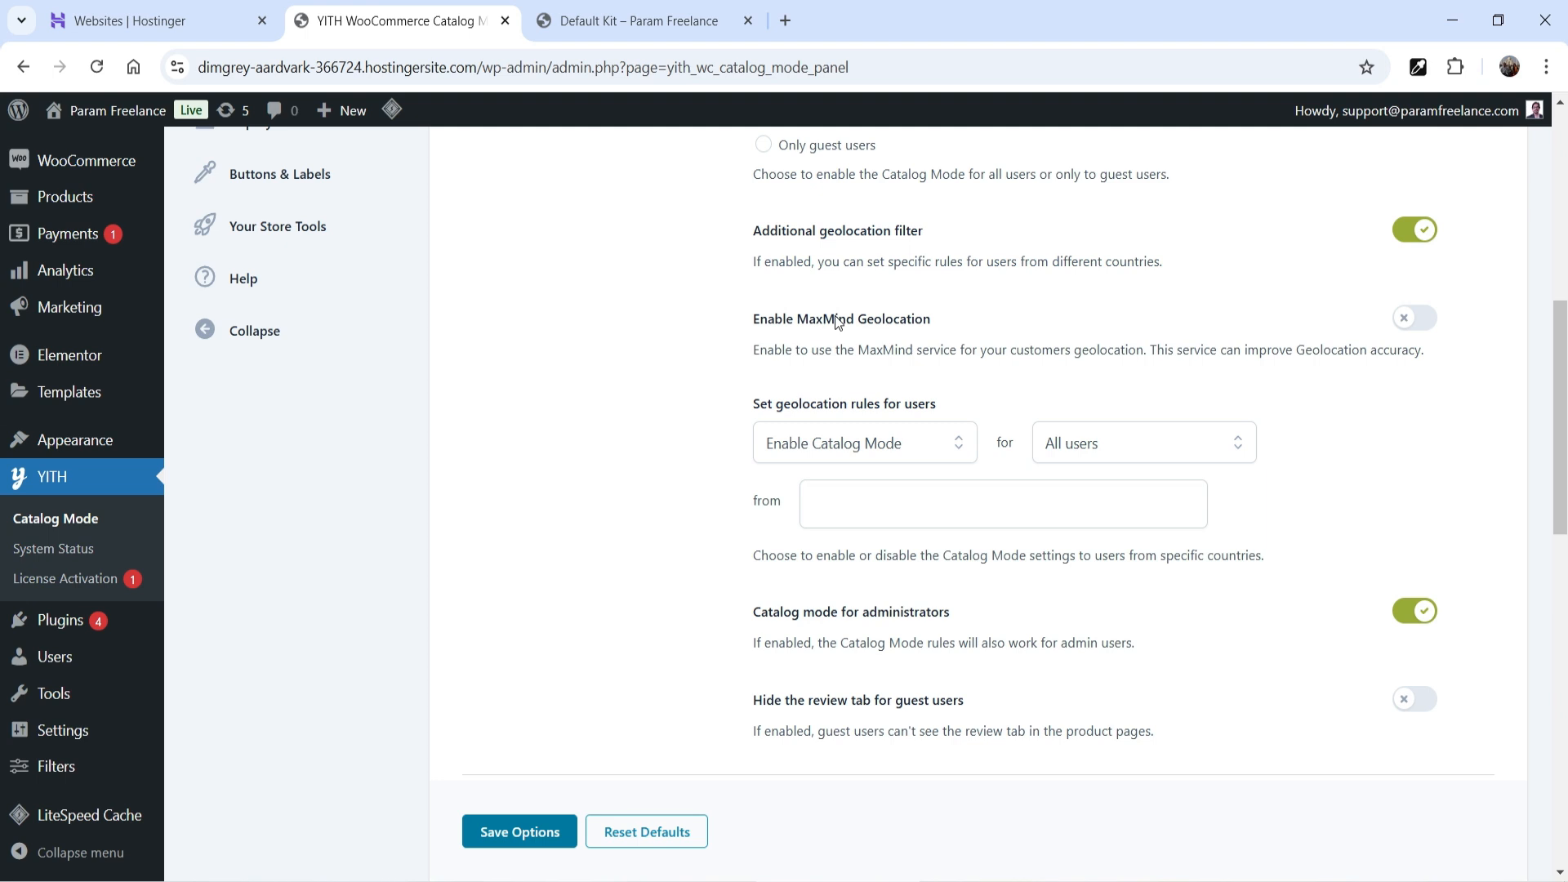
left_click(1144, 454)
left_click(1142, 453)
left_click(931, 513)
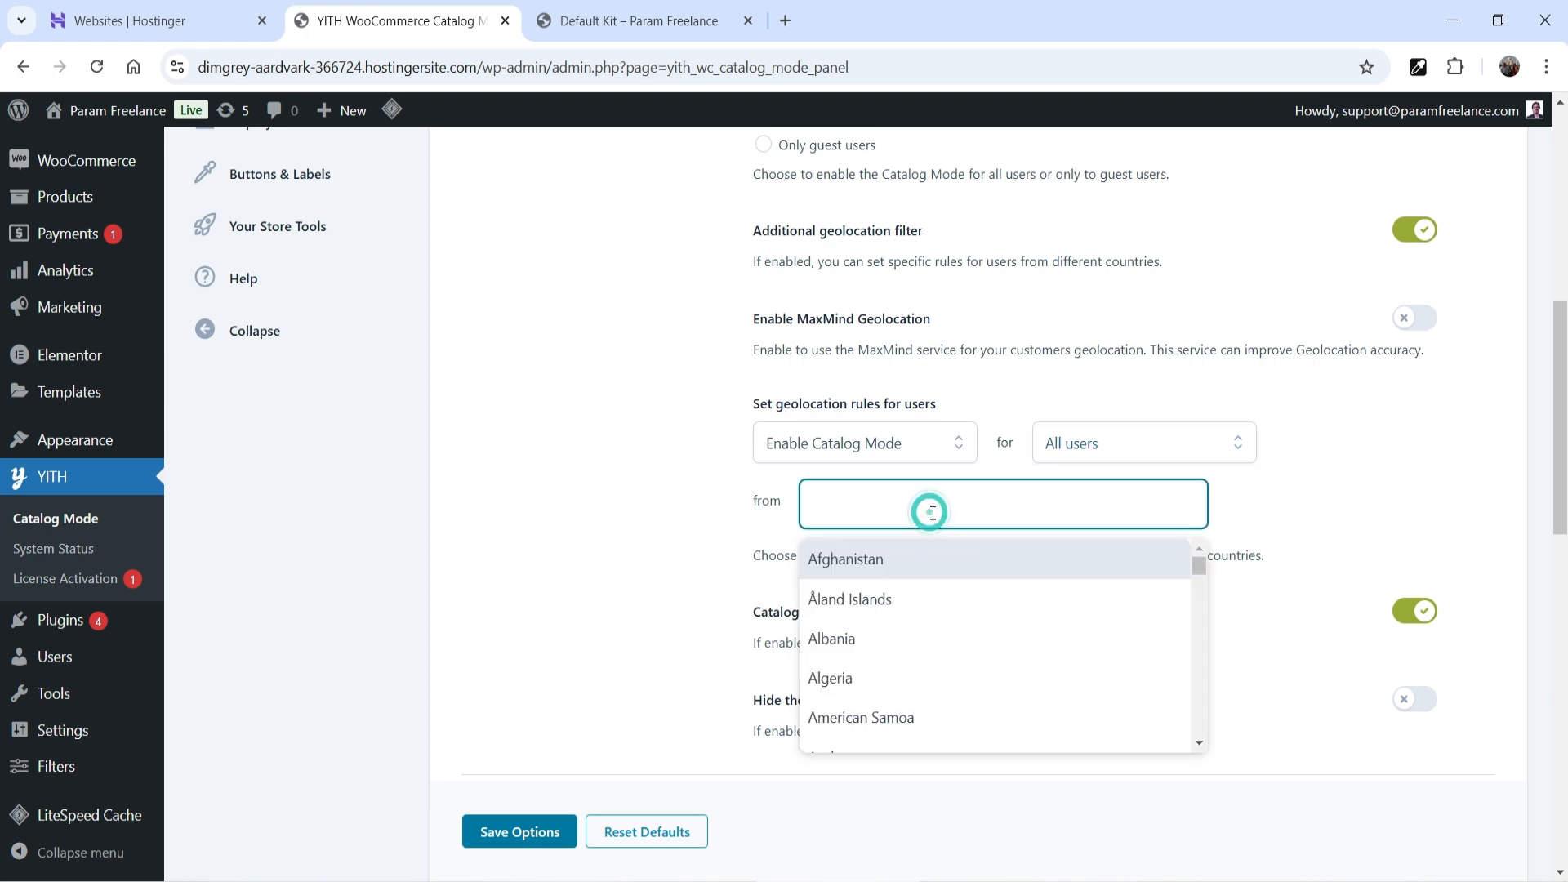
scroll(977, 651, "down", 2)
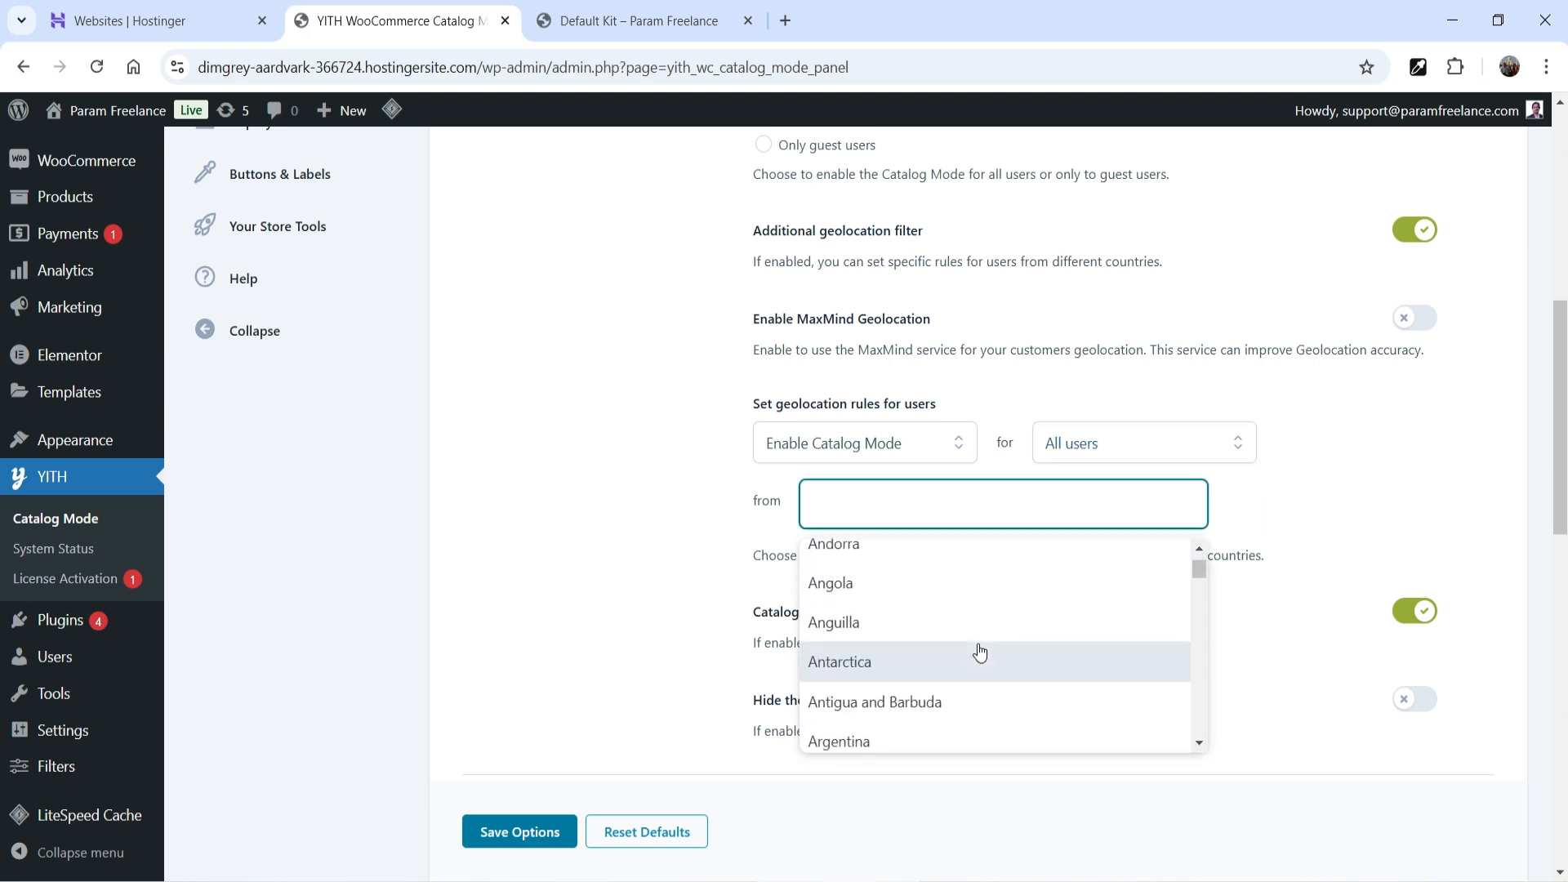
scroll(980, 650, "down", 3)
scroll(980, 650, "up", 5)
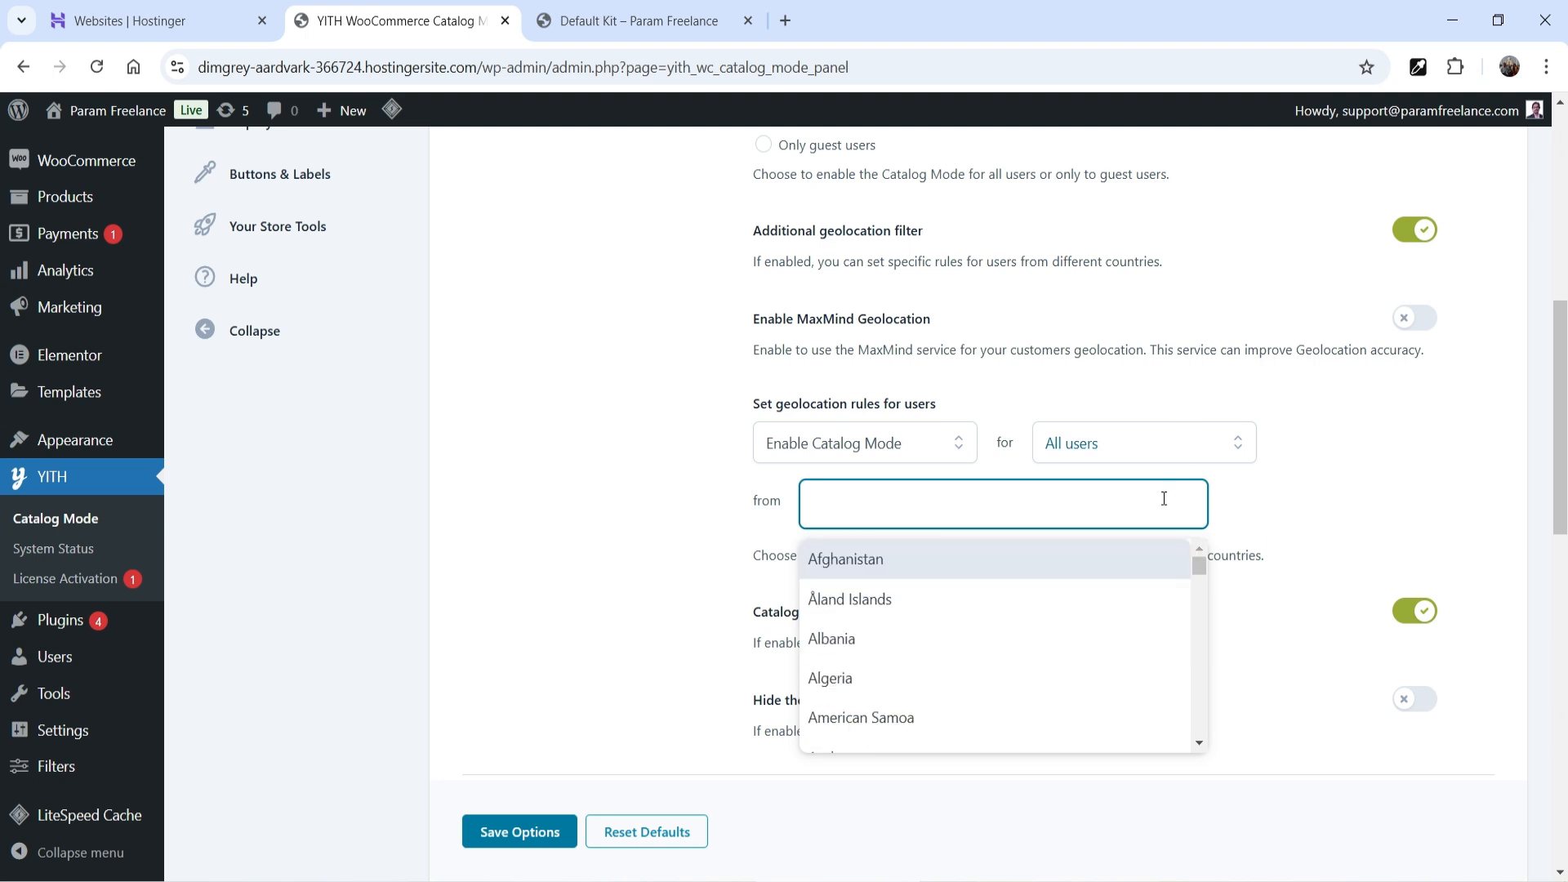
left_click(871, 570)
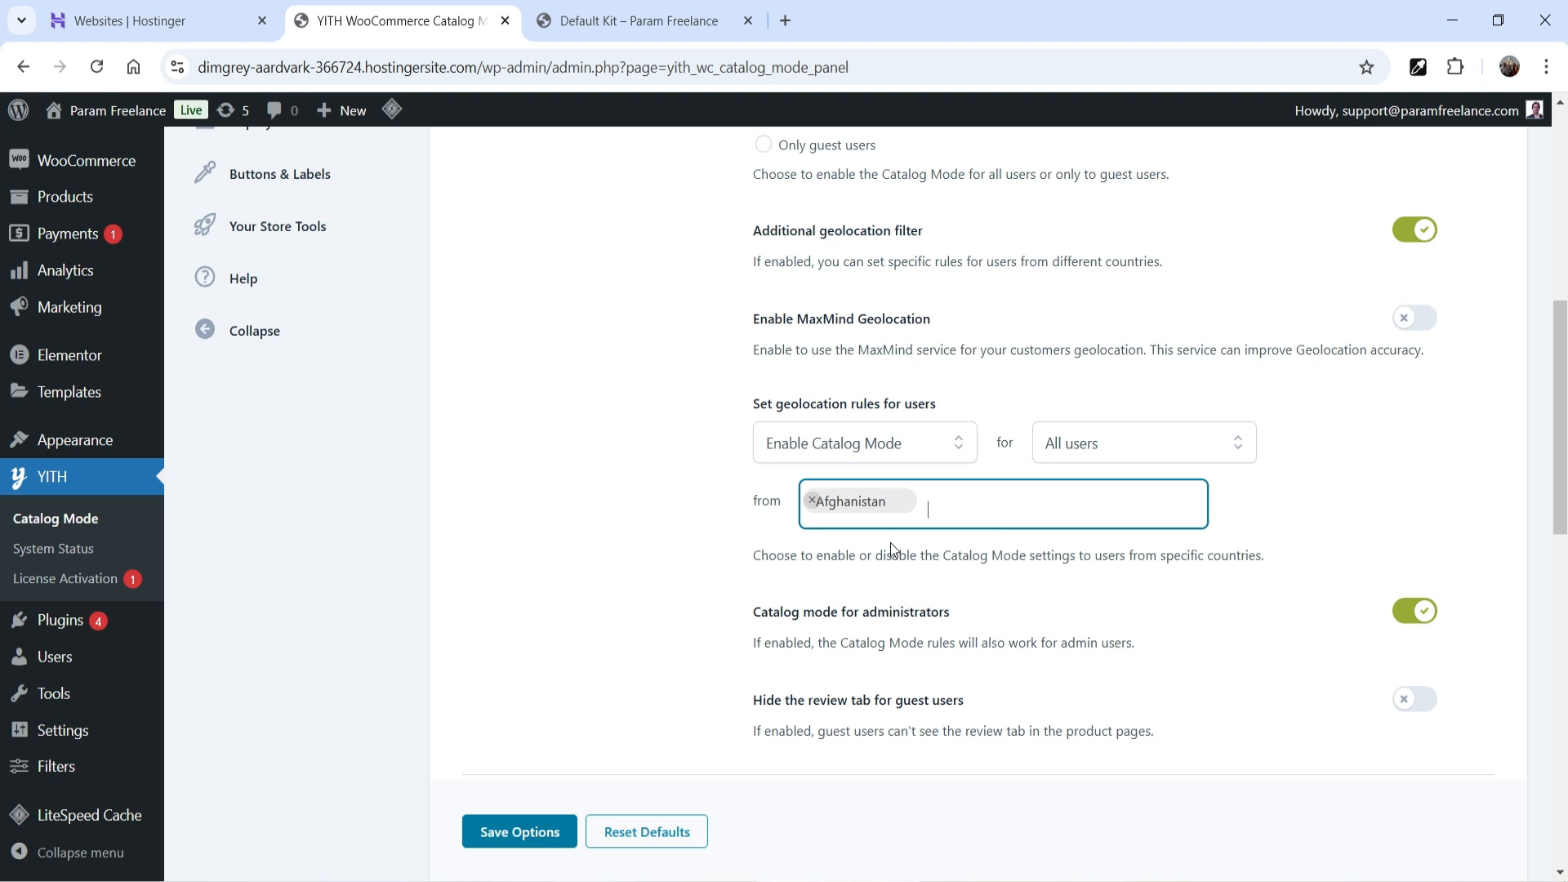
- Keep the geolocation rule enabling catalog mode for all users, then switch the filter off
left_click(1151, 445)
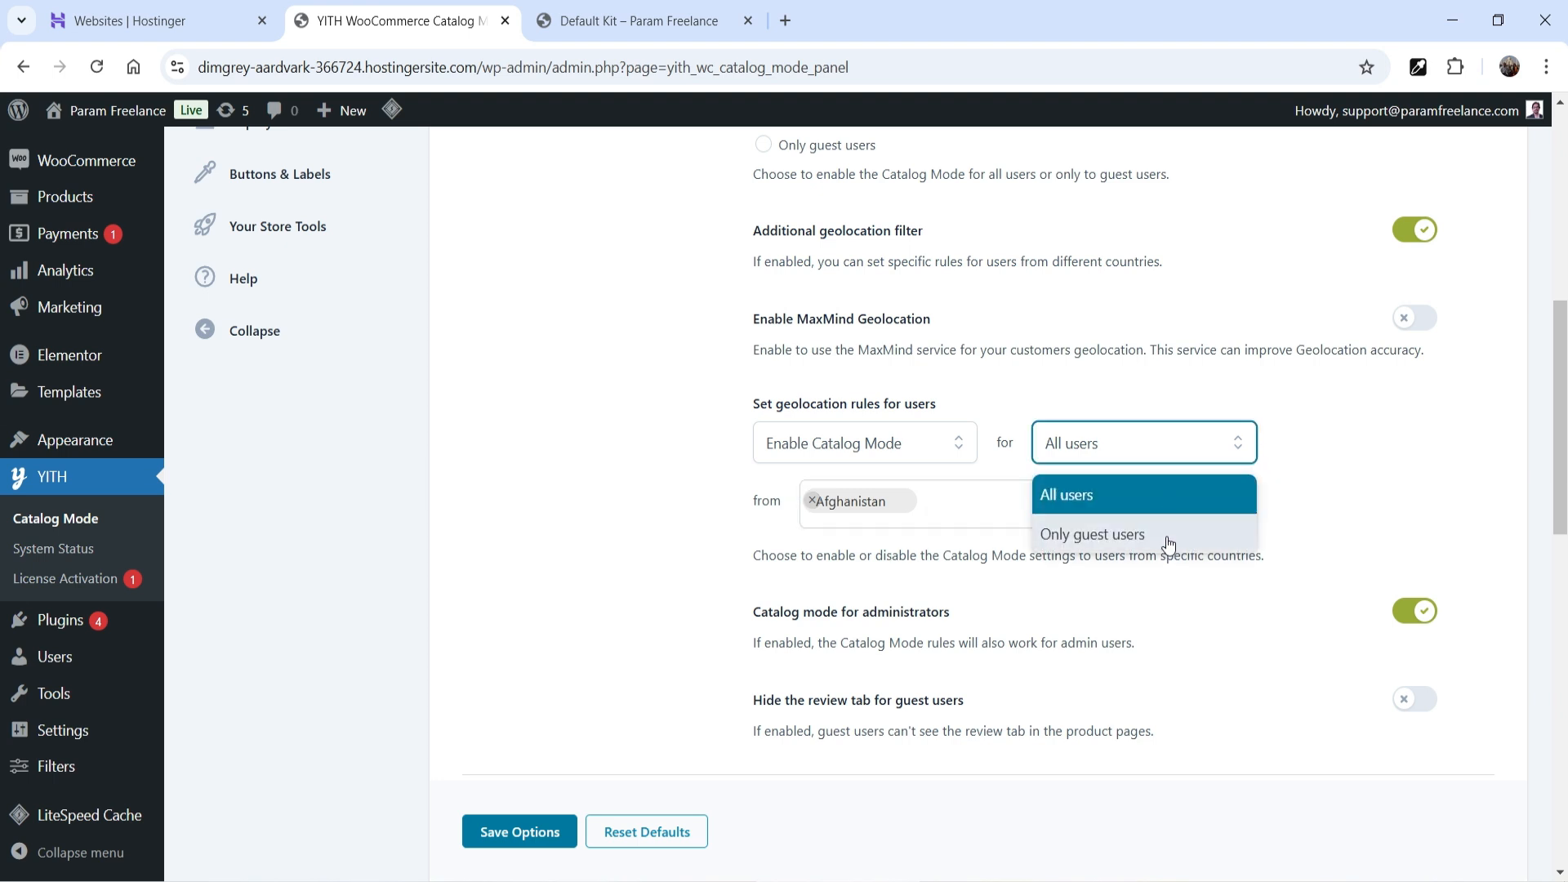
left_click(1389, 431)
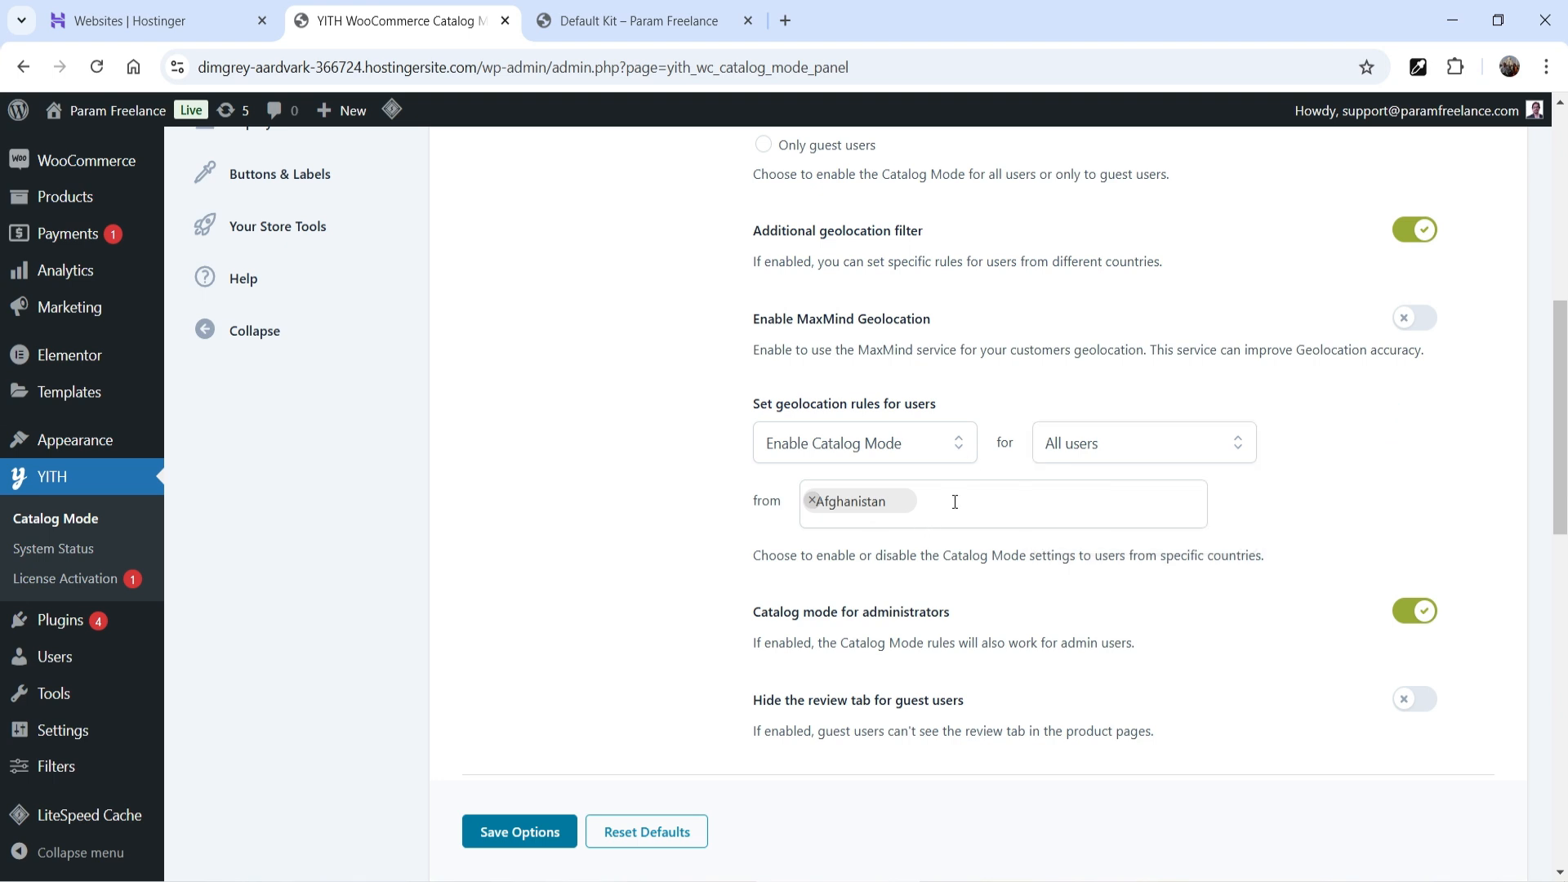
left_click(864, 443)
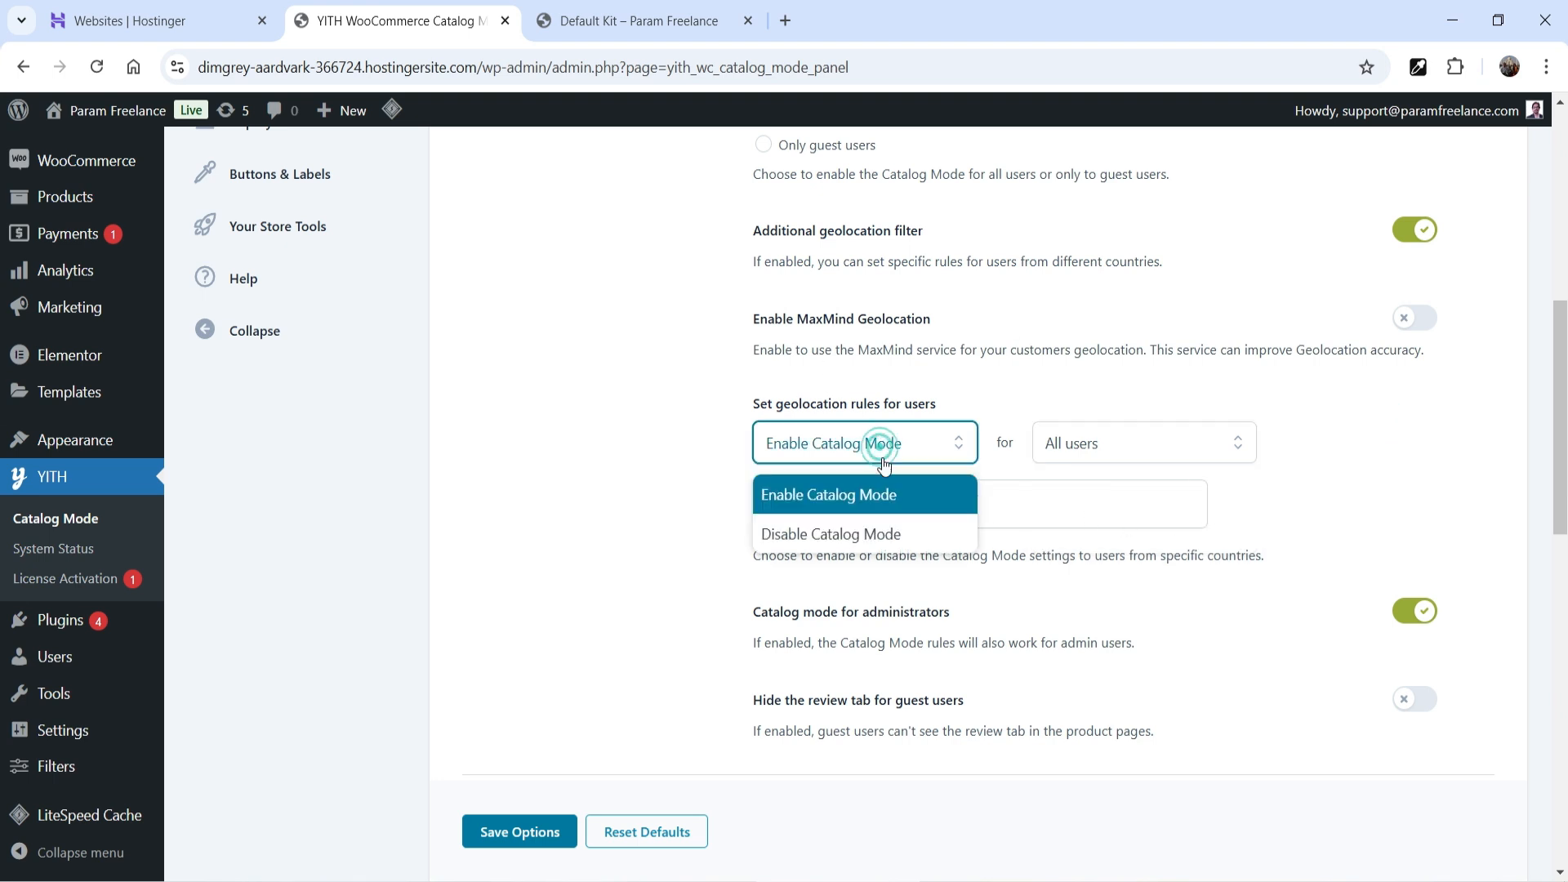
left_click(886, 532)
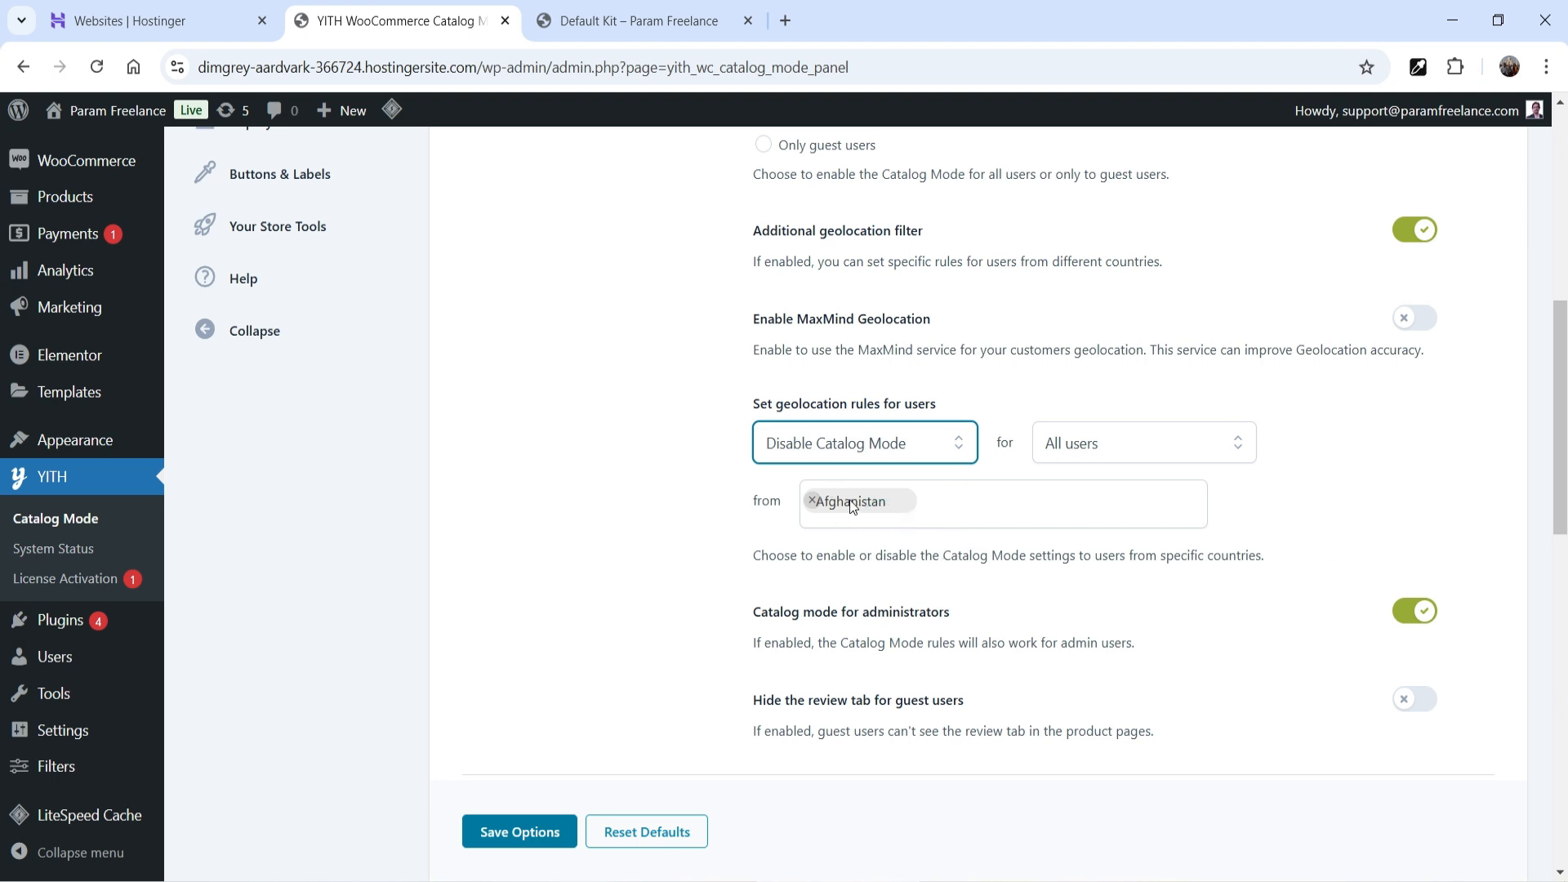
left_click(898, 449)
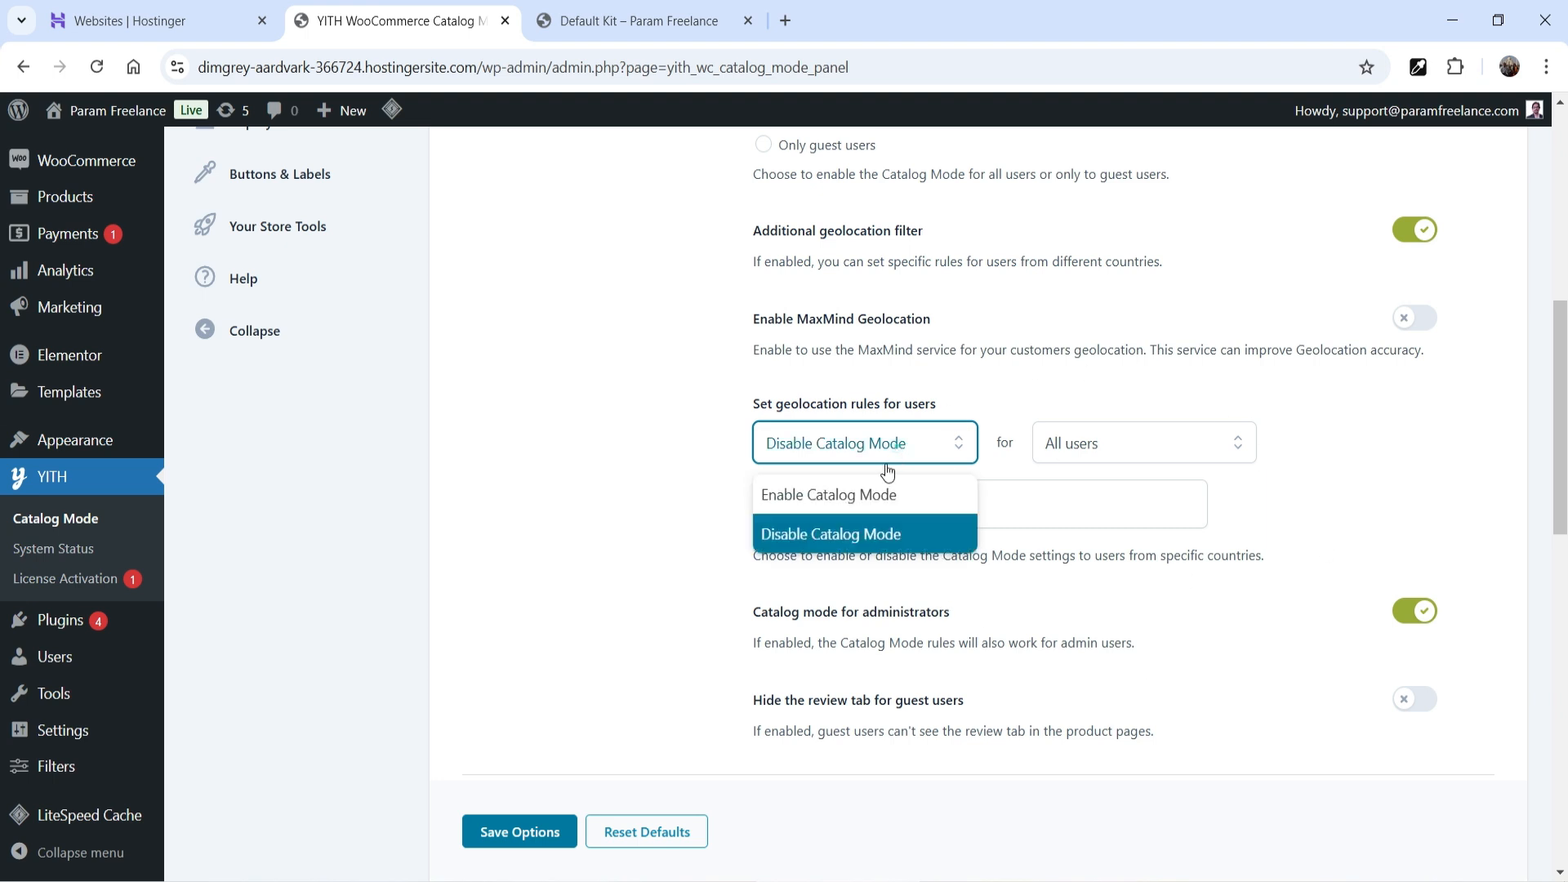
left_click(872, 492)
left_click(1414, 230)
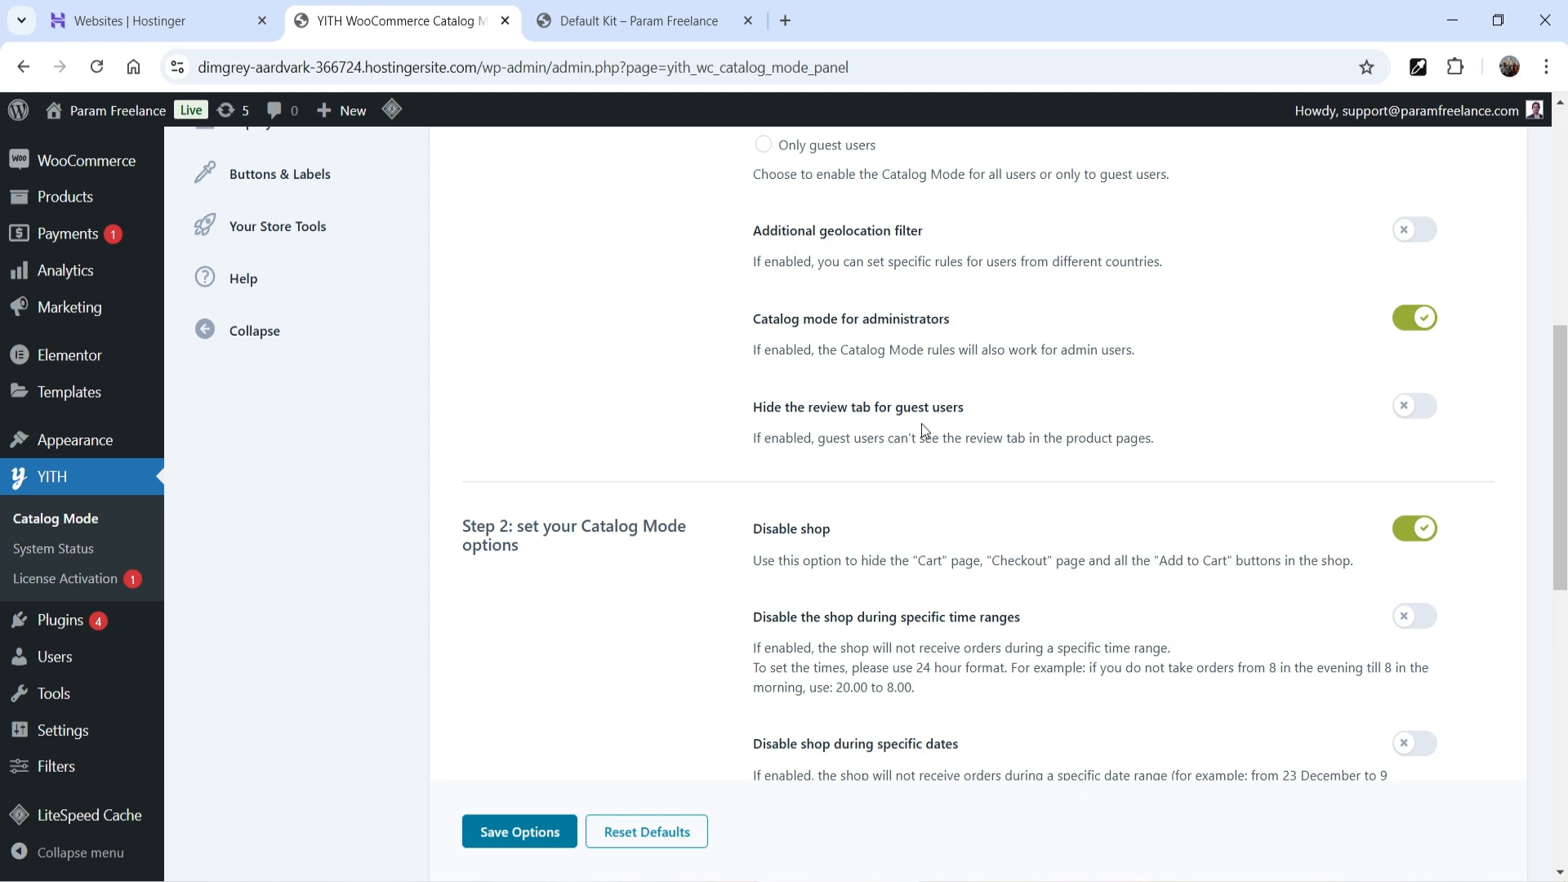
- Try disabling the shop during specific dates, then turn that option back off
scroll(1197, 418, "down", 3)
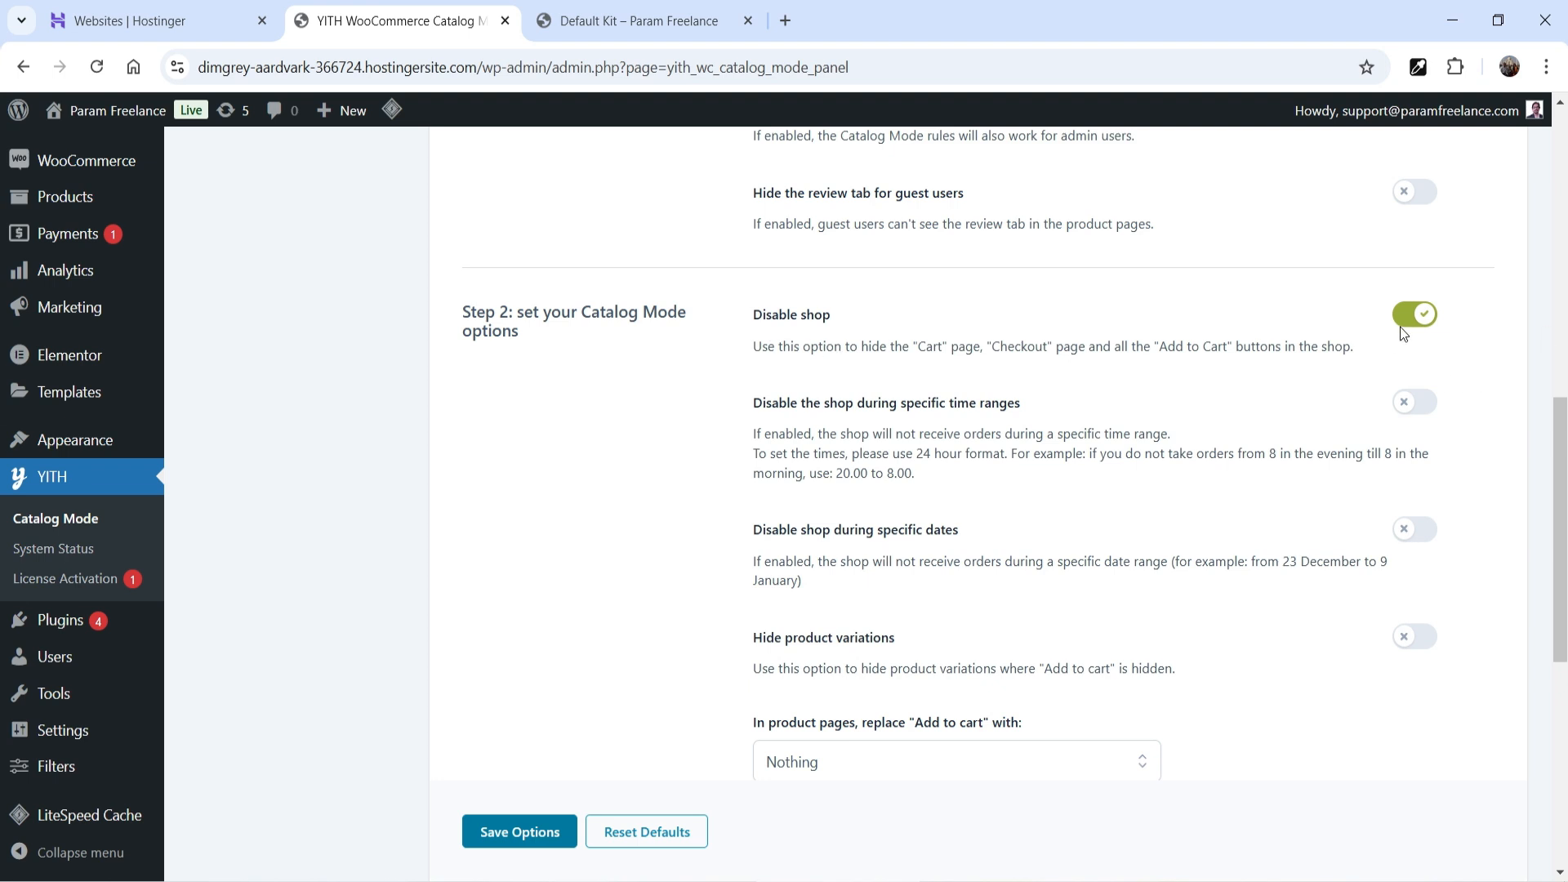
scroll(923, 368, "down", 1)
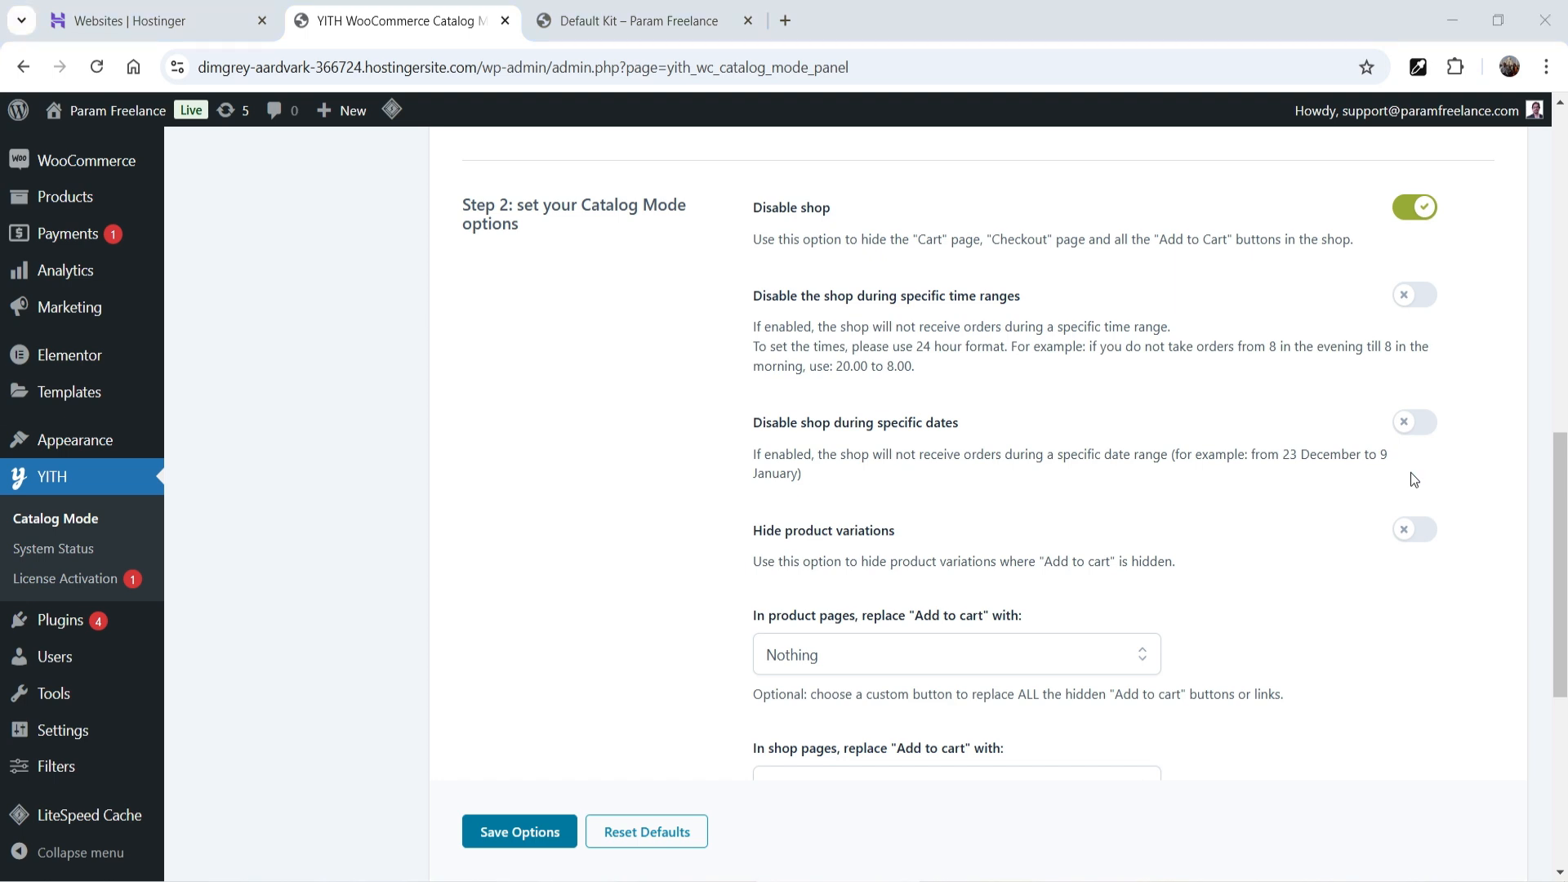
left_click(1414, 421)
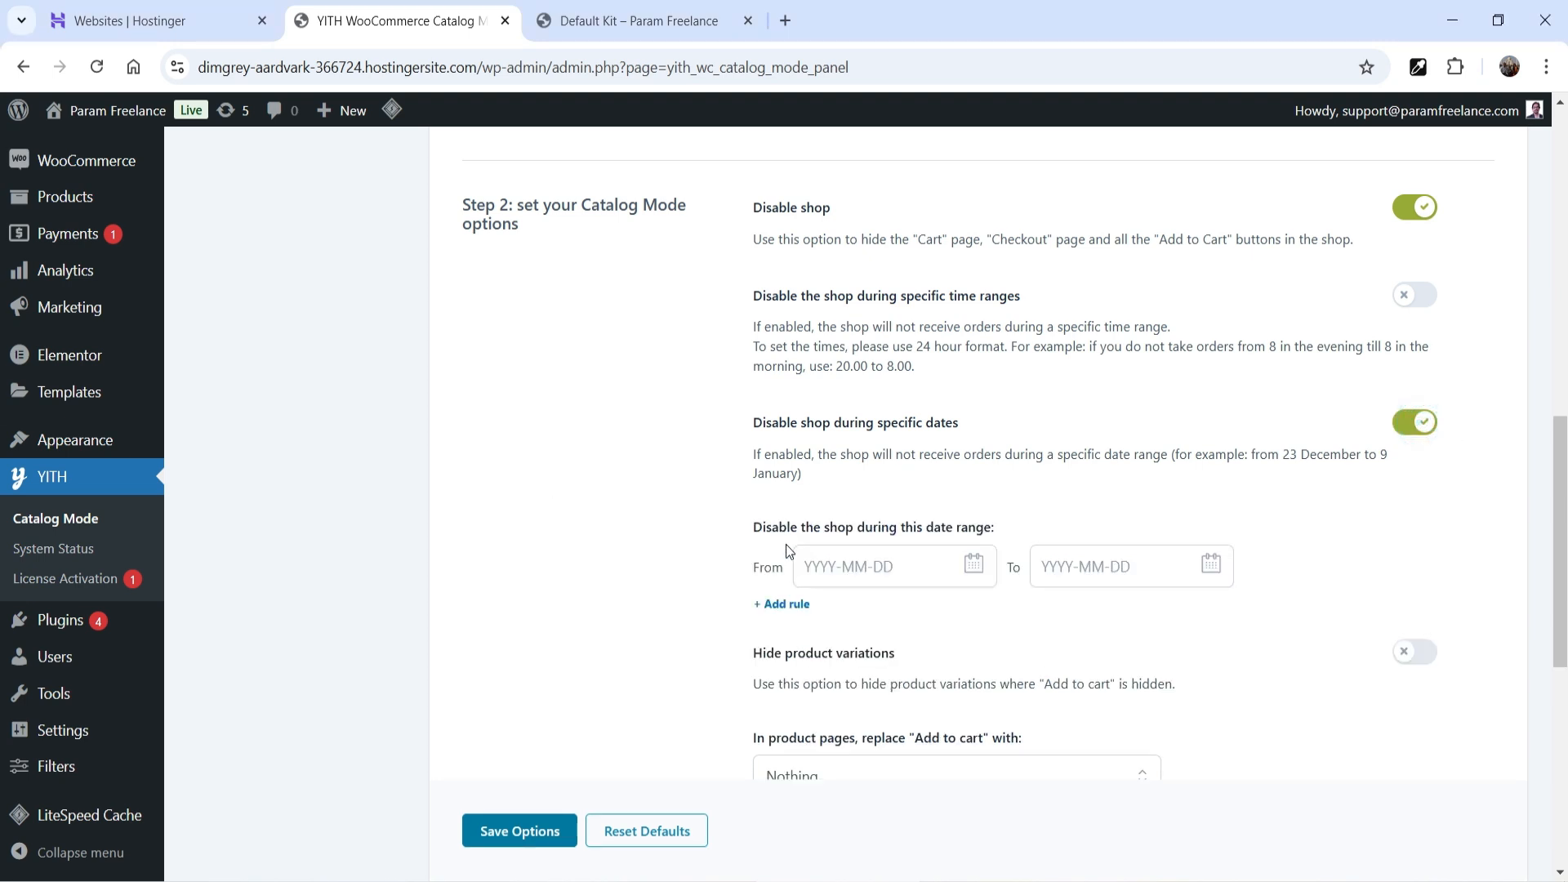
scroll(795, 330, "down", 3)
left_click(1409, 208)
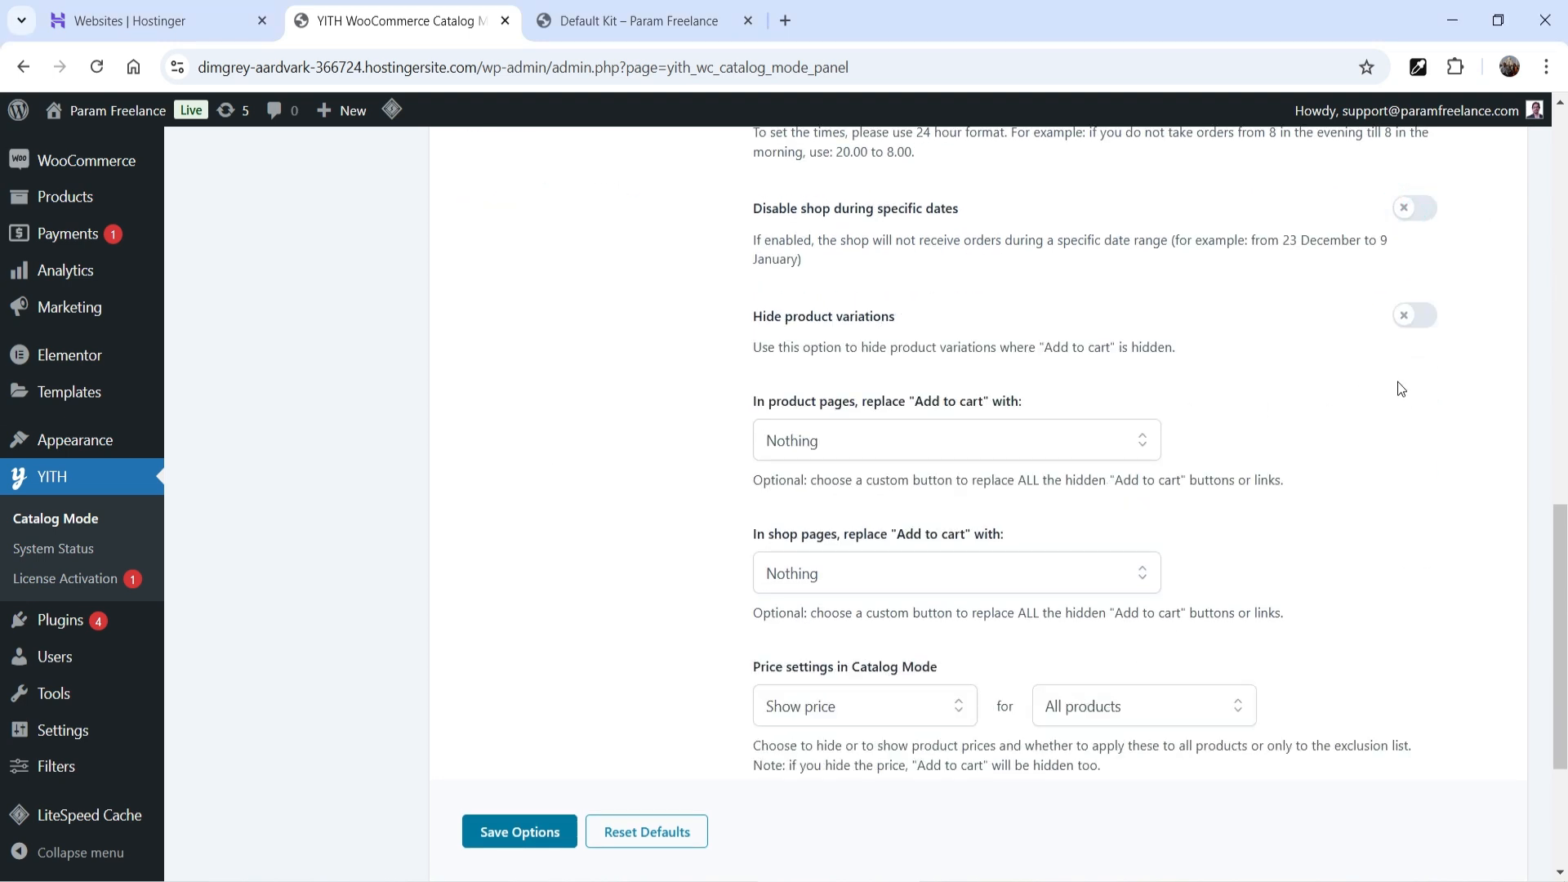
scroll(1062, 375, "down", 1)
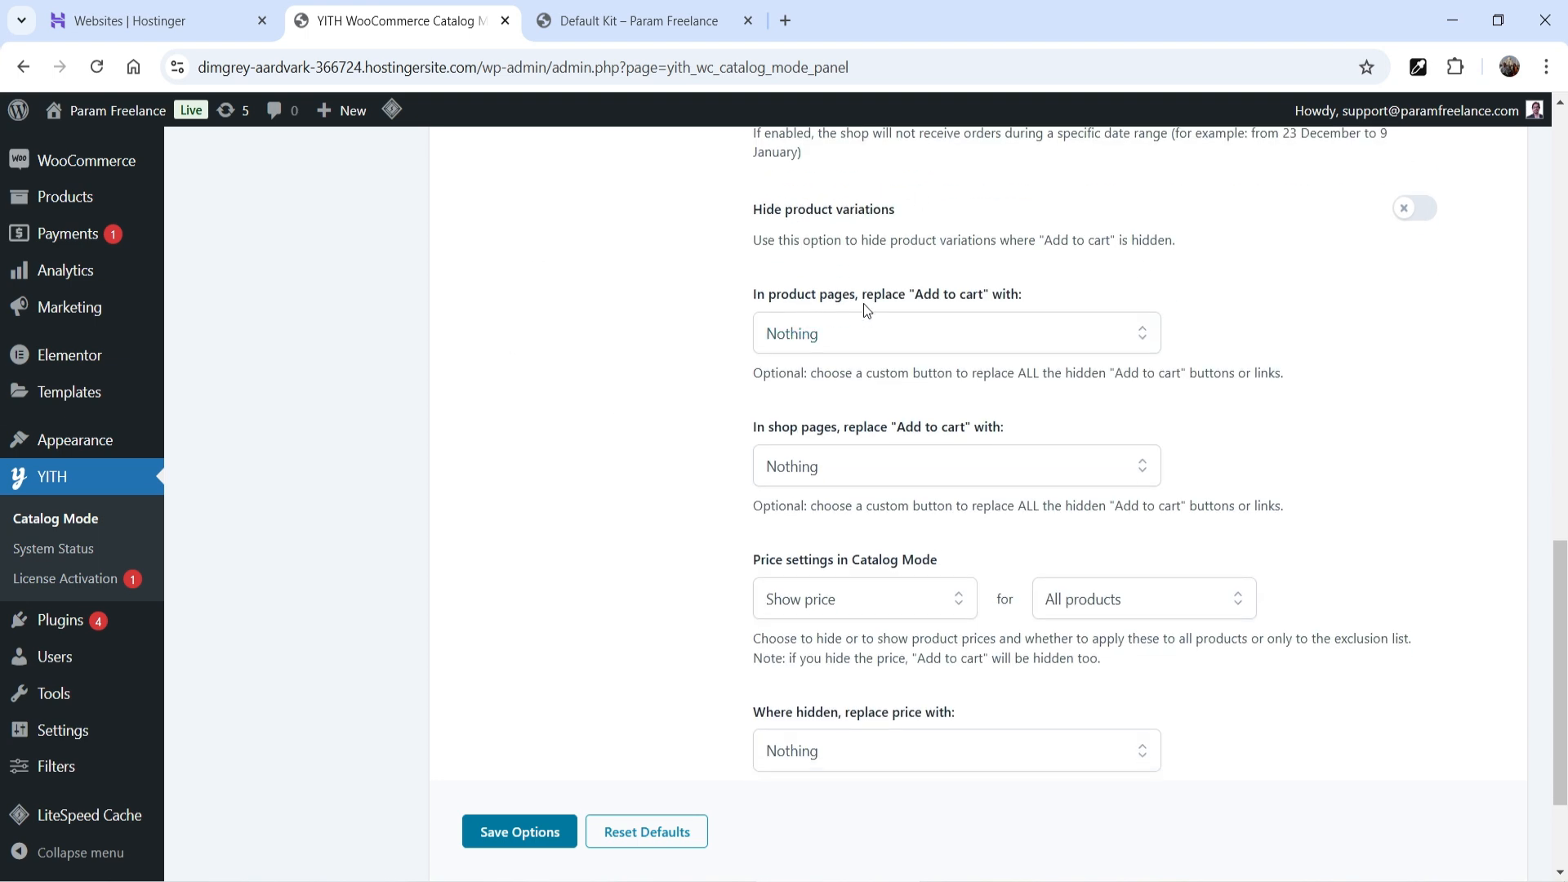
- Set both the product-page and shop-page Add to cart replacements to Sample Button 2
left_click(841, 339)
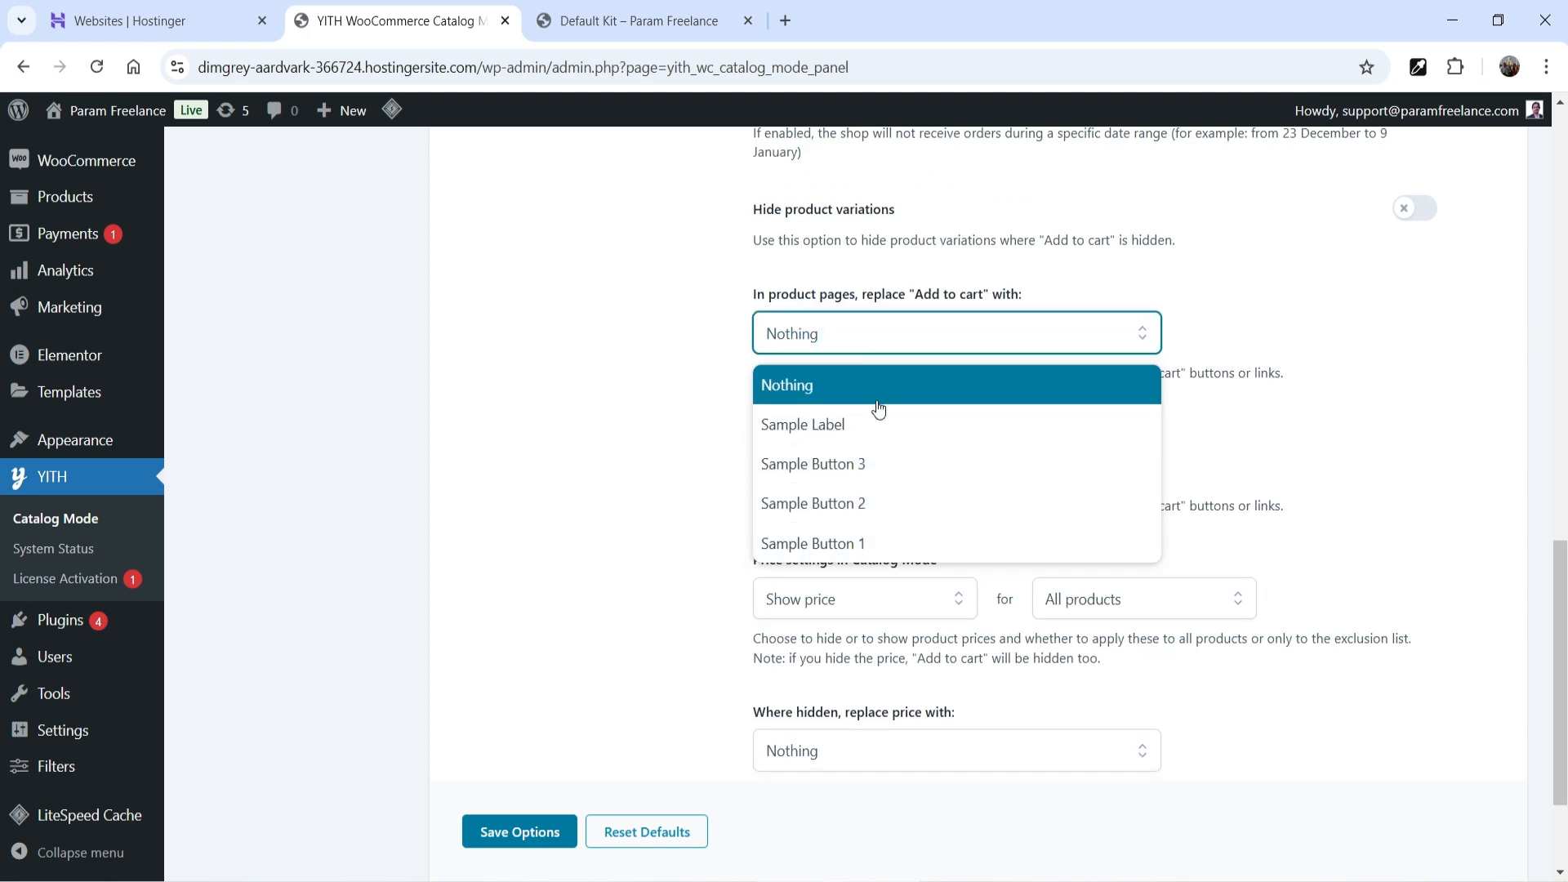
left_click(1363, 401)
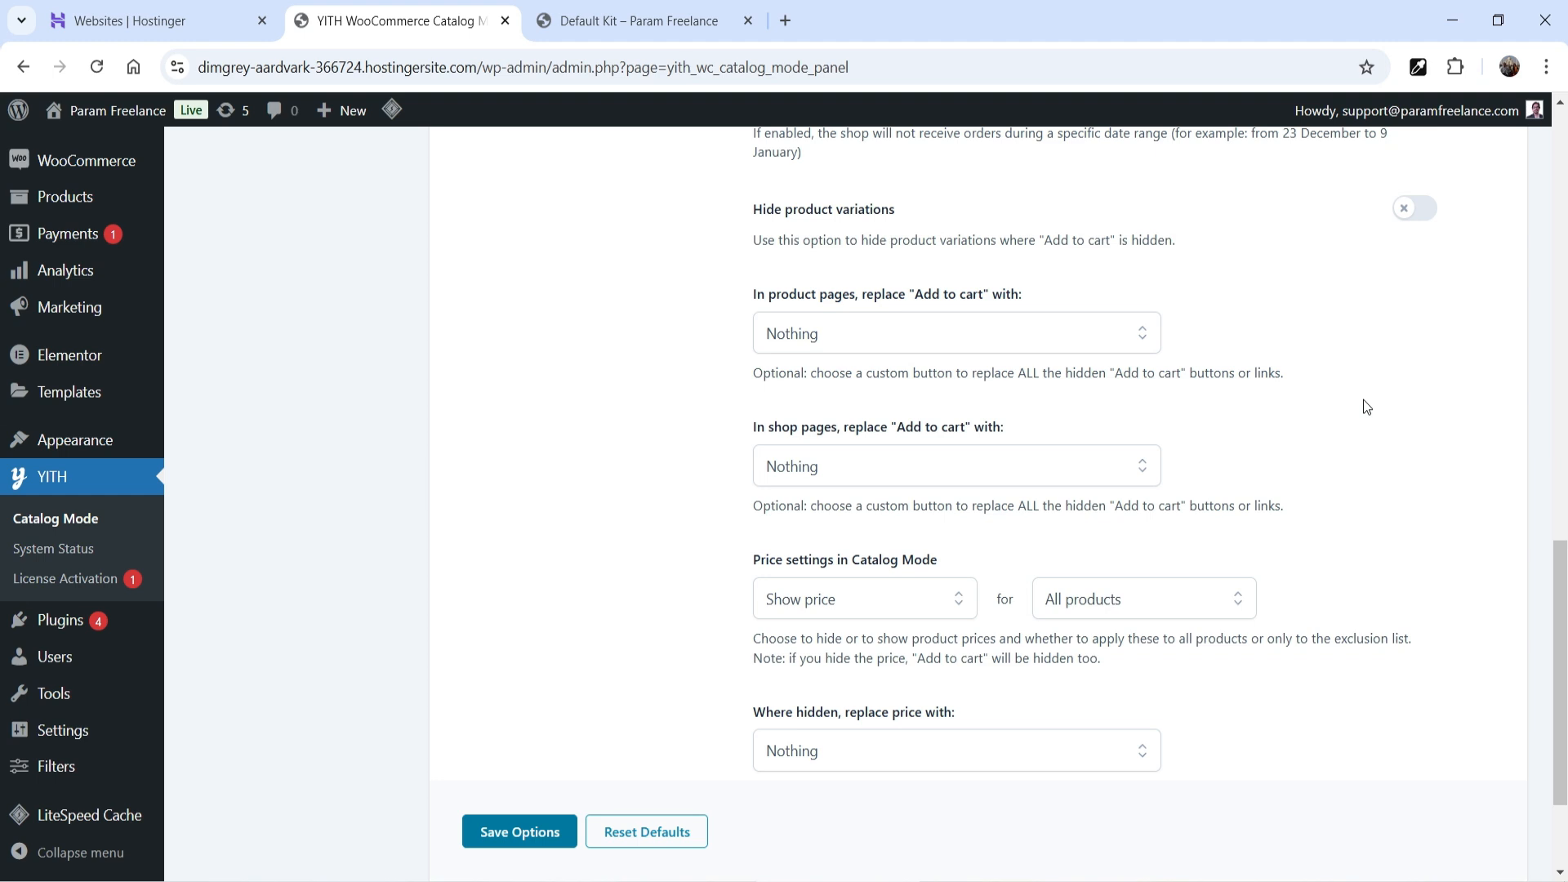
left_click(991, 343)
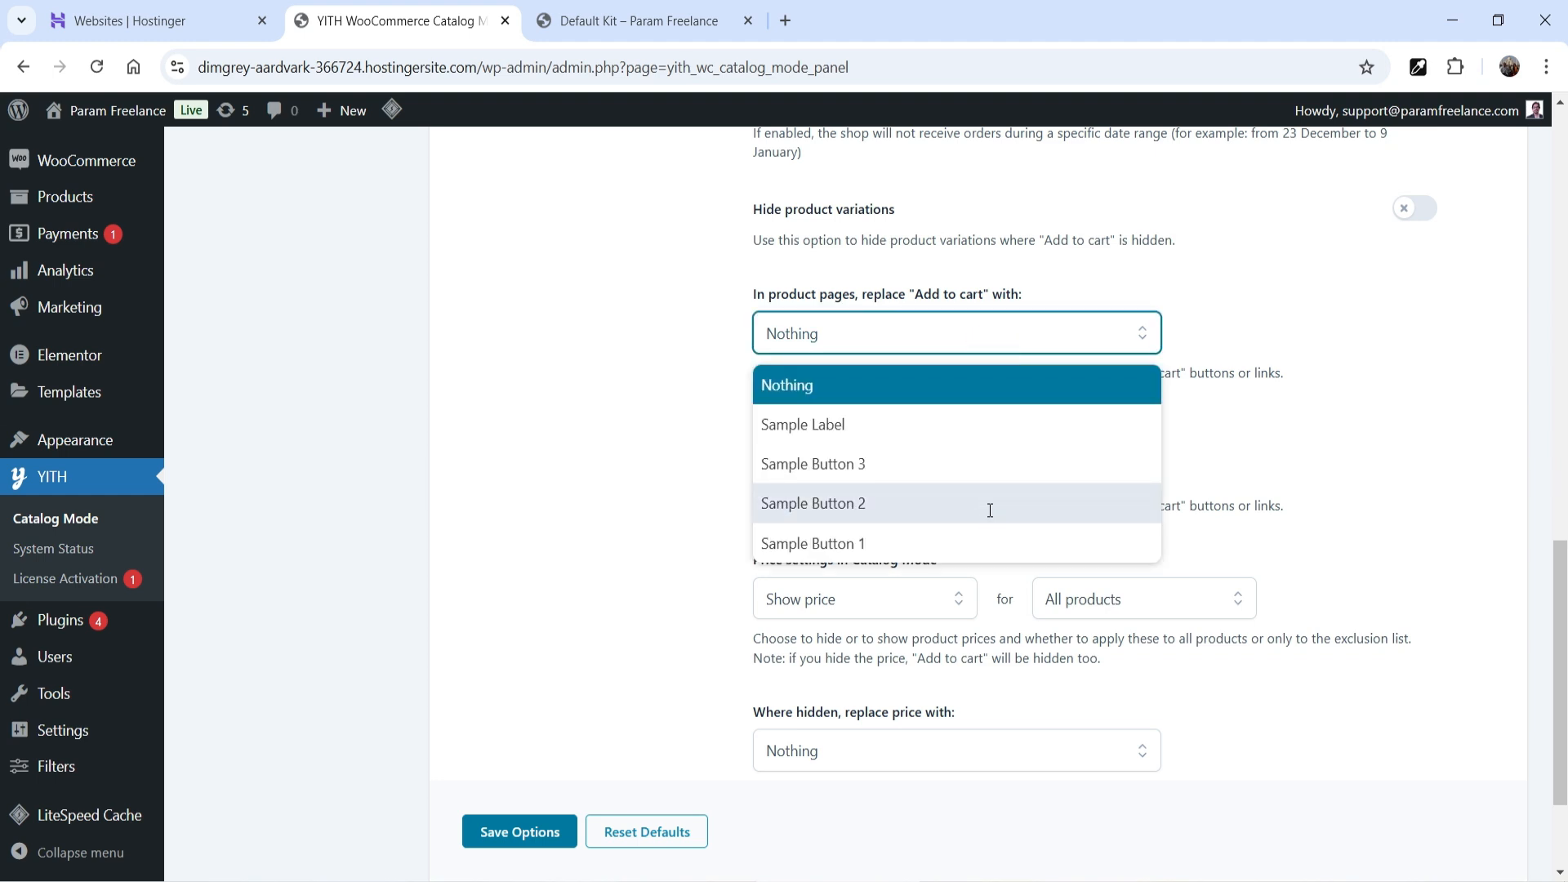
left_click(990, 504)
scroll(1415, 405, "down", 1)
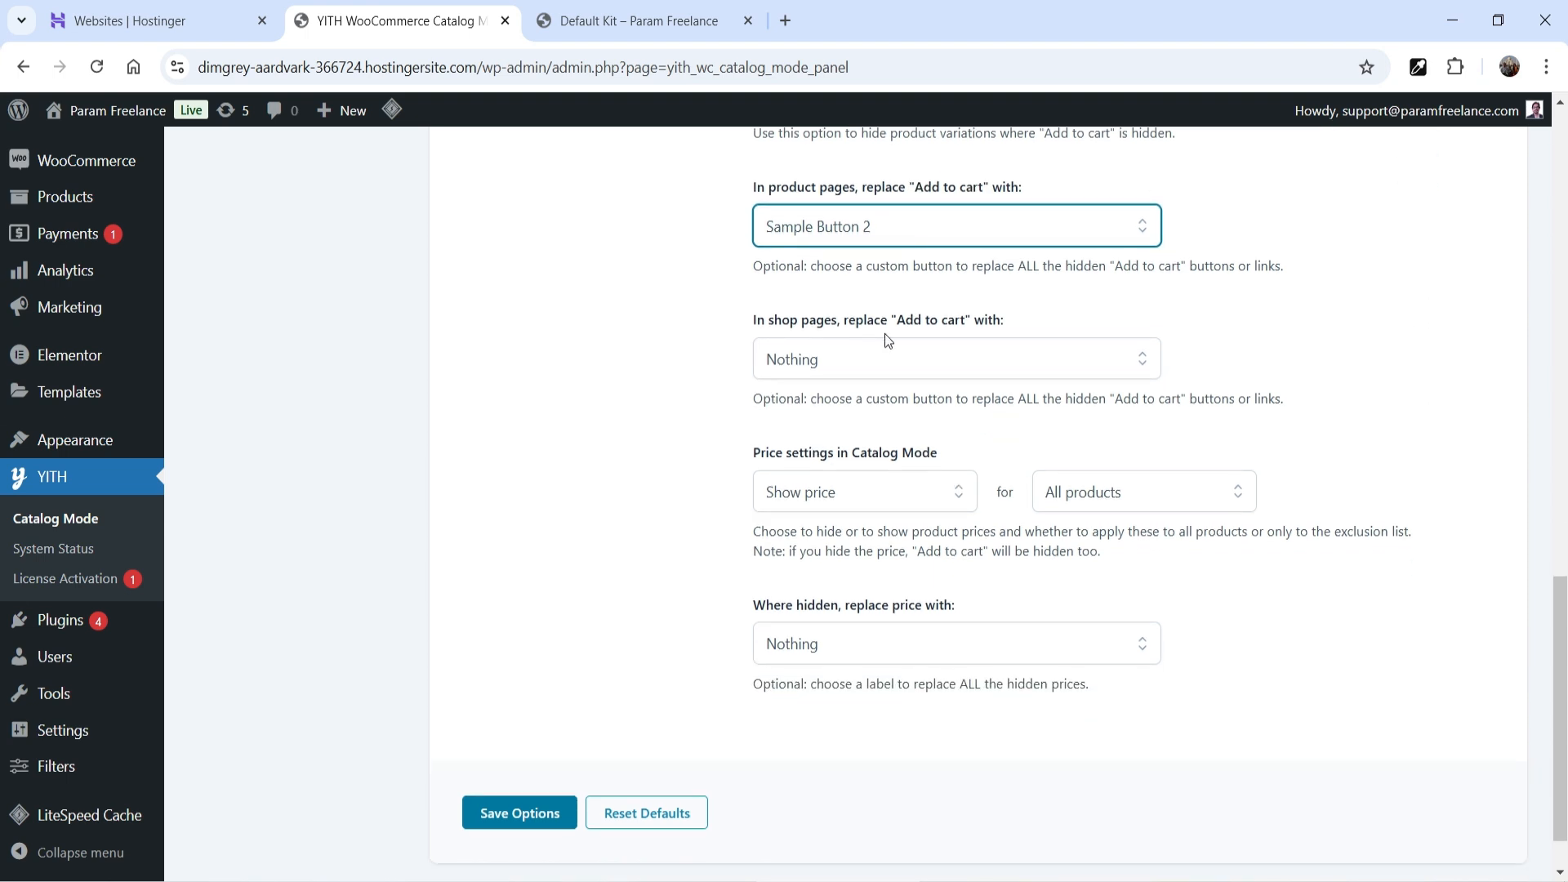
left_click(932, 361)
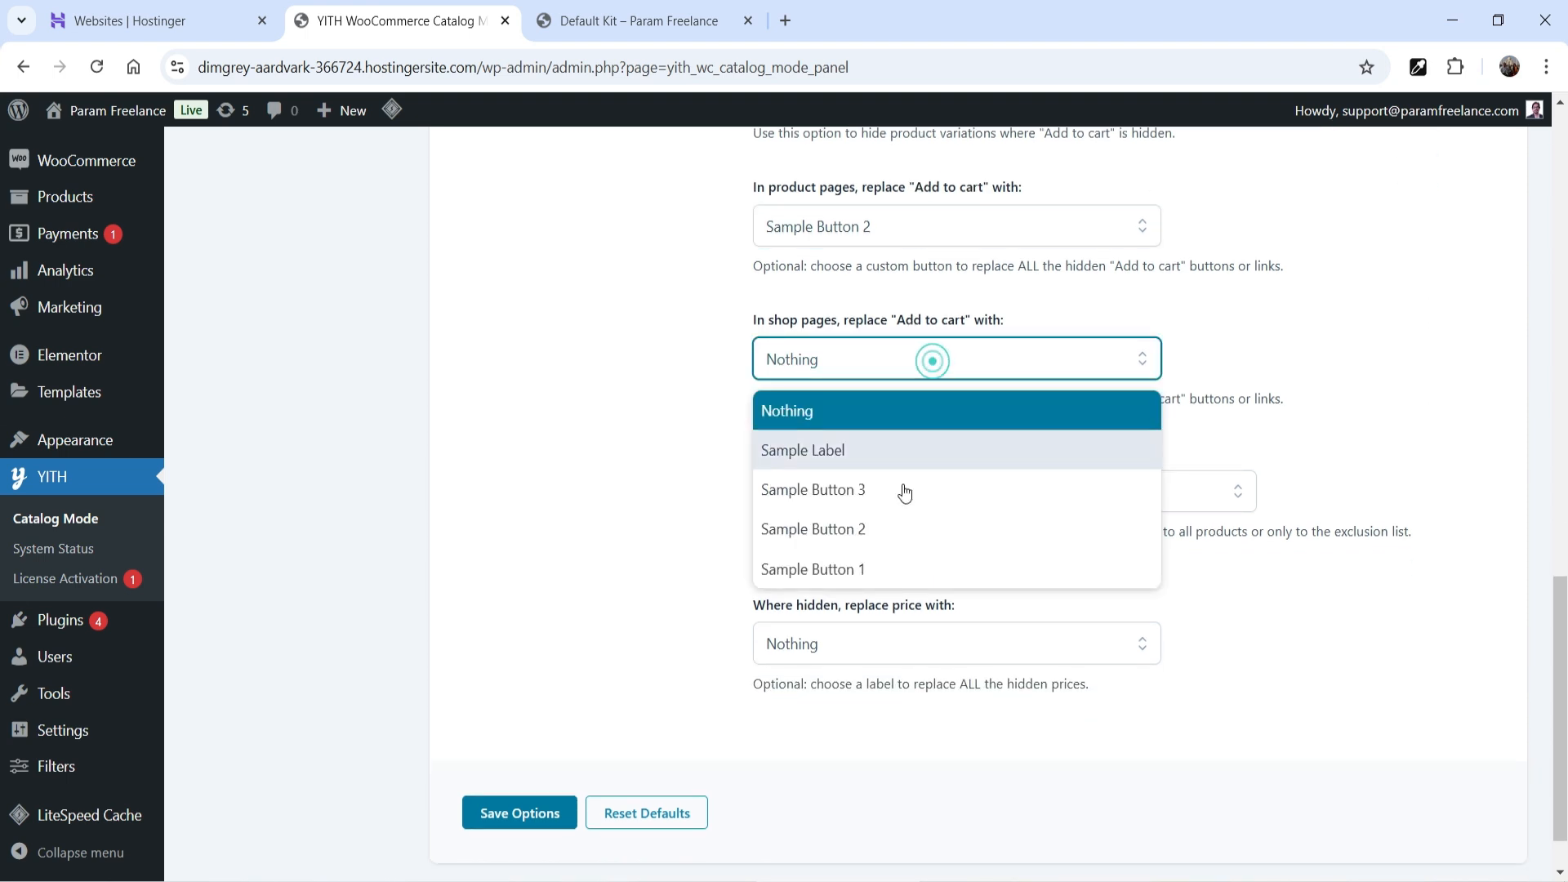
left_click(906, 530)
scroll(1246, 394, "down", 1)
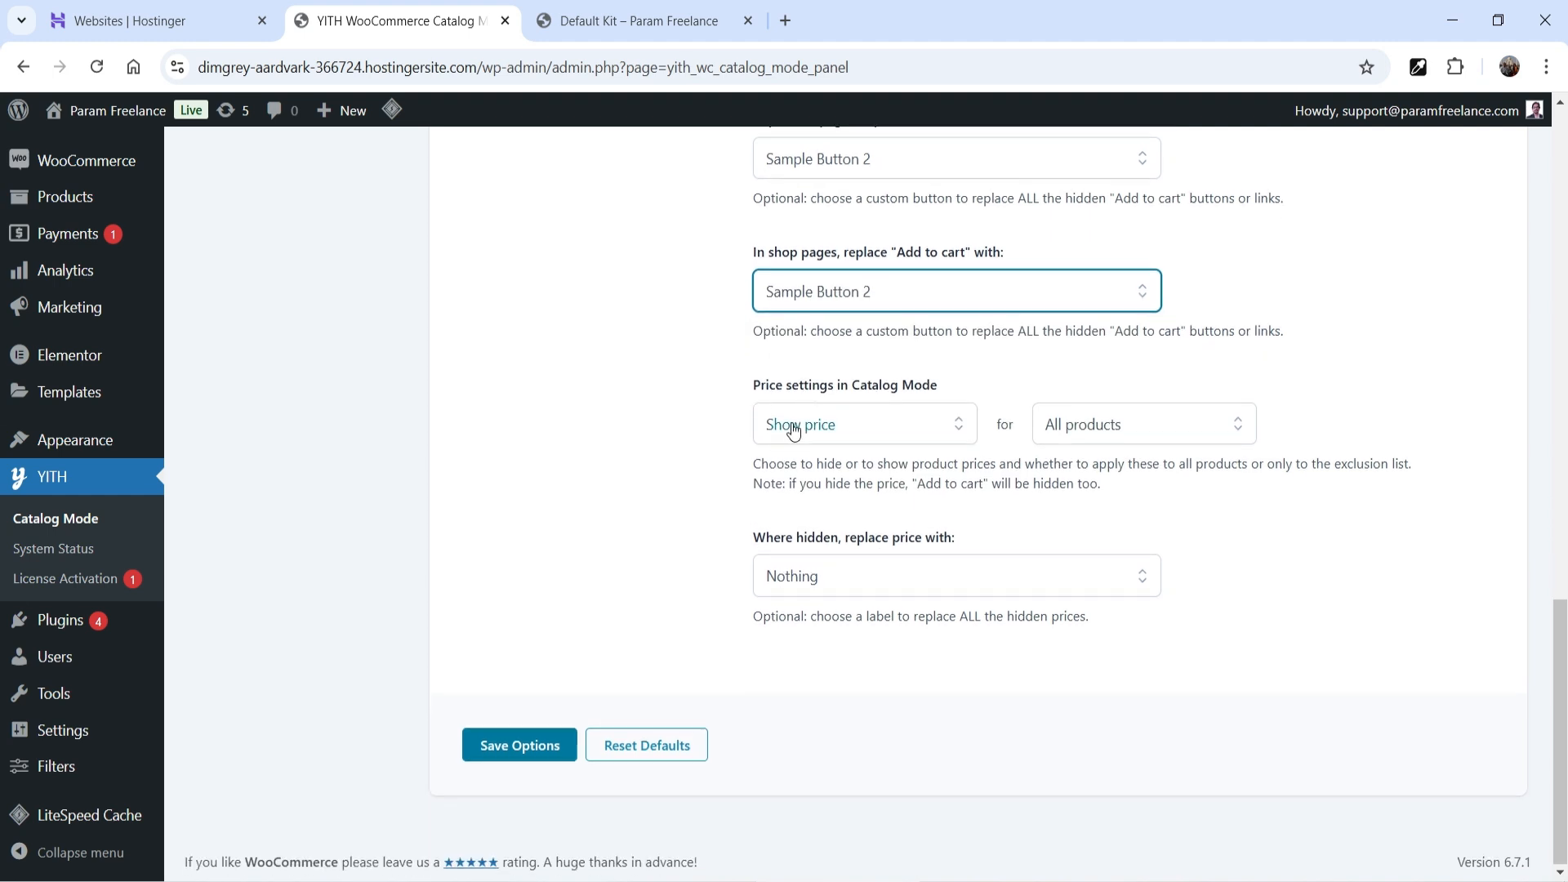
- Keep the hidden-price replacement as Nothing and save the catalog mode options
left_click(641, 23)
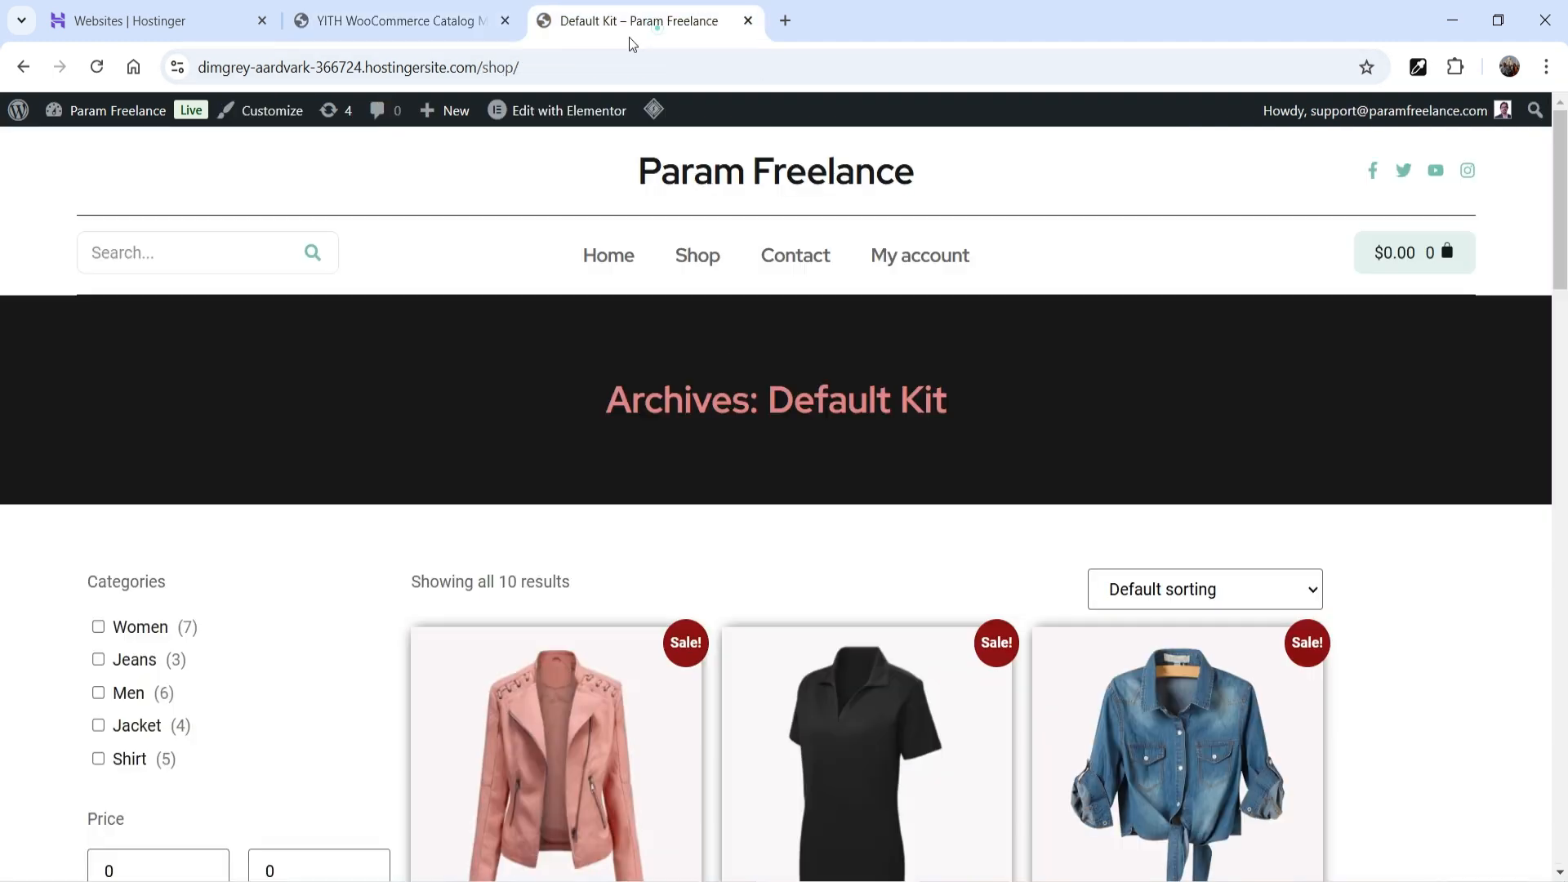
scroll(1054, 400, "down", 5)
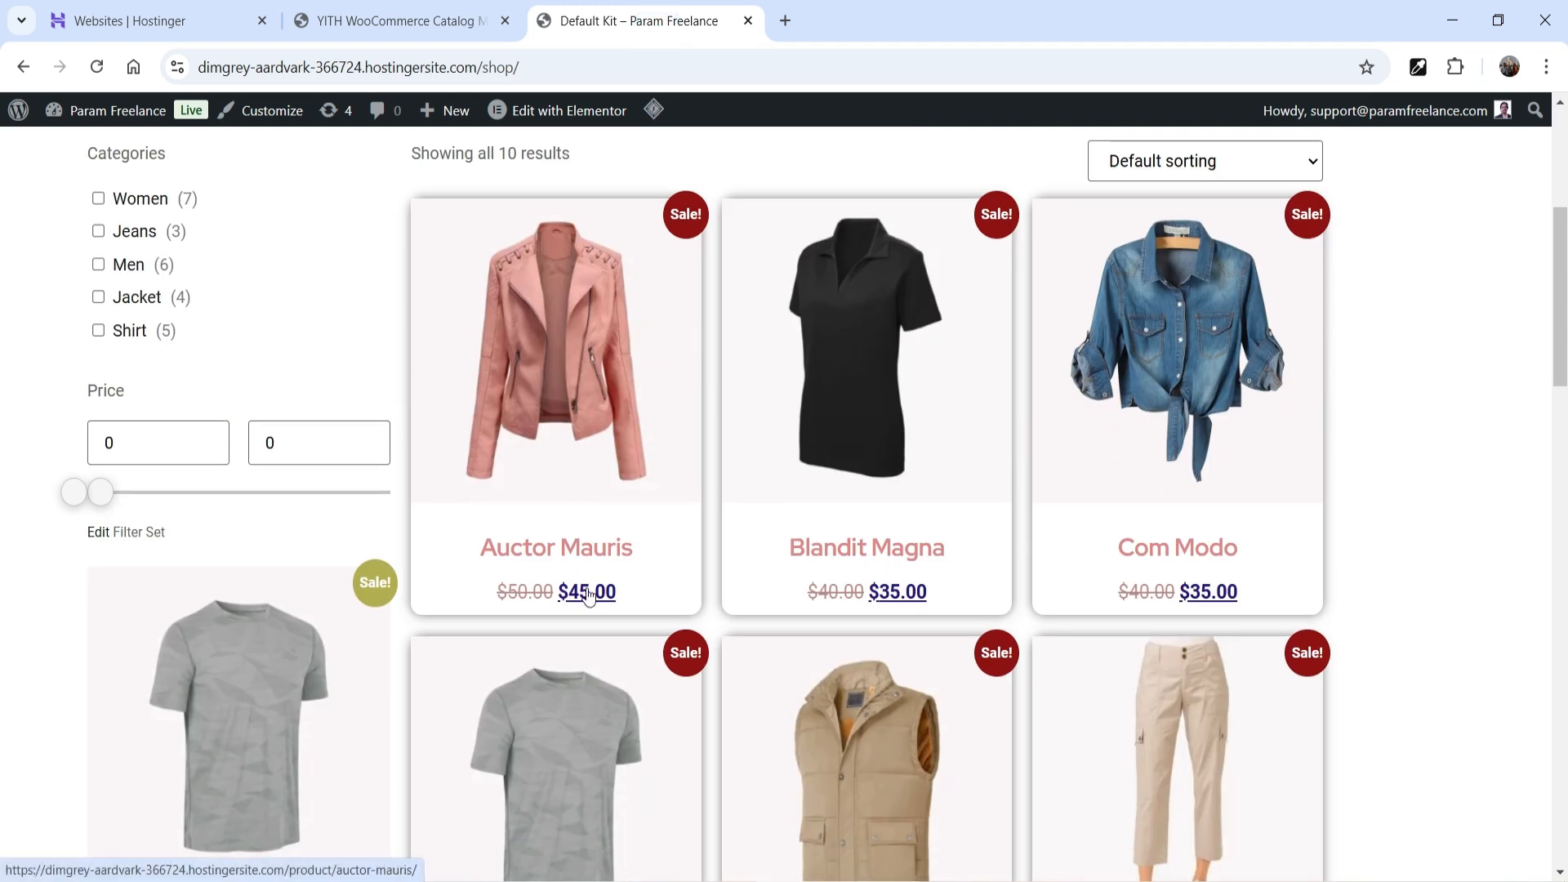
left_click(425, 18)
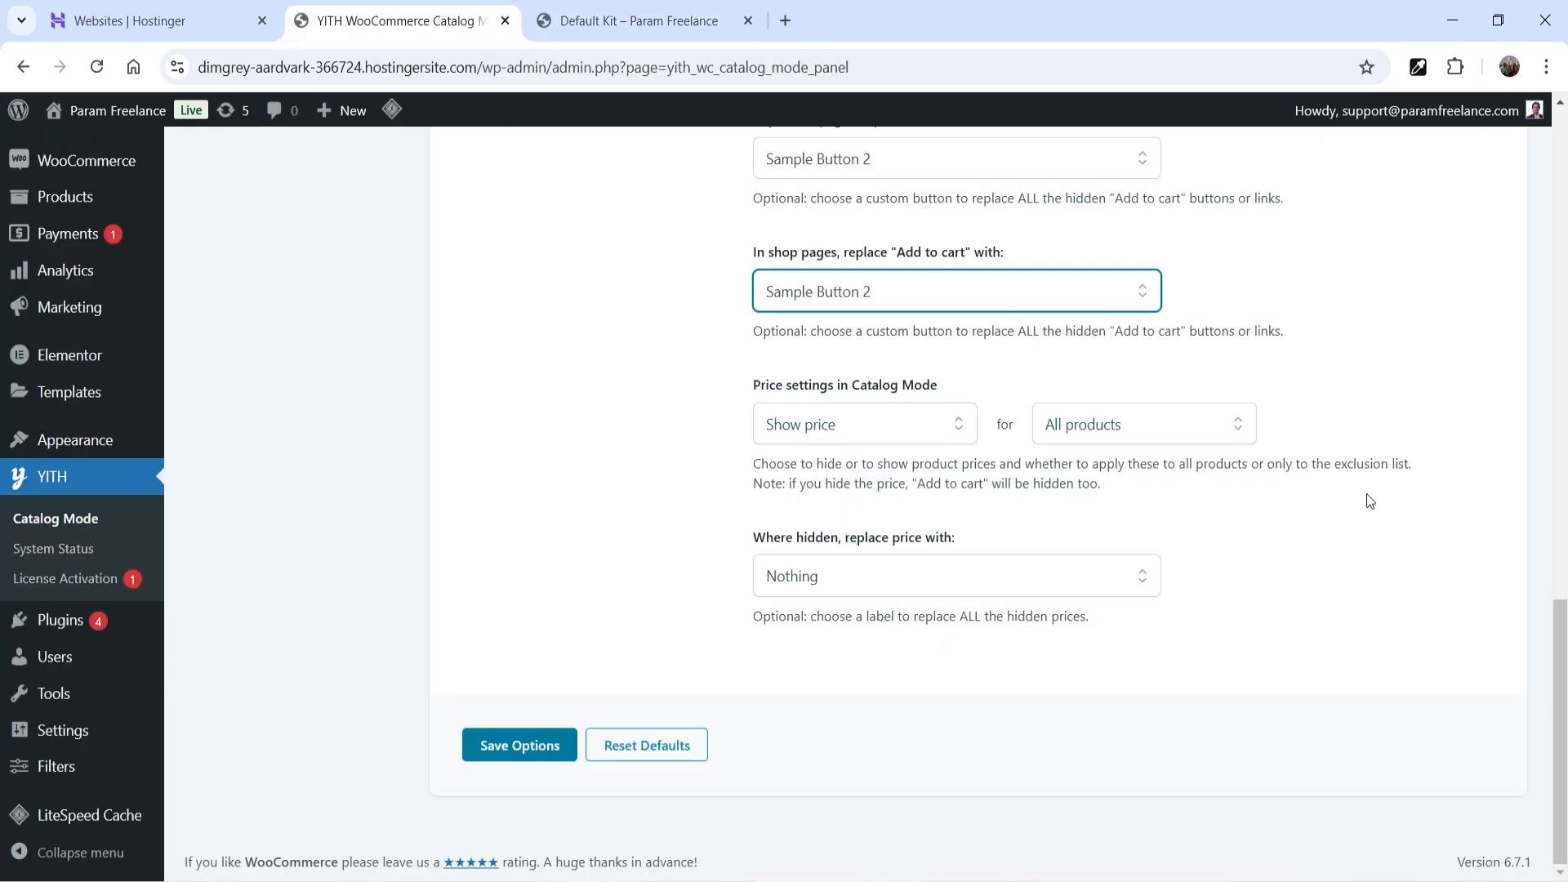
left_click(850, 582)
left_click(1387, 590)
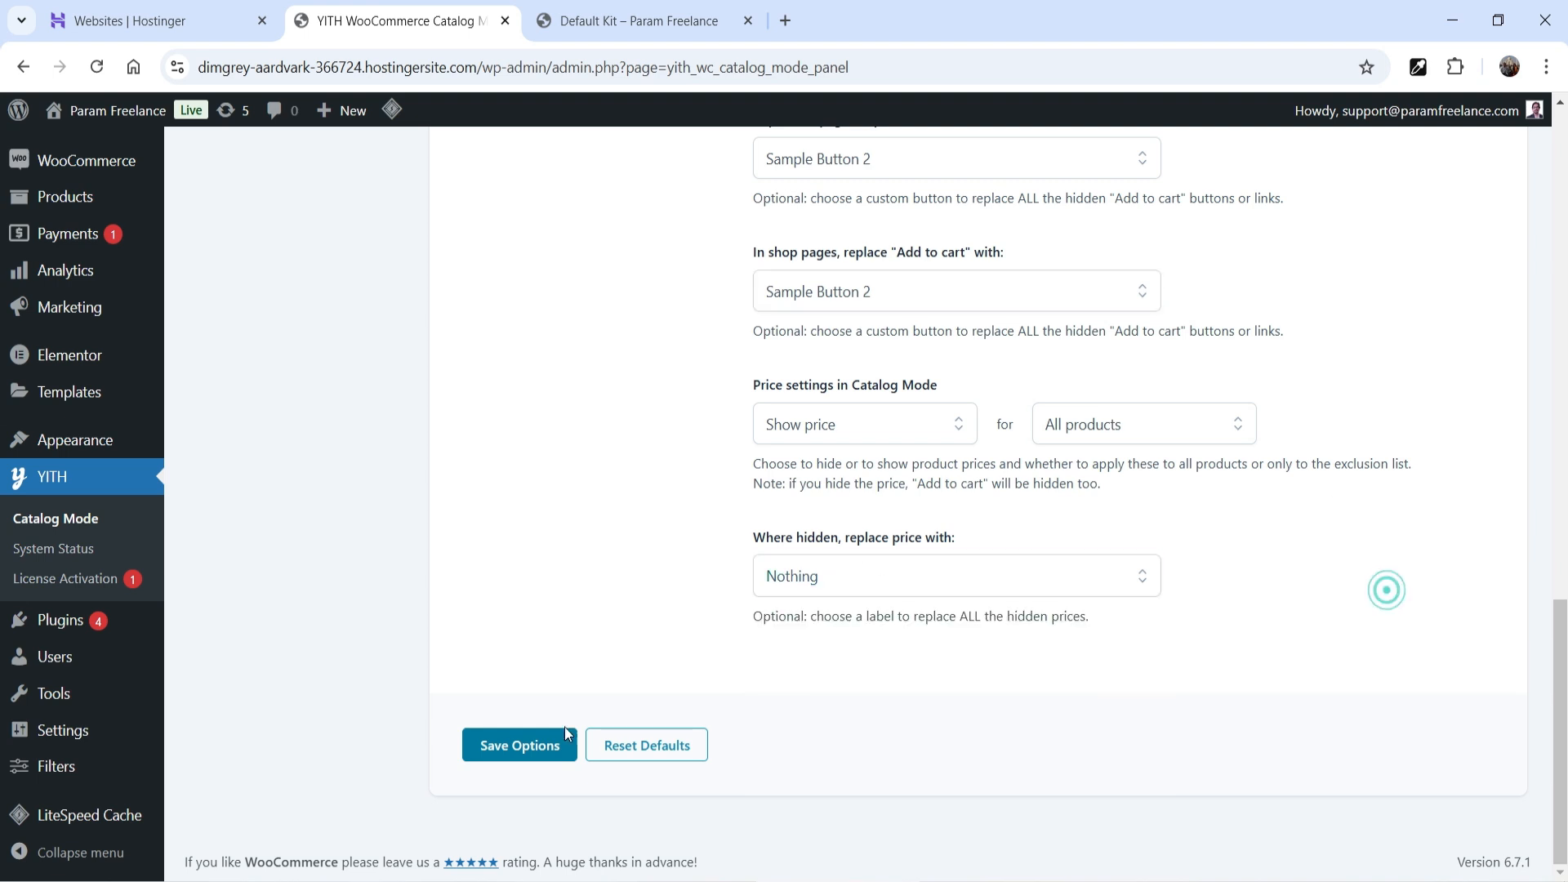
left_click(527, 758)
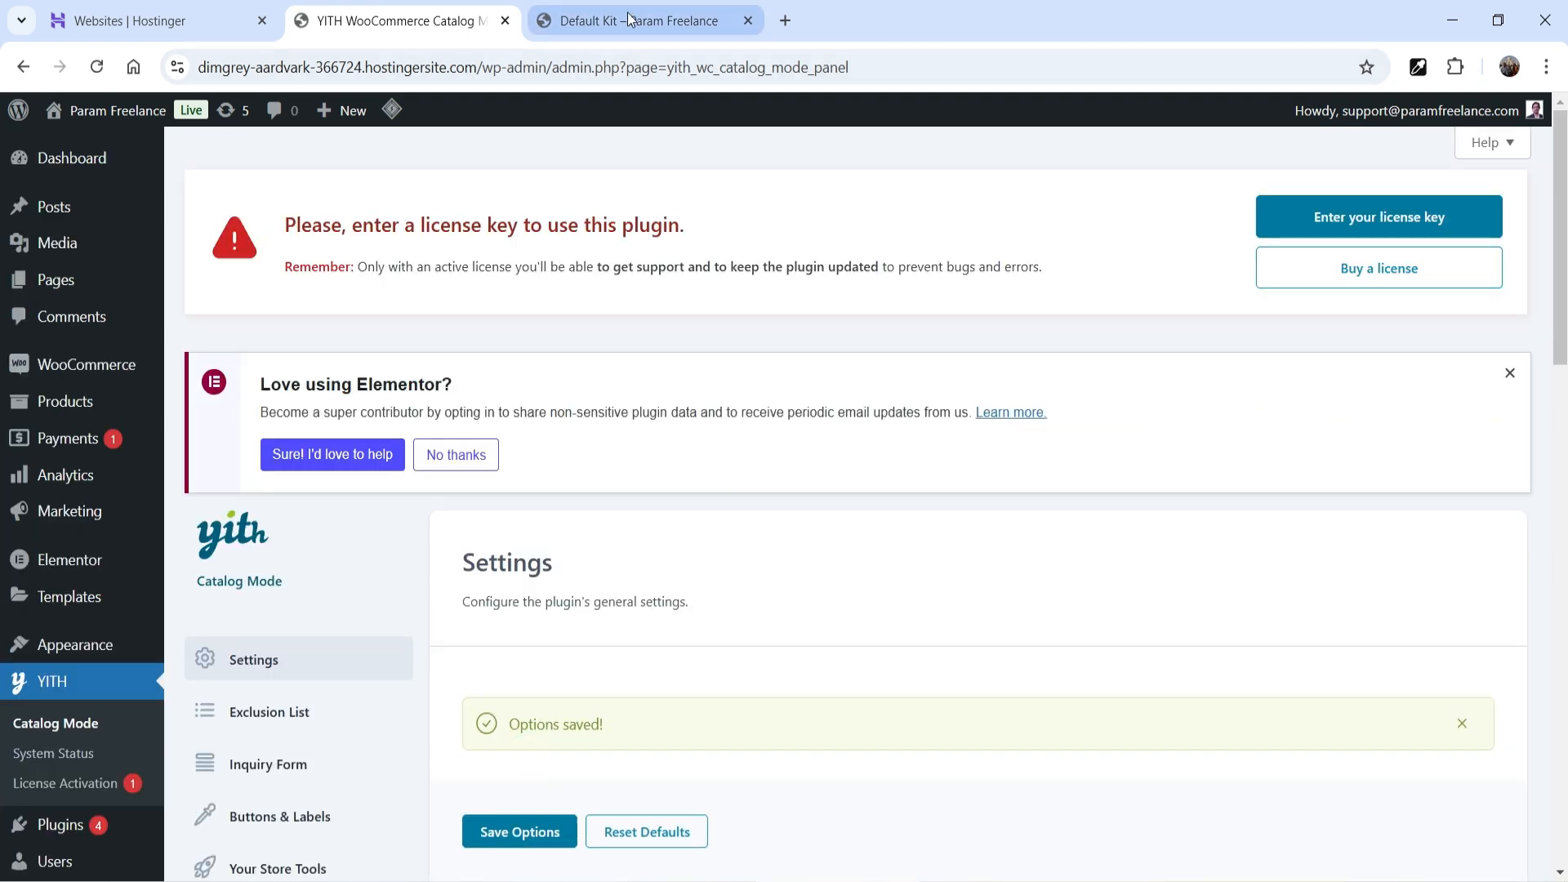
- Purge the LiteSpeed cache and check the Auctor Mauris product page has no Add to cart
left_click(707, 33)
mouse_move(653, 109)
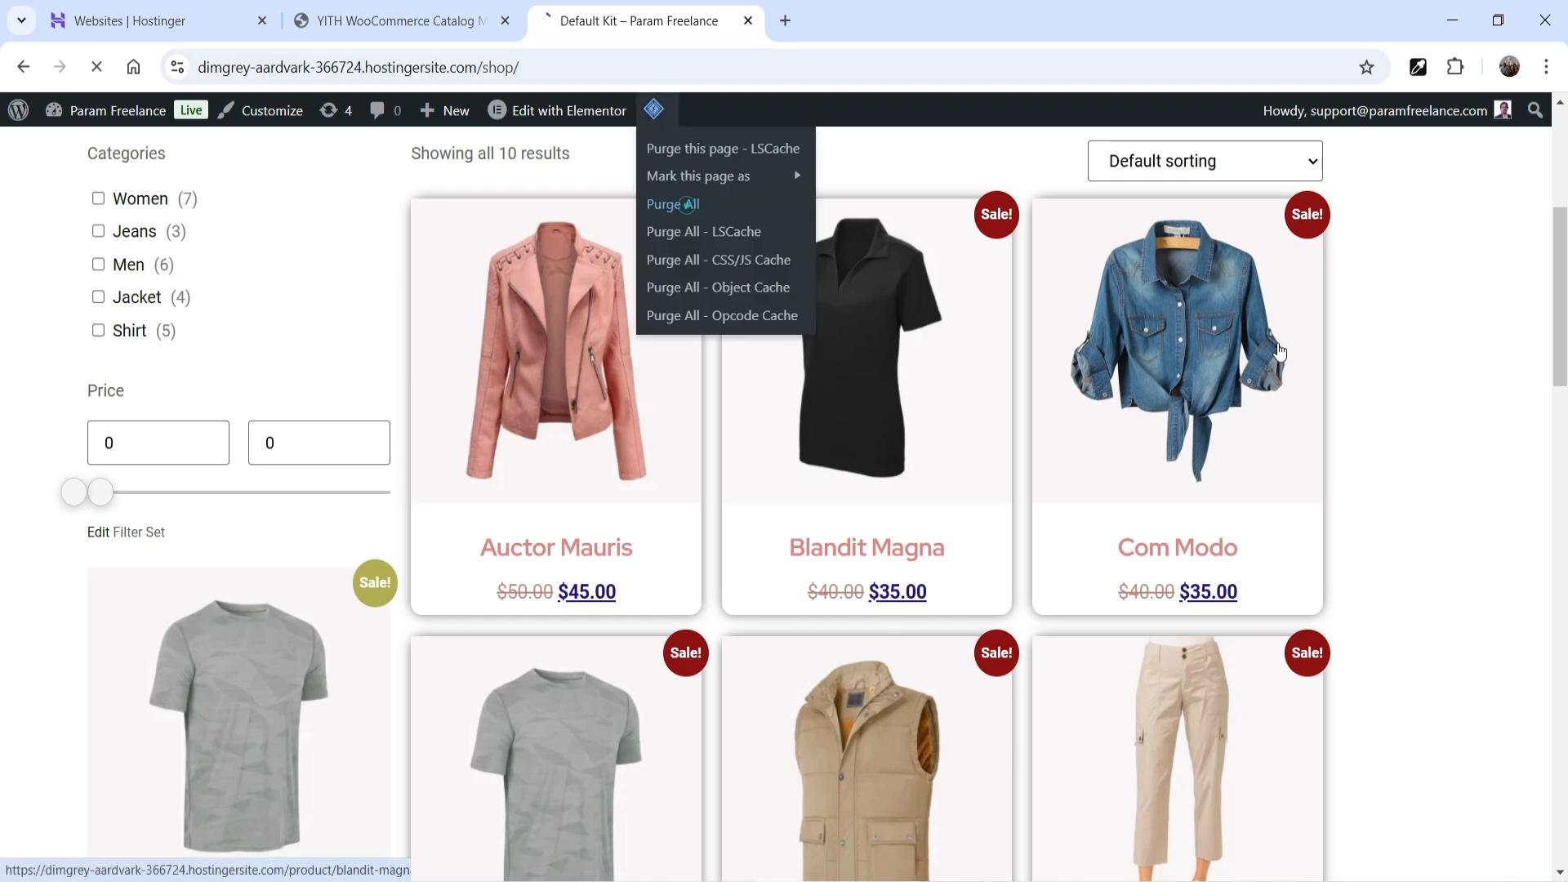
left_click(675, 205)
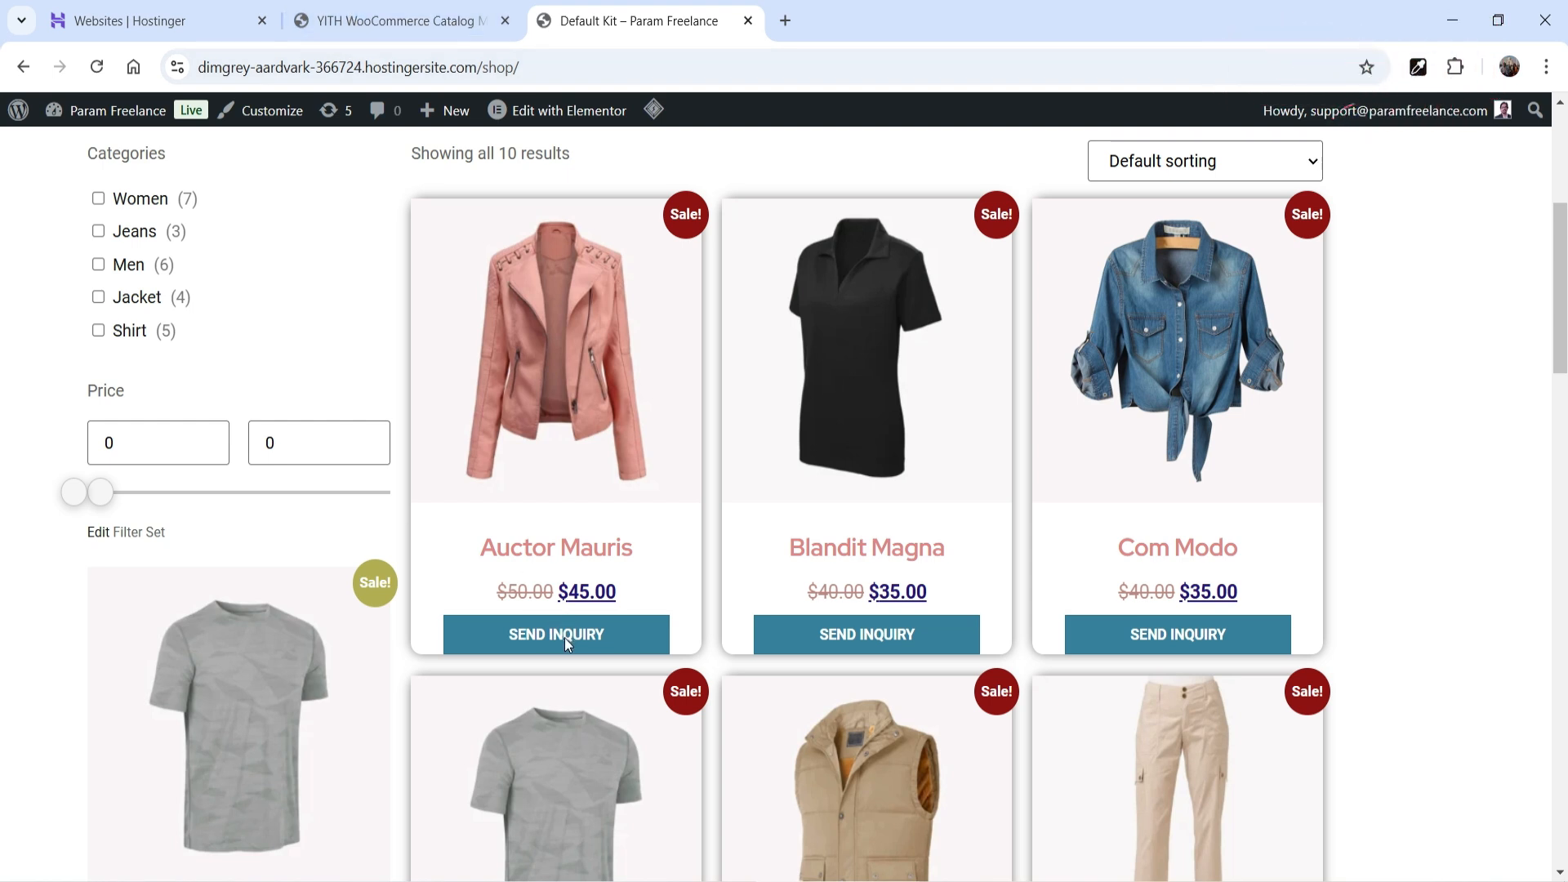
left_click(581, 387)
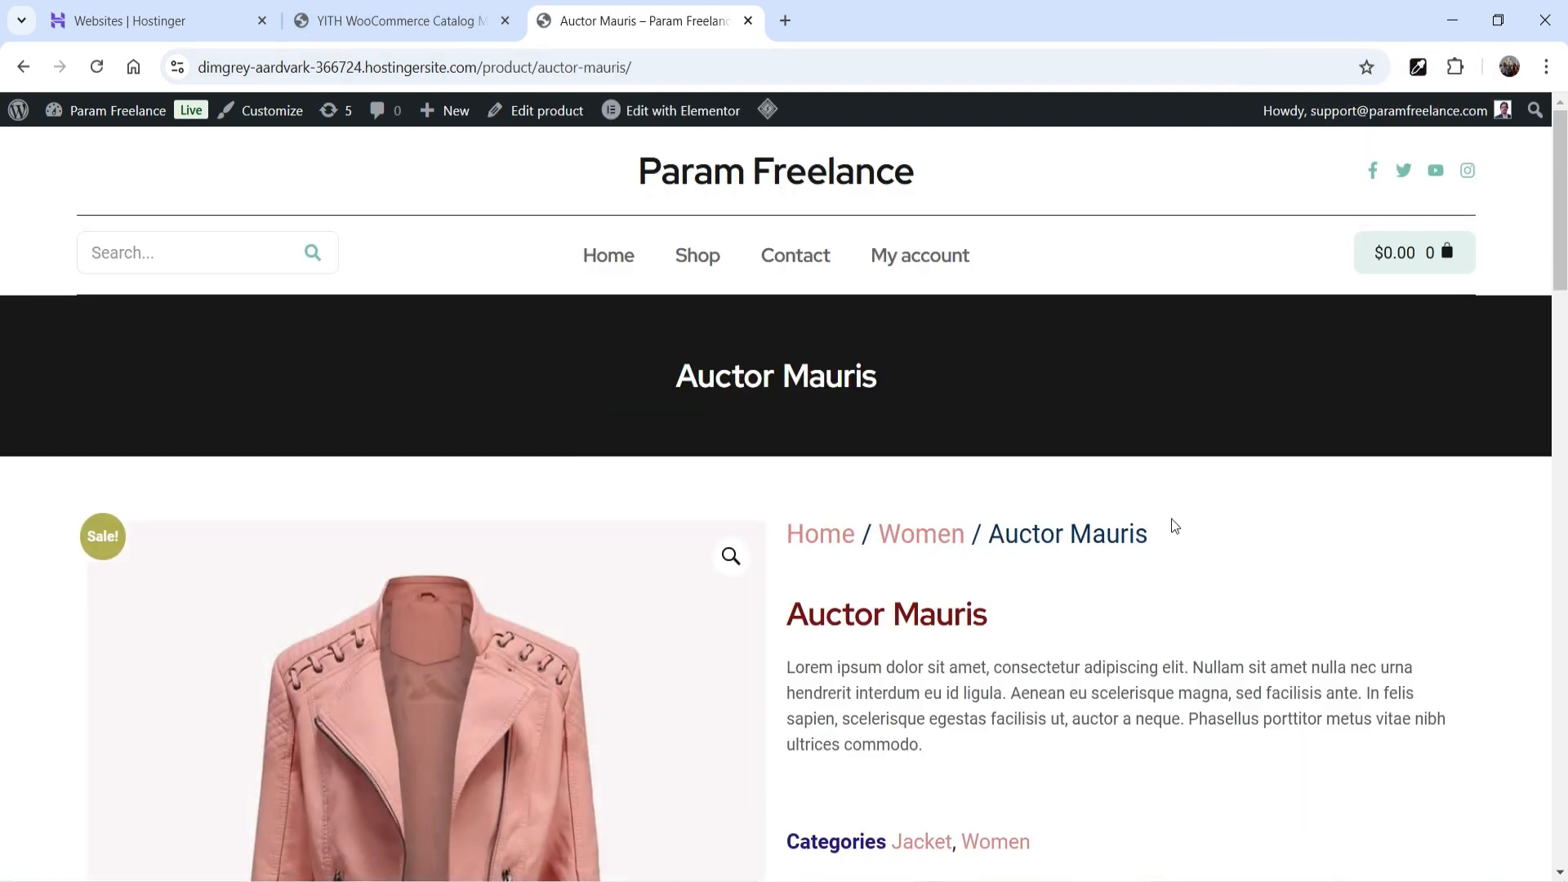
scroll(1071, 506, "down", 9)
scroll(1070, 509, "up", 9)
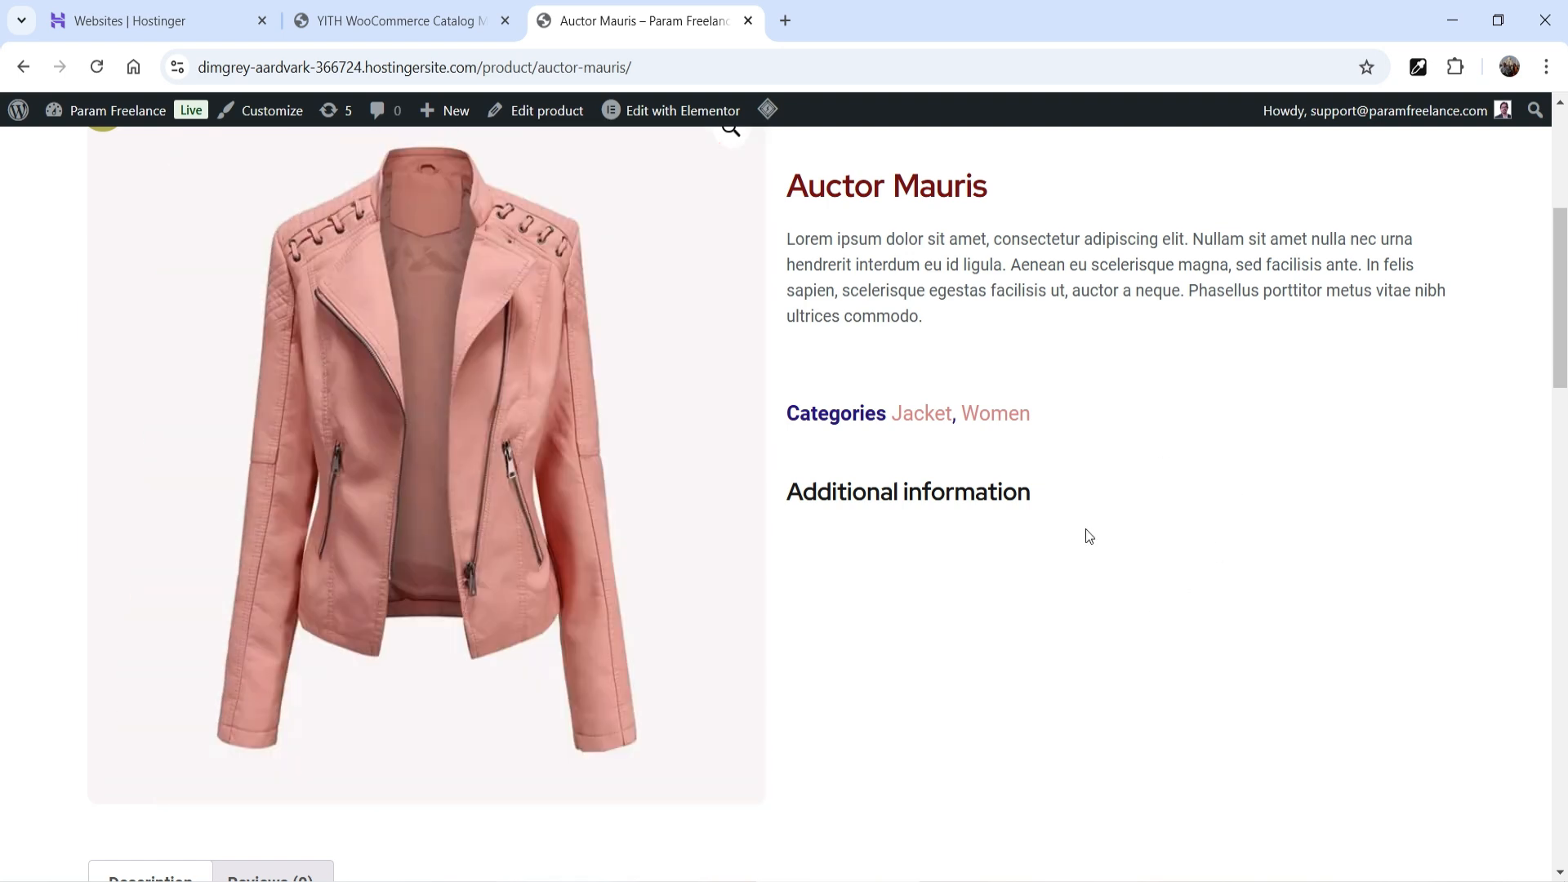
left_click(400, 21)
scroll(1112, 492, "down", 12)
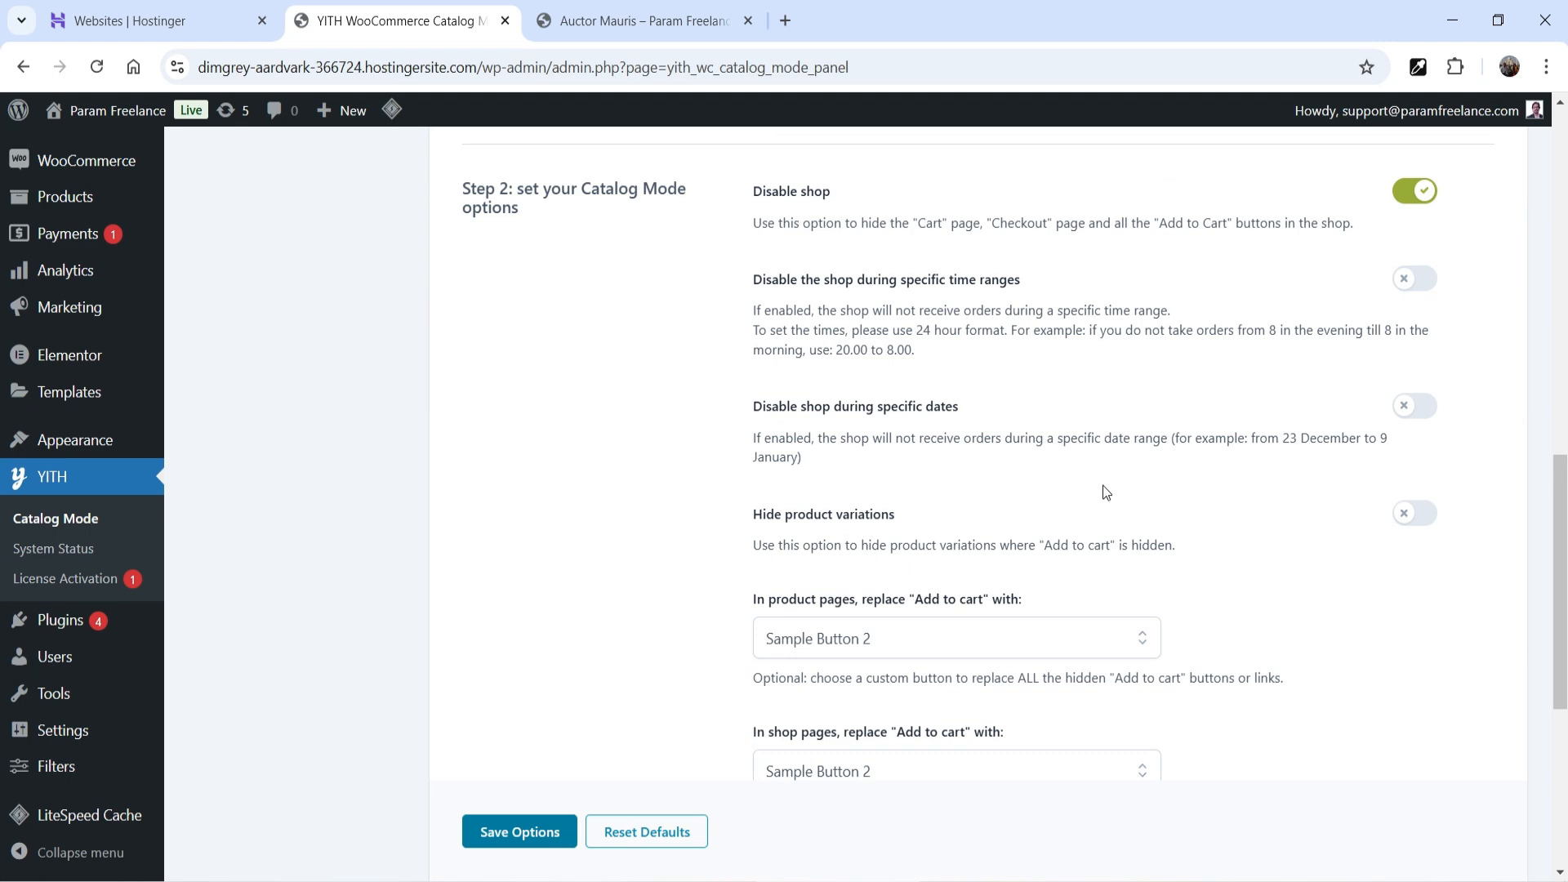
- Set Price settings to Hide price for all products and save
scroll(1103, 491, "down", 5)
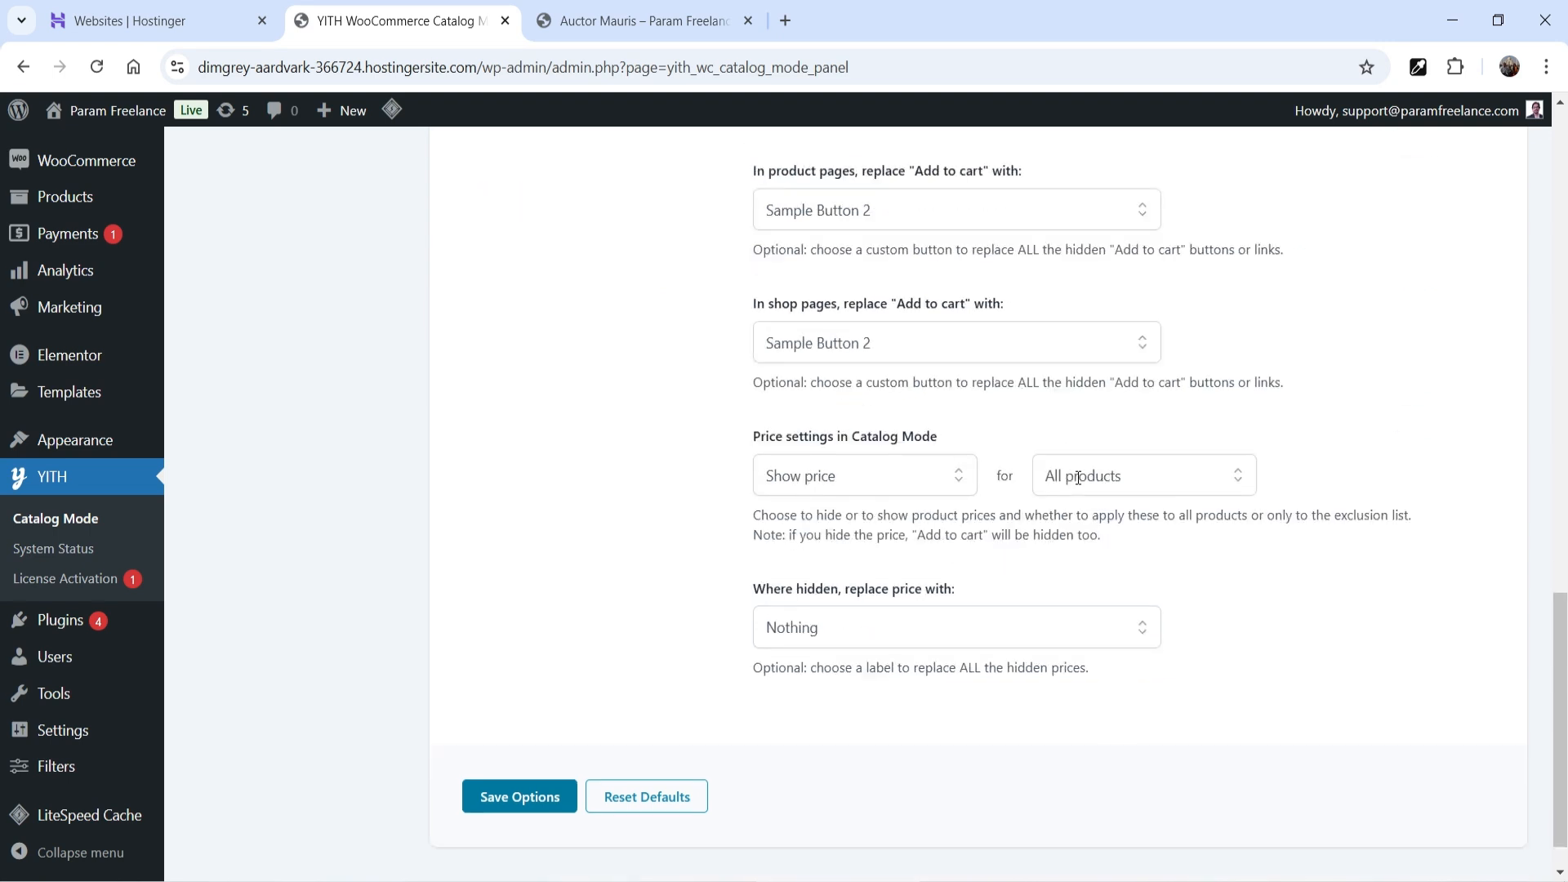
left_click(854, 482)
left_click(849, 562)
left_click(606, 521)
left_click(531, 799)
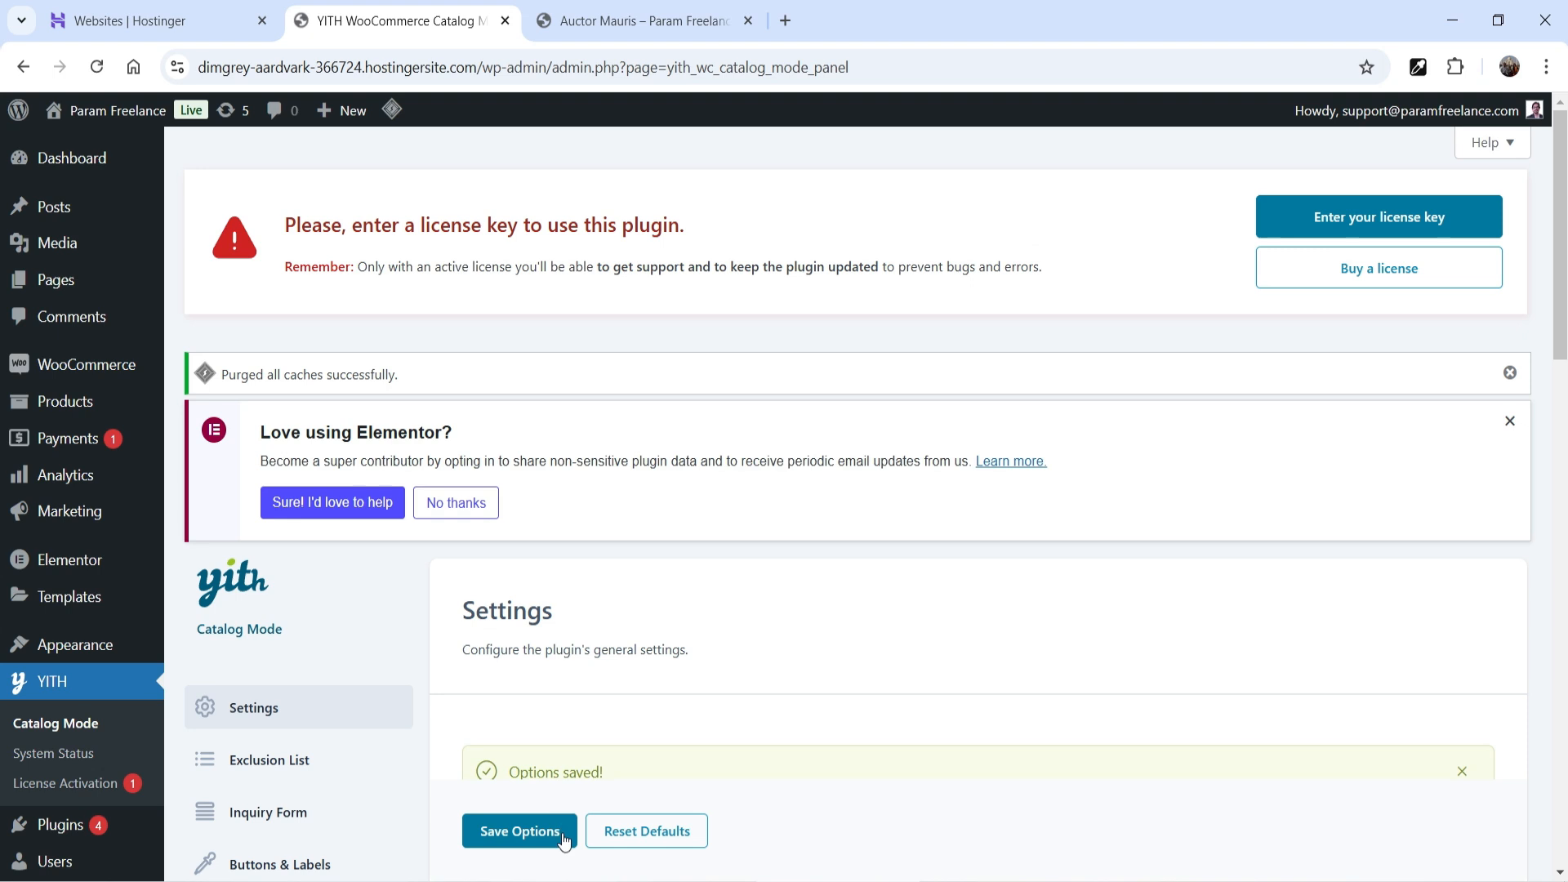
- Reload the storefront shop page to check that prices are hidden
left_click(612, 22)
scroll(680, 327, "up", 4)
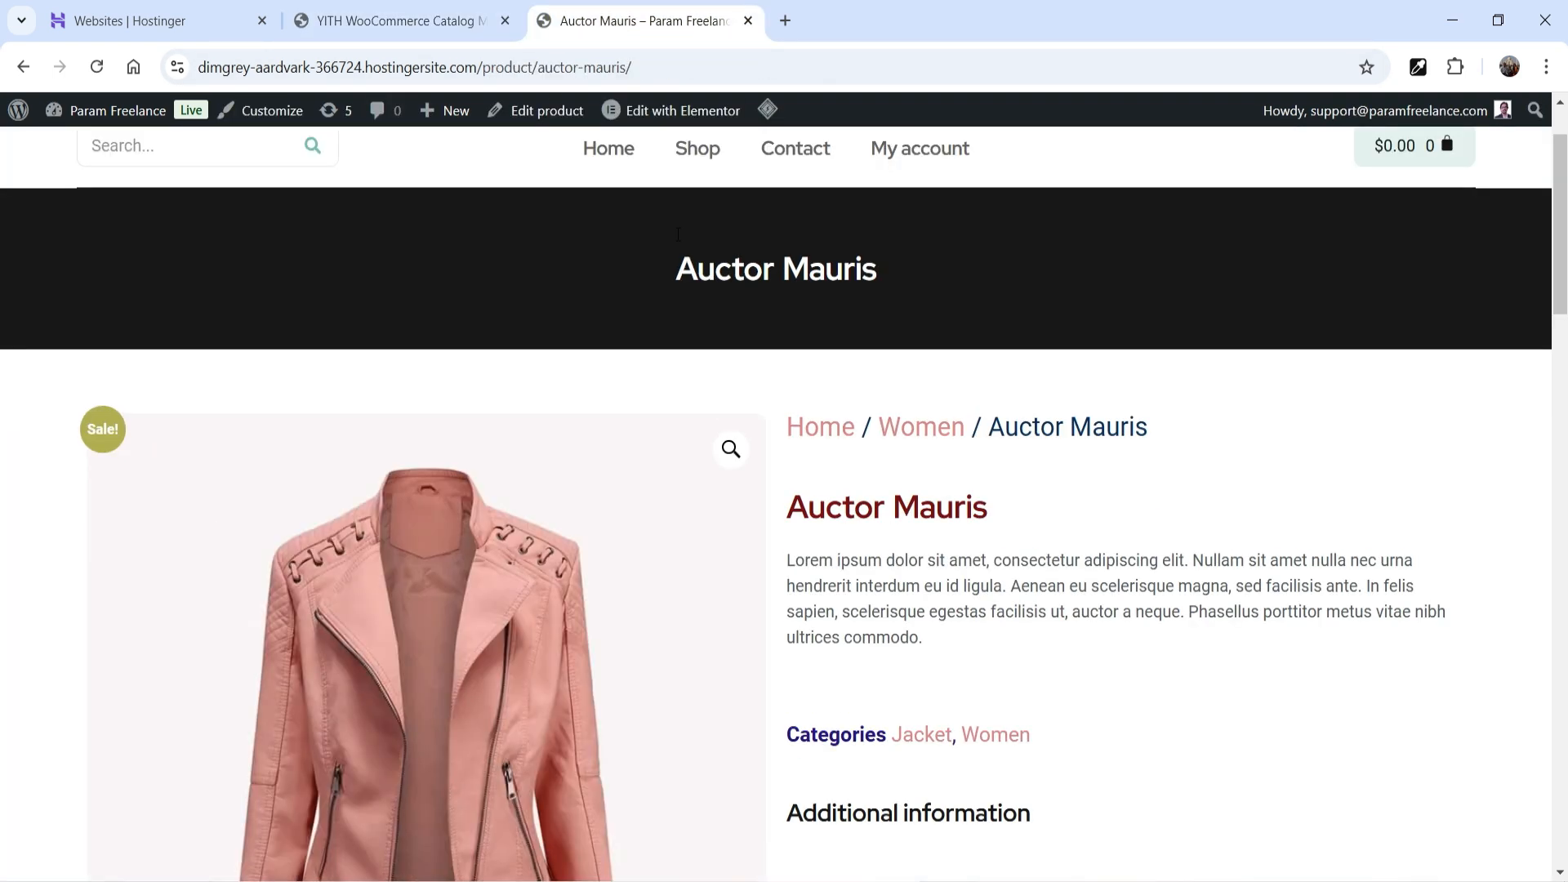
left_click(690, 148)
scroll(1218, 409, "down", 5)
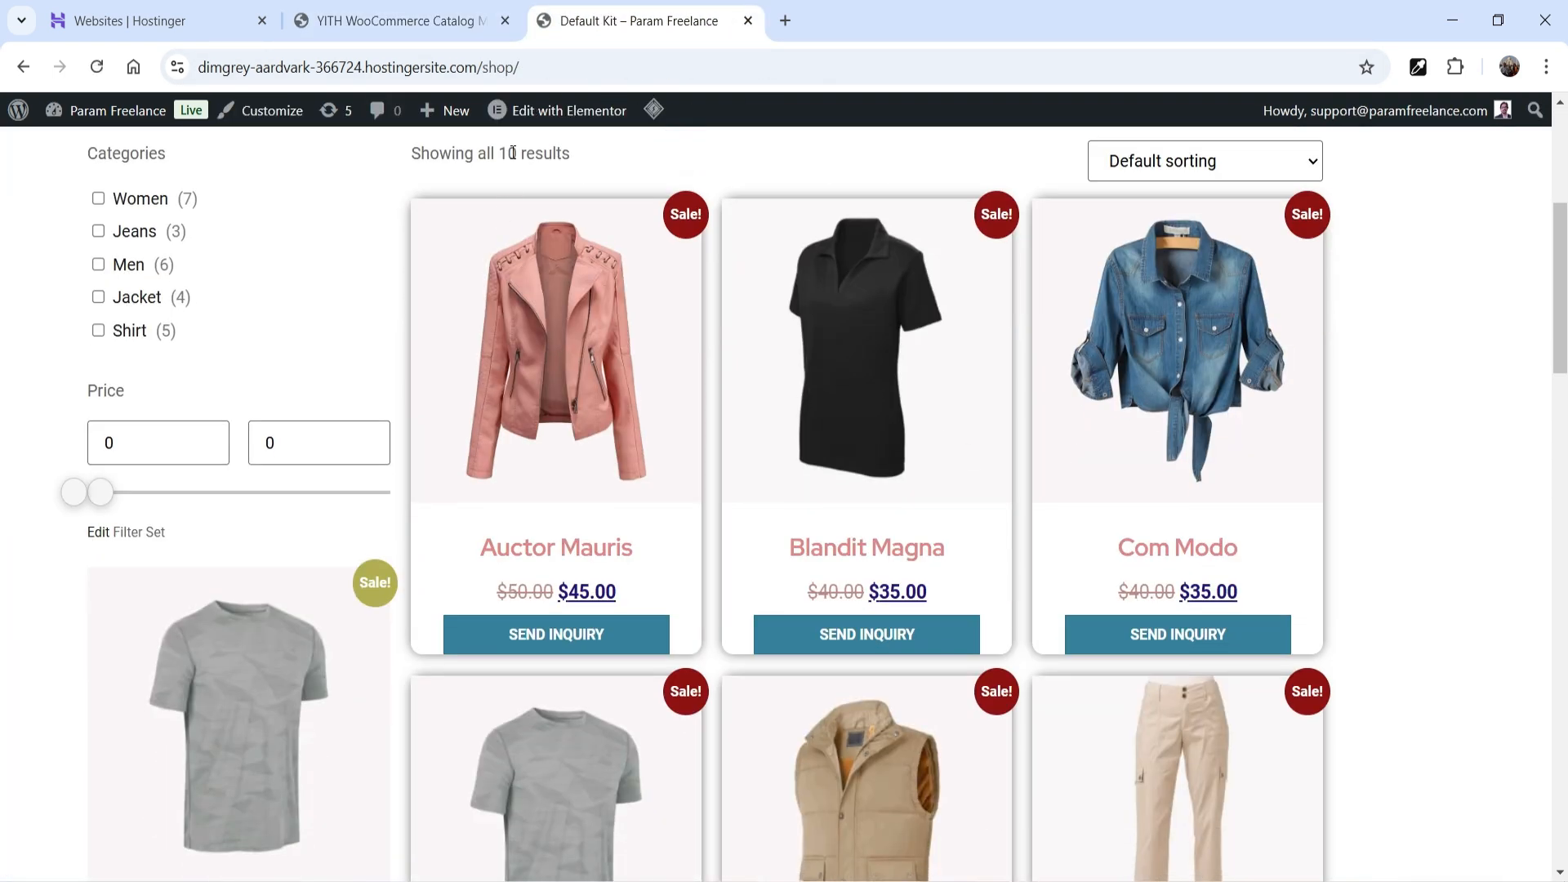
left_click(96, 67)
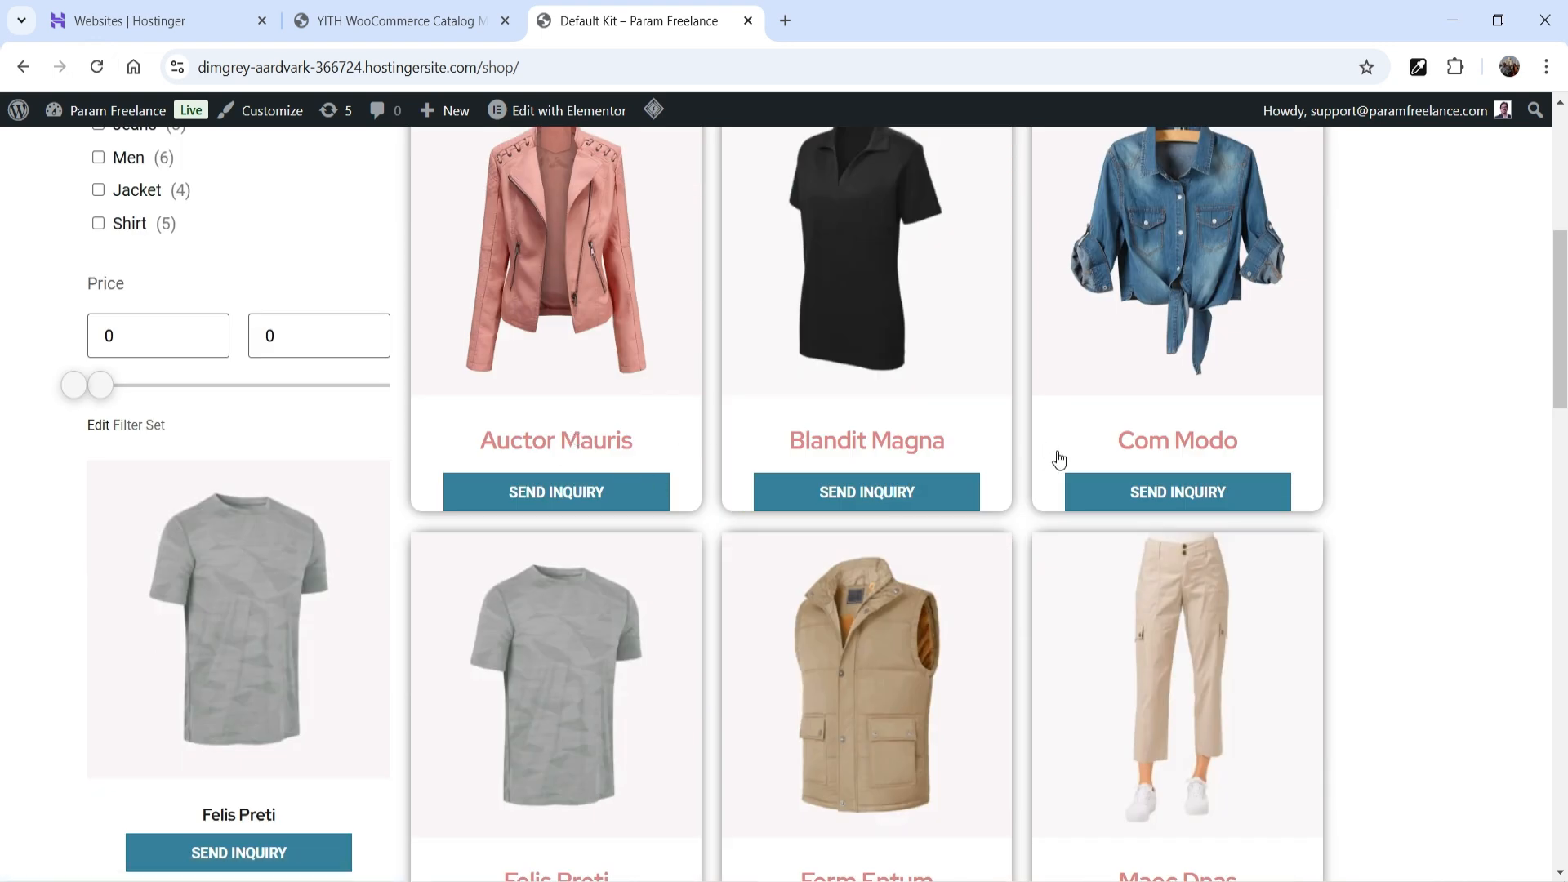
- Set Price settings back to Show price and save the options
left_click(415, 23)
scroll(841, 455, "down", 15)
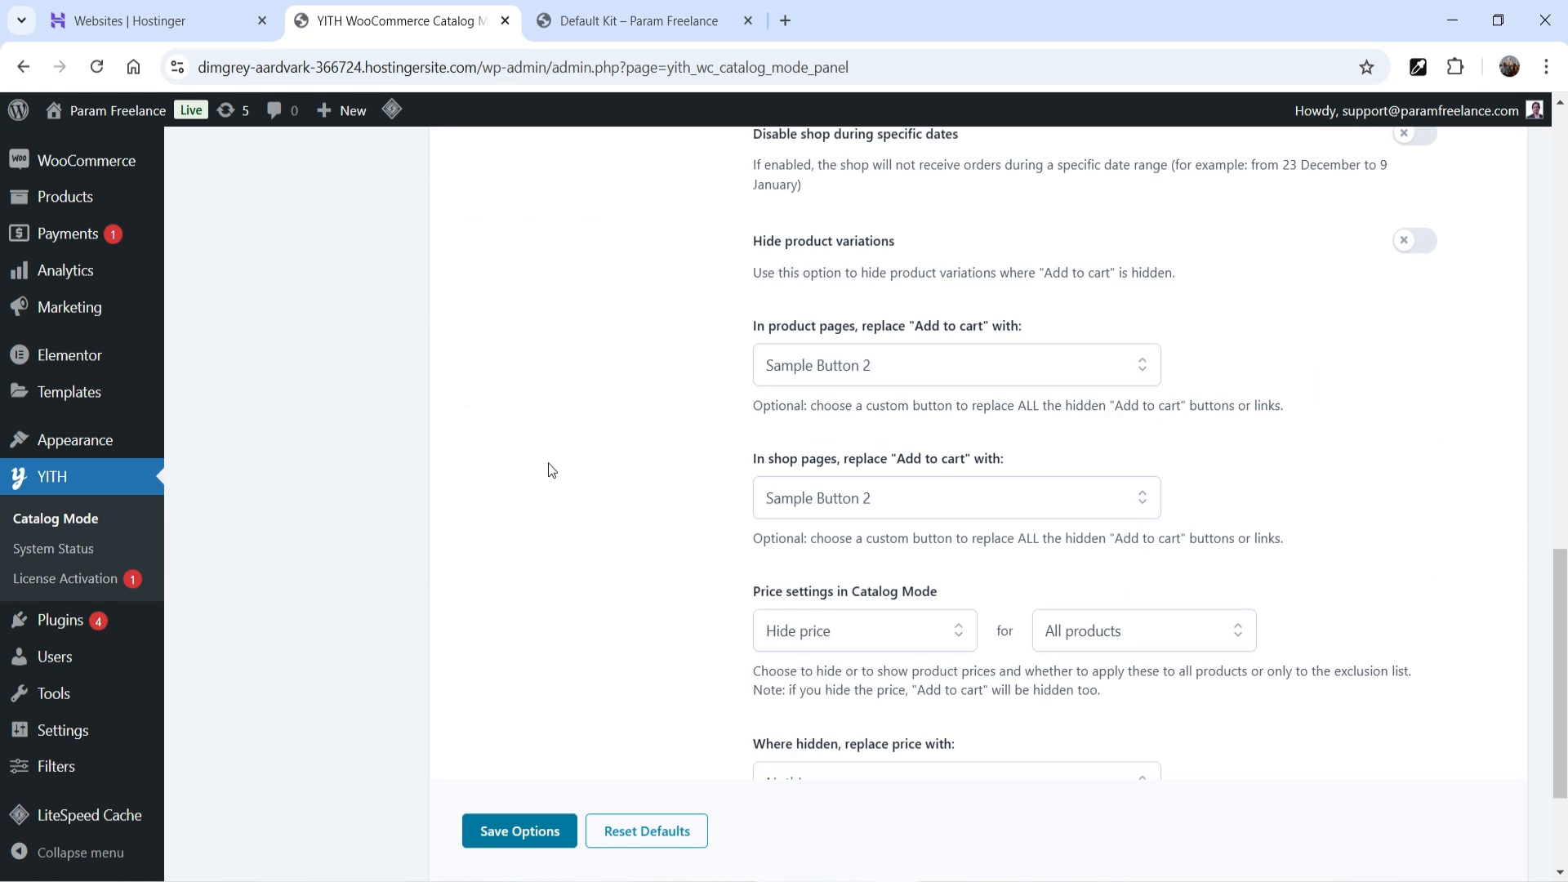
left_click(825, 425)
left_click(825, 474)
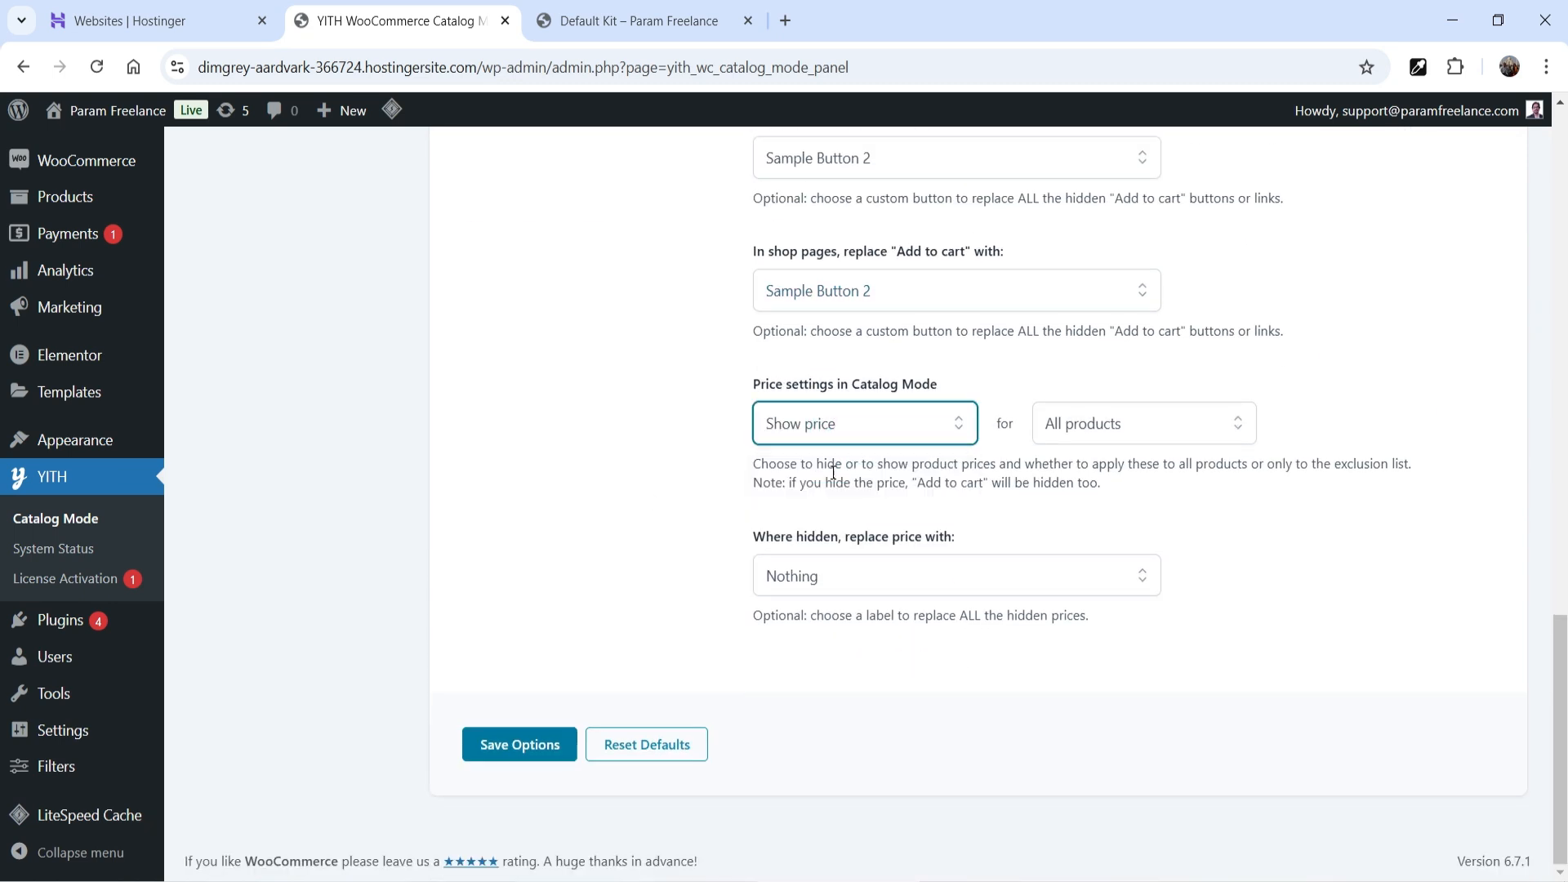
left_click(619, 462)
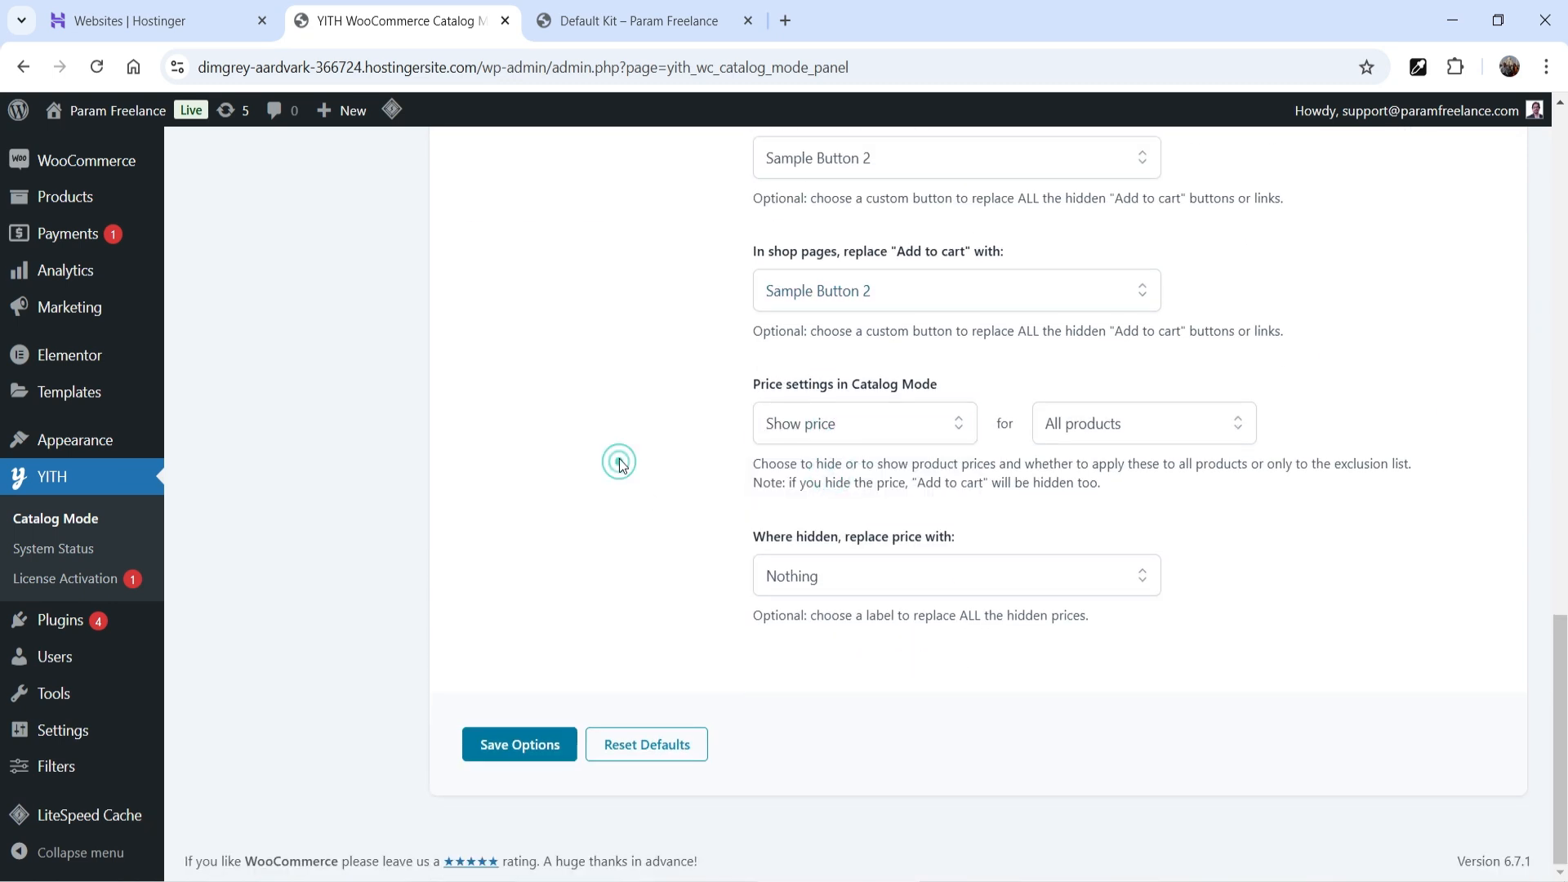
left_click(522, 744)
- Open the catalog mode Exclusion List
scroll(1040, 602, "down", 16)
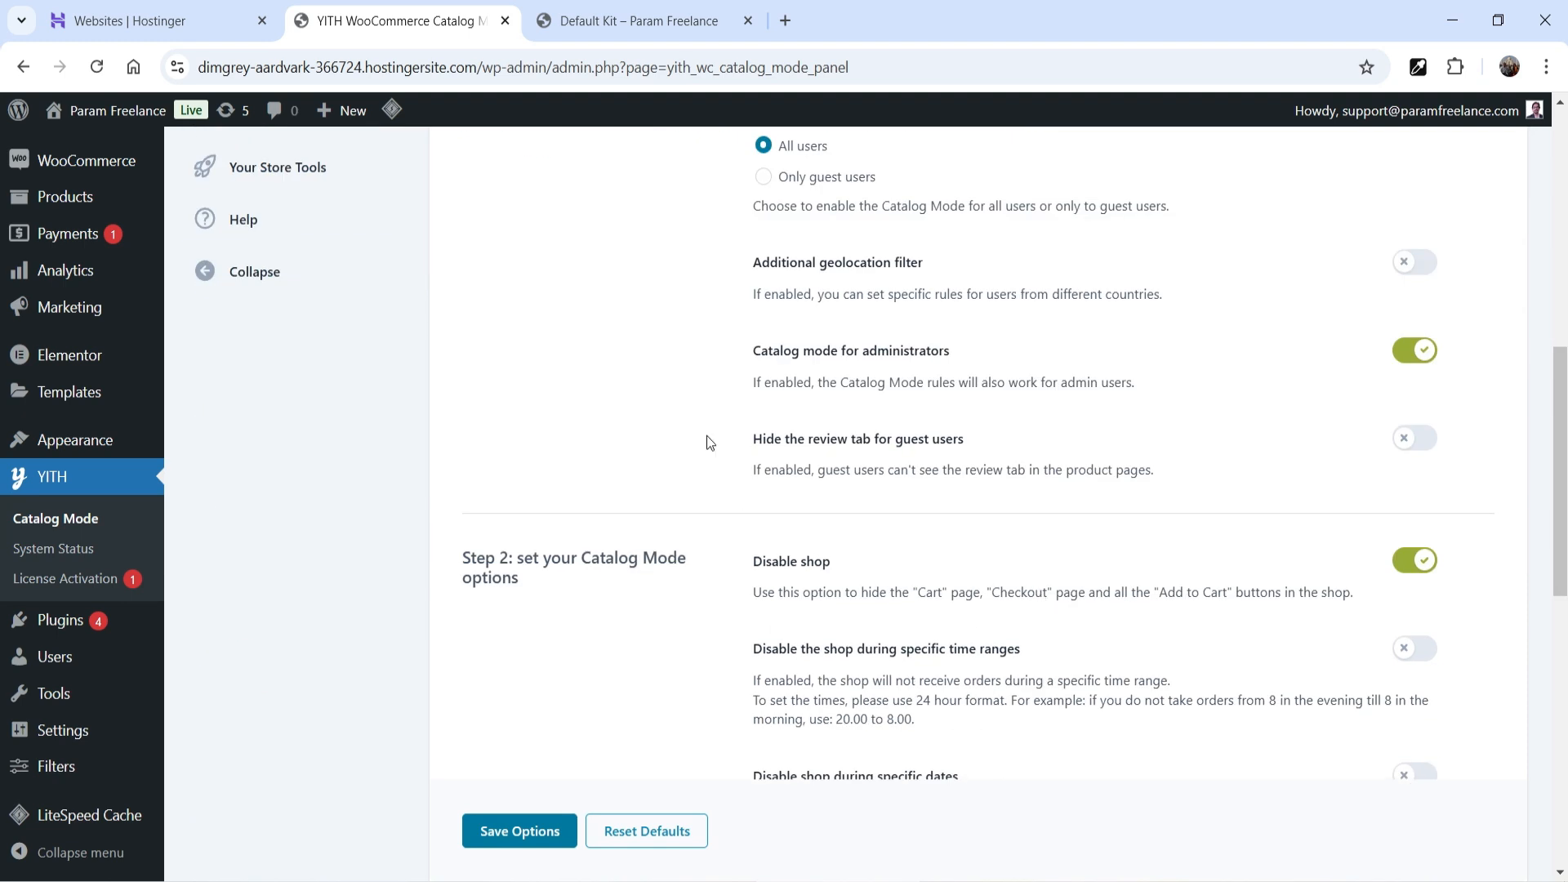
scroll(929, 479, "up", 5)
scroll(802, 542, "up", 10)
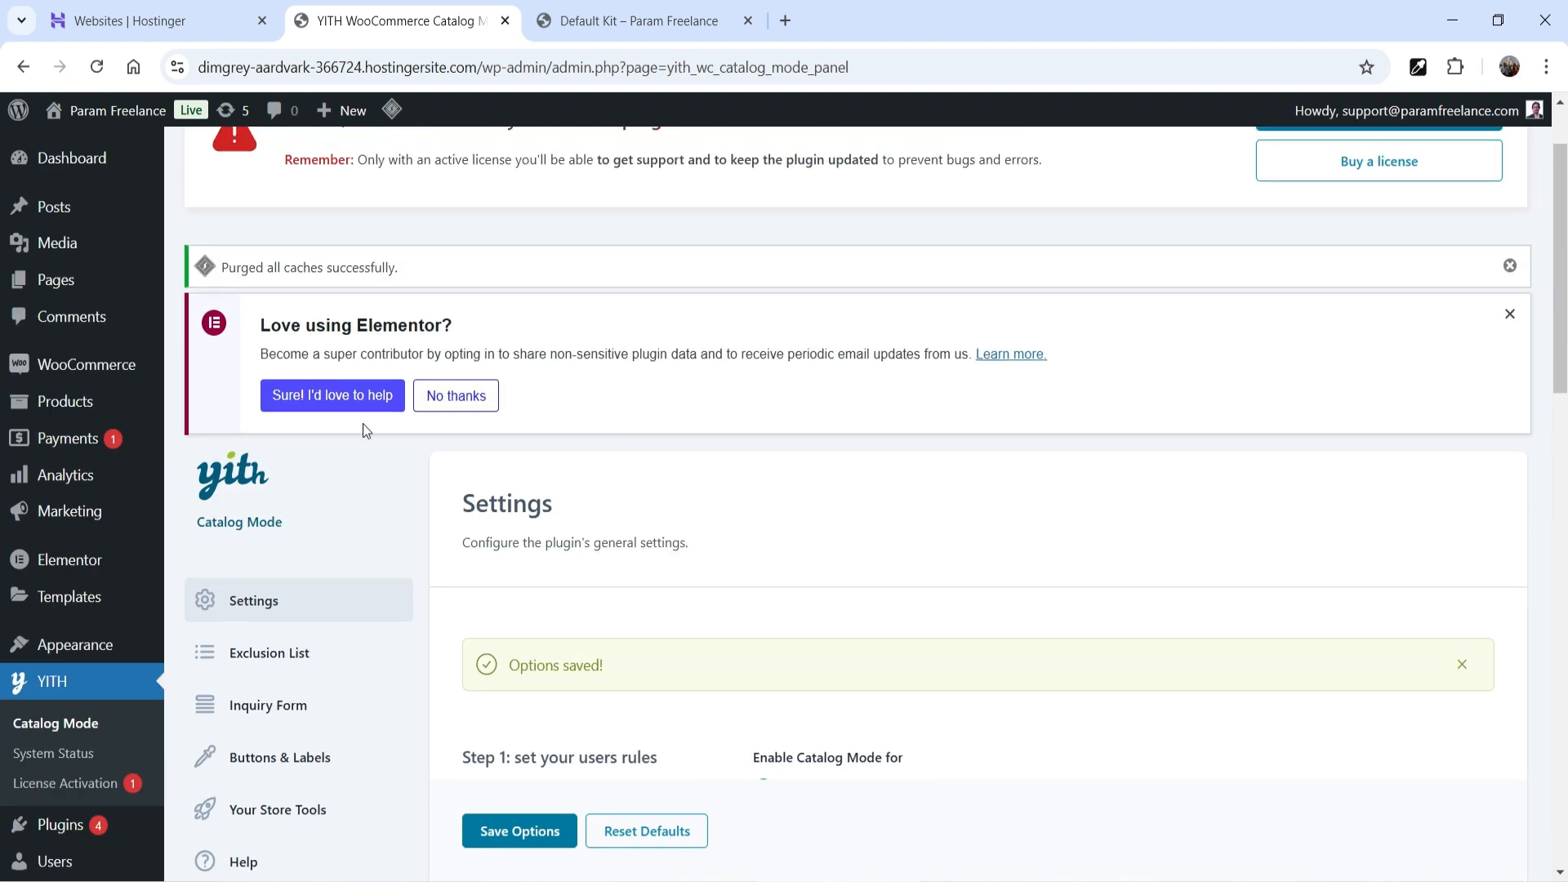
left_click(317, 648)
scroll(1106, 504, "down", 3)
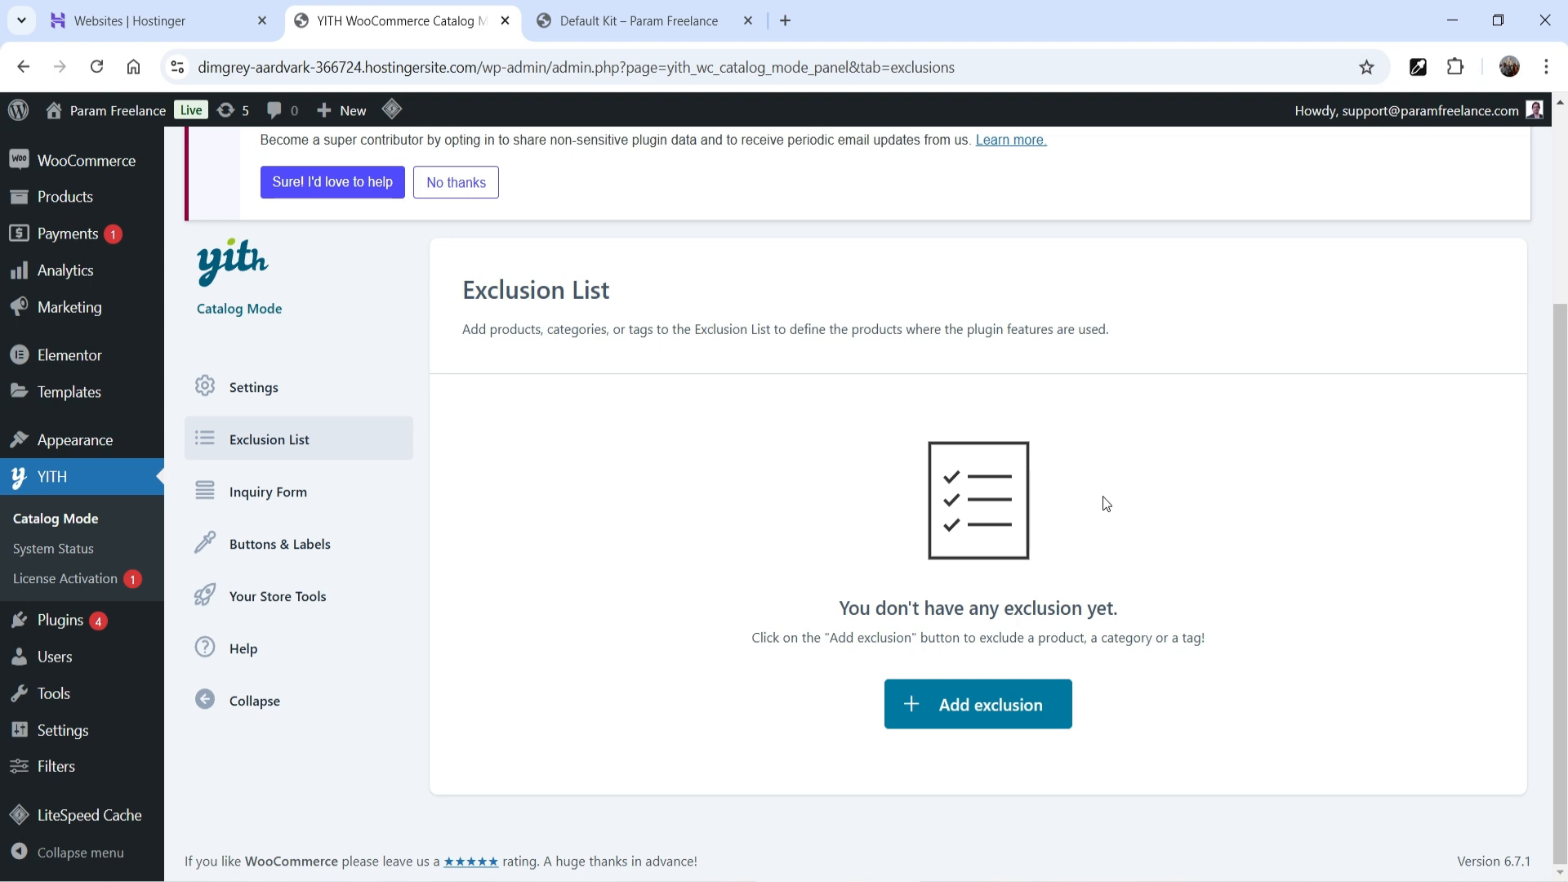
- Start a new exclusion and set its item type to Categories
left_click(976, 717)
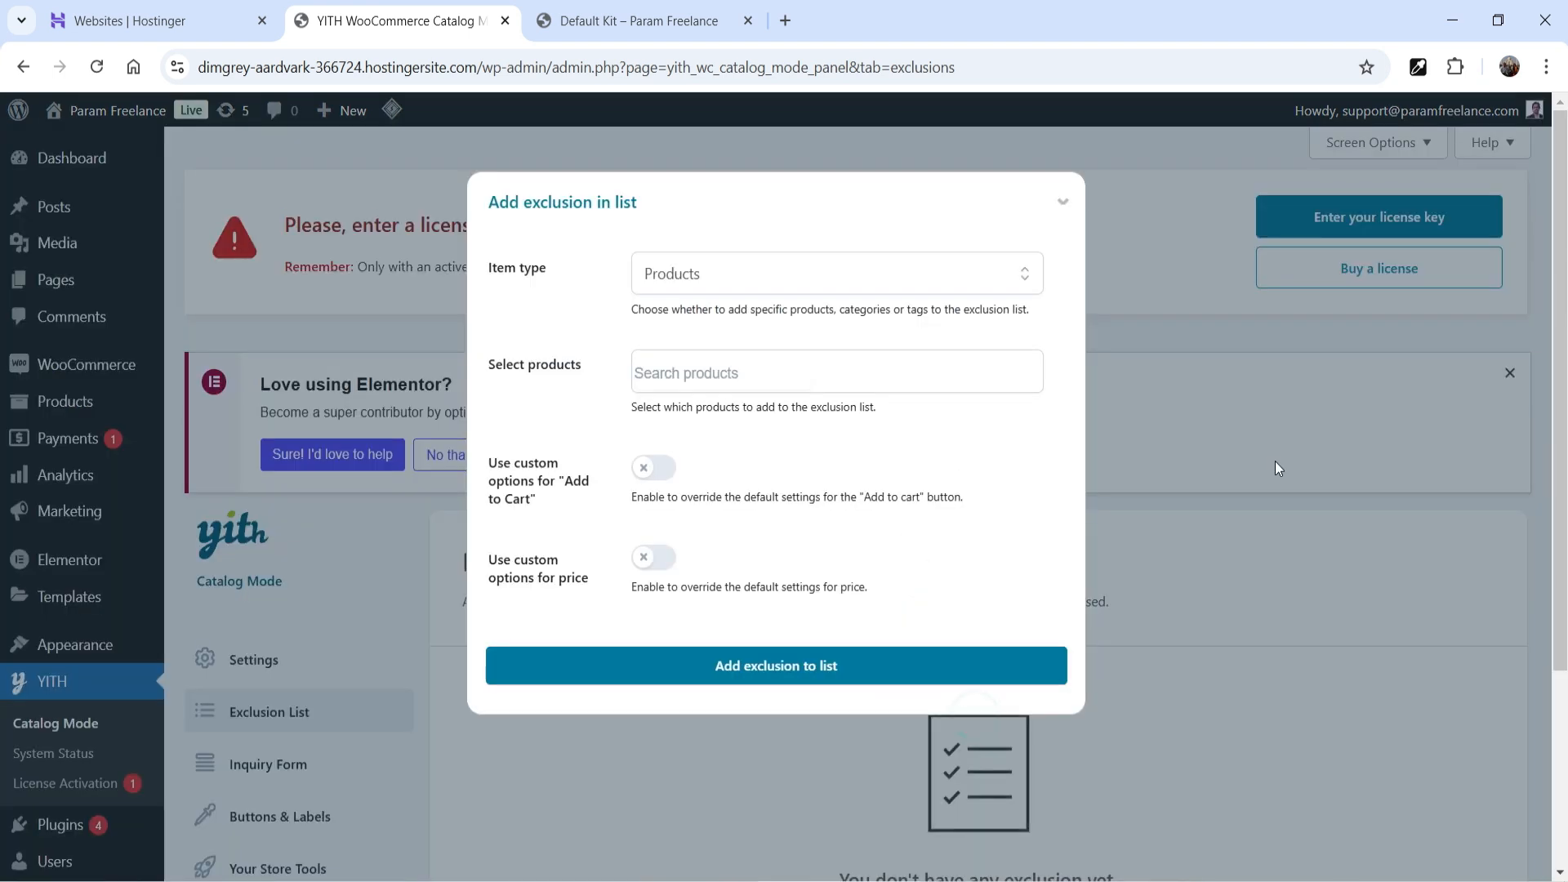
left_click(719, 288)
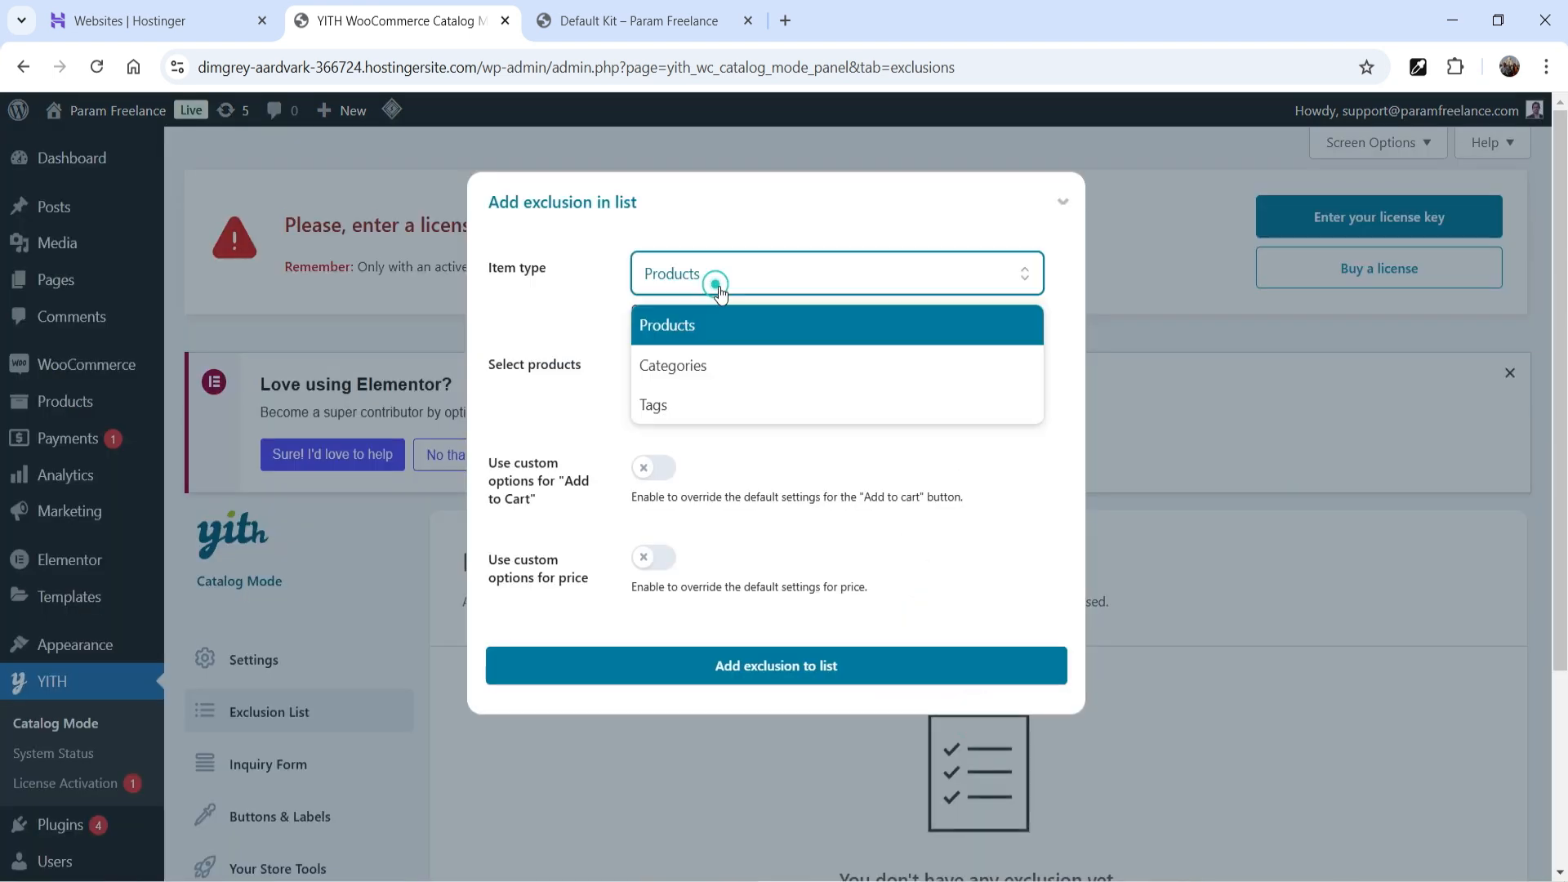
left_click(719, 363)
left_click(735, 258)
left_click(719, 354)
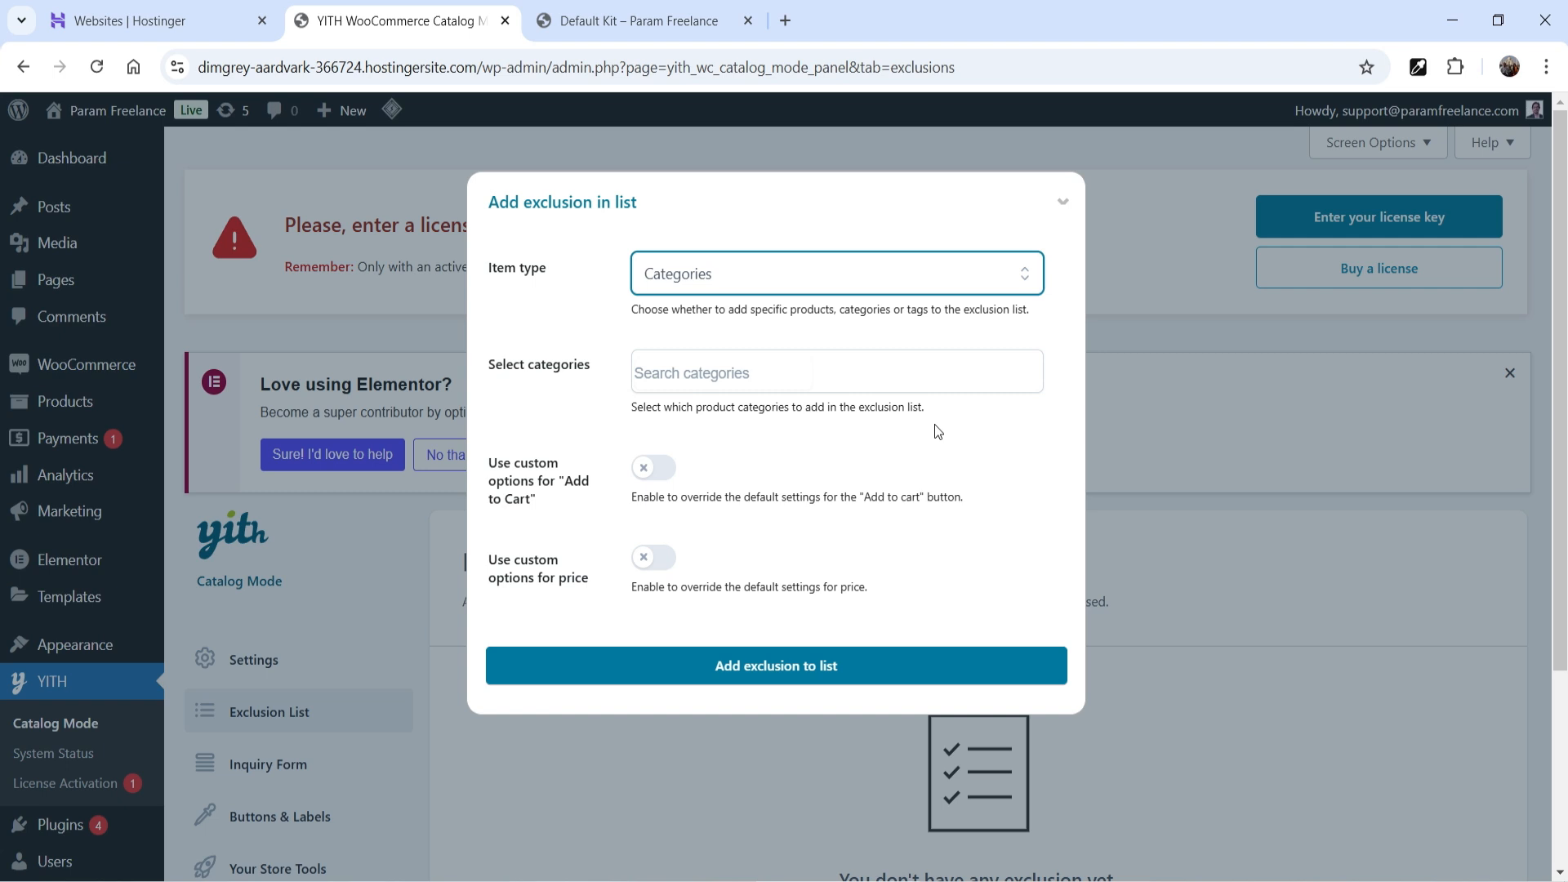
- Search for 'women' and add the Women category to the exclusion list
left_click(645, 25)
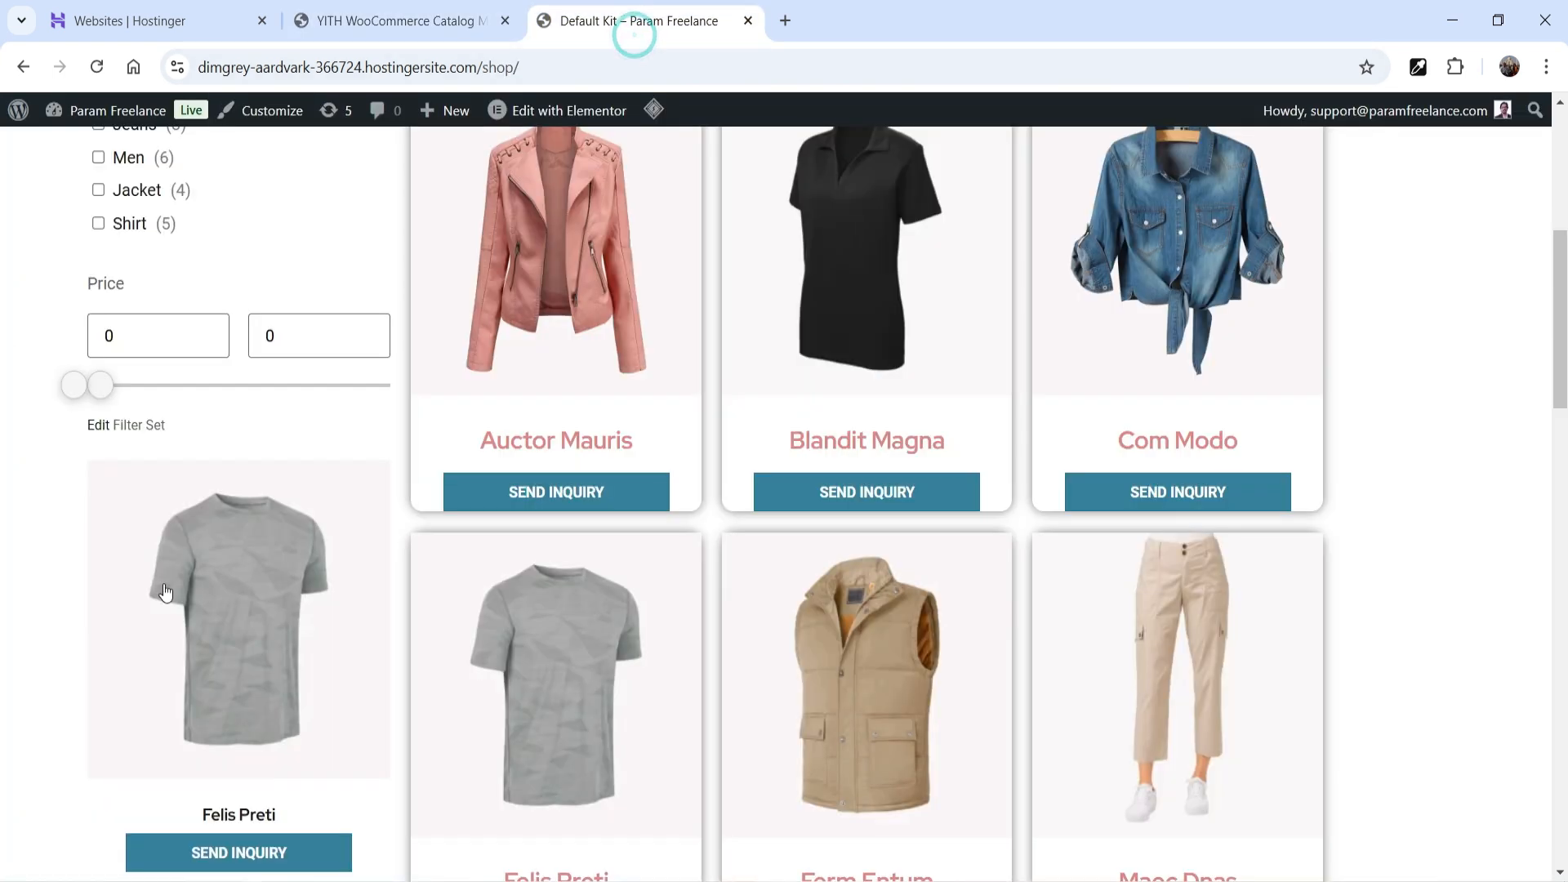
scroll(59, 417, "up", 4)
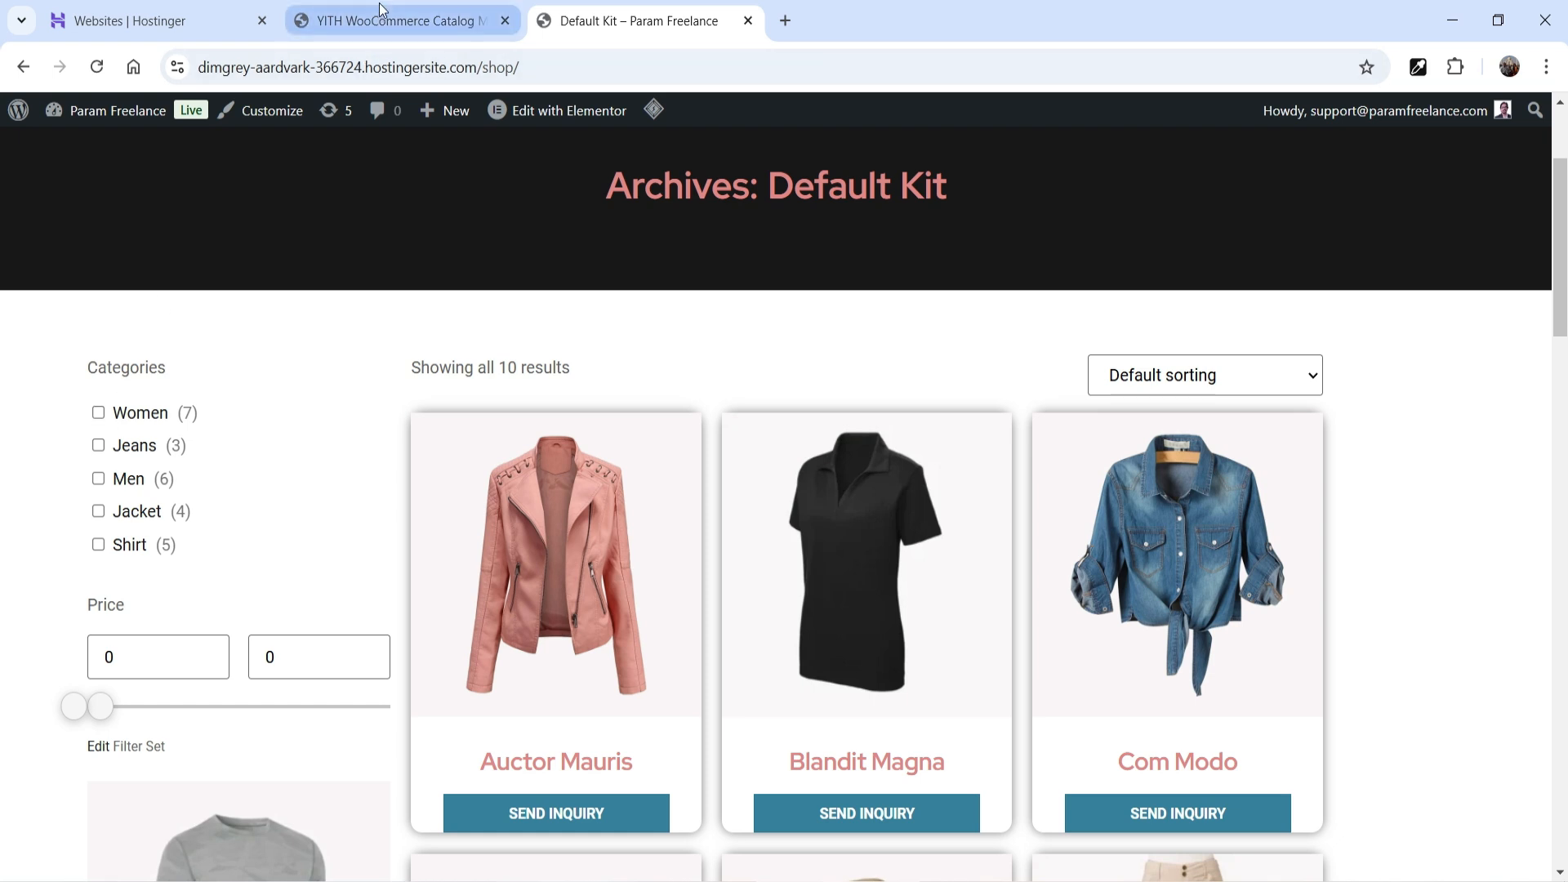
left_click(400, 20)
left_click(683, 372)
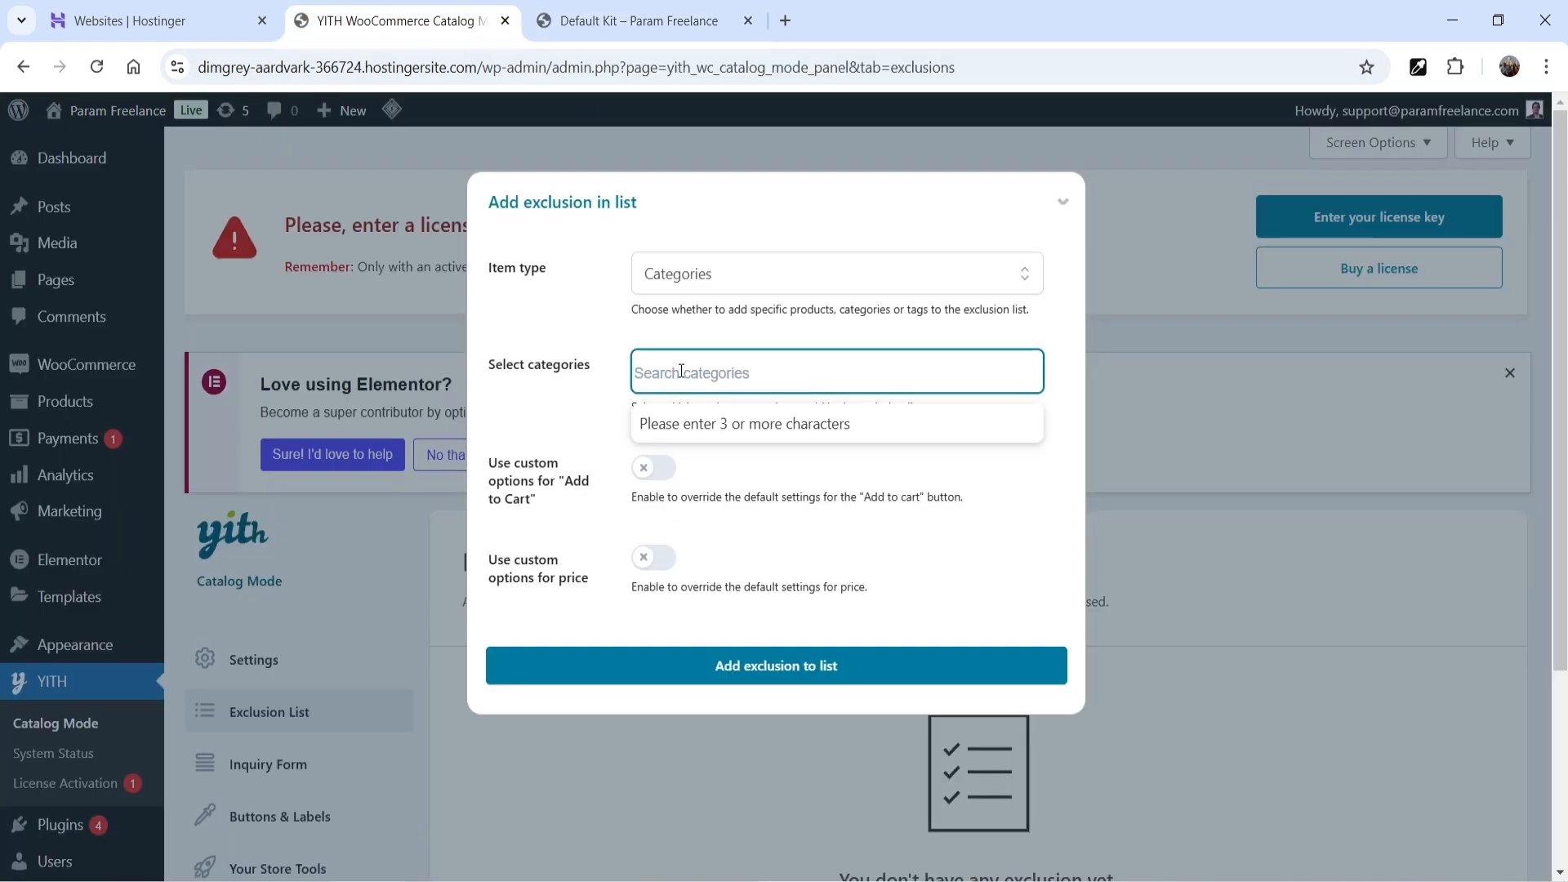
type("women")
key("Return")
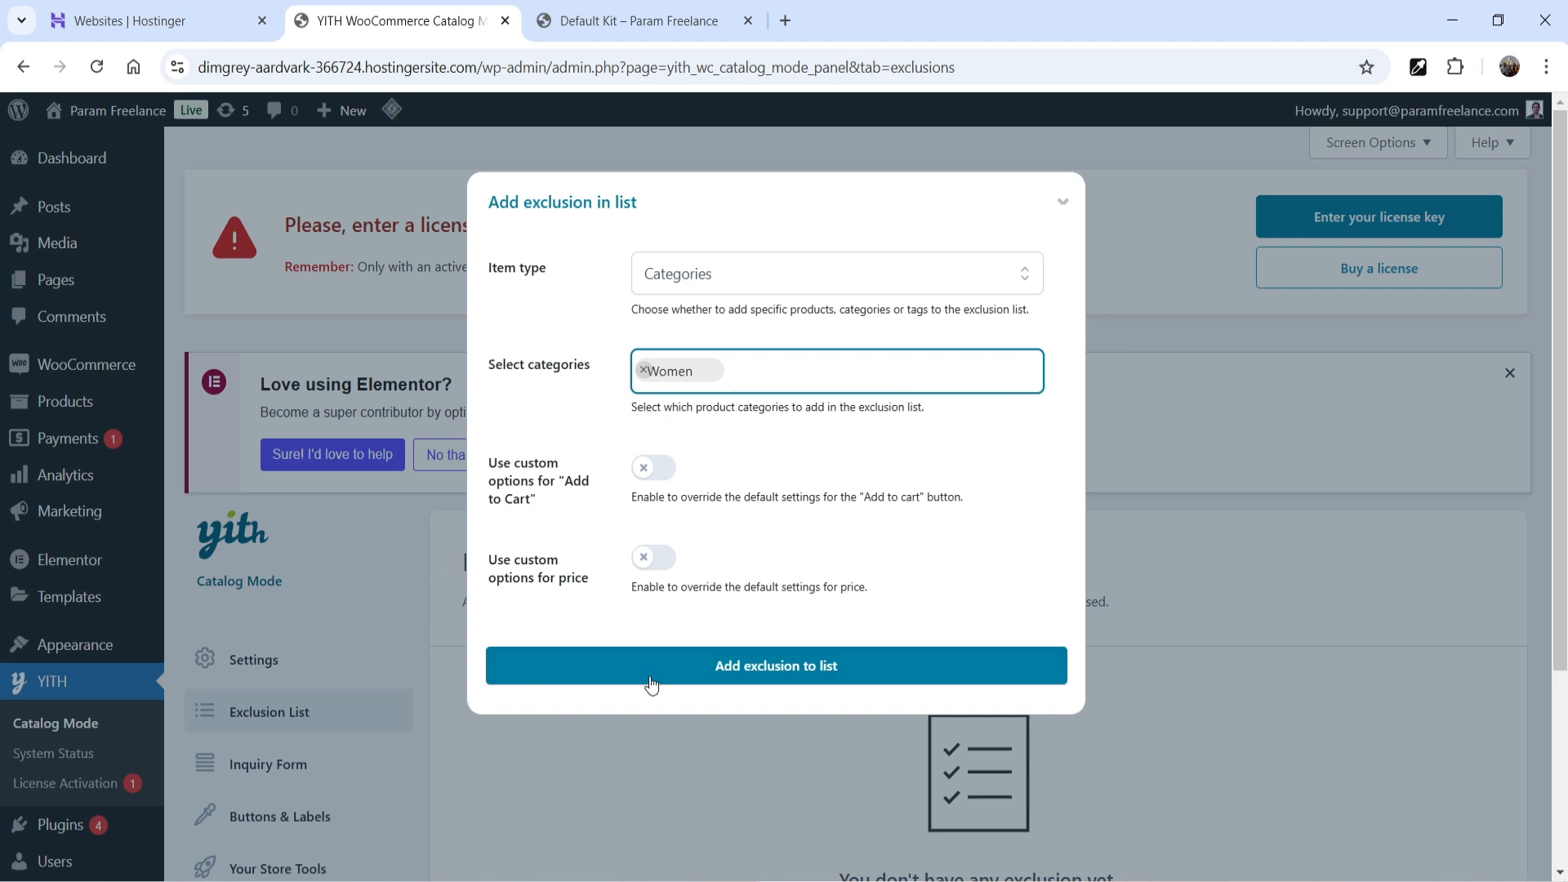
left_click(777, 663)
- Delete the #27 Women exclusion and open the Inquiry Form settings
scroll(928, 582, "down", 3)
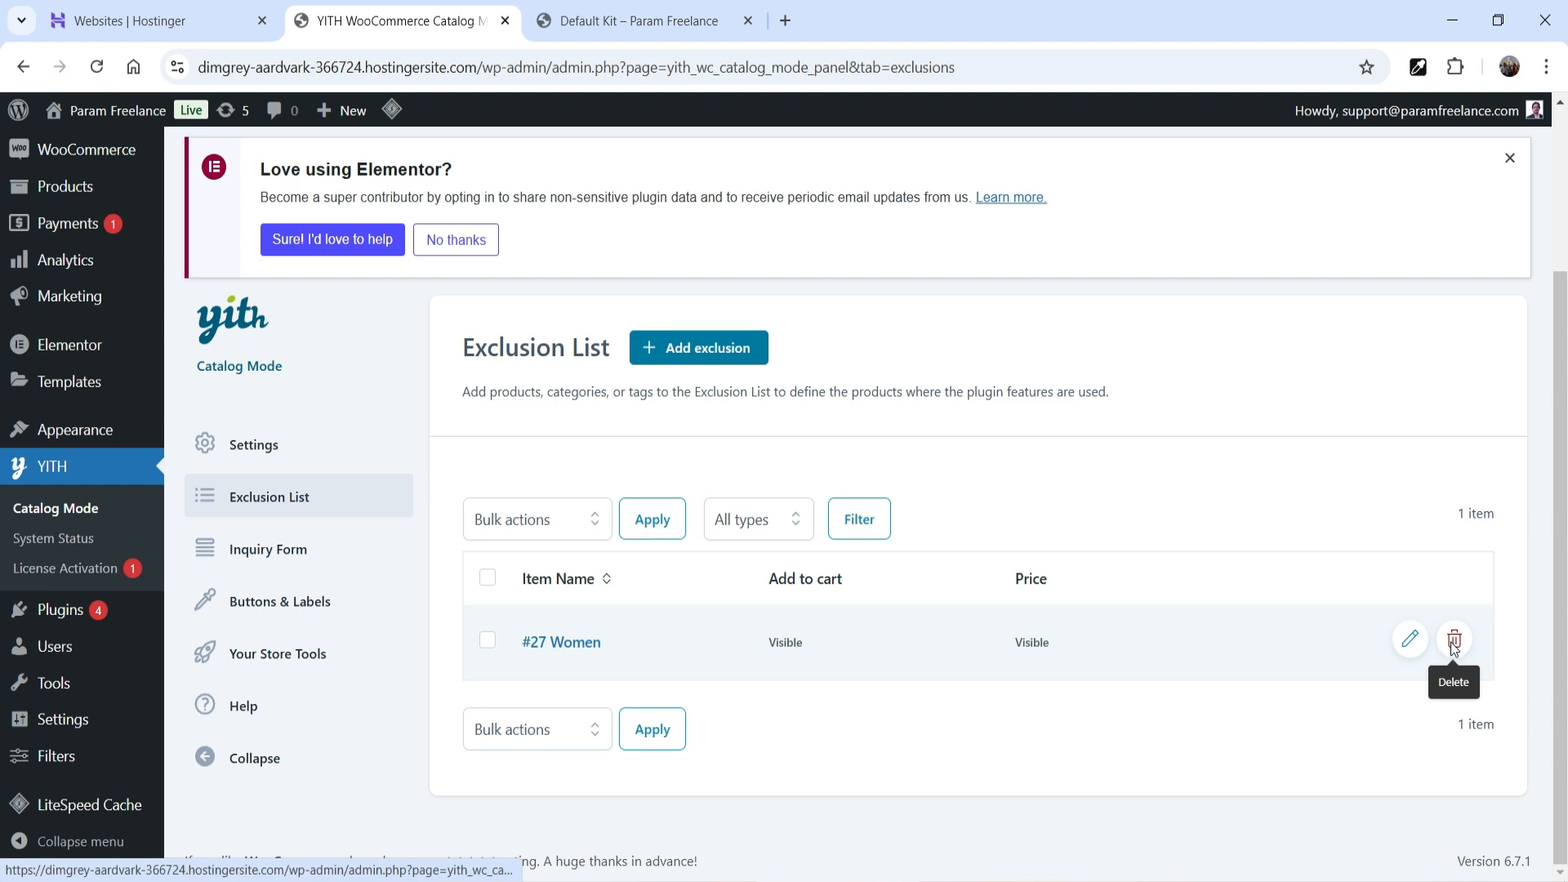
left_click(1453, 642)
left_click(909, 556)
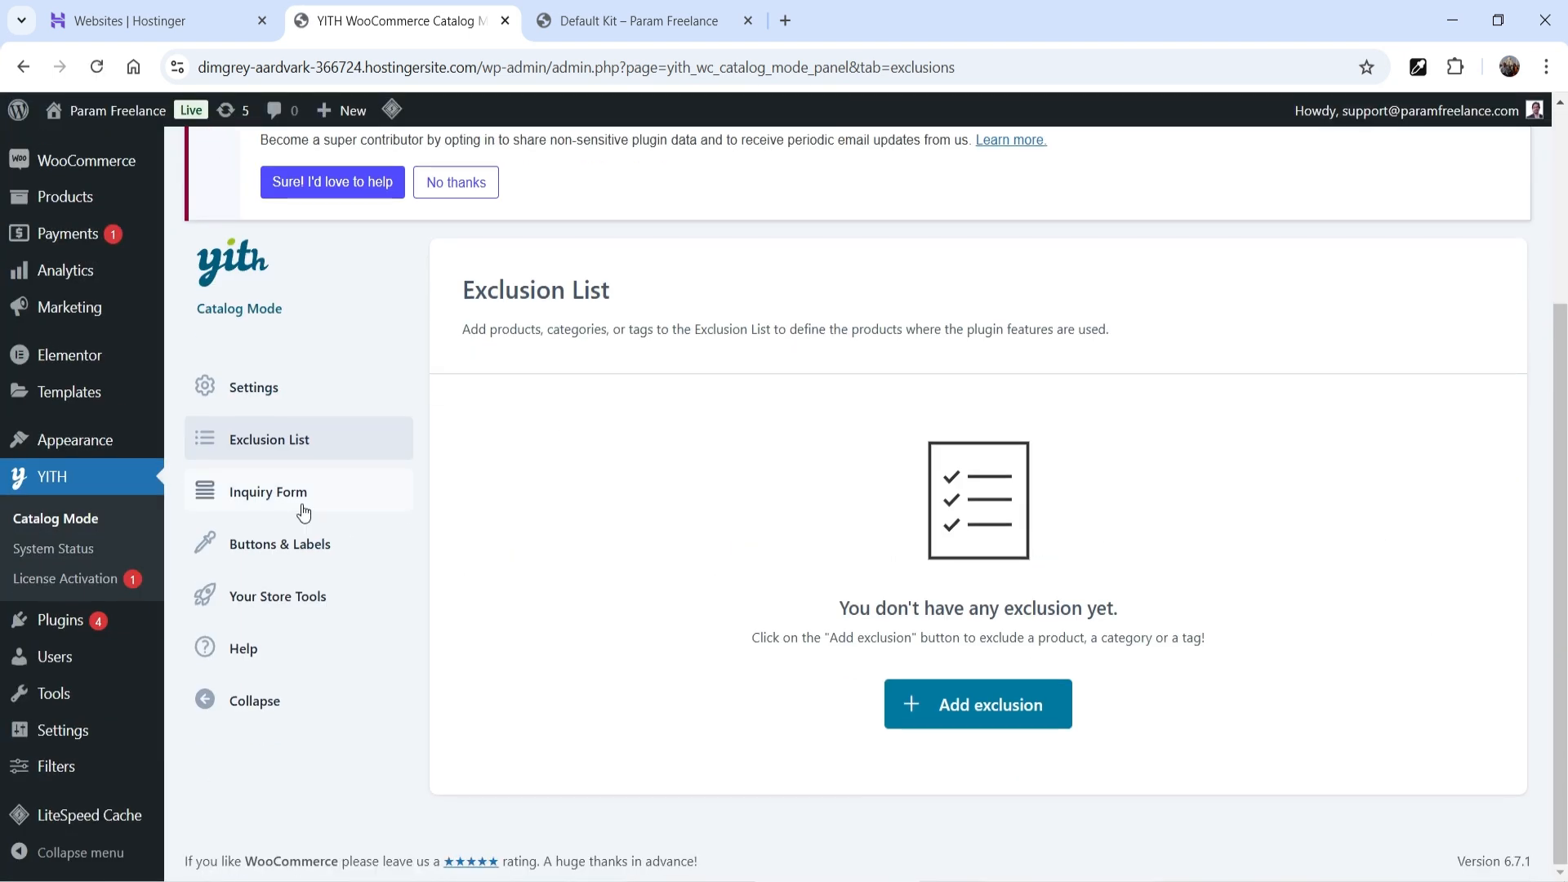
left_click(297, 493)
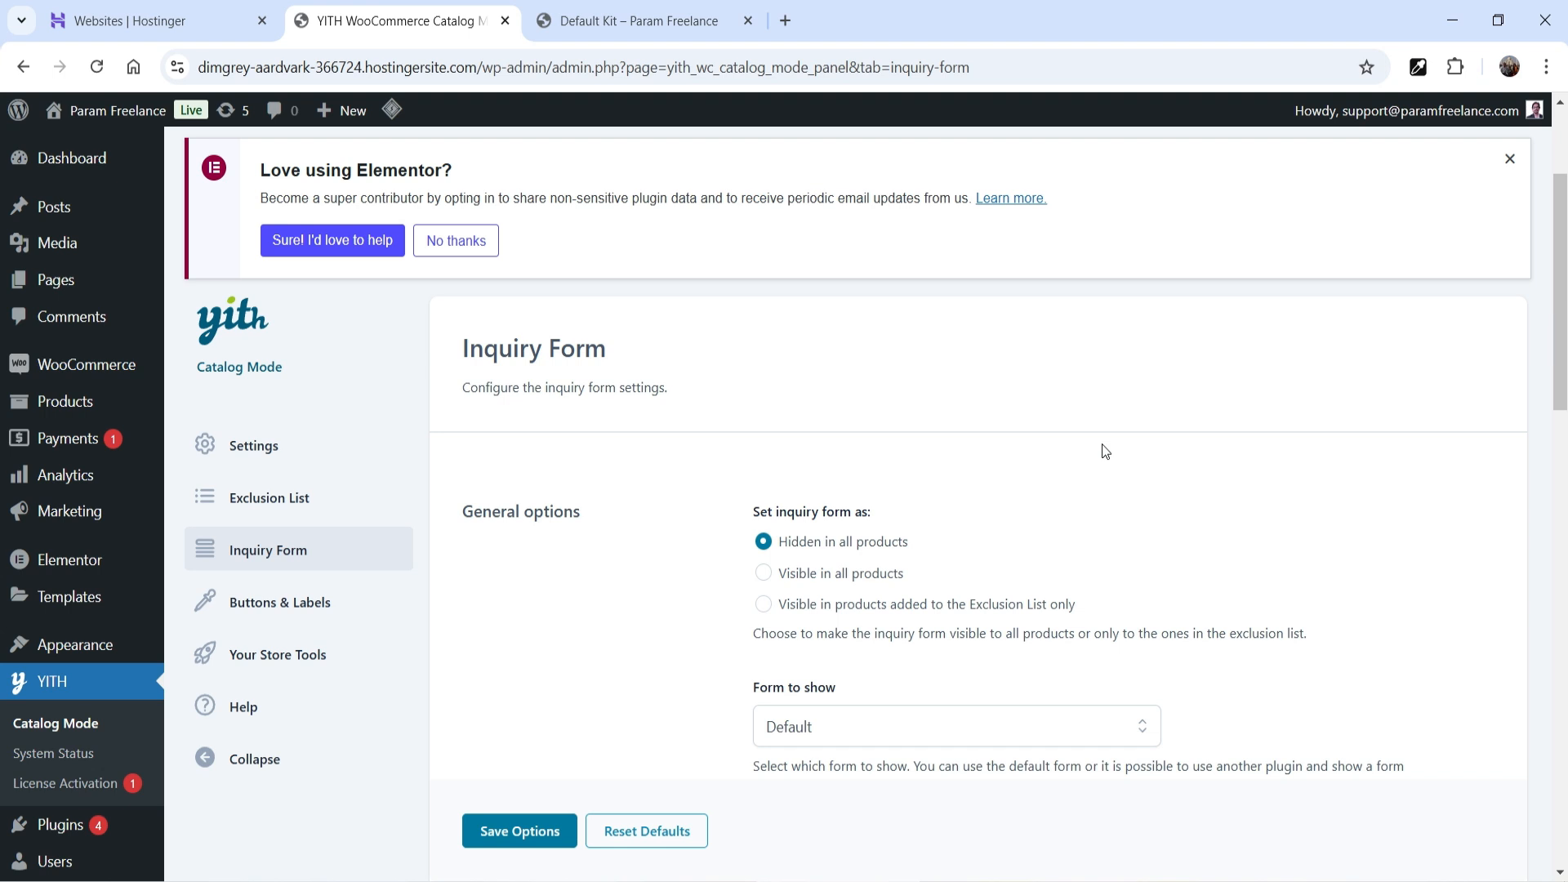
- Make the inquiry form visible in all products, keeping the Default form
scroll(1023, 463, "down", 2)
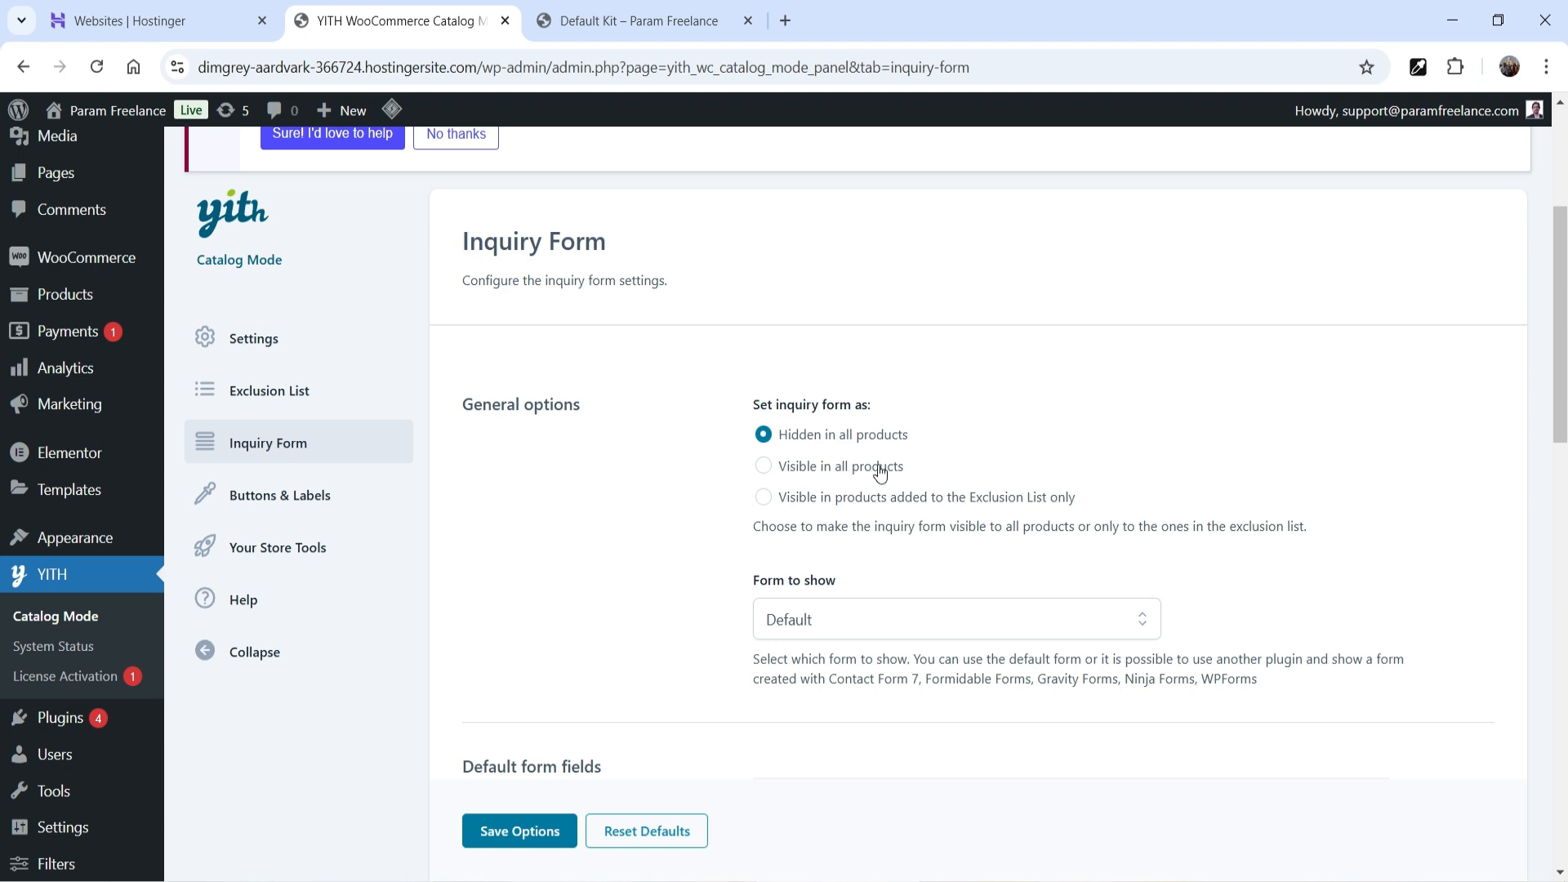
left_click(834, 474)
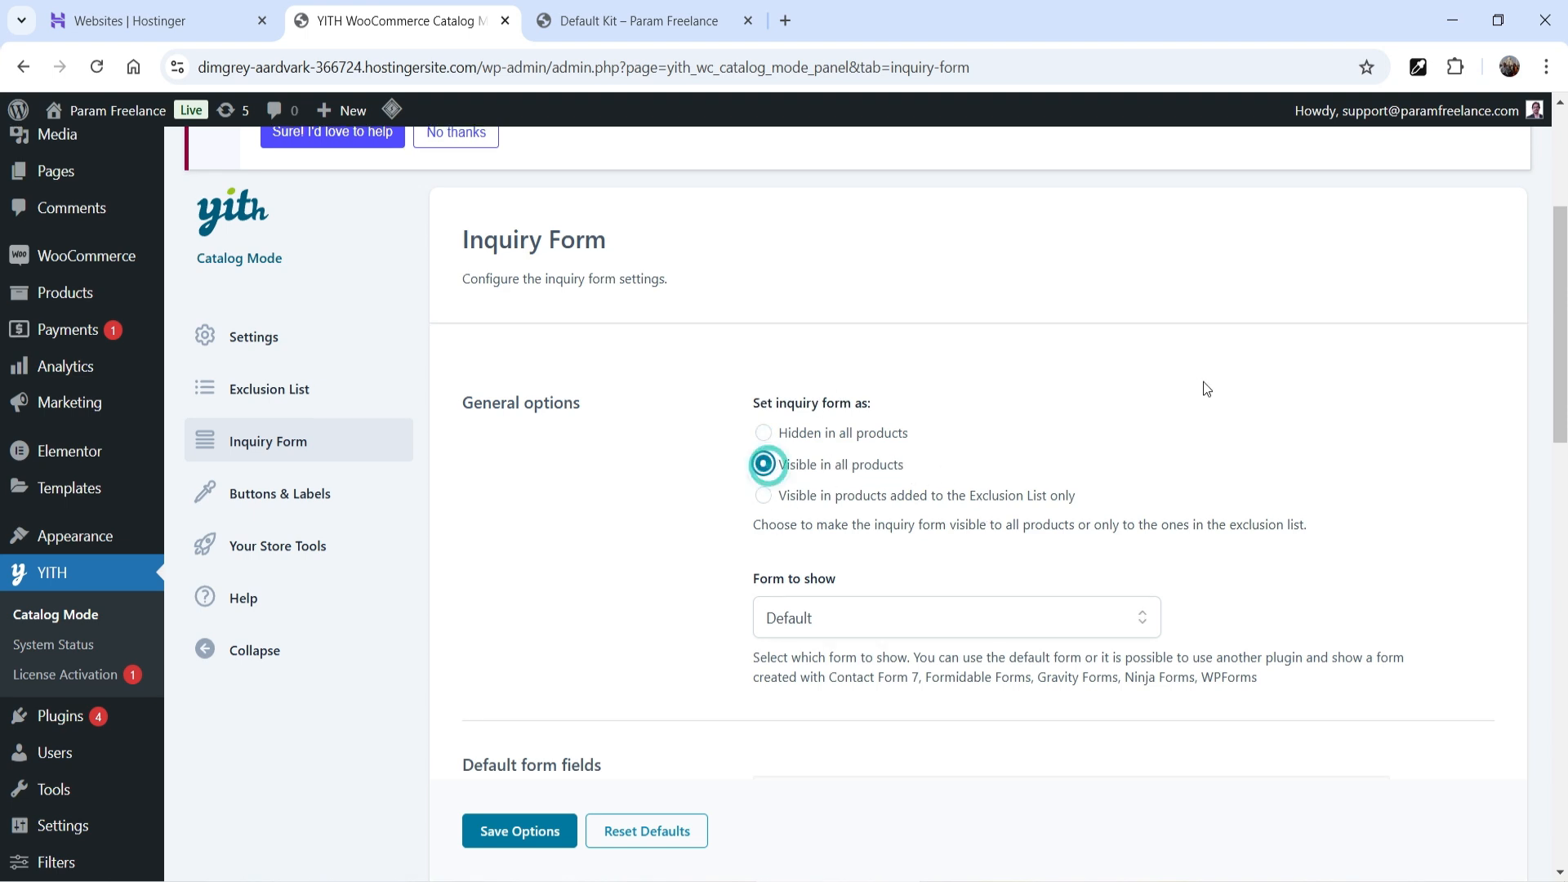
scroll(1272, 350, "down", 4)
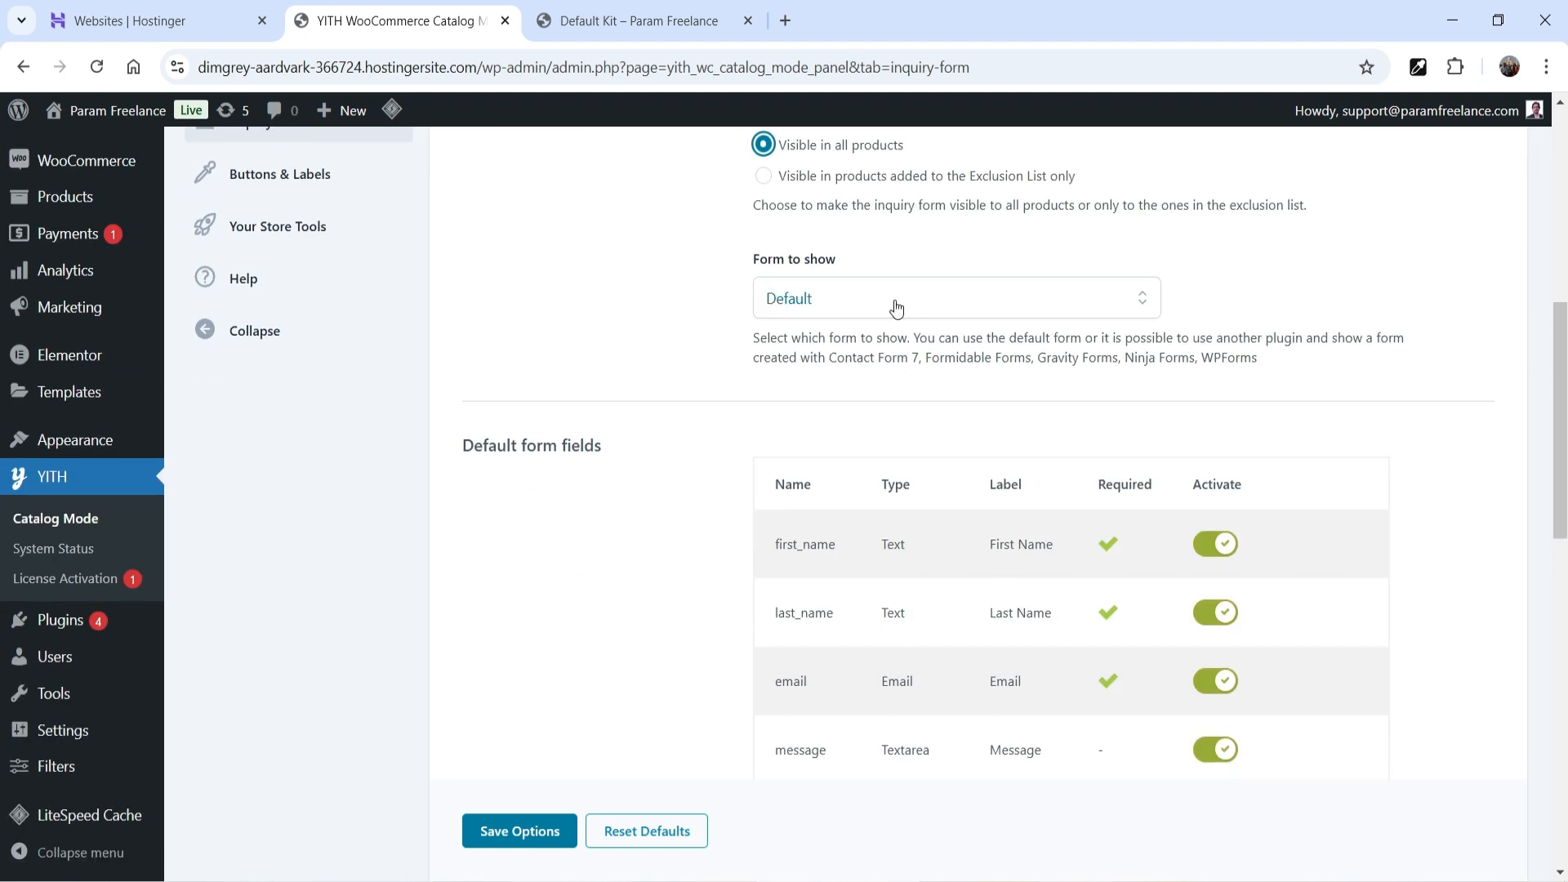
left_click(897, 302)
left_click(890, 357)
left_click(1358, 294)
- Turn reCAPTCHA on for the default form, then switch it back off
scroll(1234, 368, "down", 4)
scroll(651, 581, "up", 3)
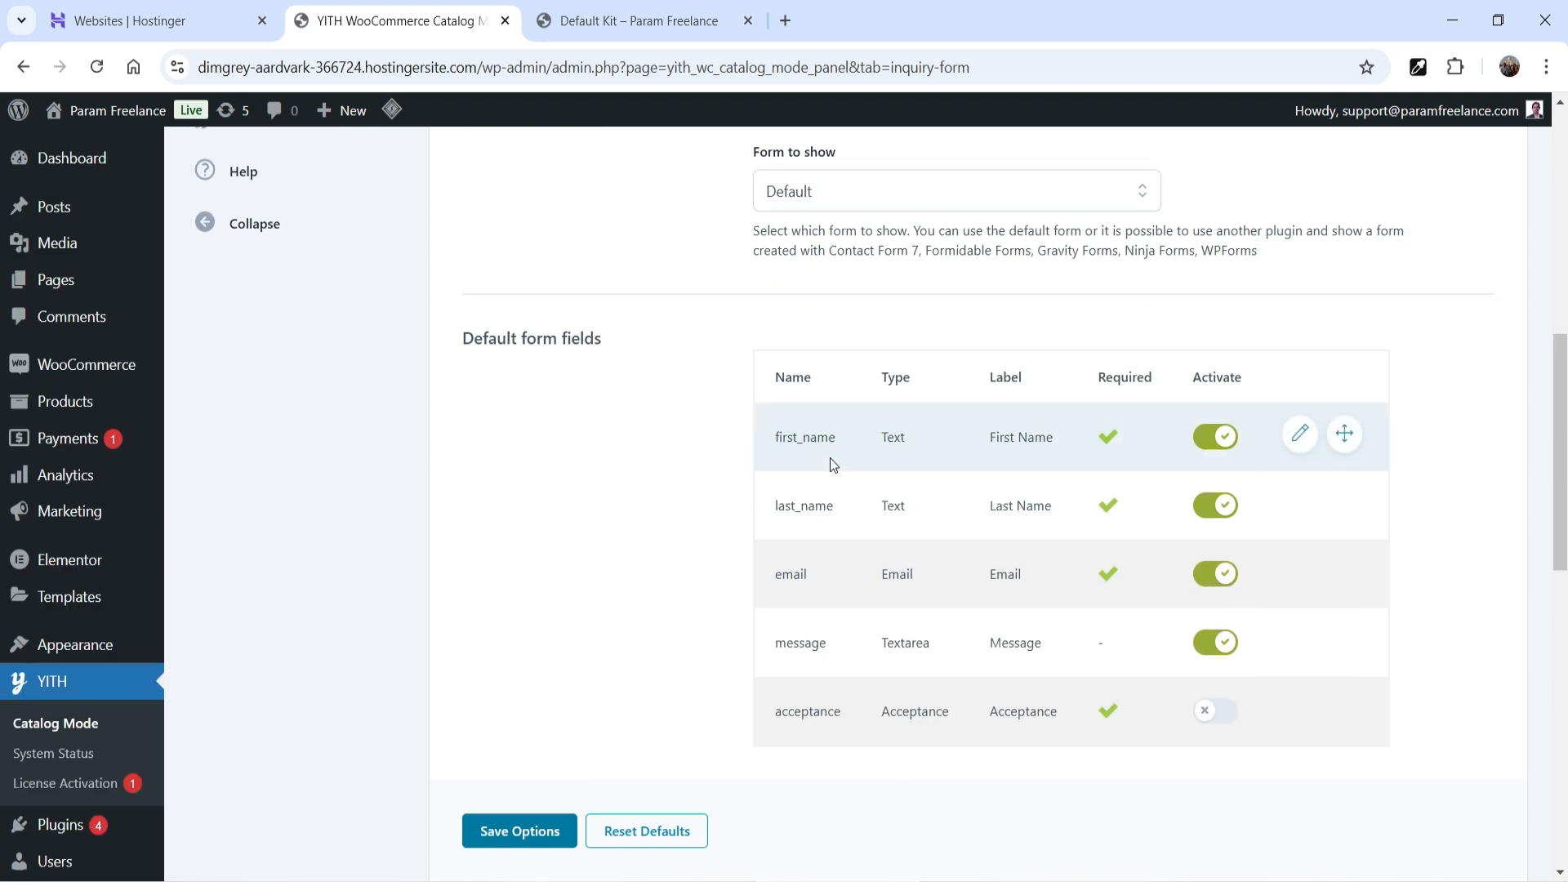
scroll(1099, 613, "down", 3)
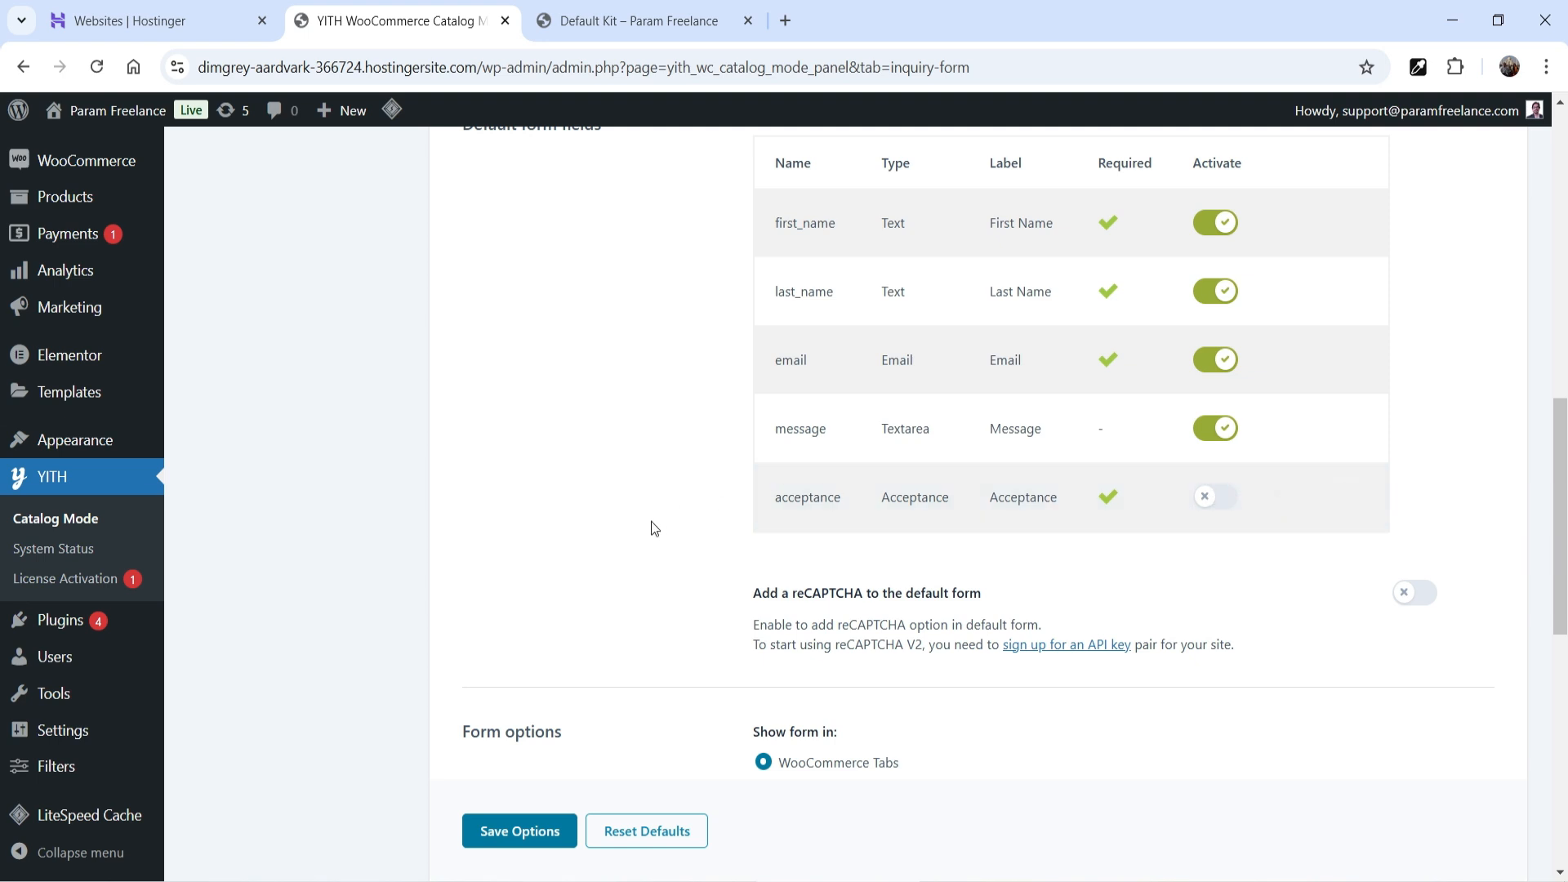
scroll(619, 508, "down", 2)
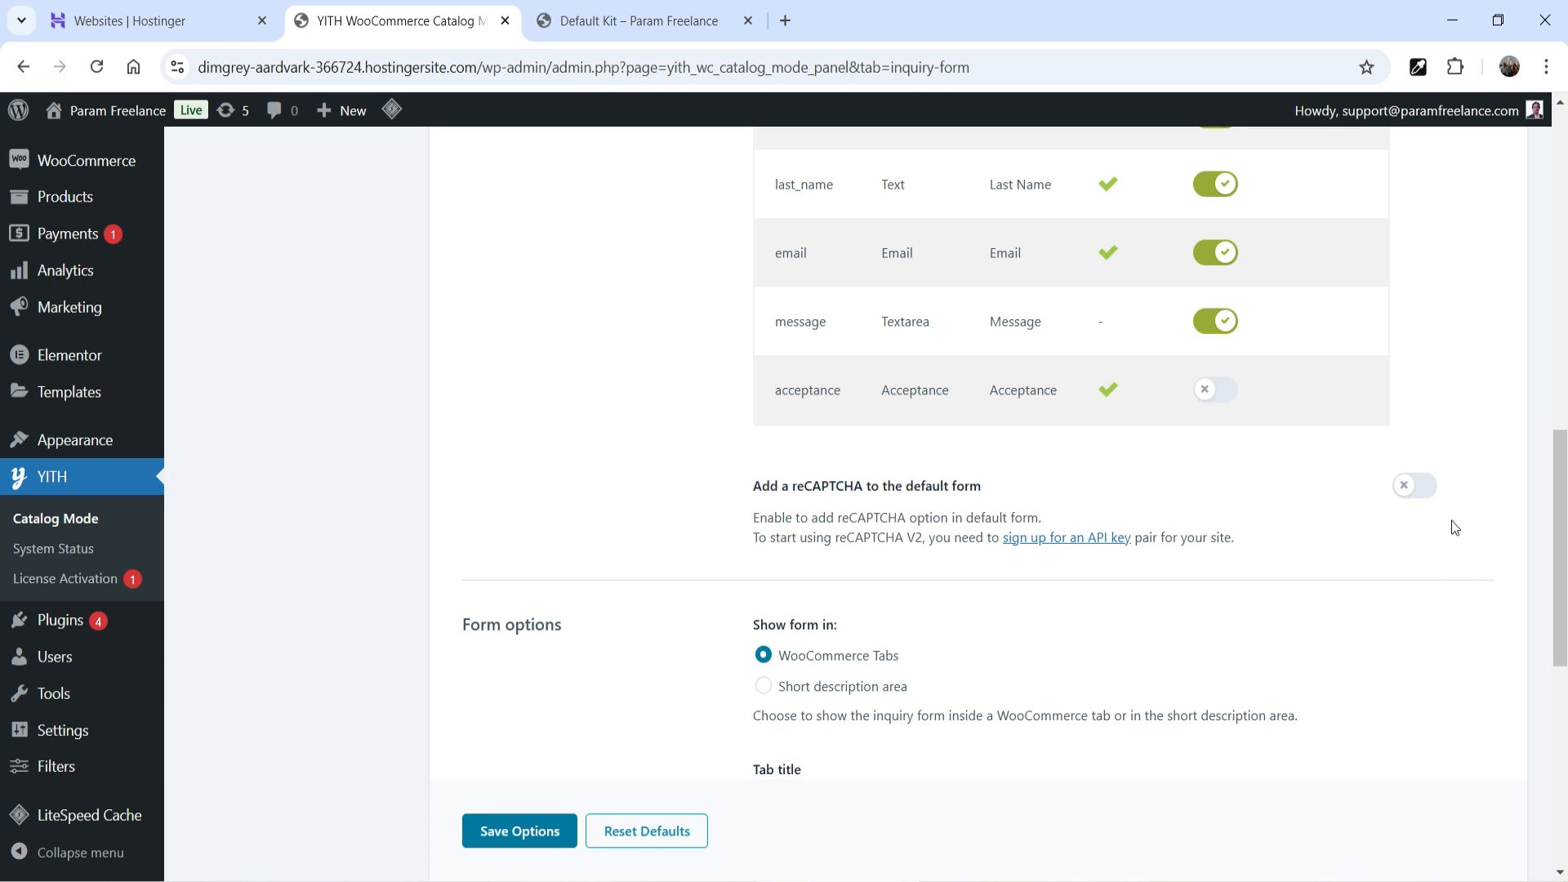
left_click(1415, 485)
scroll(790, 425, "down", 4)
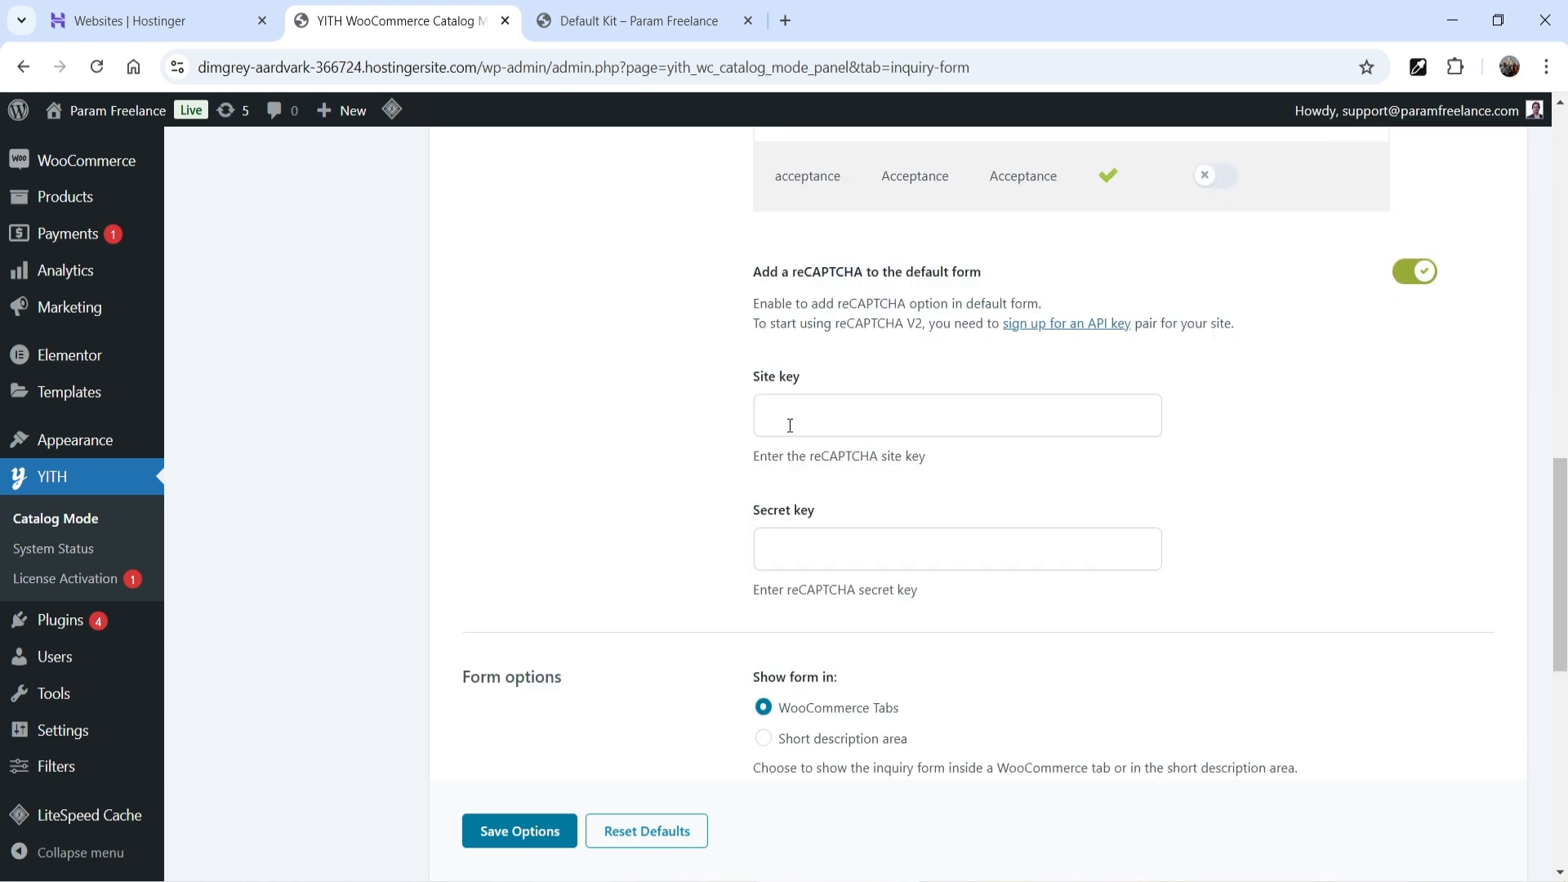
left_click(1403, 280)
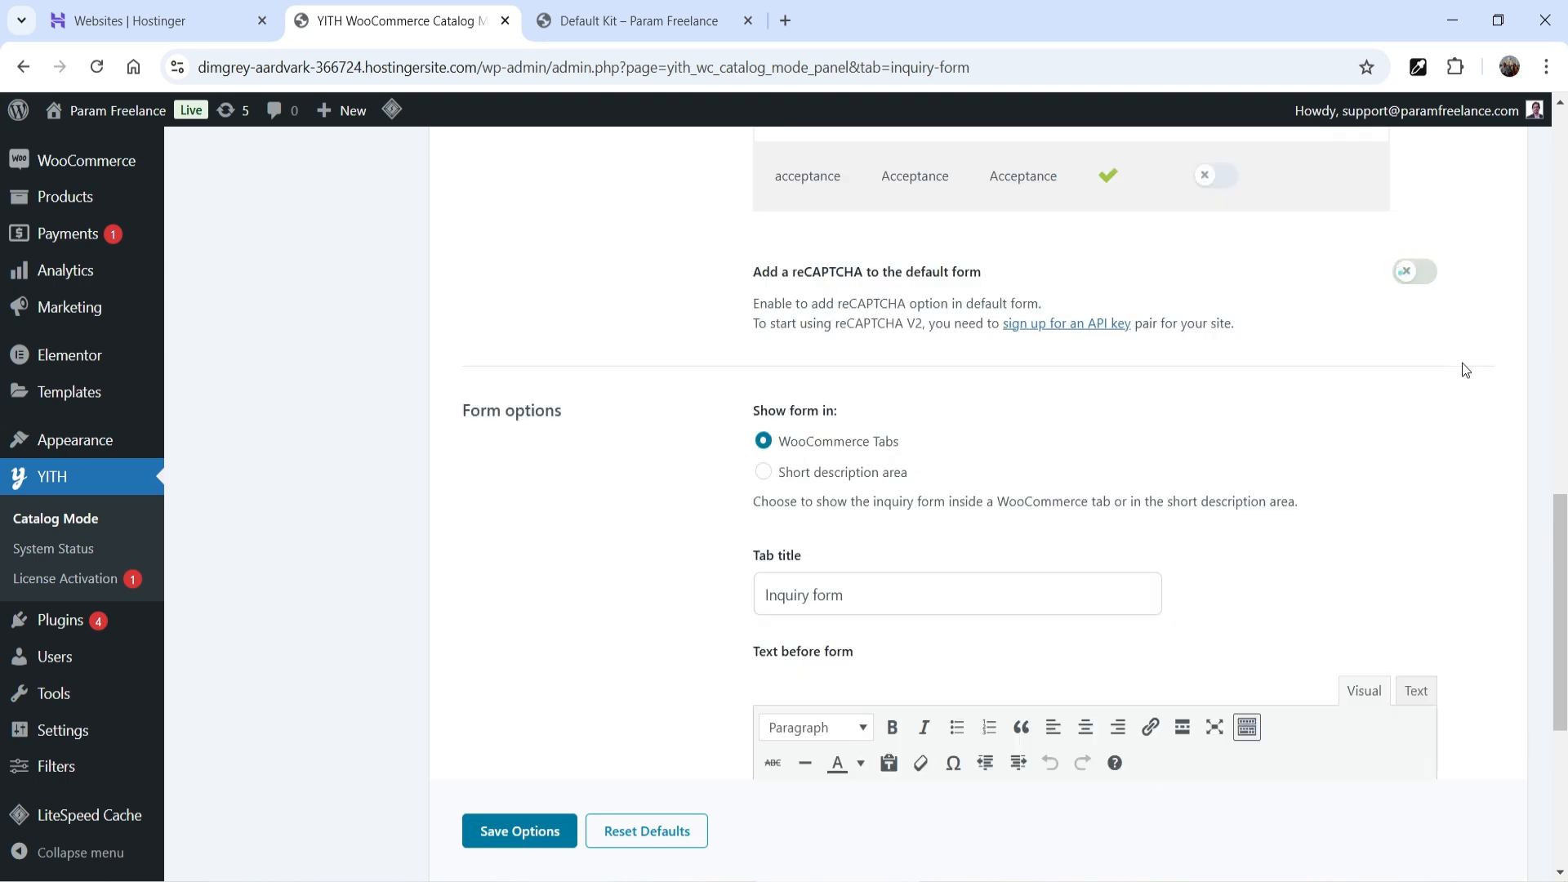
- Save the inquiry form options and view the shop's Send Inquiry buttons
scroll(1275, 368, "down", 2)
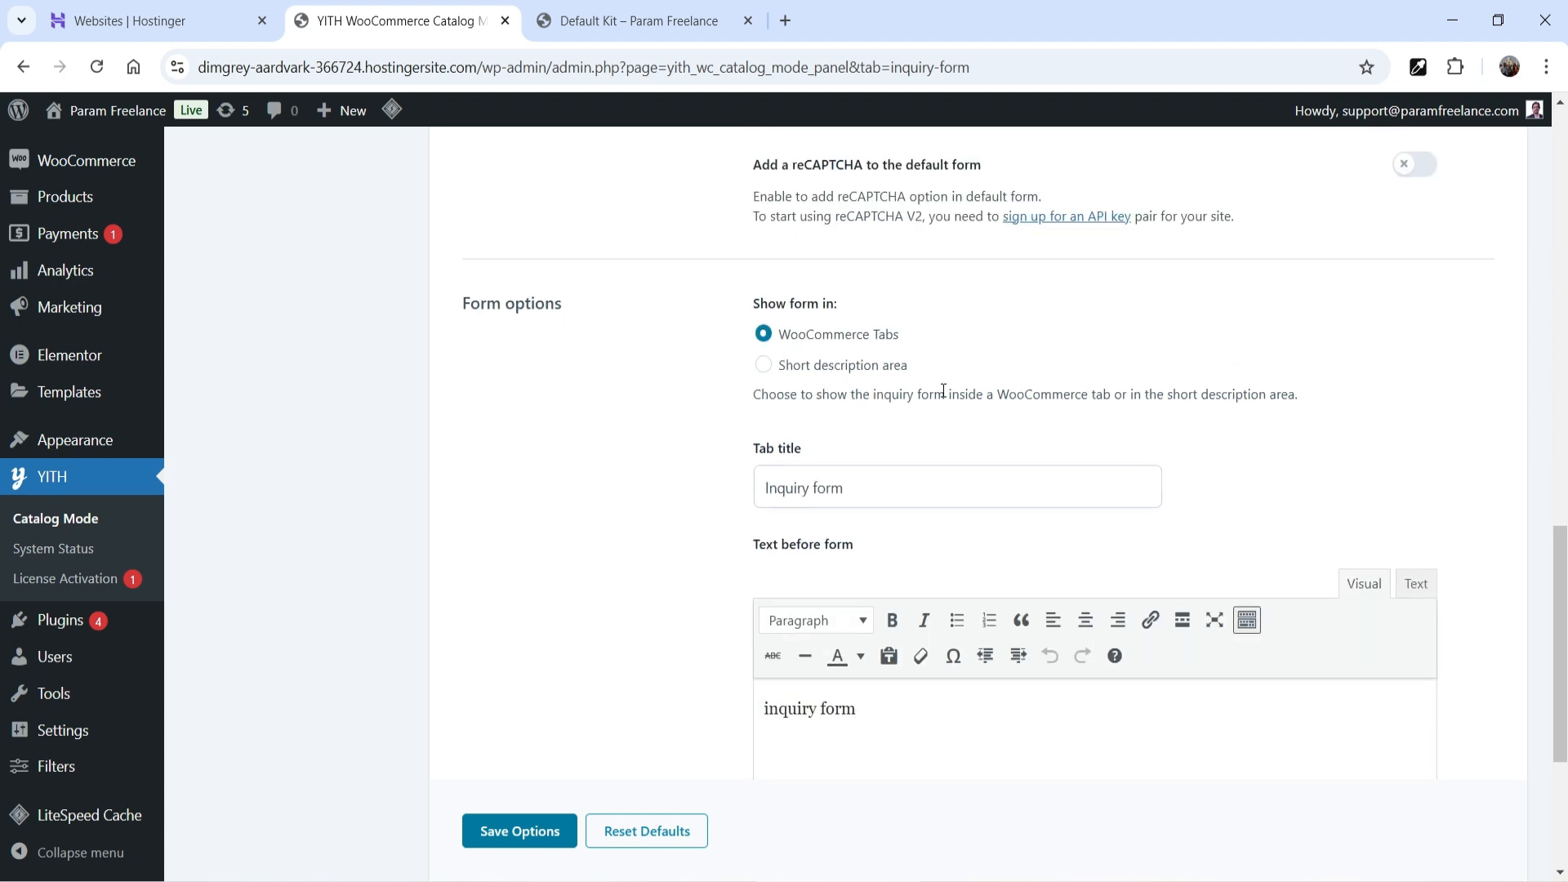
scroll(944, 391, "down", 3)
scroll(893, 286, "up", 4)
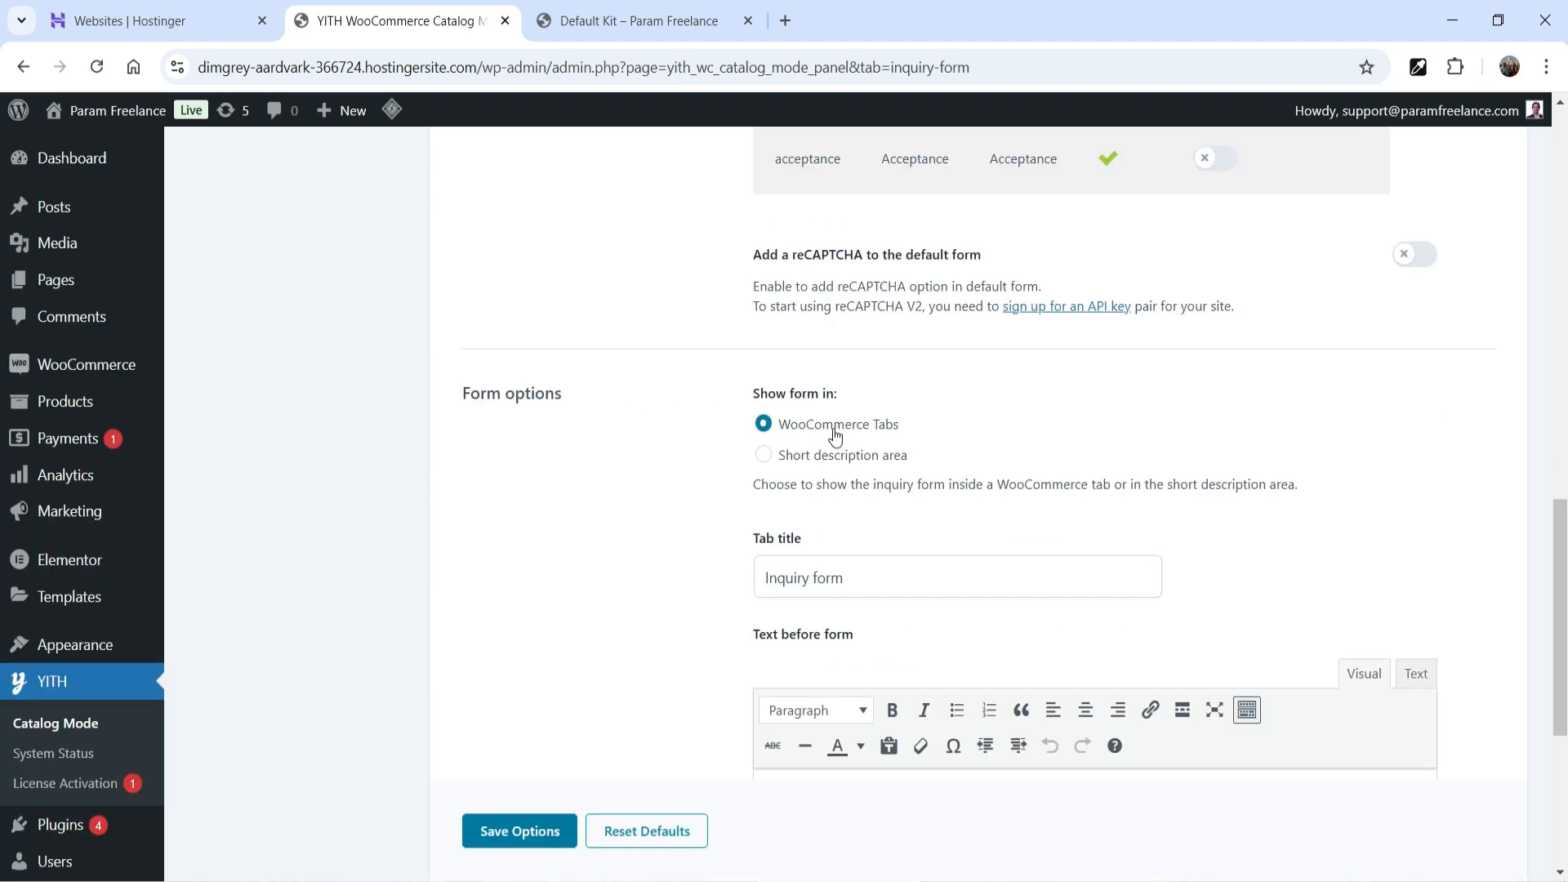
scroll(848, 430, "down", 6)
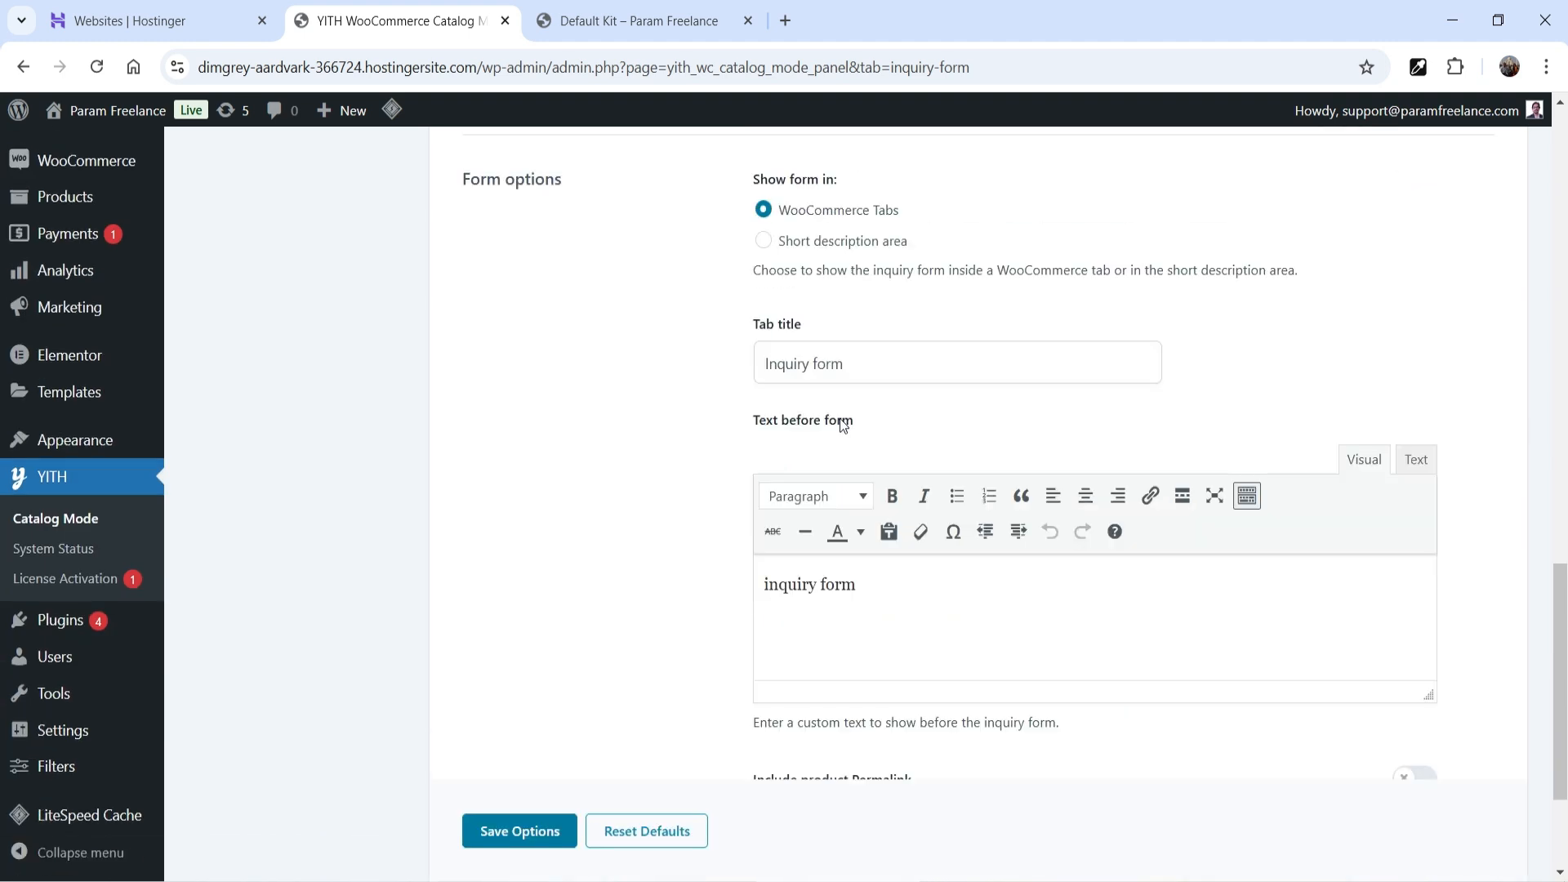
double_click(858, 386)
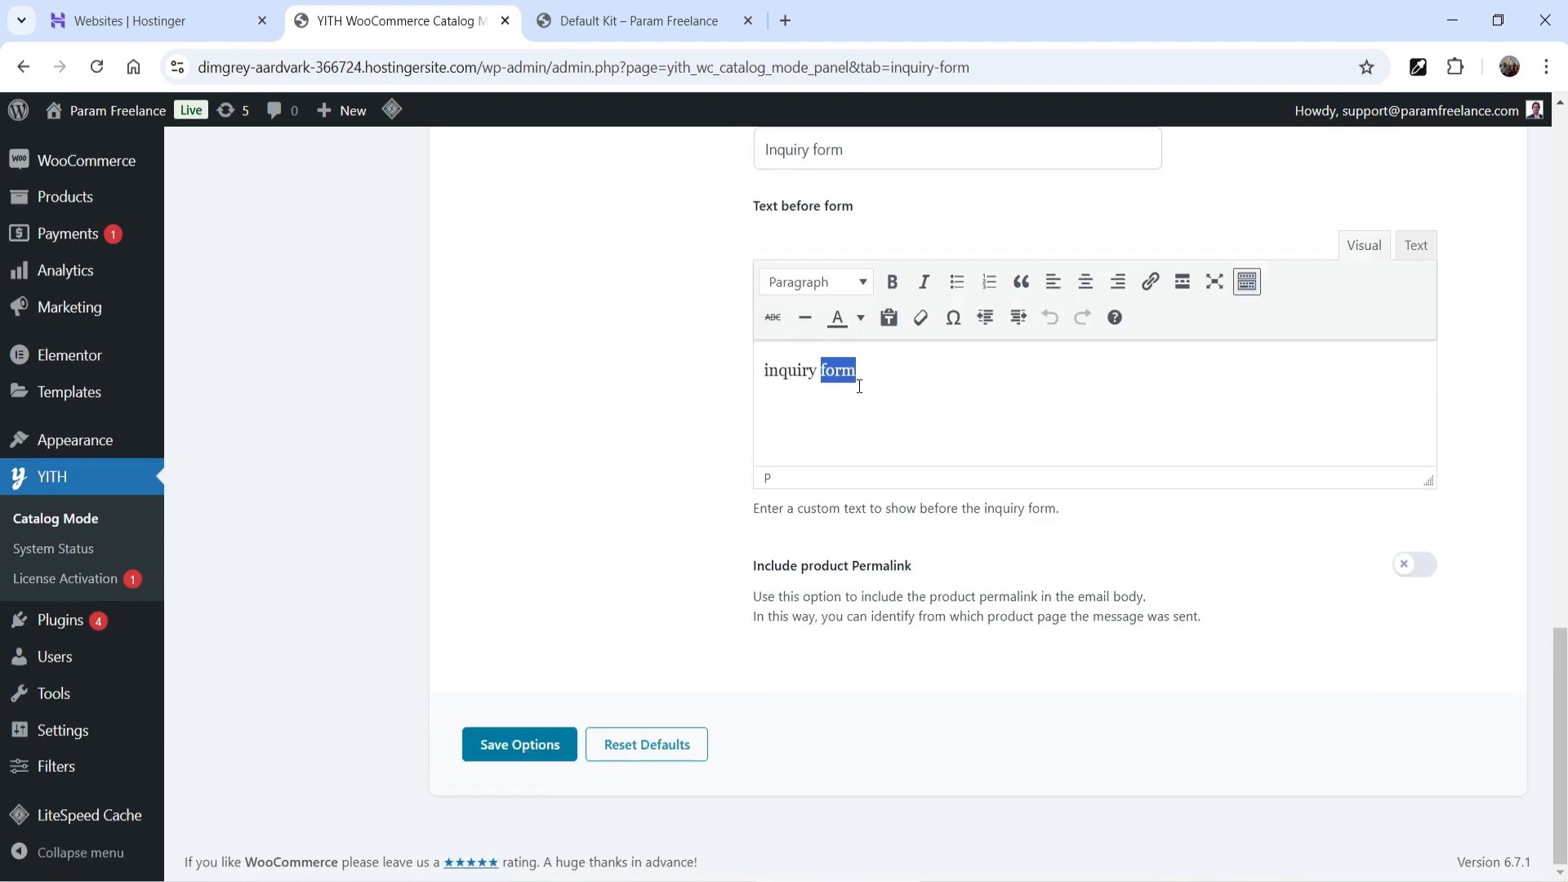
left_click(506, 745)
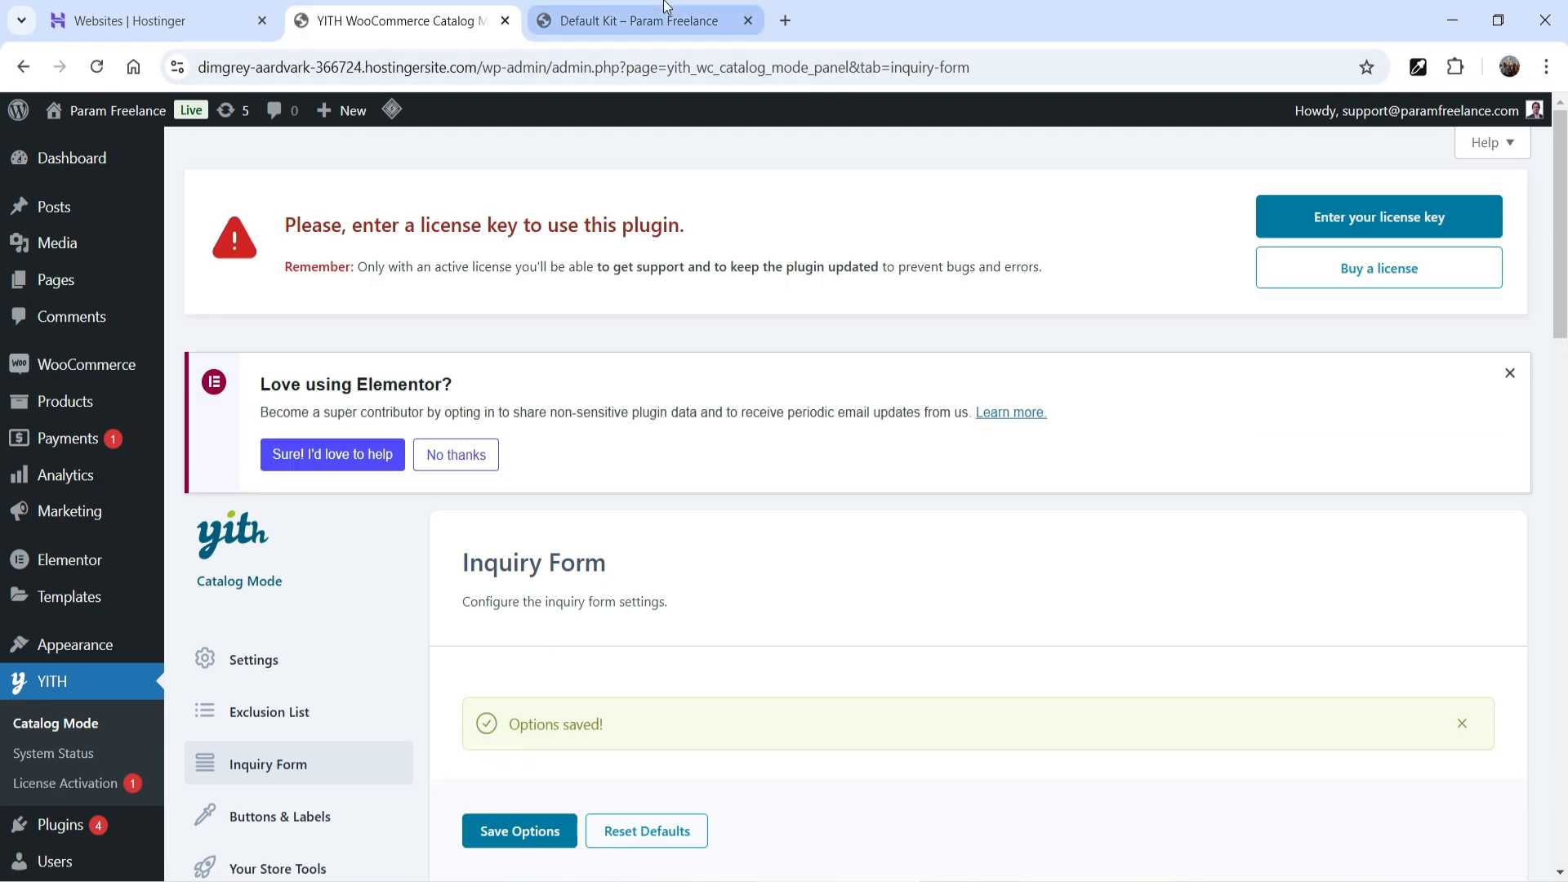
left_click(629, 20)
scroll(827, 472, "down", 6)
- Open Blandit Magna and show its Inquiry form tab with name, email, message and Send Your Request
left_click(862, 206)
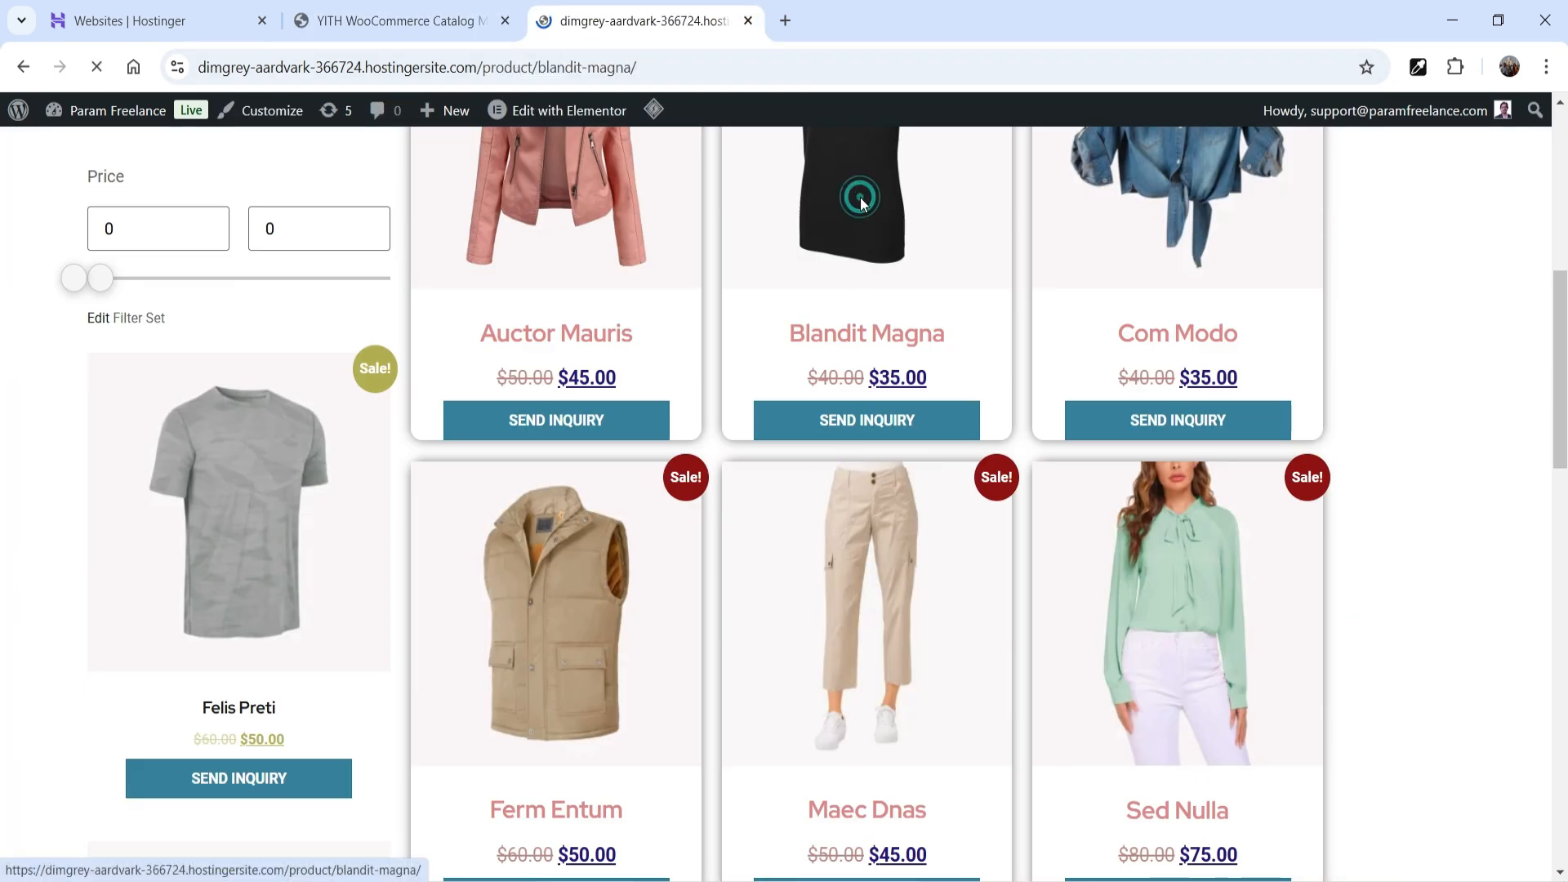
scroll(977, 384, "down", 8)
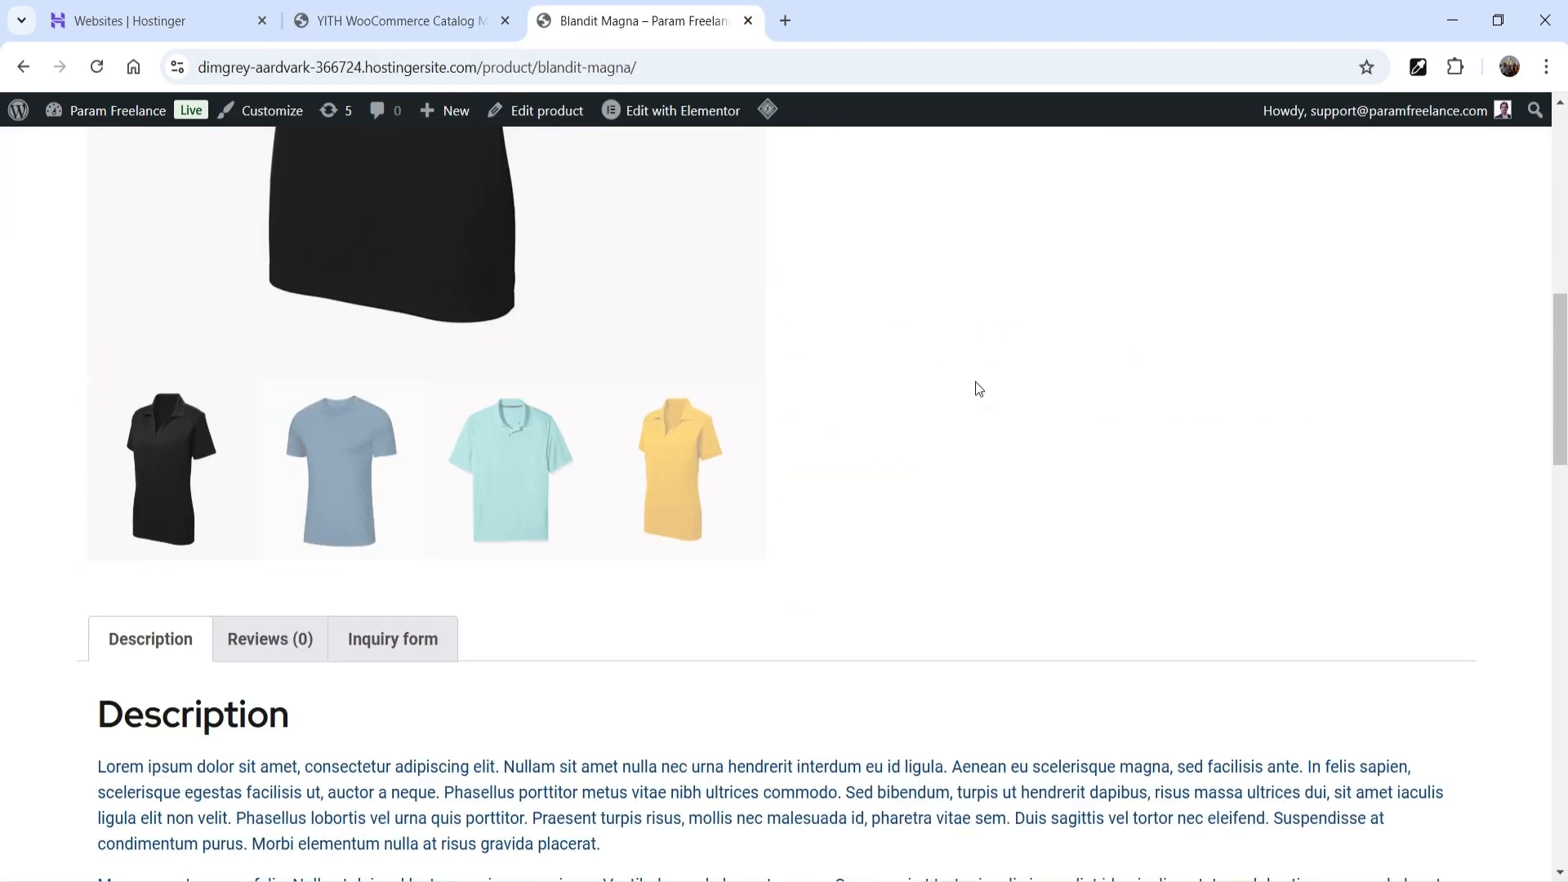
scroll(977, 384, "up", 5)
scroll(972, 368, "down", 5)
scroll(968, 371, "down", 1)
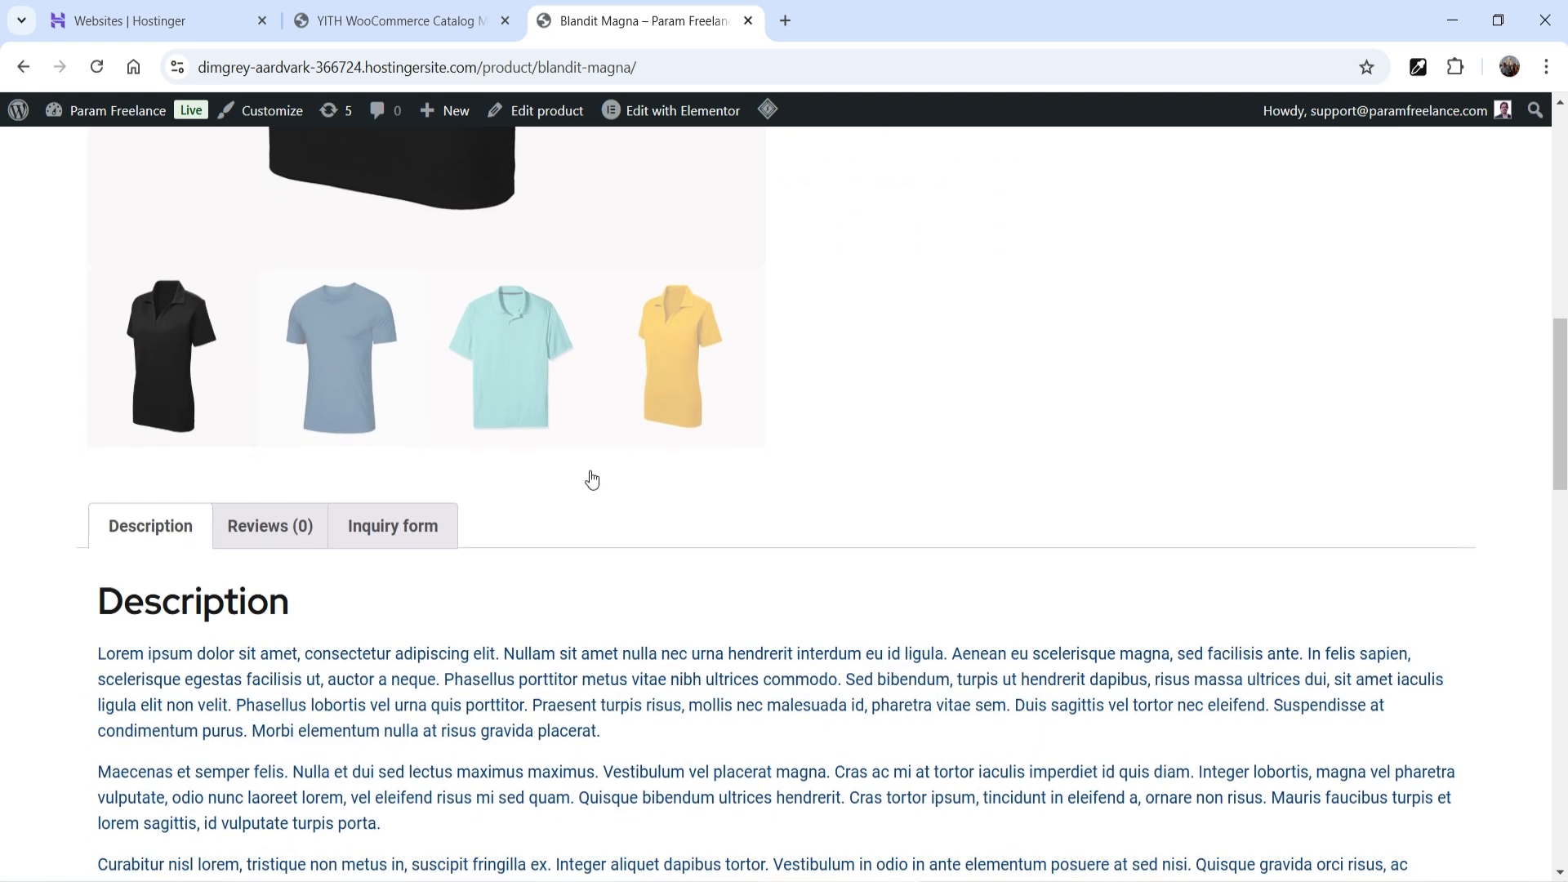
left_click(398, 529)
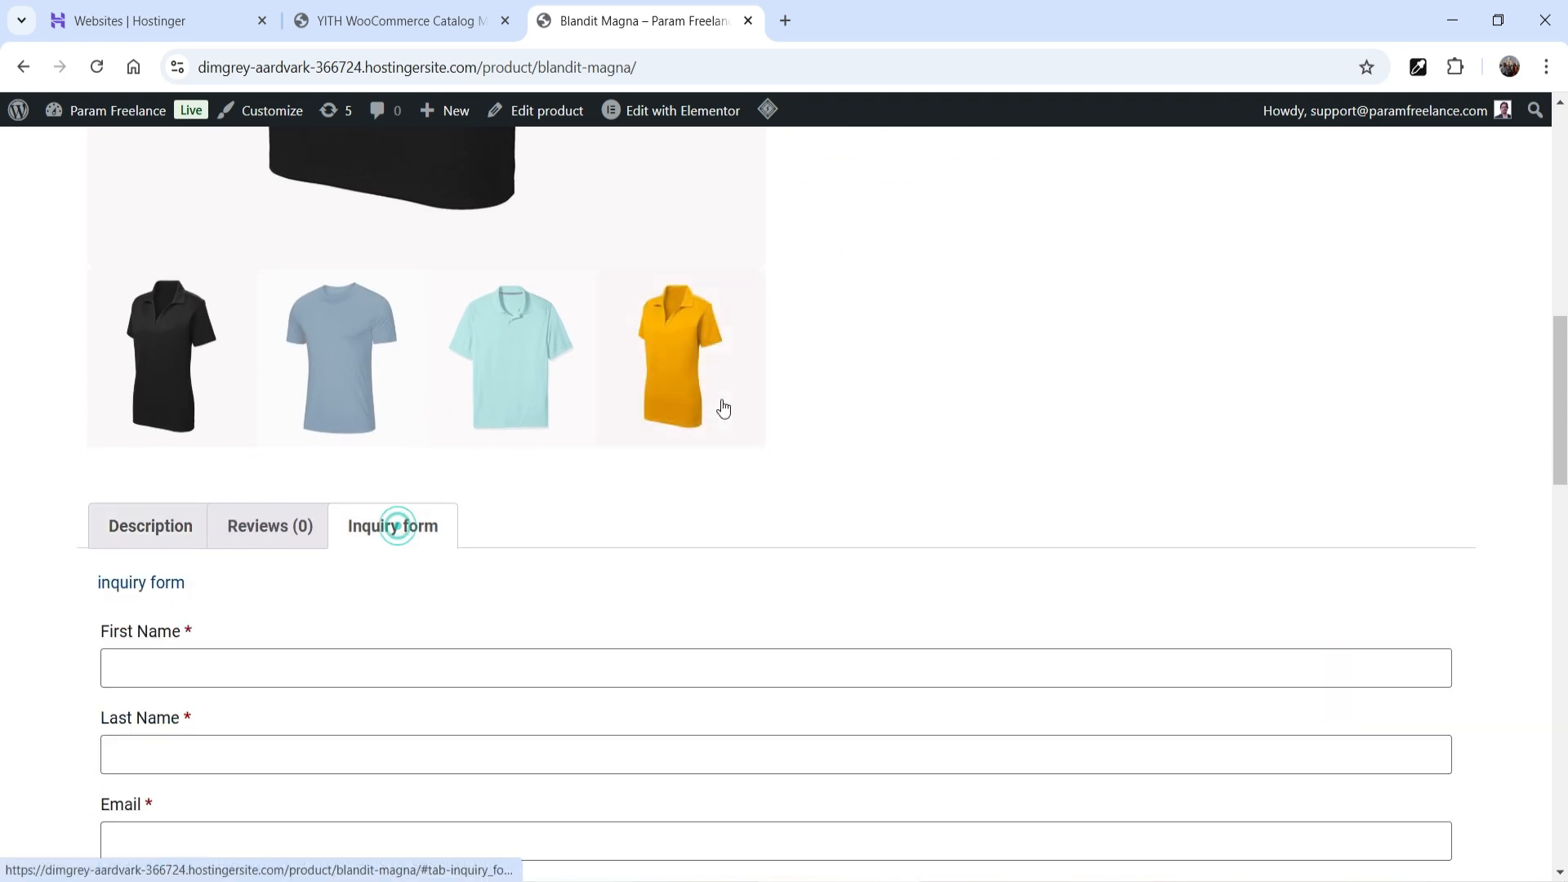
scroll(766, 401, "down", 2)
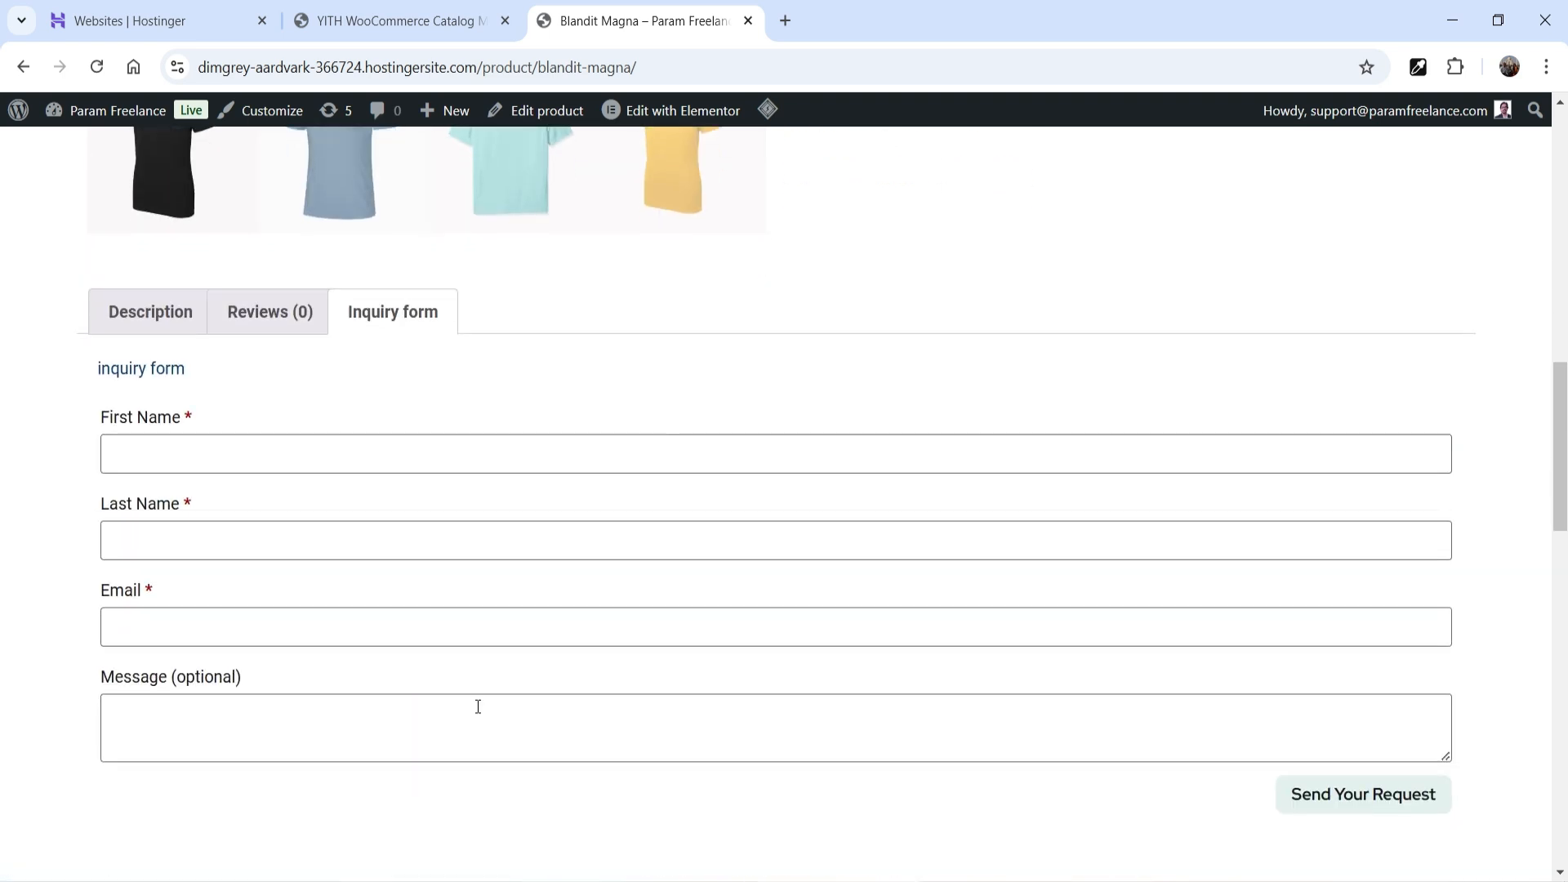
scroll(646, 559, "down", 3)
scroll(697, 547, "up", 6)
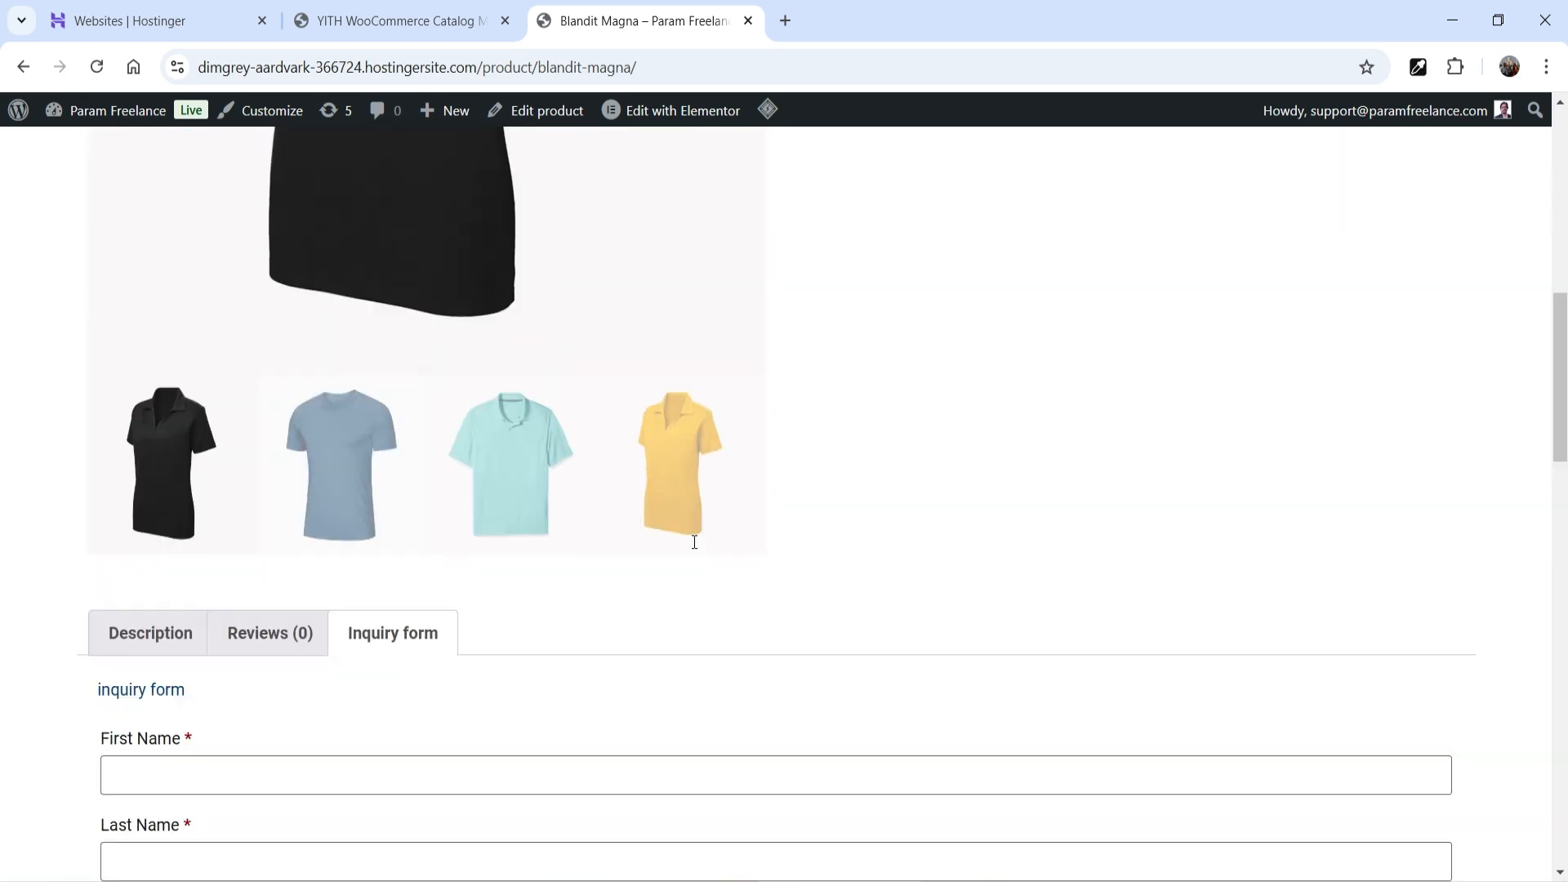
scroll(1103, 541, "up", 7)
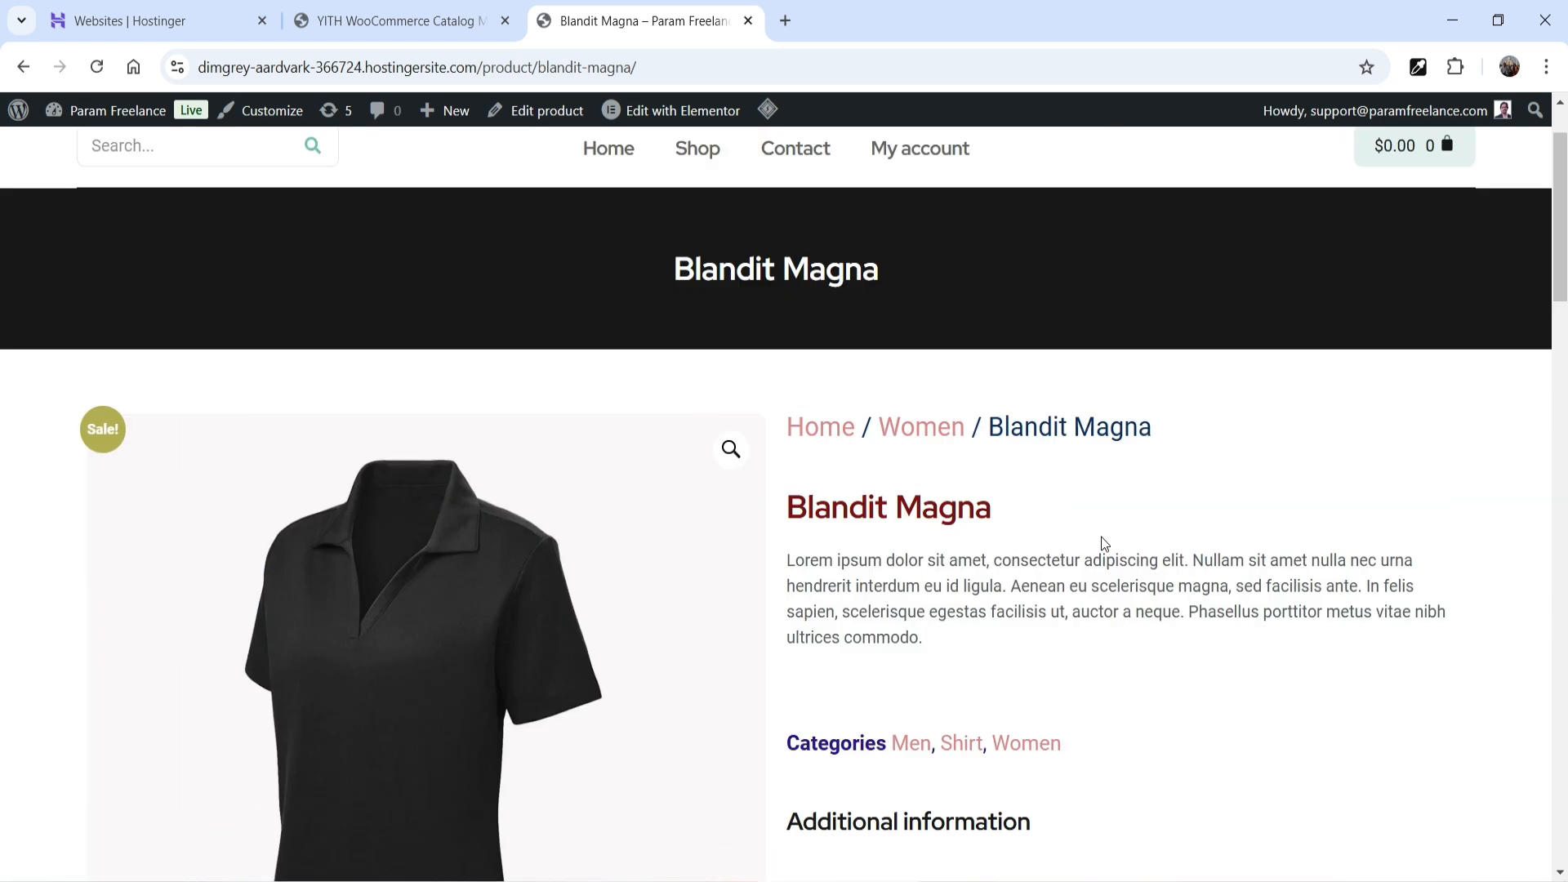
scroll(1101, 537, "down", 3)
scroll(1062, 486, "down", 5)
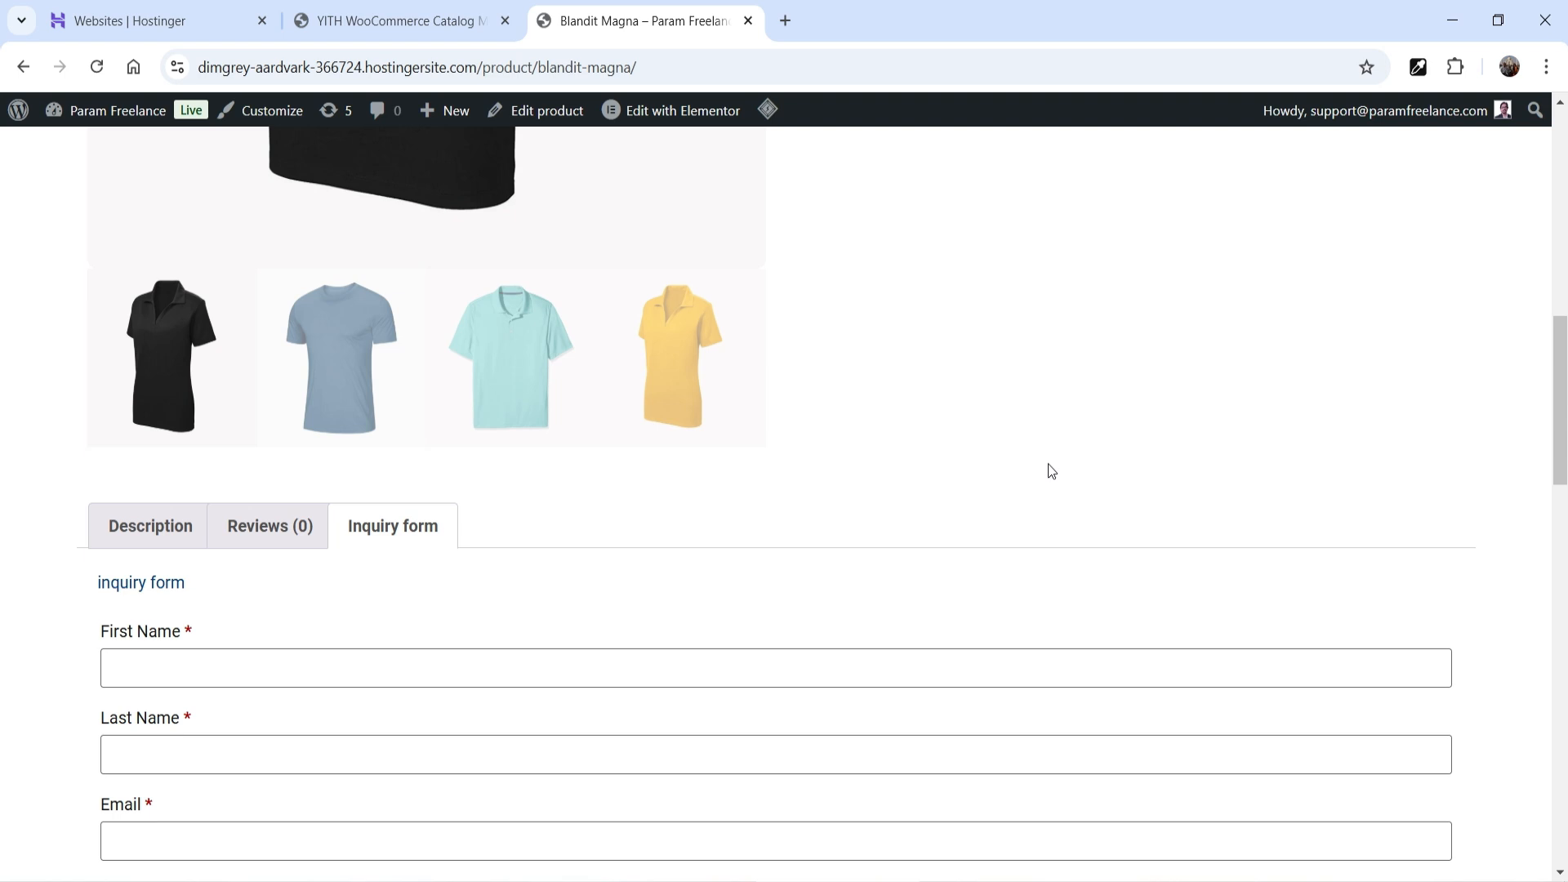
scroll(1047, 469, "down", 1)
scroll(256, 563, "down", 3)
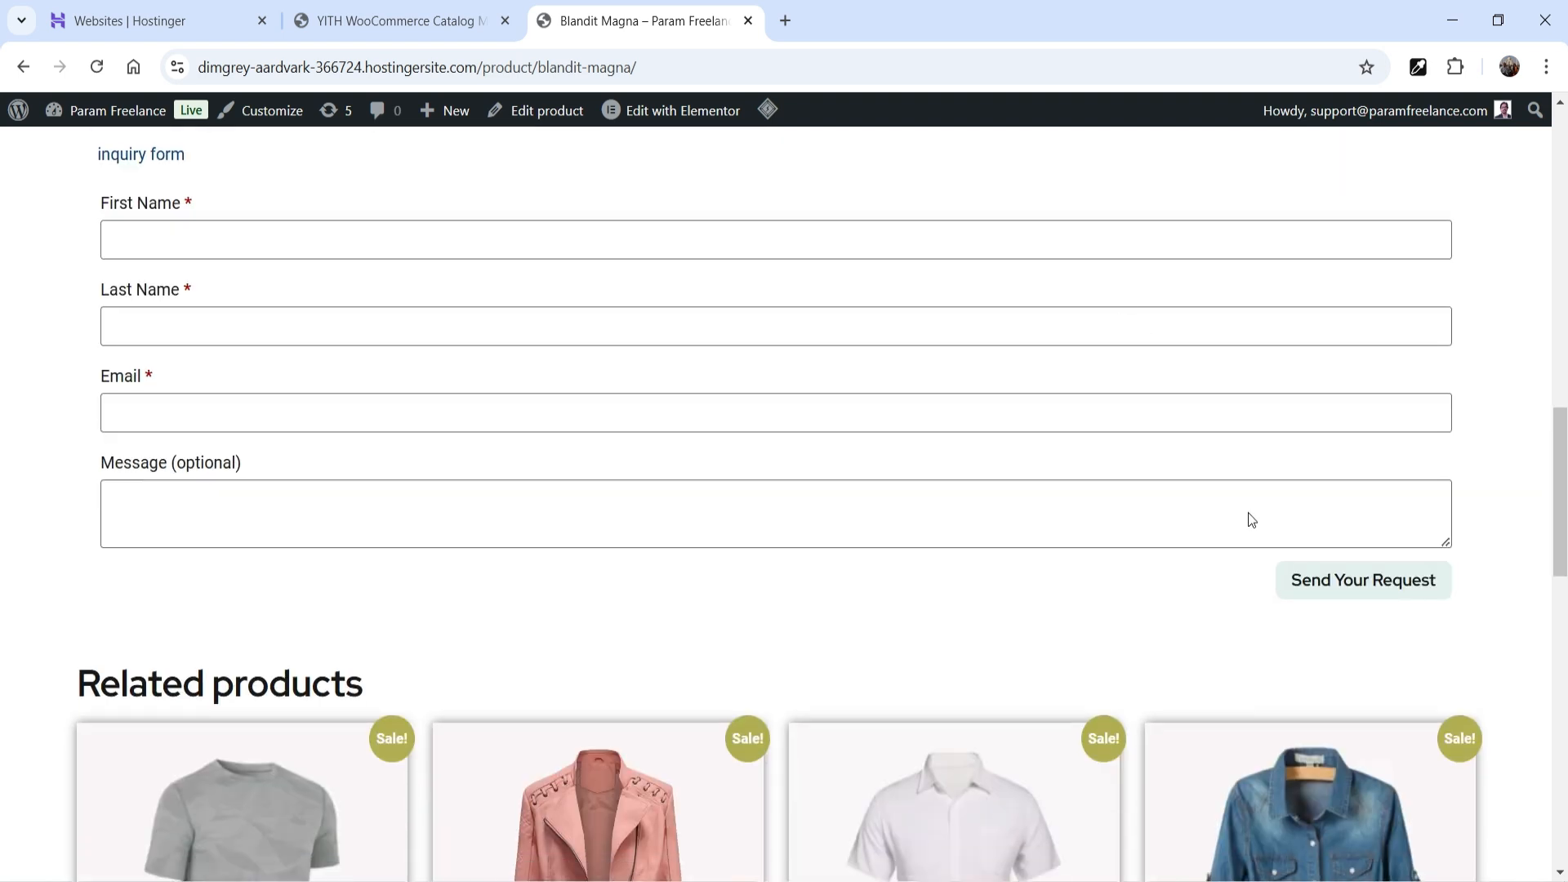
- Enable showing the inquiry form in the short description area and reload Blandit Magna to check
left_click(385, 16)
scroll(892, 385, "down", 2)
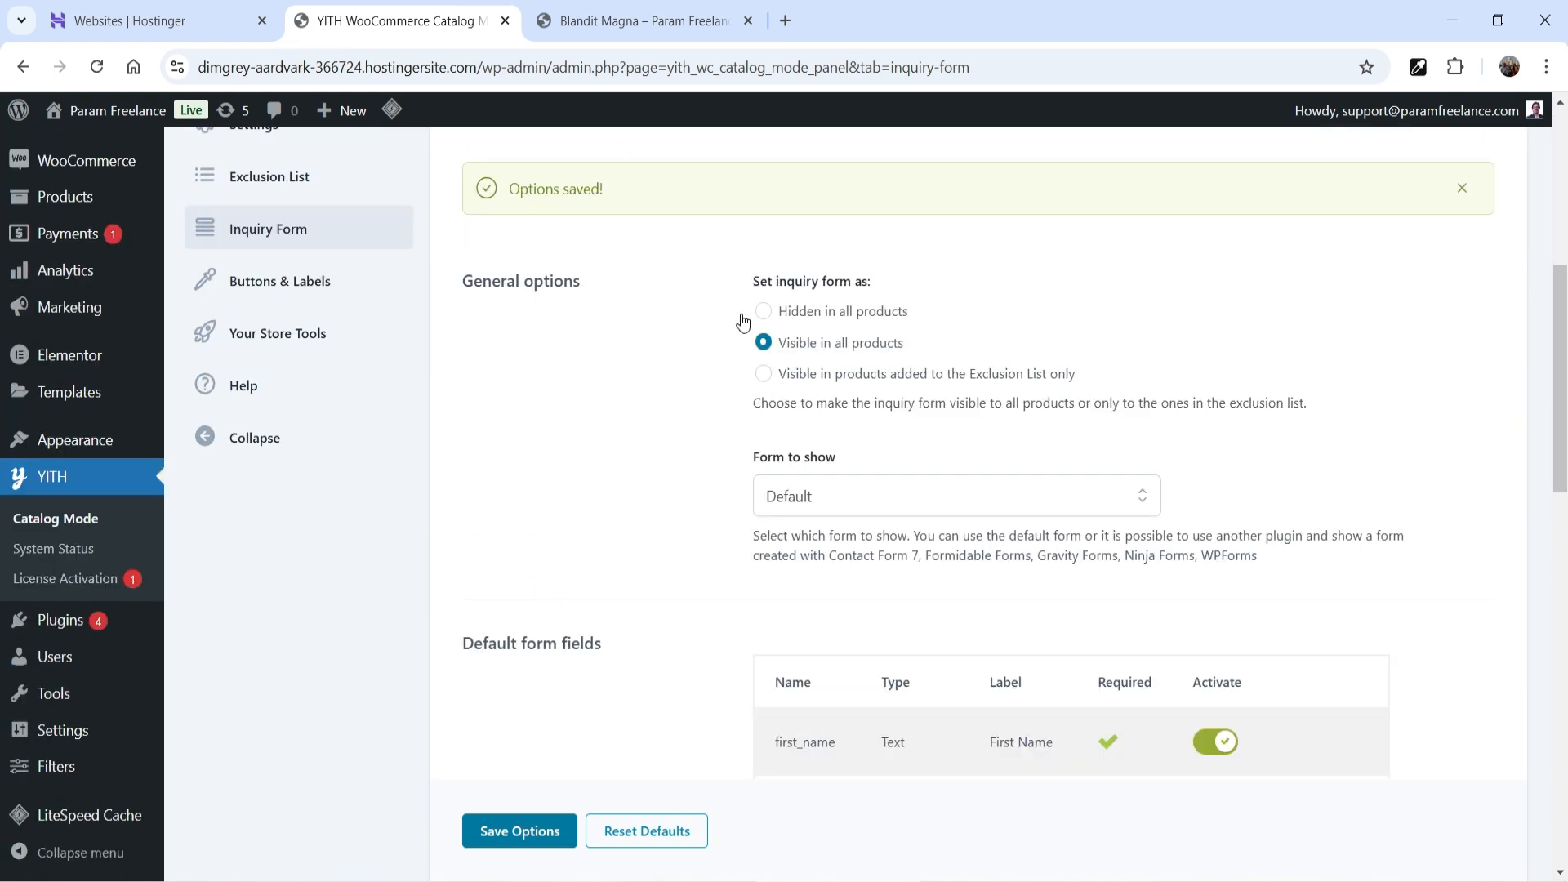
scroll(688, 368, "down", 1)
scroll(686, 374, "down", 7)
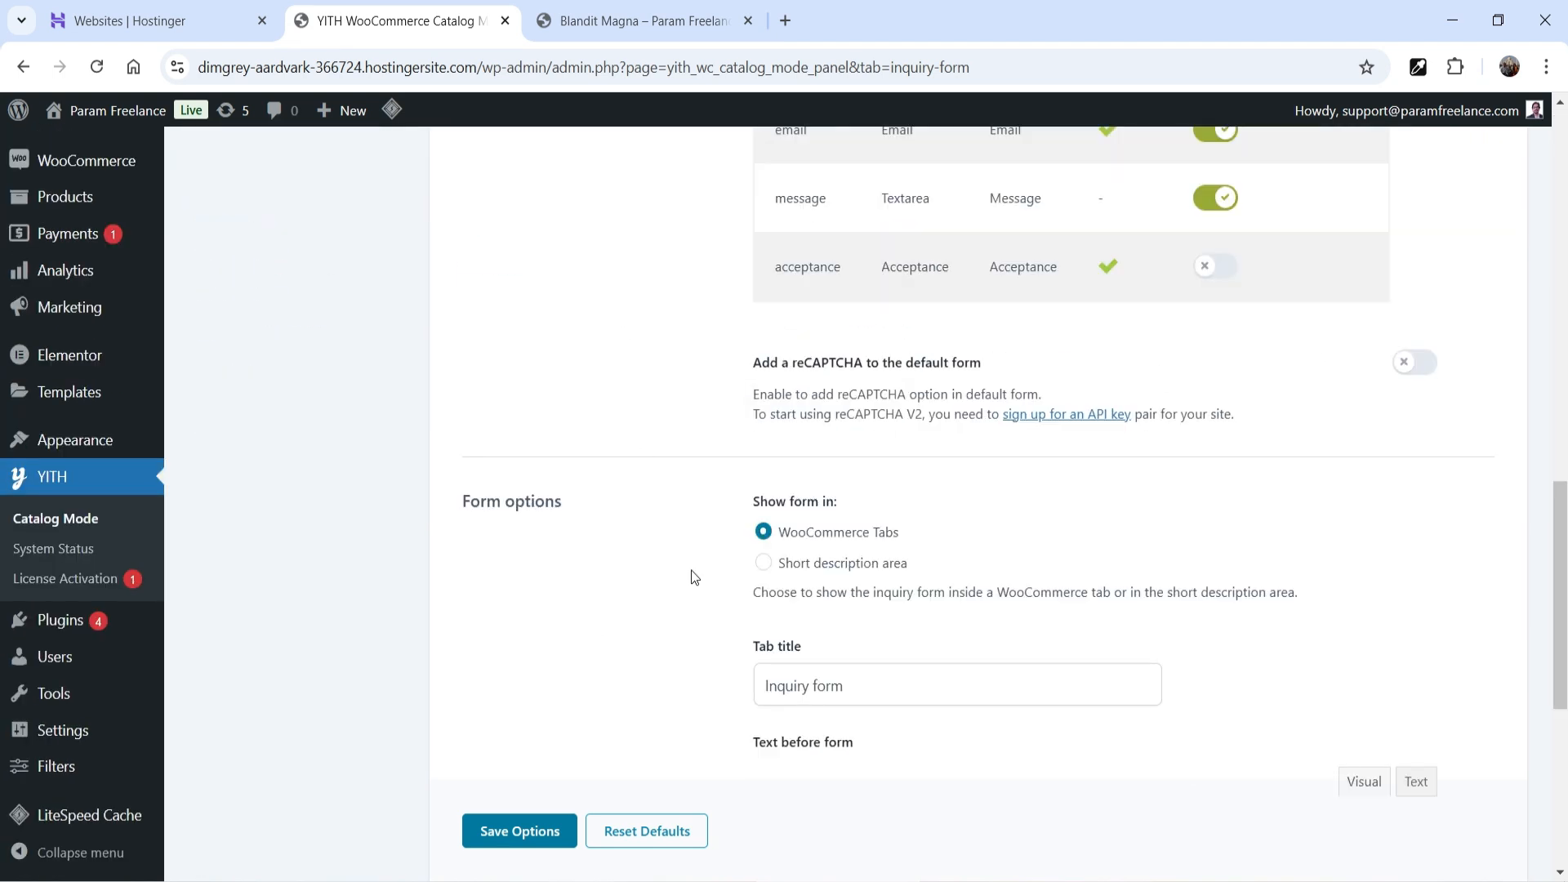
left_click(763, 563)
scroll(761, 570, "down", 2)
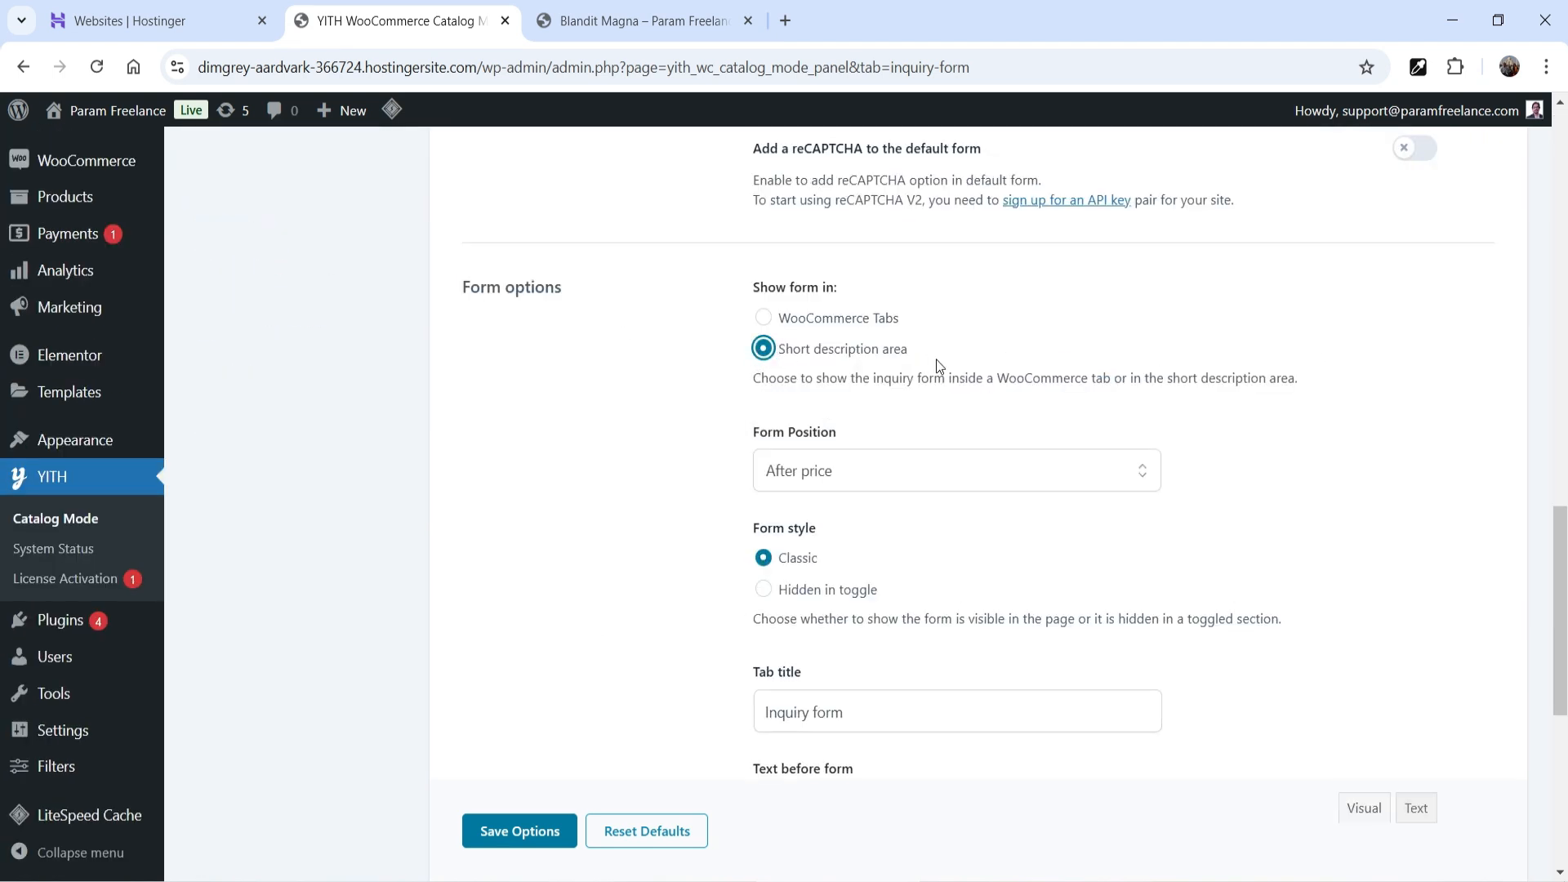
left_click(641, 28)
key("F5")
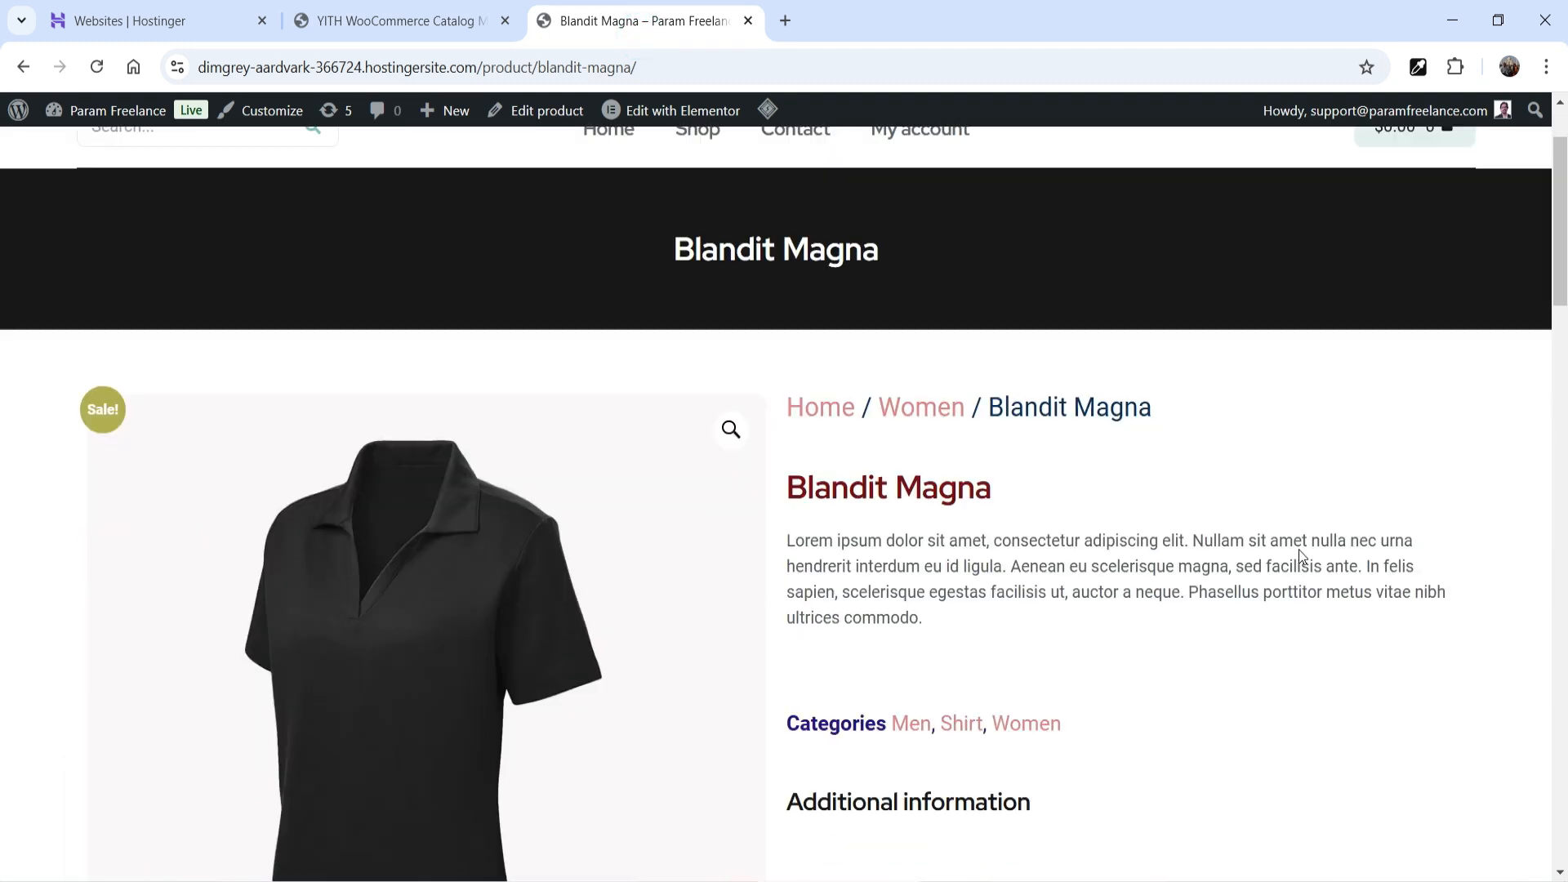
scroll(1300, 556, "down", 2)
- Place the inquiry form after the short description, hidden in a toggle, and save the options
left_click(481, 23)
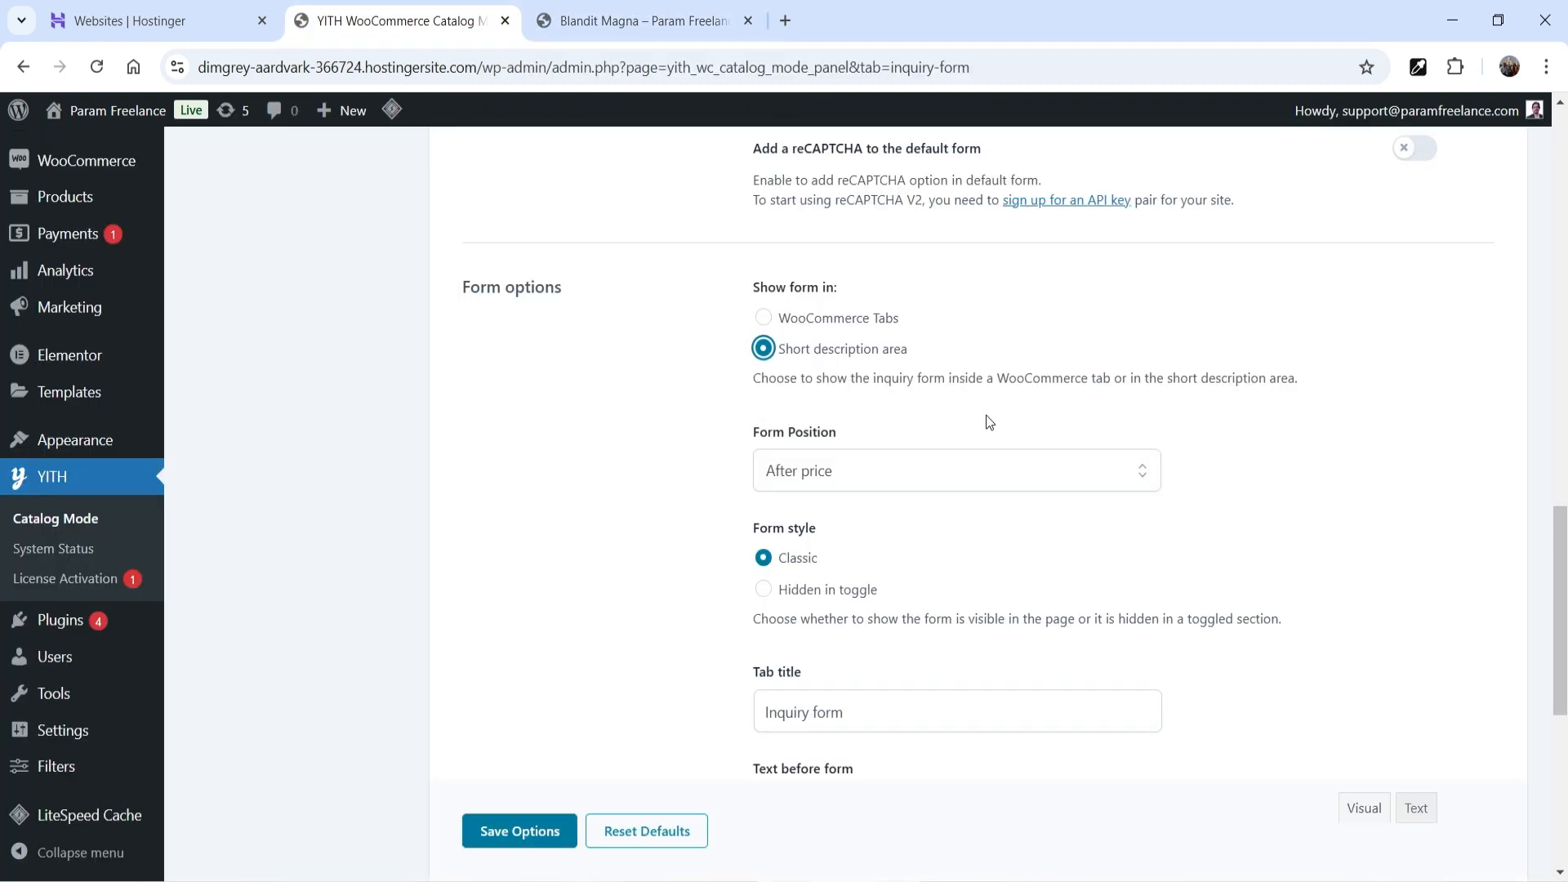
scroll(962, 396, "down", 1)
scroll(964, 390, "down", 2)
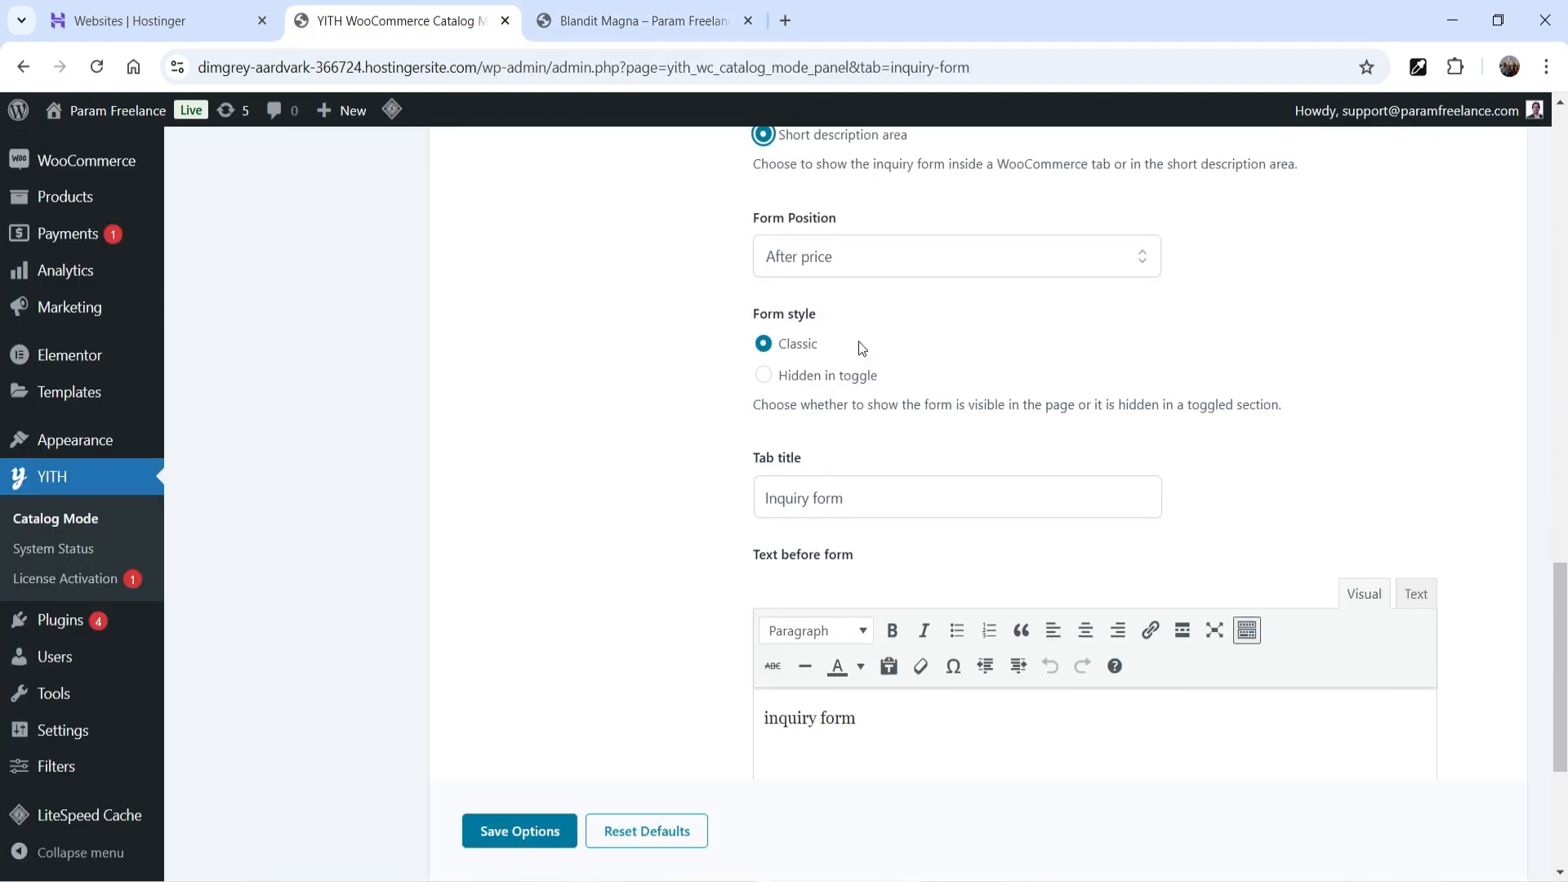
left_click(832, 262)
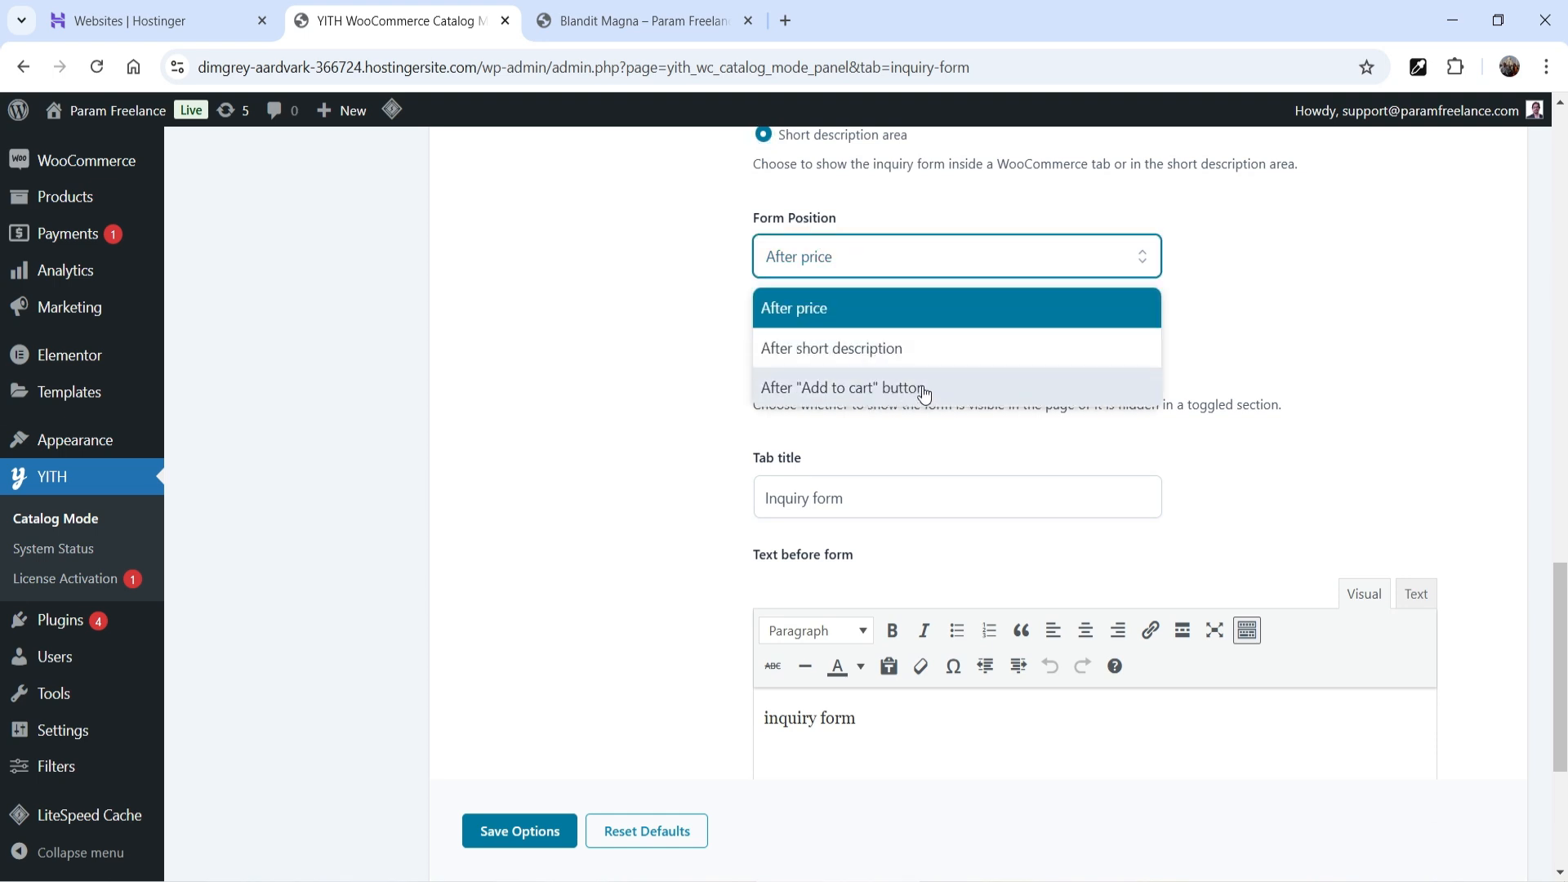
left_click(923, 350)
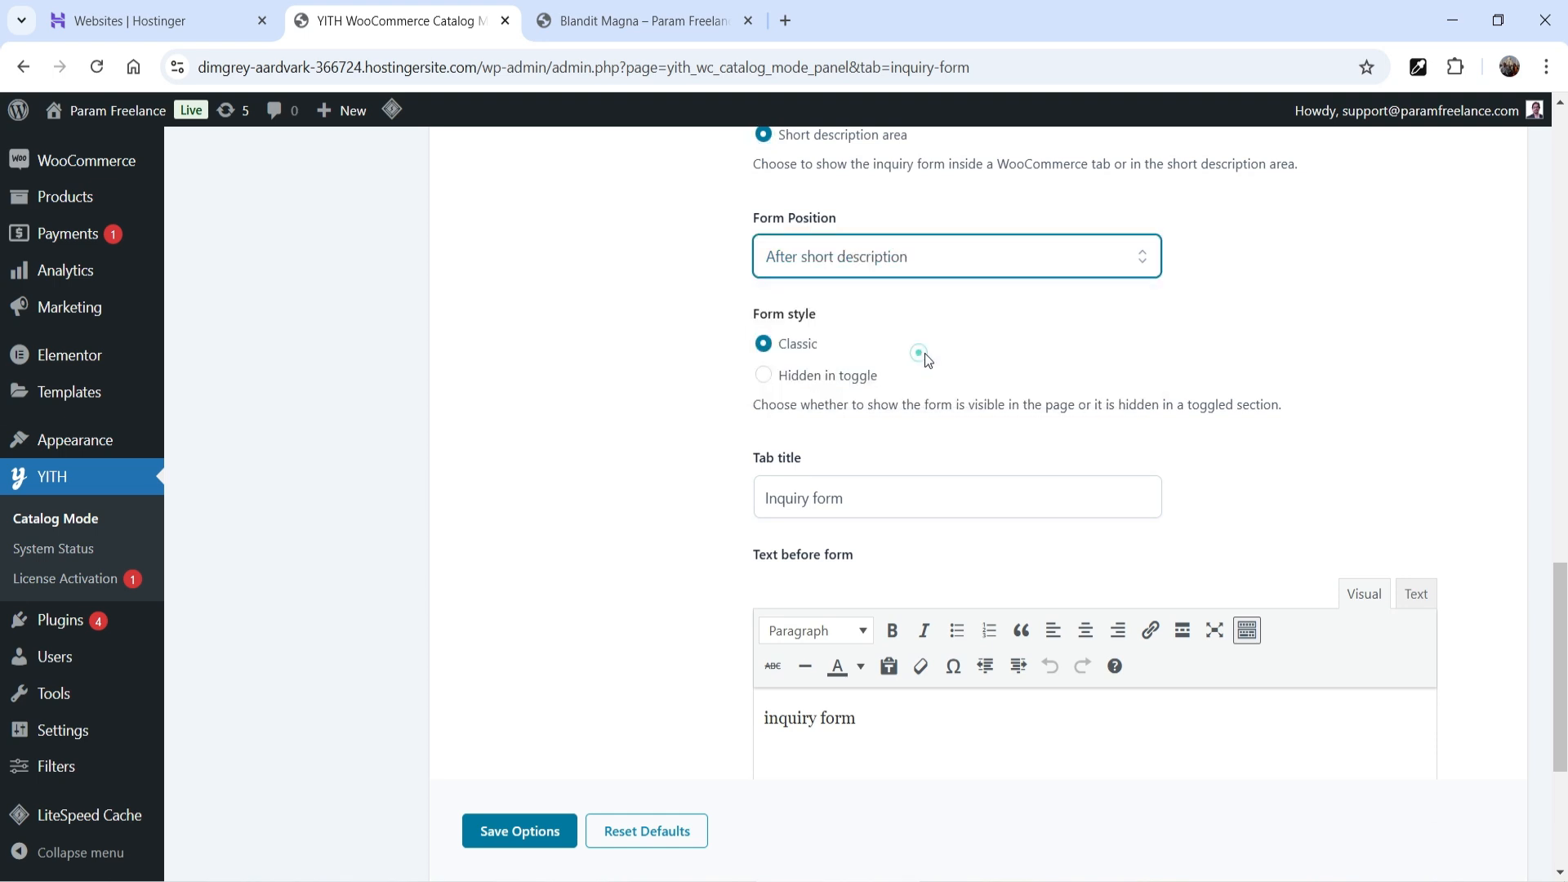
left_click(763, 377)
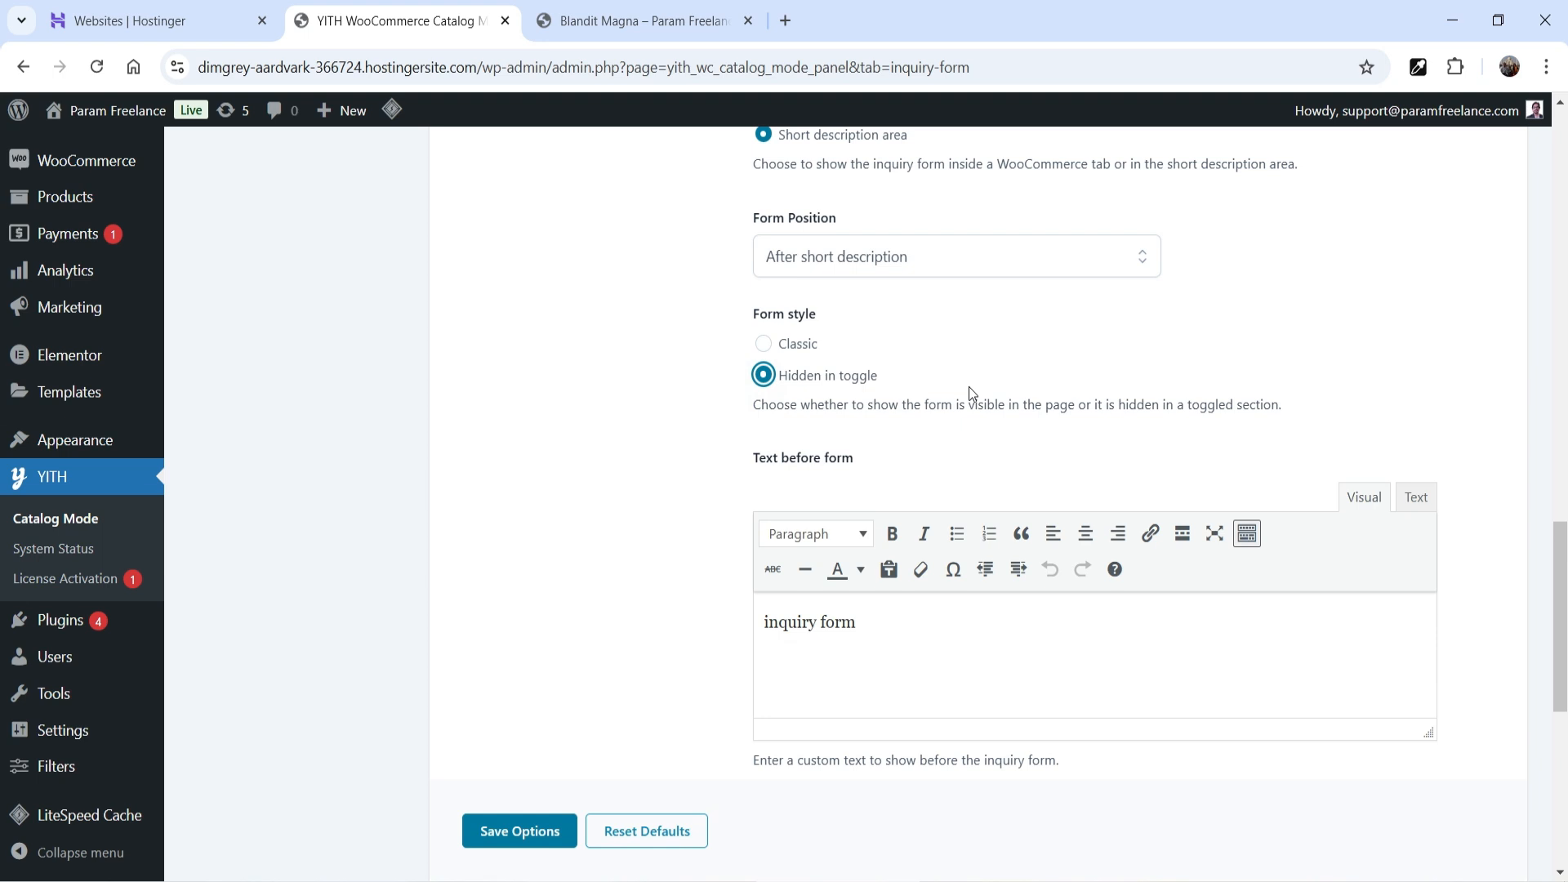
scroll(969, 385, "down", 2)
left_click(514, 833)
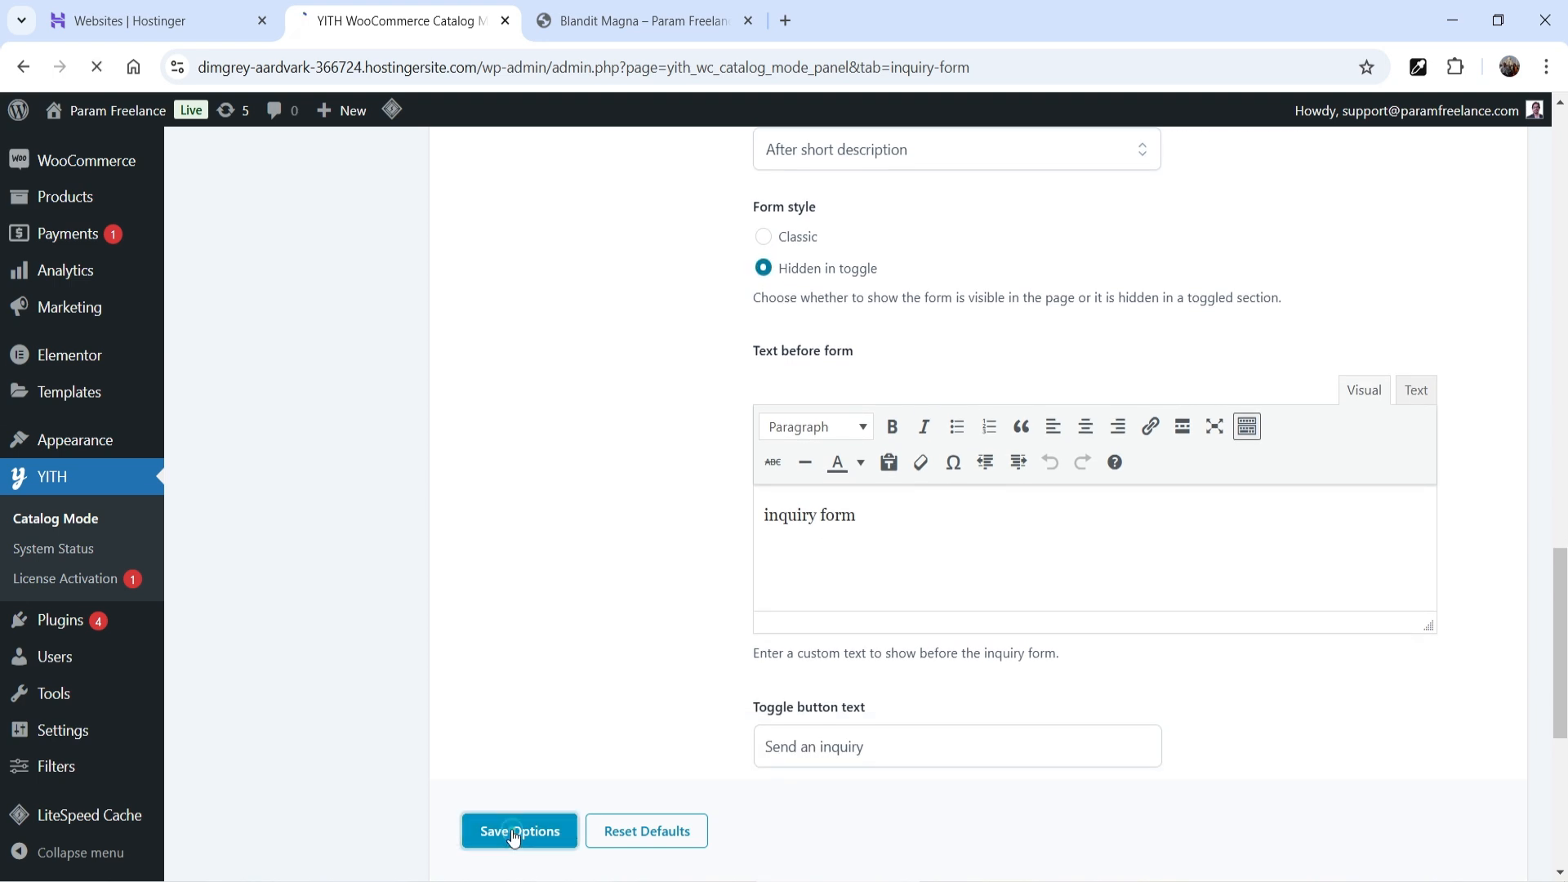
left_click(662, 41)
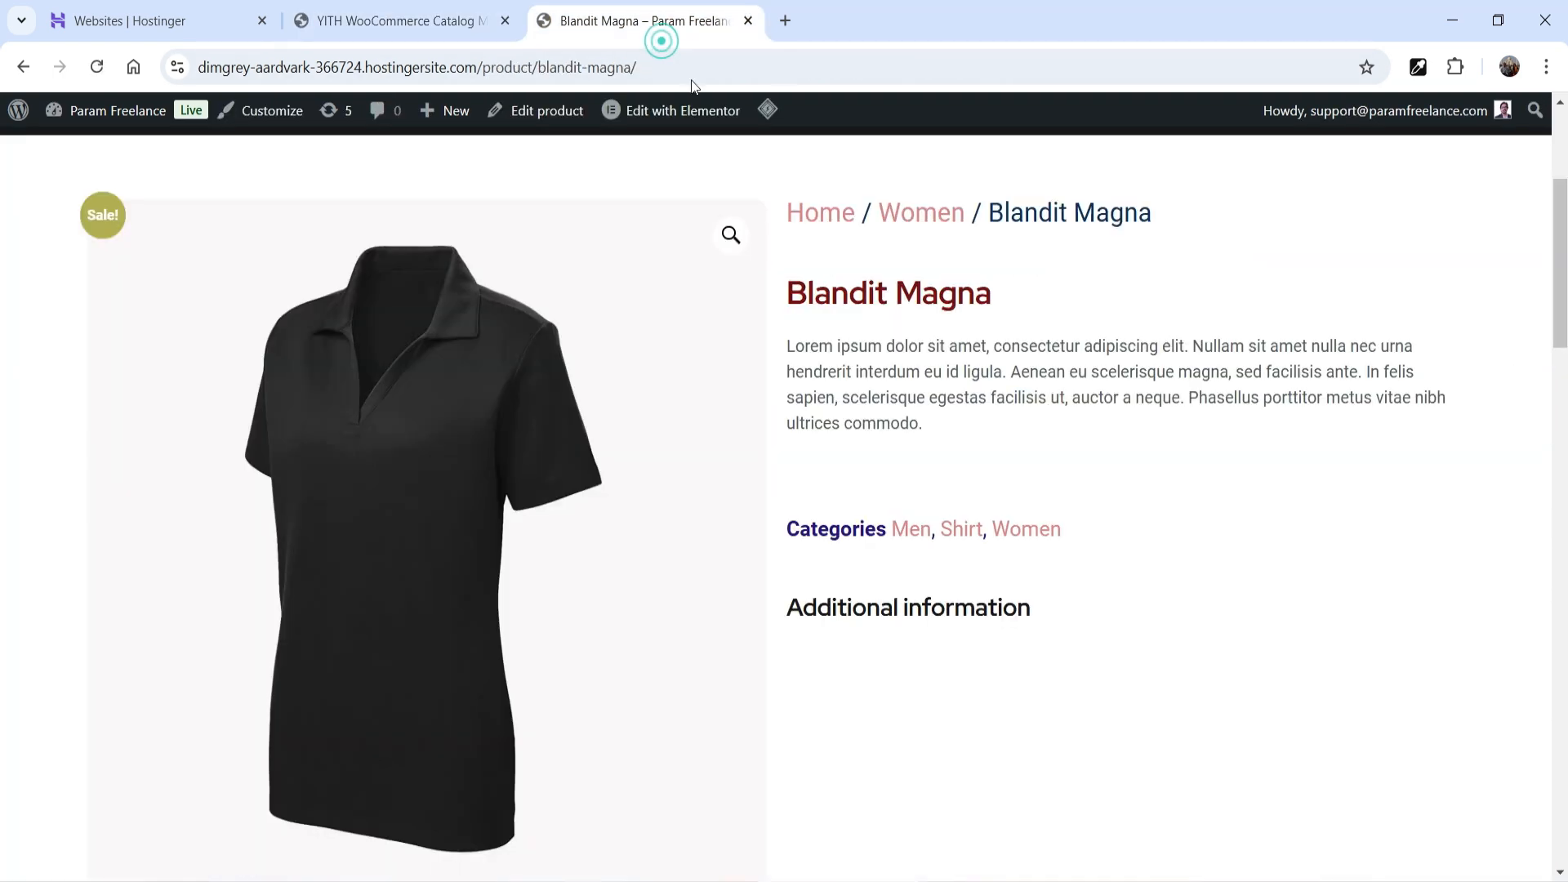
- Purge all LiteSpeed cache and scroll the Blandit Magna page looking for the inquiry form
mouse_move(768, 109)
left_click(831, 205)
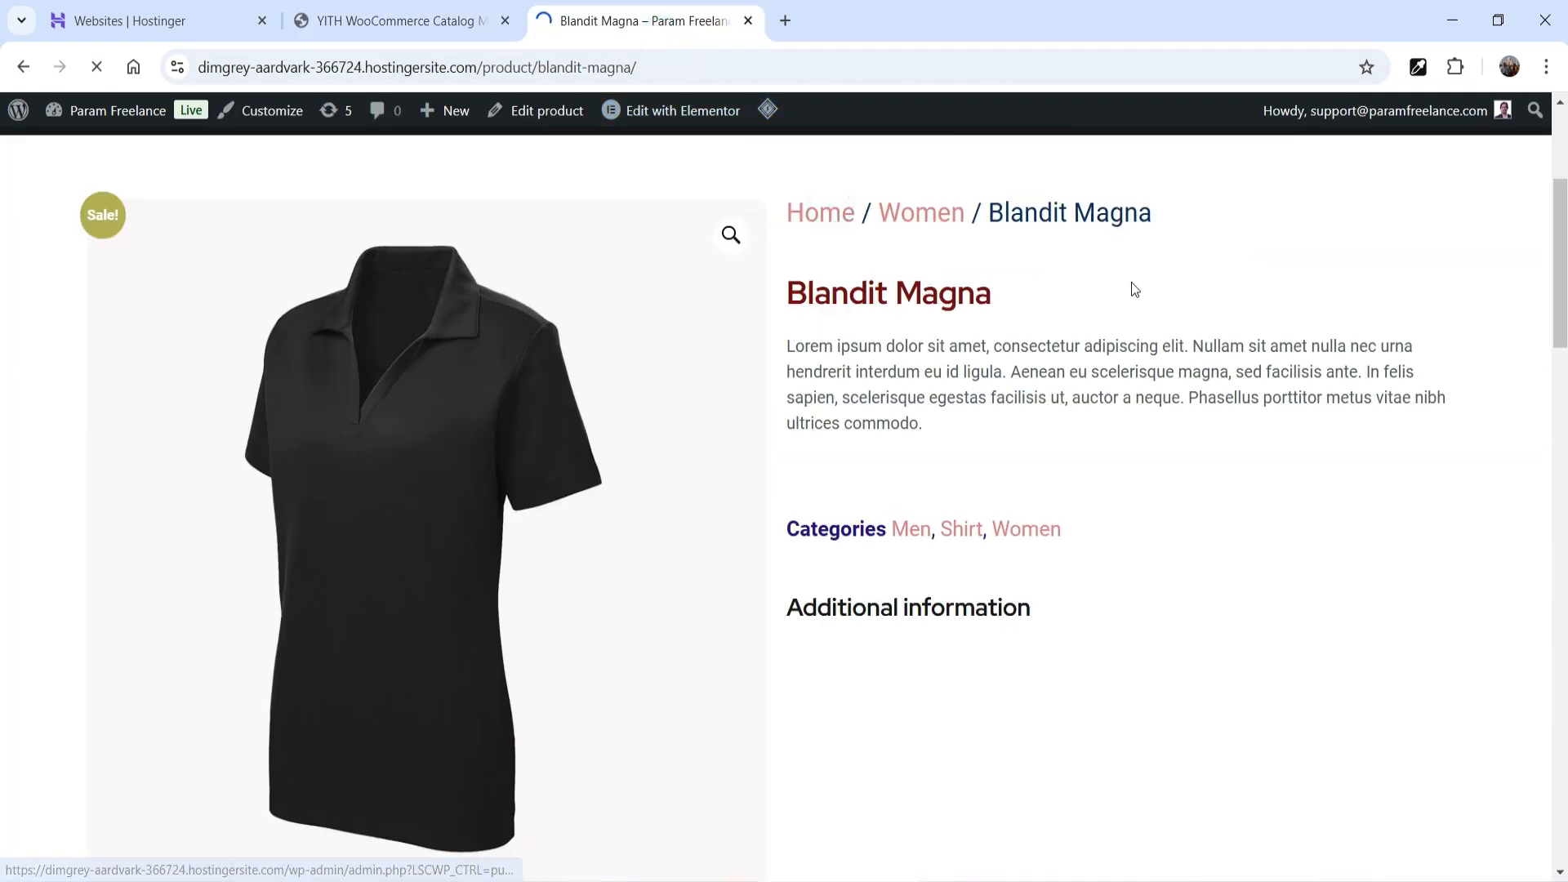
scroll(1132, 294, "down", 5)
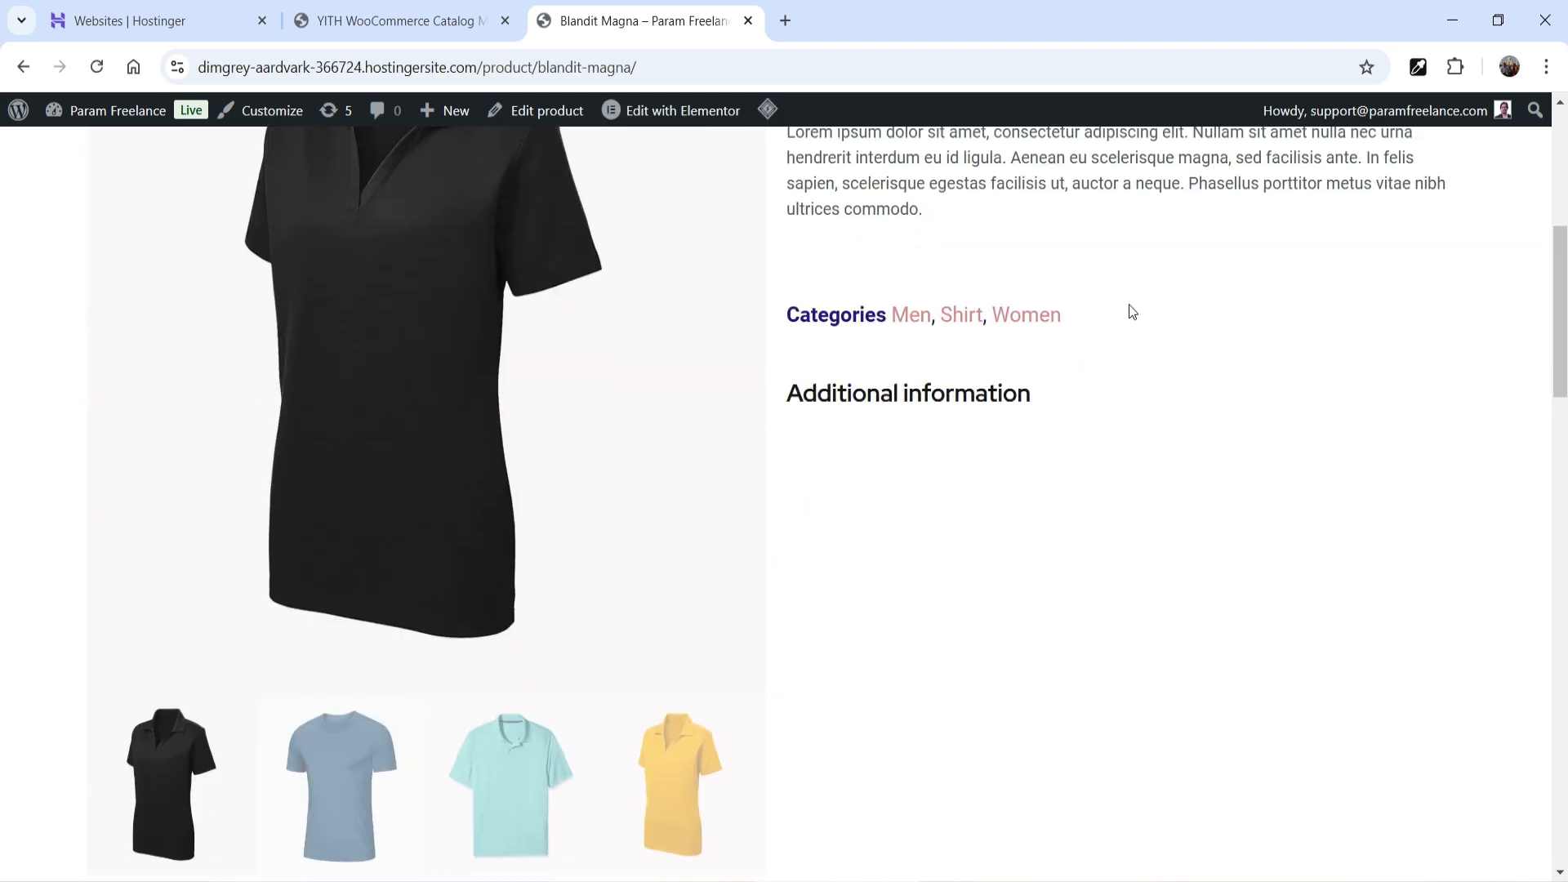
scroll(1130, 309, "down", 8)
scroll(1111, 308, "up", 2)
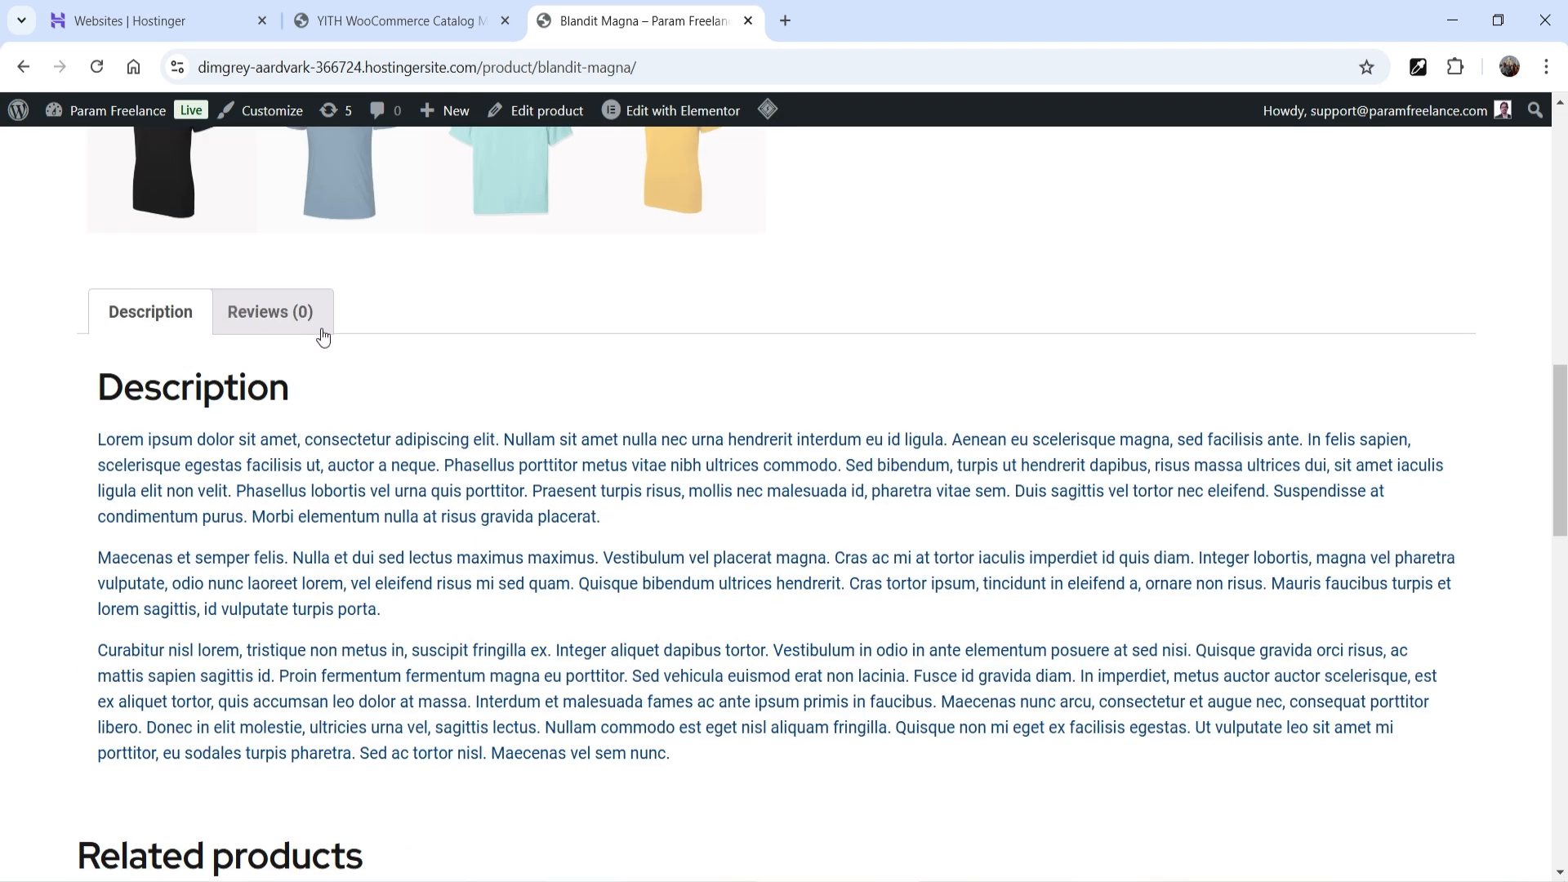
scroll(1482, 488, "up", 10)
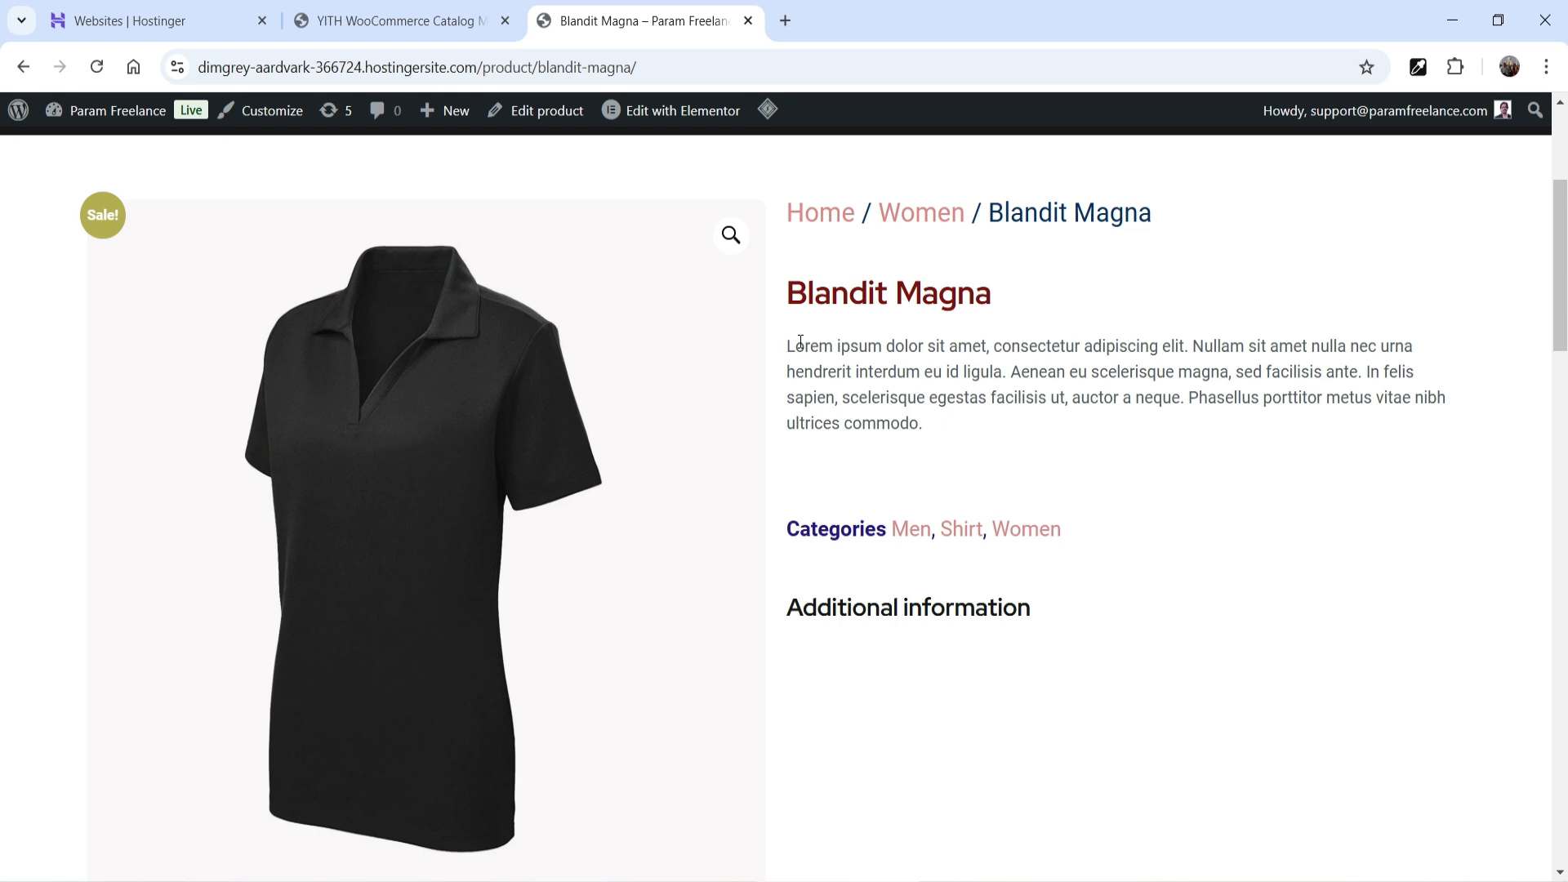
- Highlight the product title through Additional information to confirm no inquiry form appears
left_click_drag(801, 341, 1184, 567)
left_click(1126, 441)
scroll(1124, 447, "down", 1)
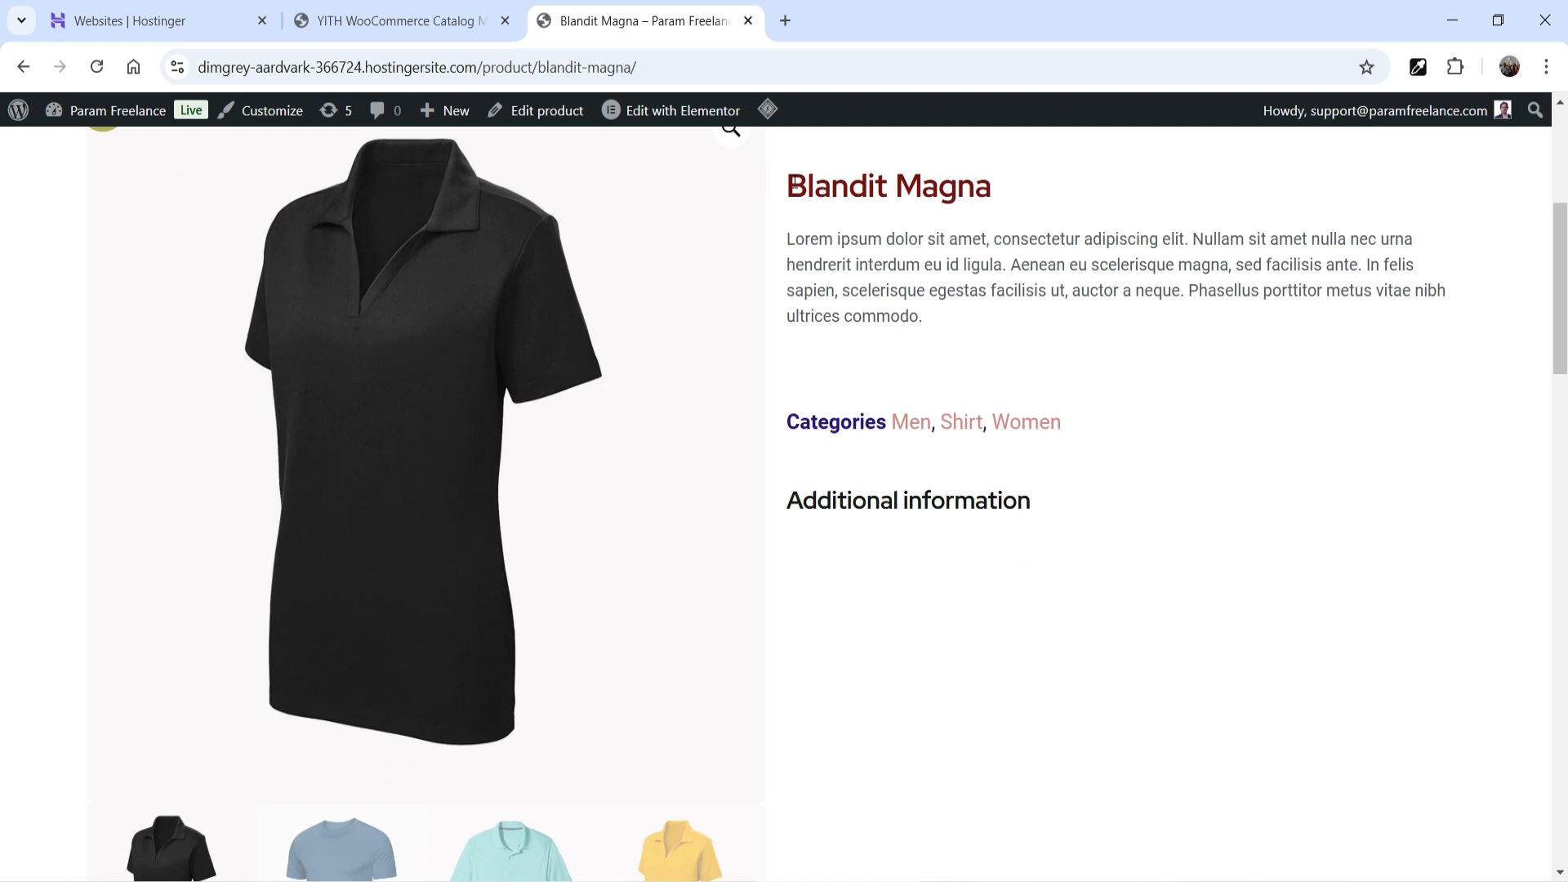
left_click_drag(788, 186, 1252, 537)
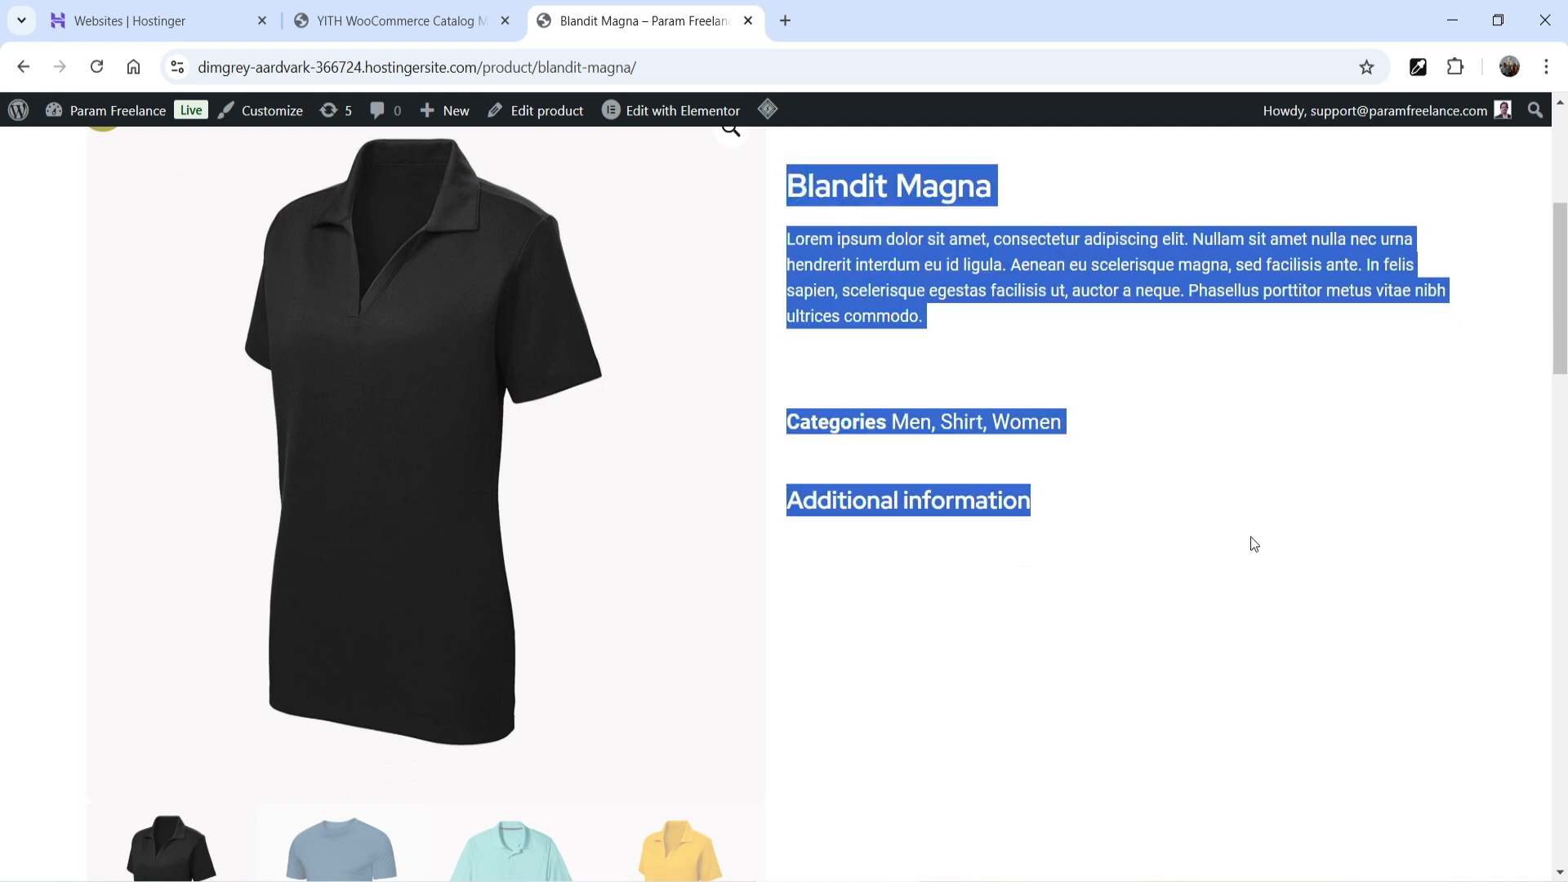
left_click(1291, 572)
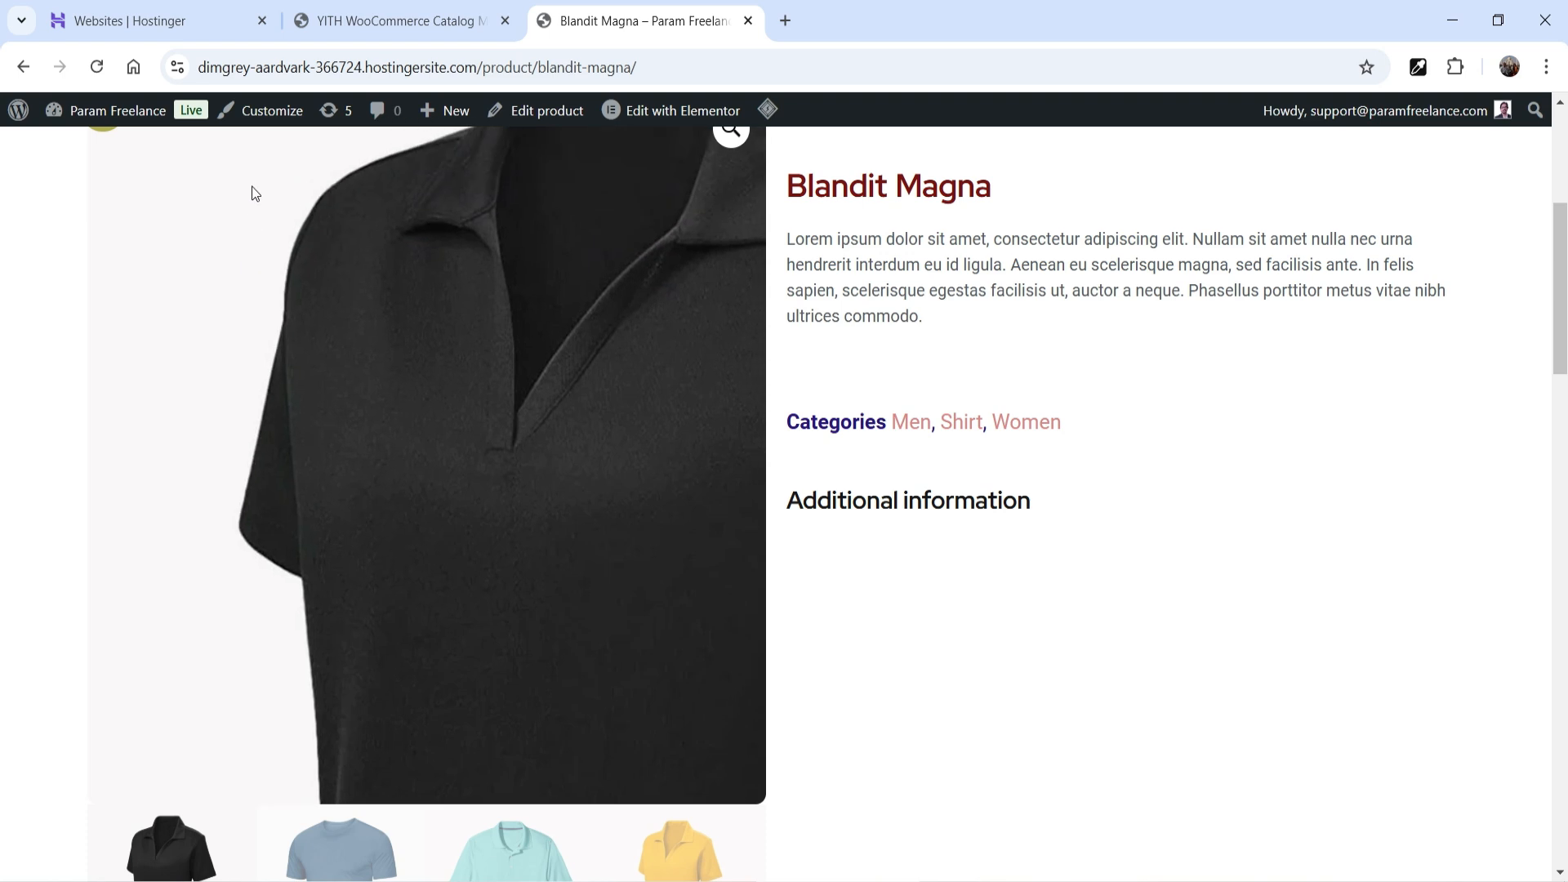
left_click(333, 21)
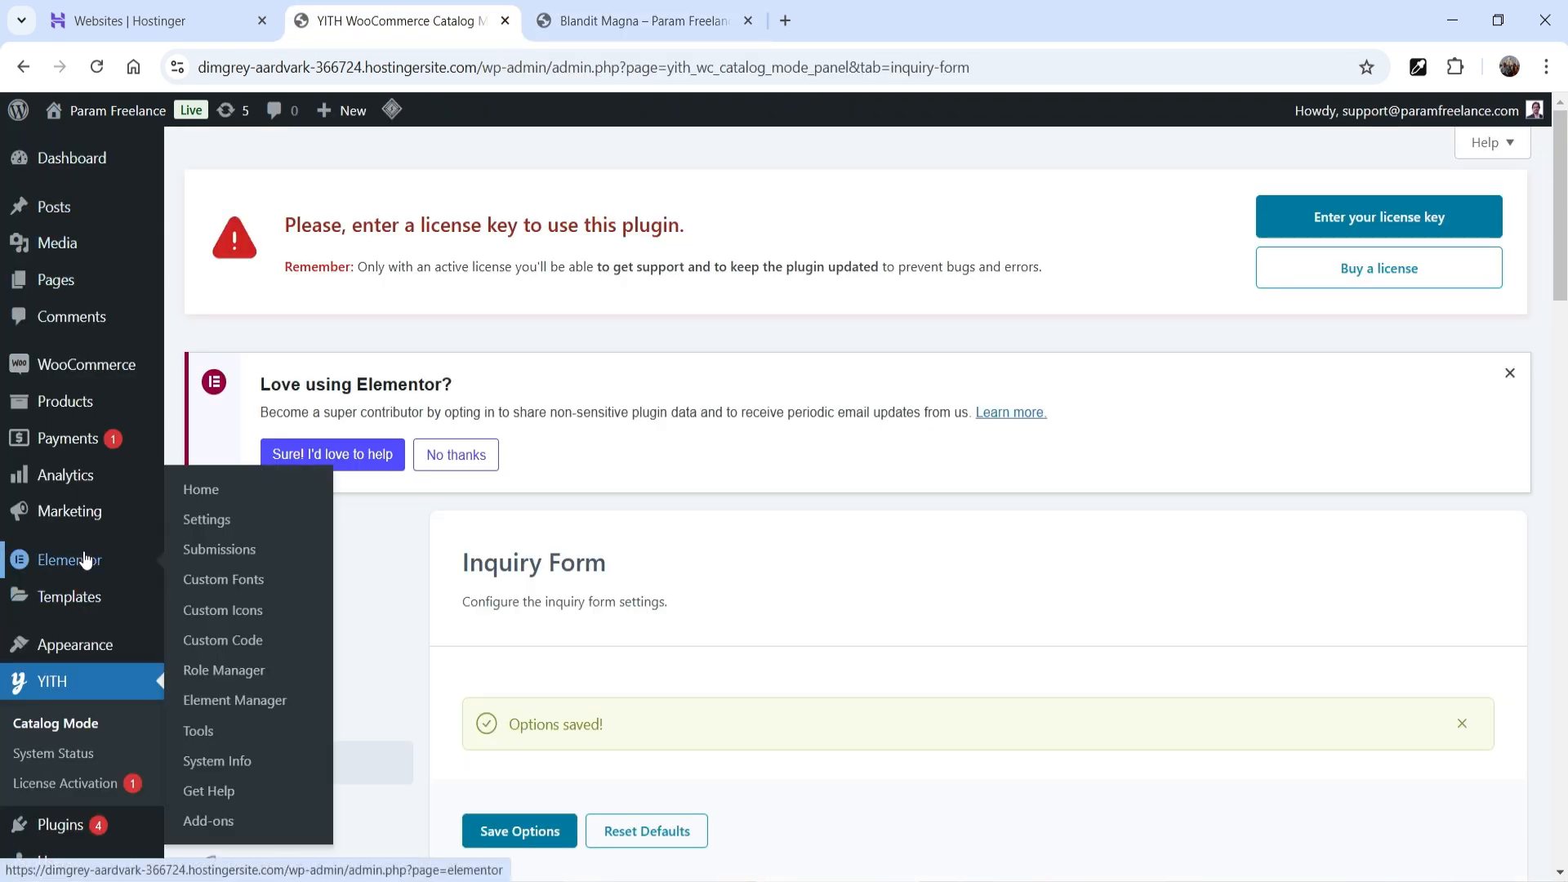
- Open Theme Builder in a new tab and edit the Single Product template Elementor Single Product #252
mouse_move(77, 597)
right_click(239, 662)
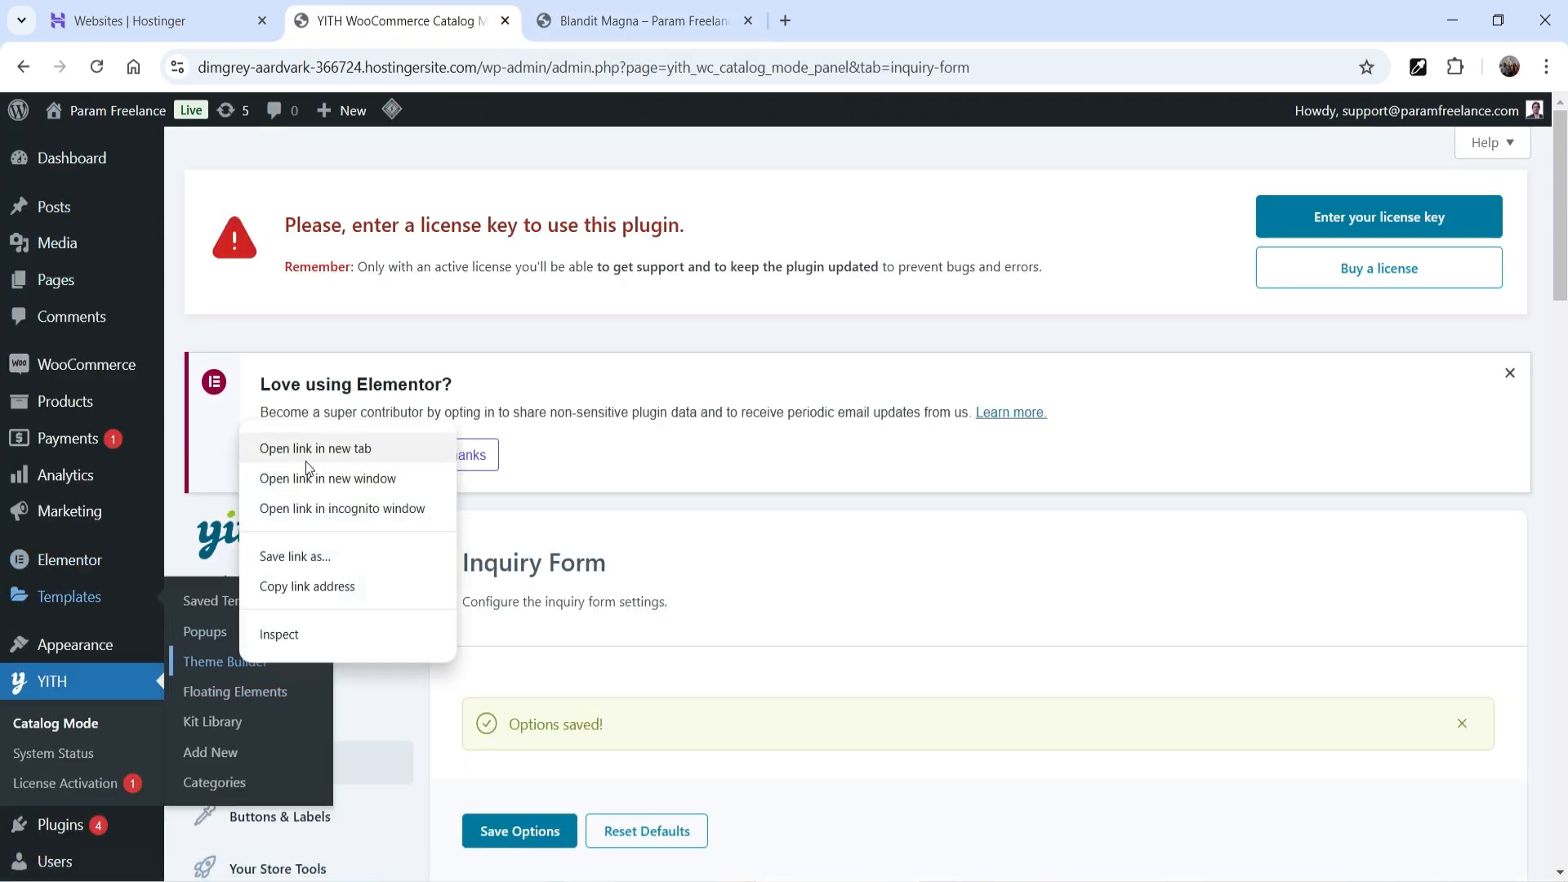
left_click(311, 450)
left_click(645, 21)
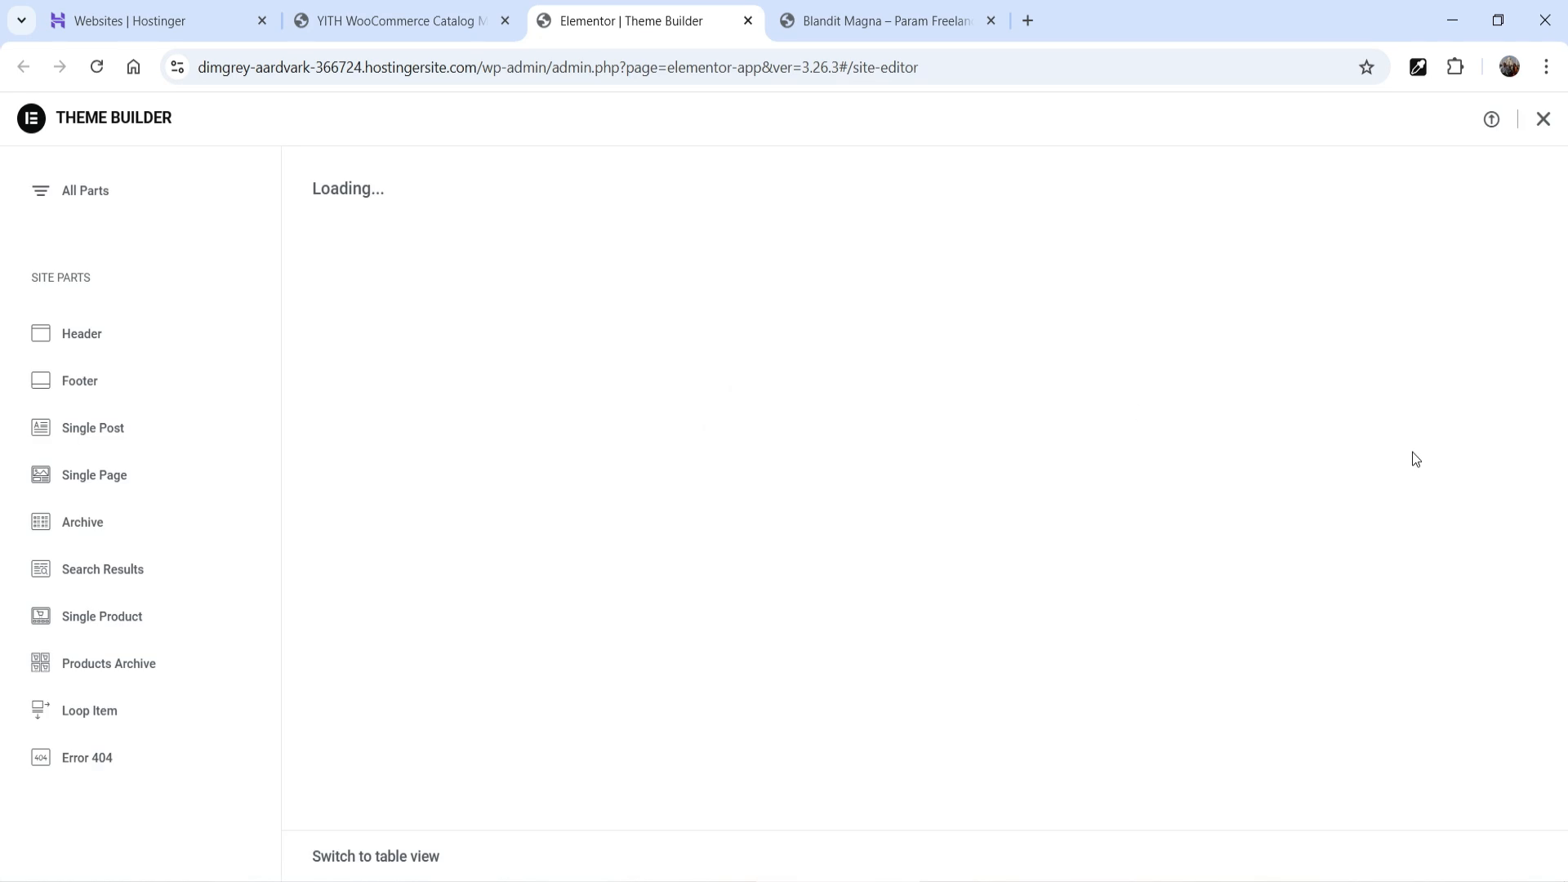
left_click(868, 33)
scroll(1429, 539, "down", 3)
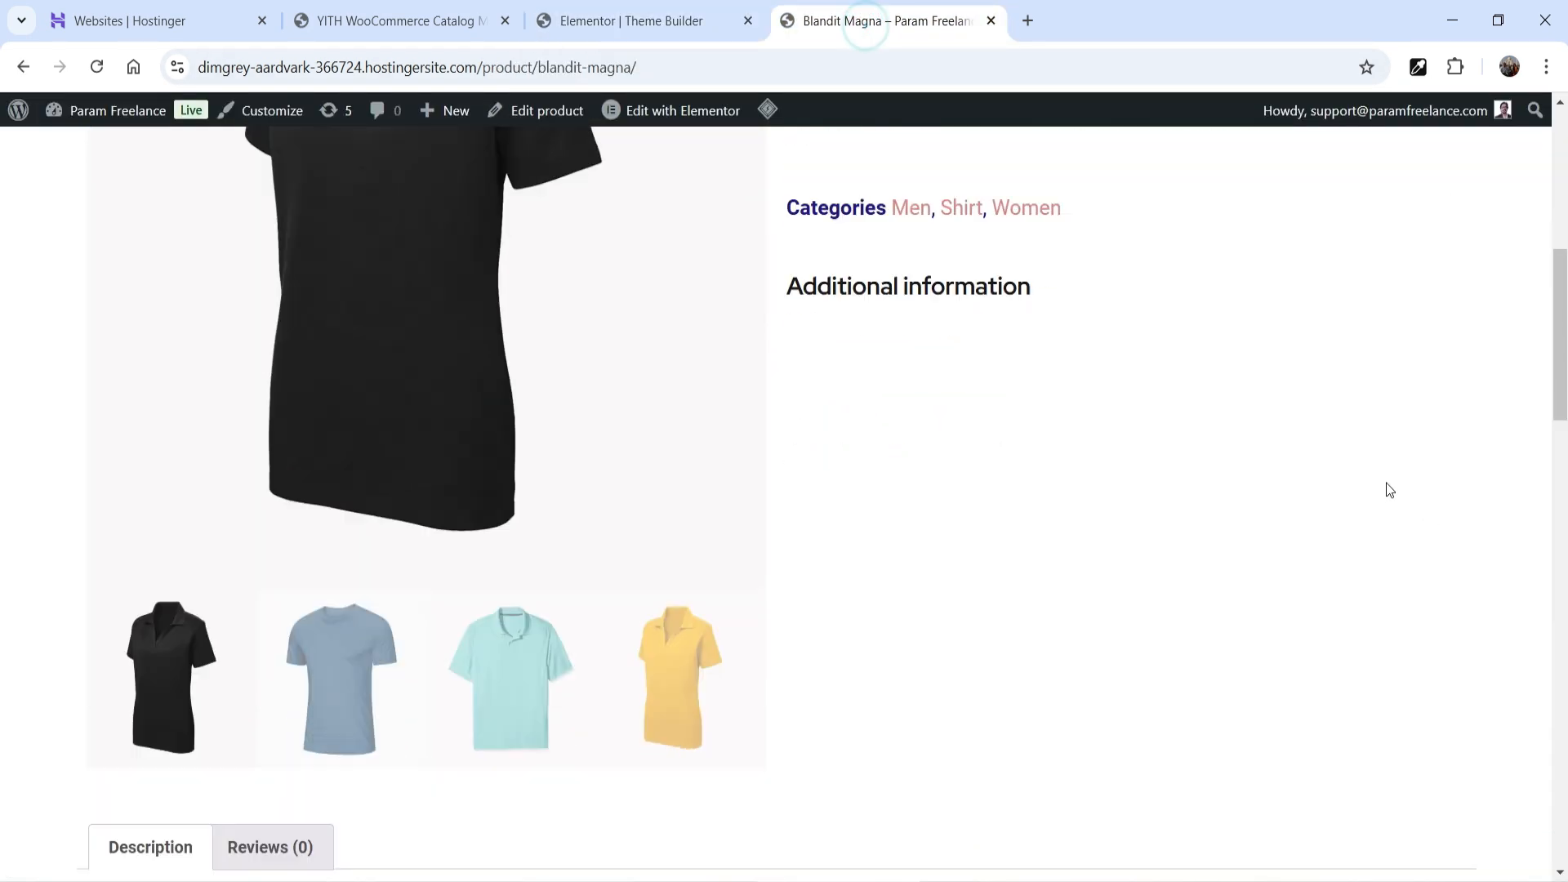
scroll(1150, 317, "up", 3)
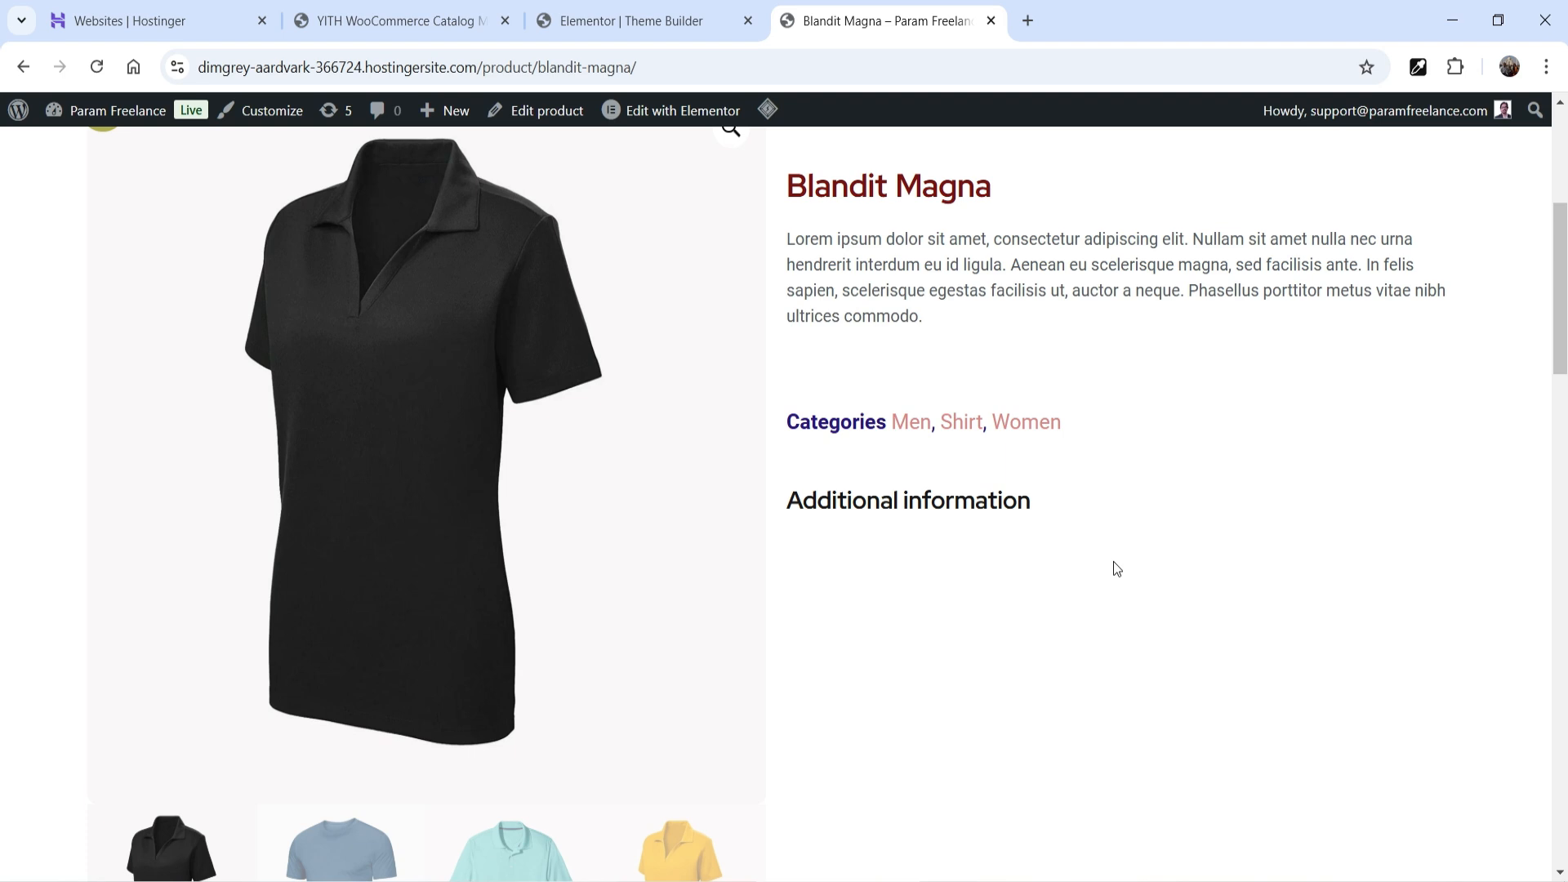
left_click(618, 23)
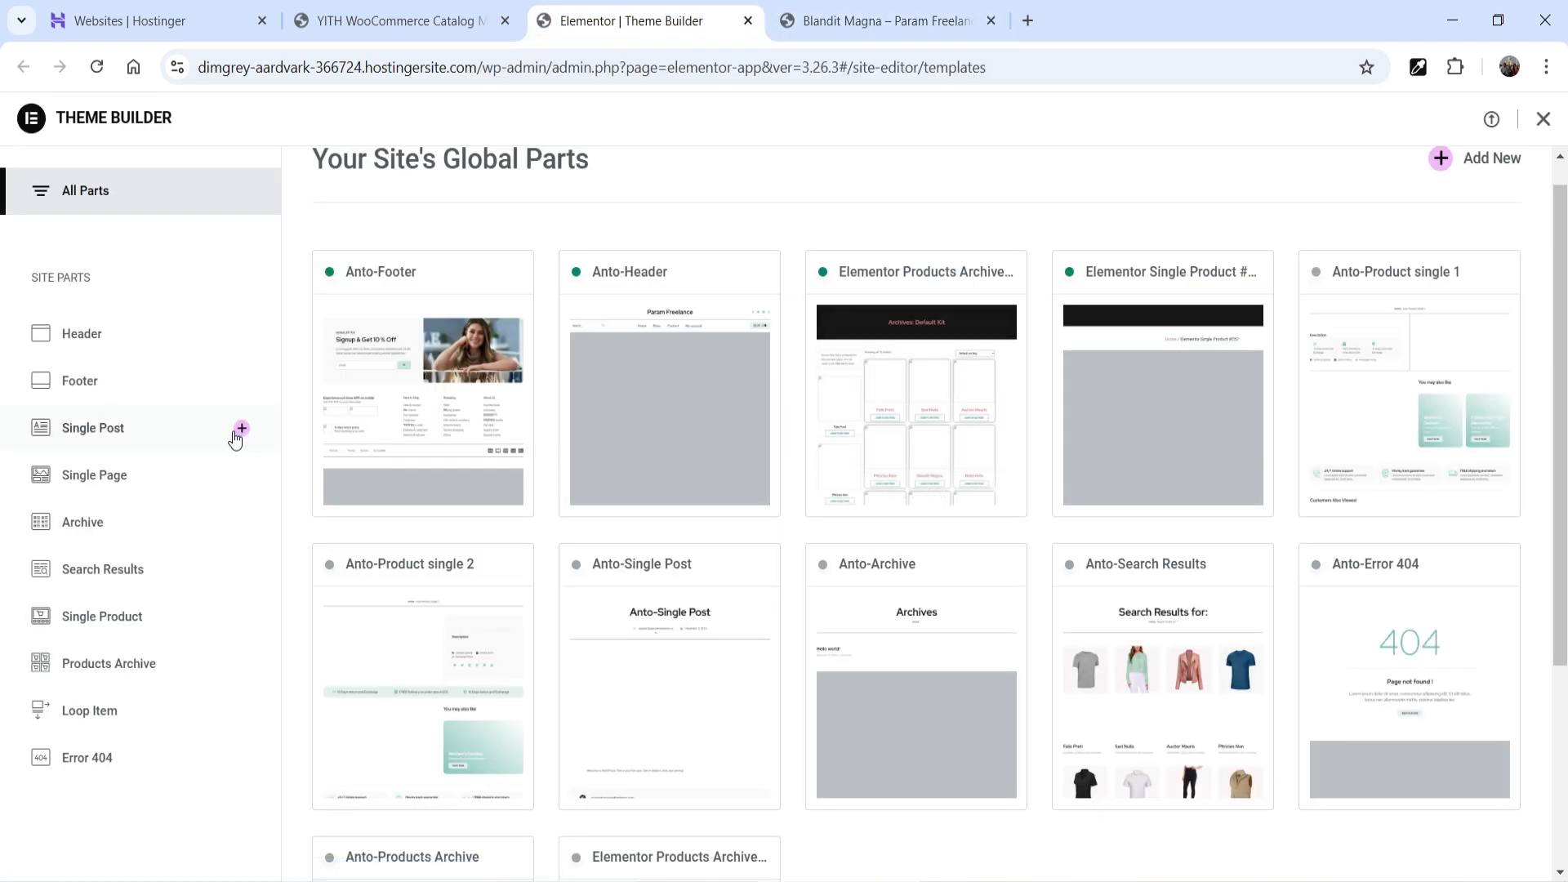
left_click(121, 618)
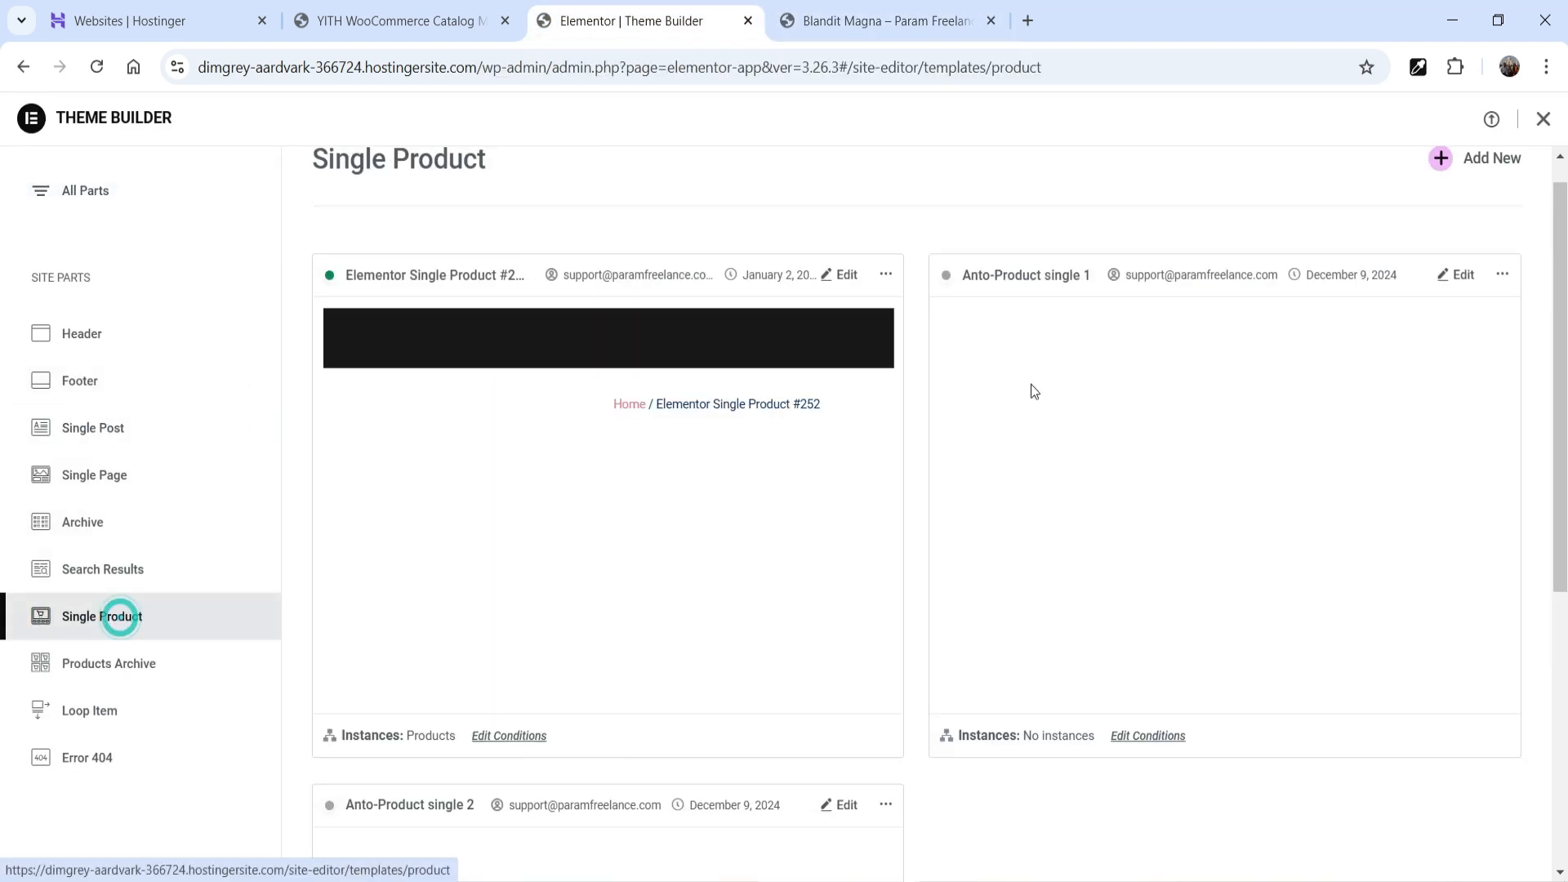
left_click(847, 277)
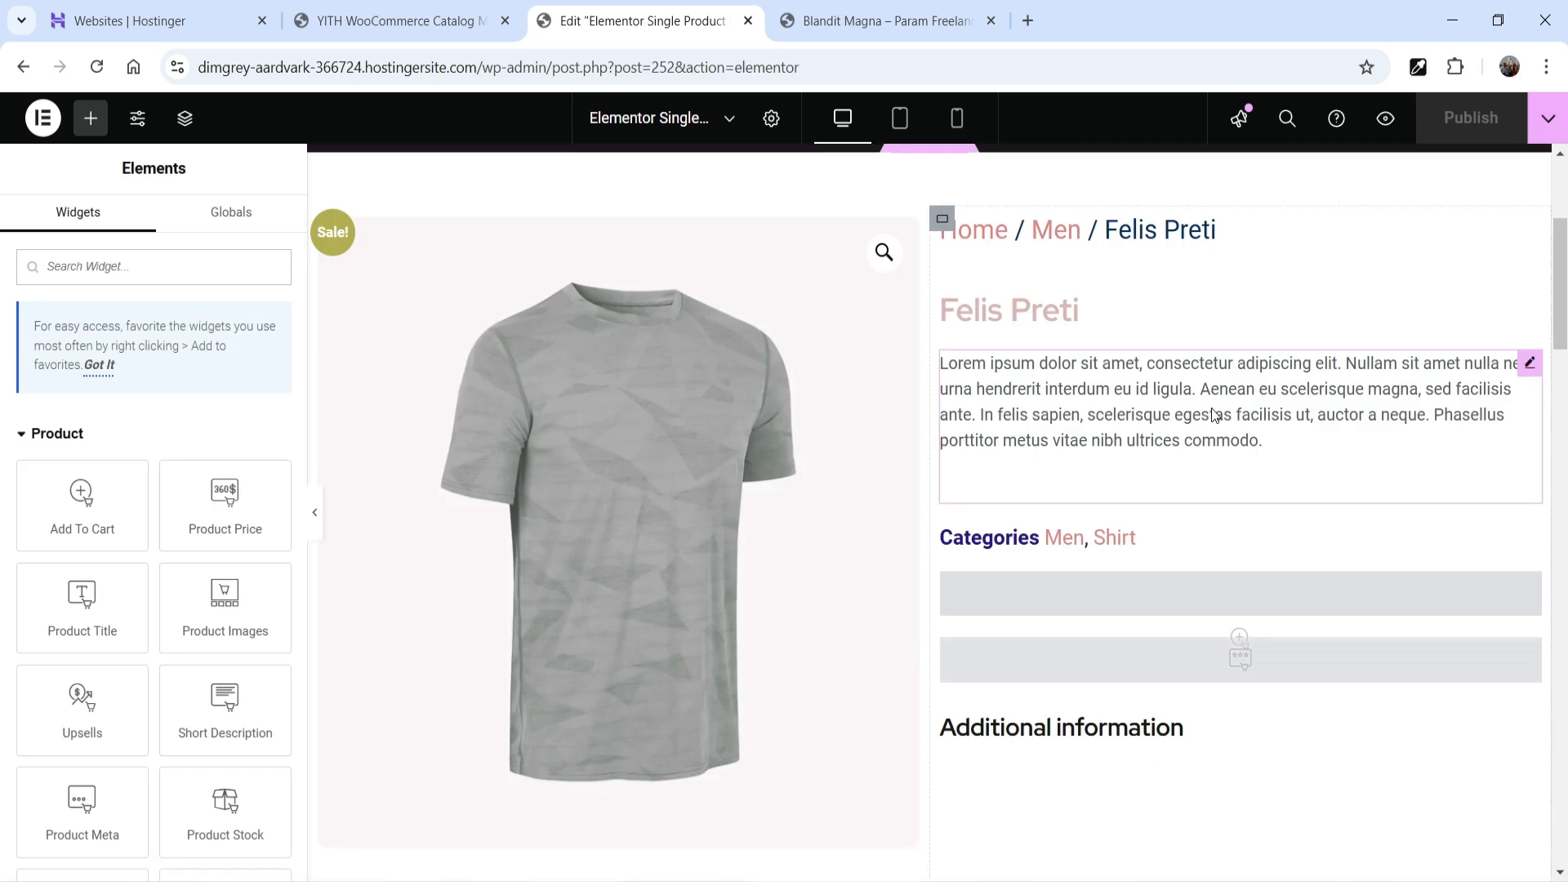
- Search widgets for 'yith' and drop the YITH Catalog Mode Button below Categories
scroll(1201, 366, "down", 3)
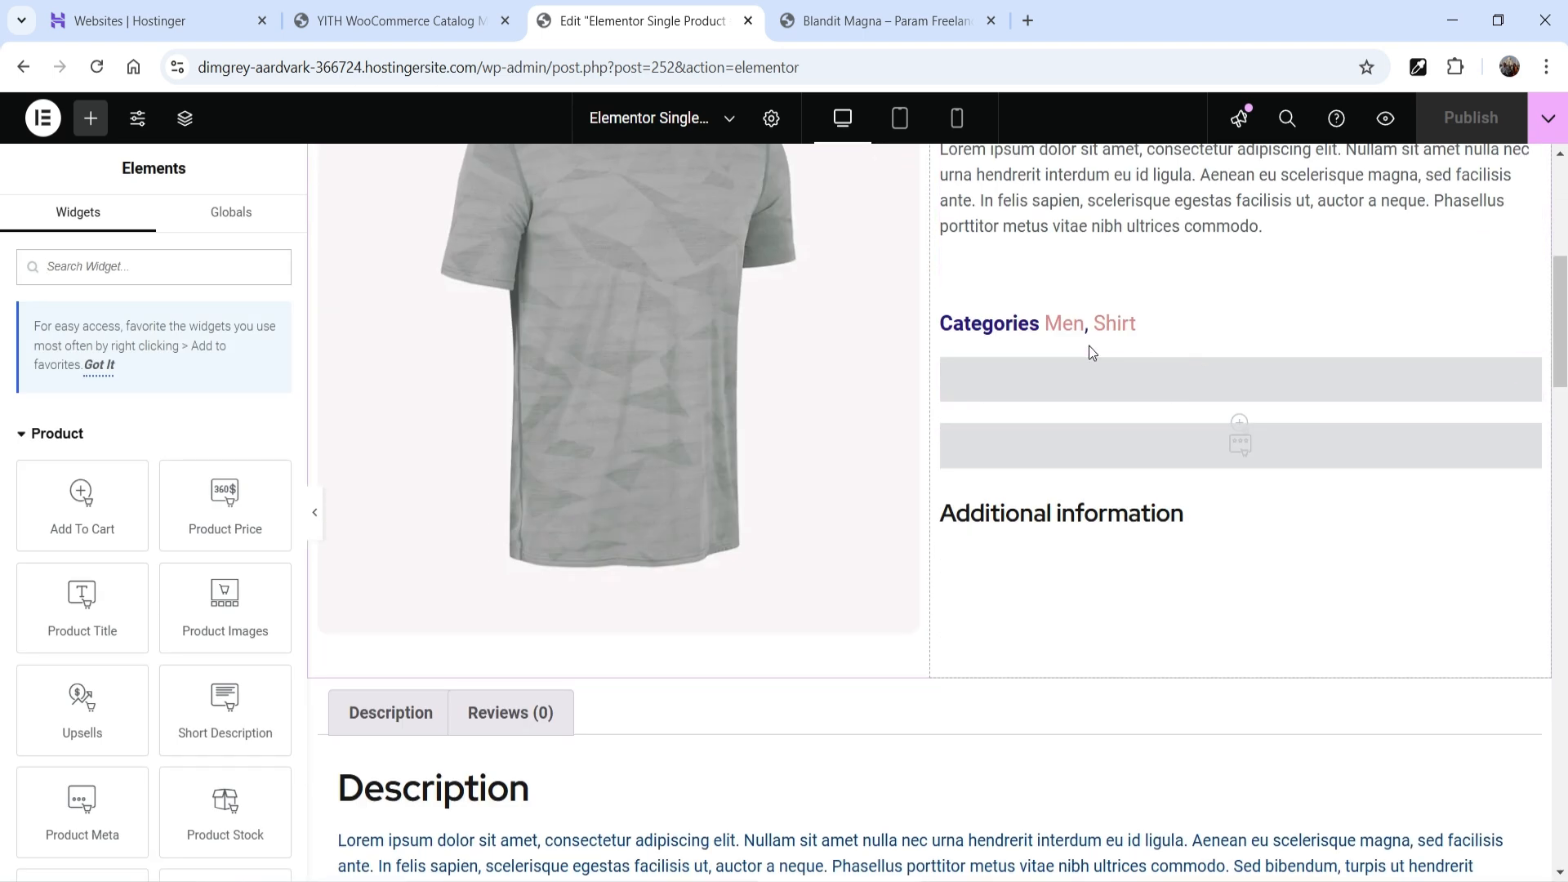
left_click(78, 276)
type("yith")
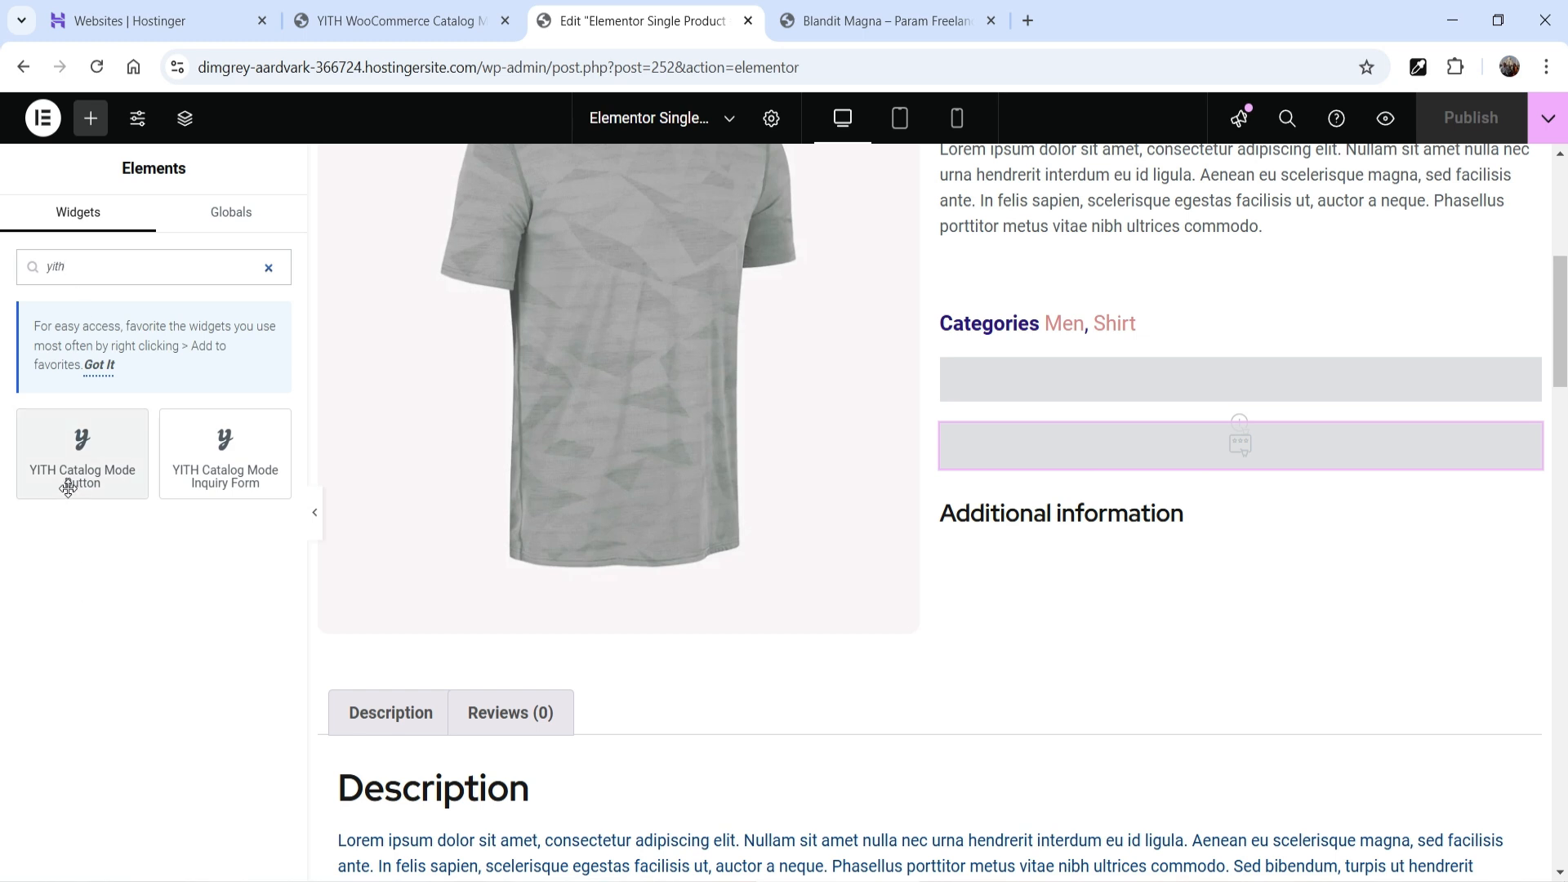
left_click_drag(82, 482, 1229, 504)
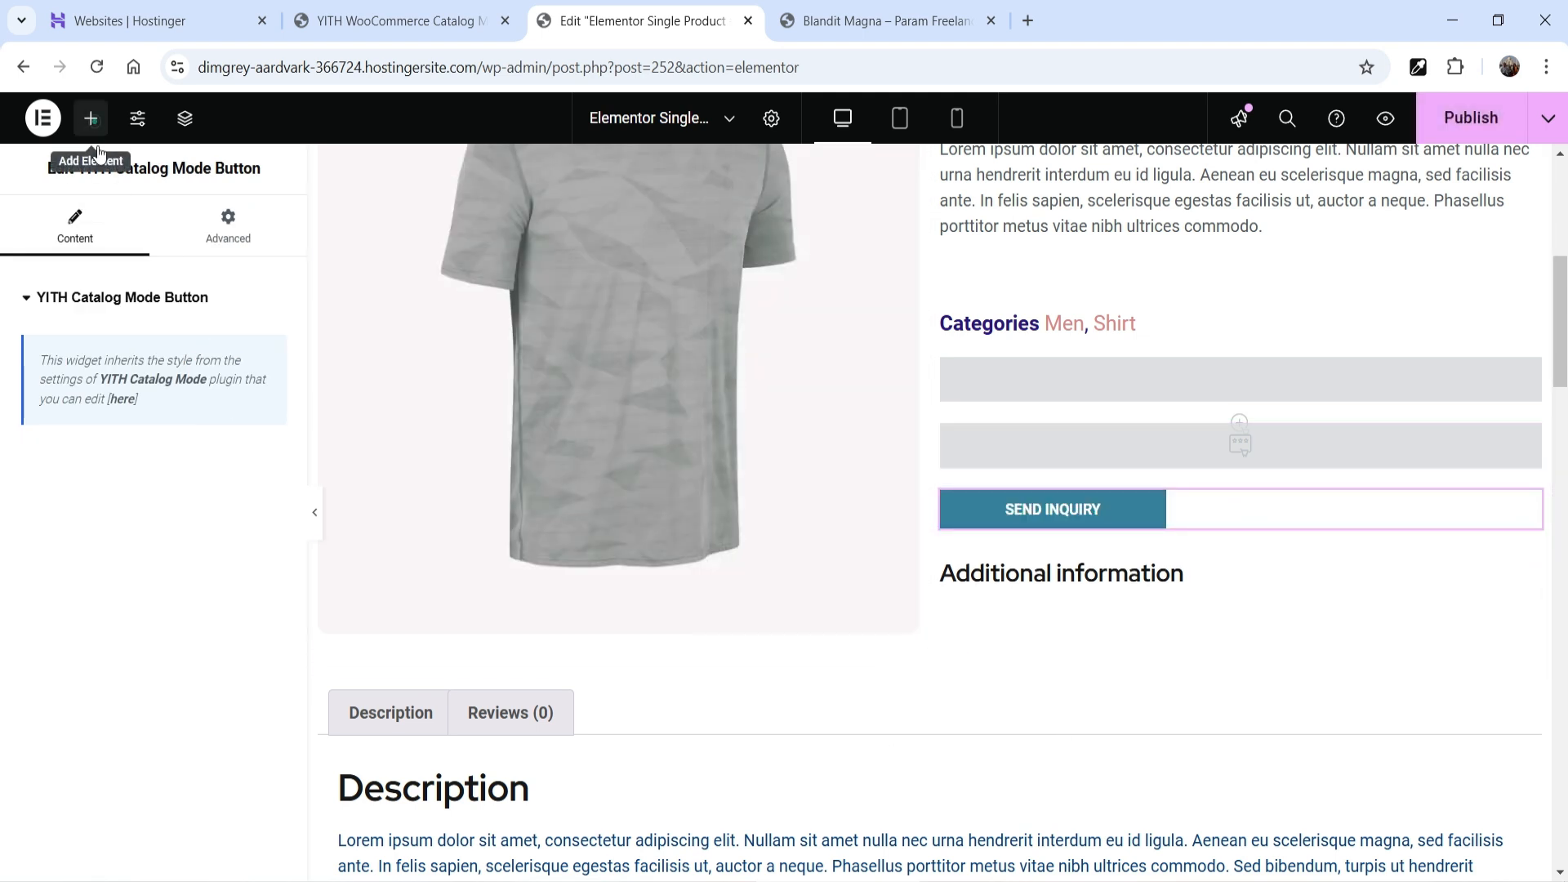
- Add the YITH Catalog Mode Inquiry Form widget beneath the SEND INQUIRY button and publish
left_click(90, 117)
type("u")
key("BackSpace")
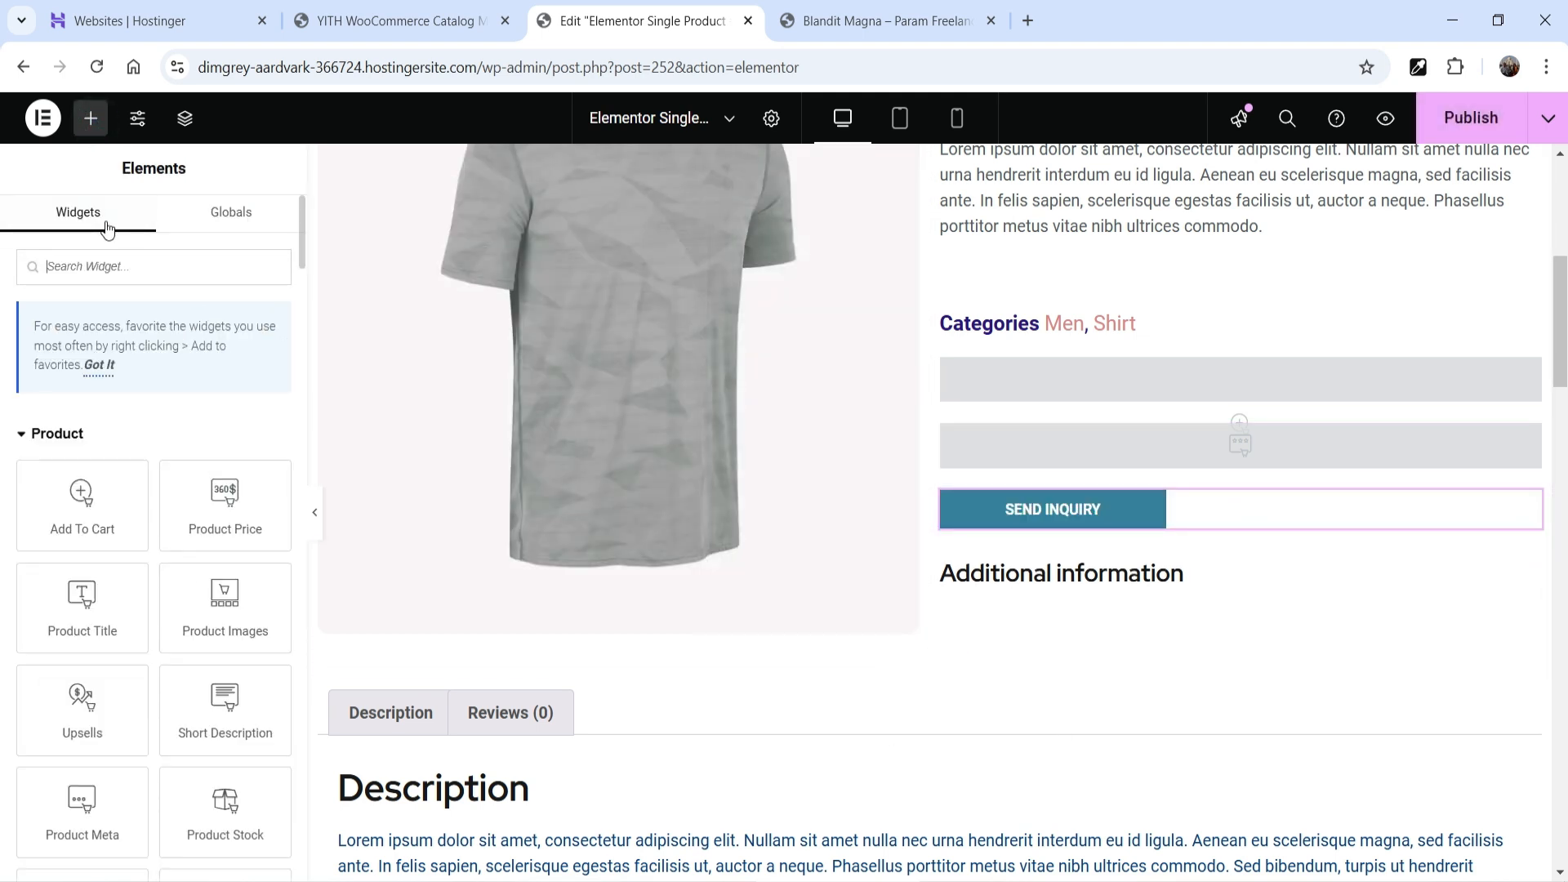
type("yith")
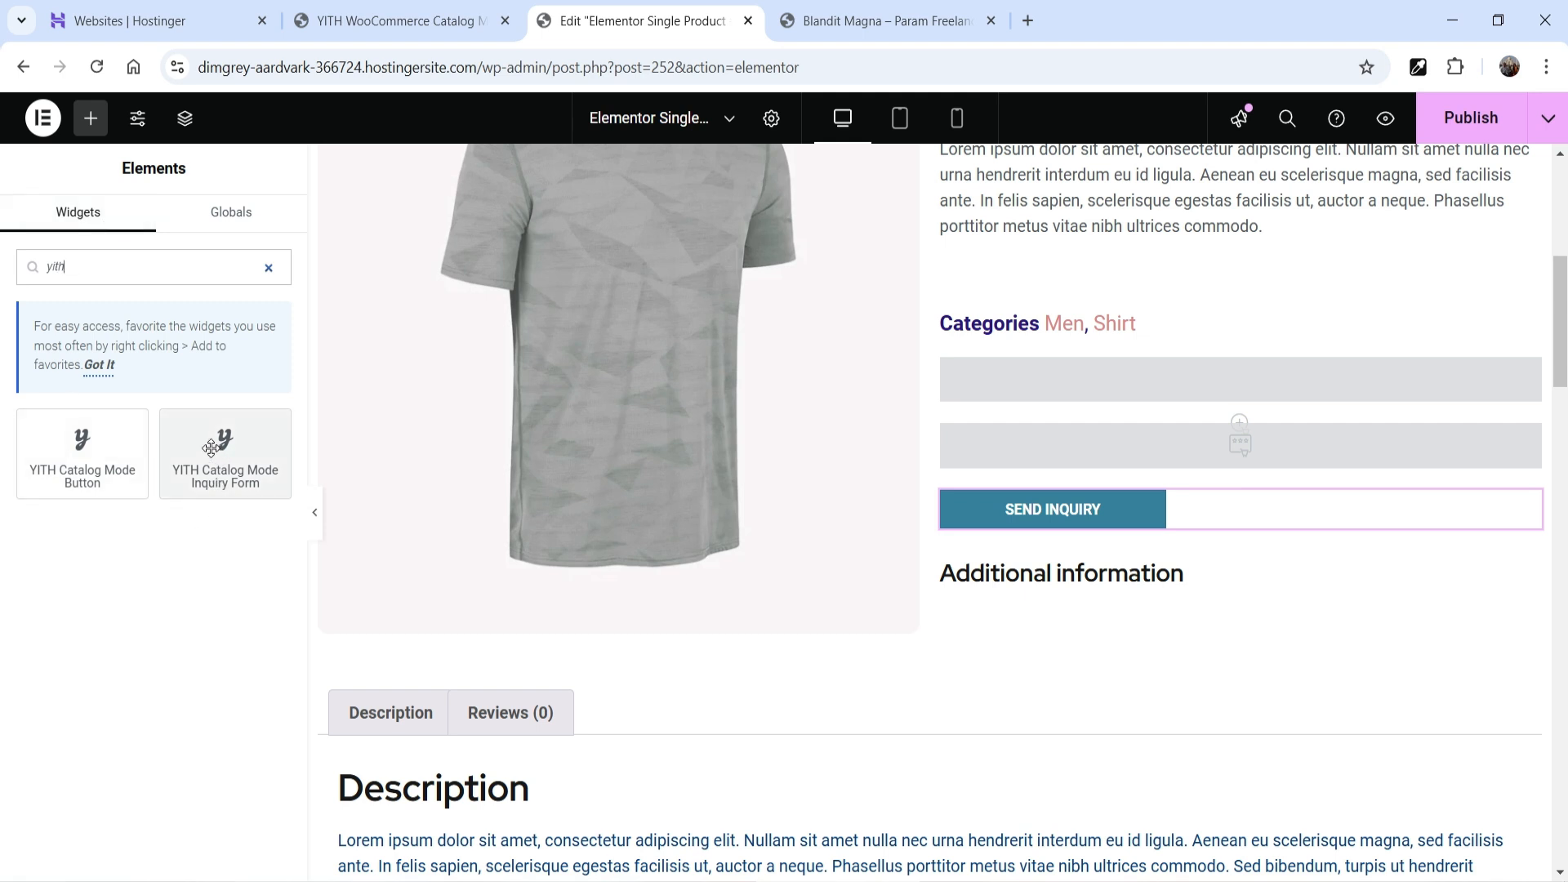
left_click_drag(209, 446, 400, 602)
left_click_drag(1084, 559, 1098, 555)
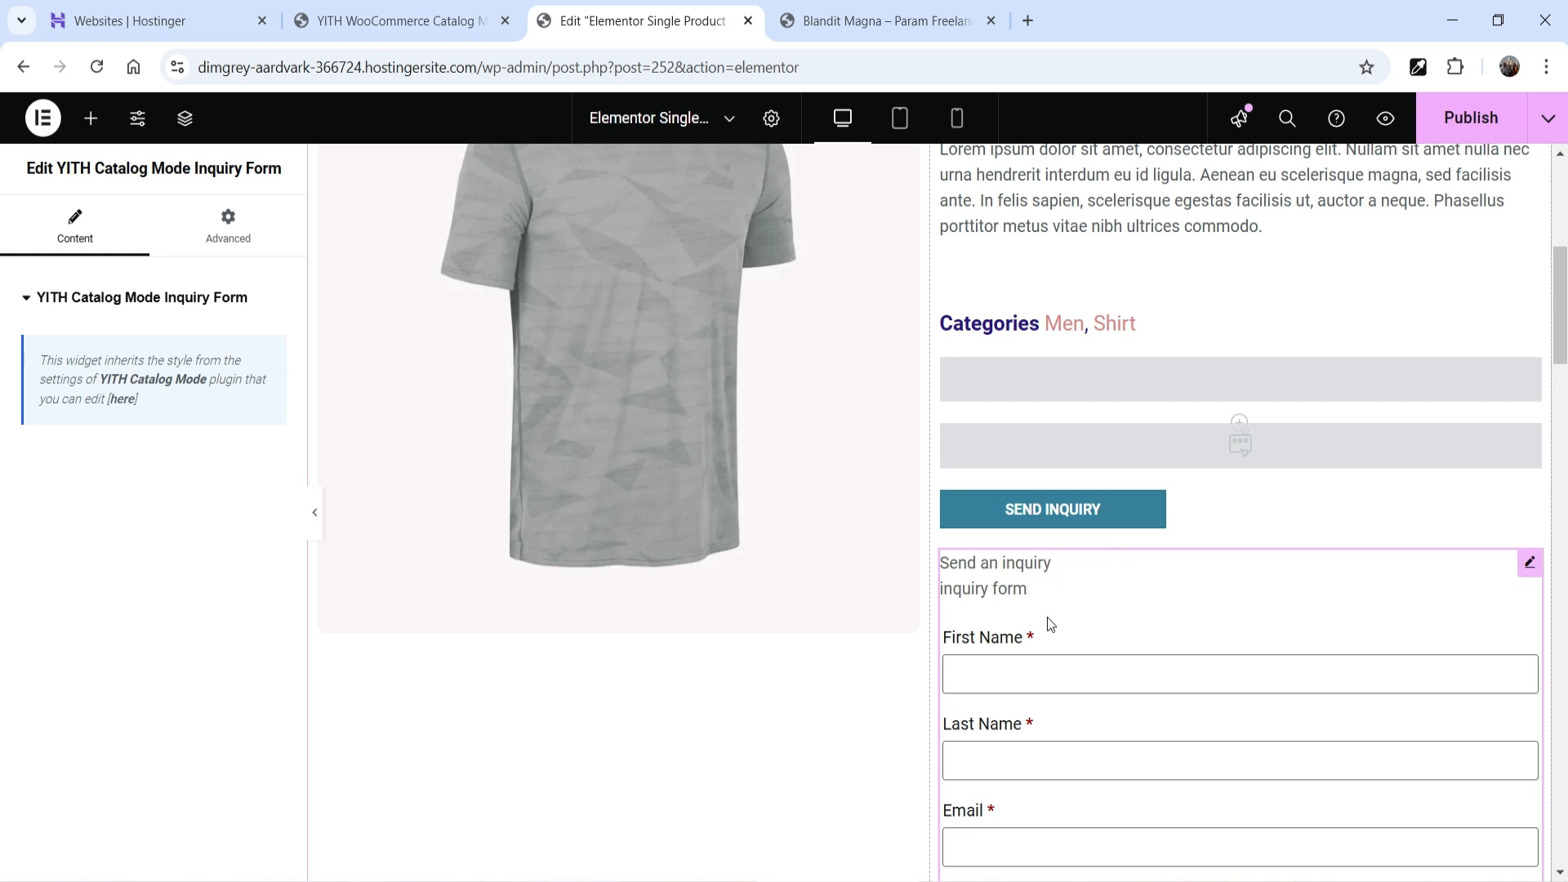
scroll(1062, 490, "down", 5)
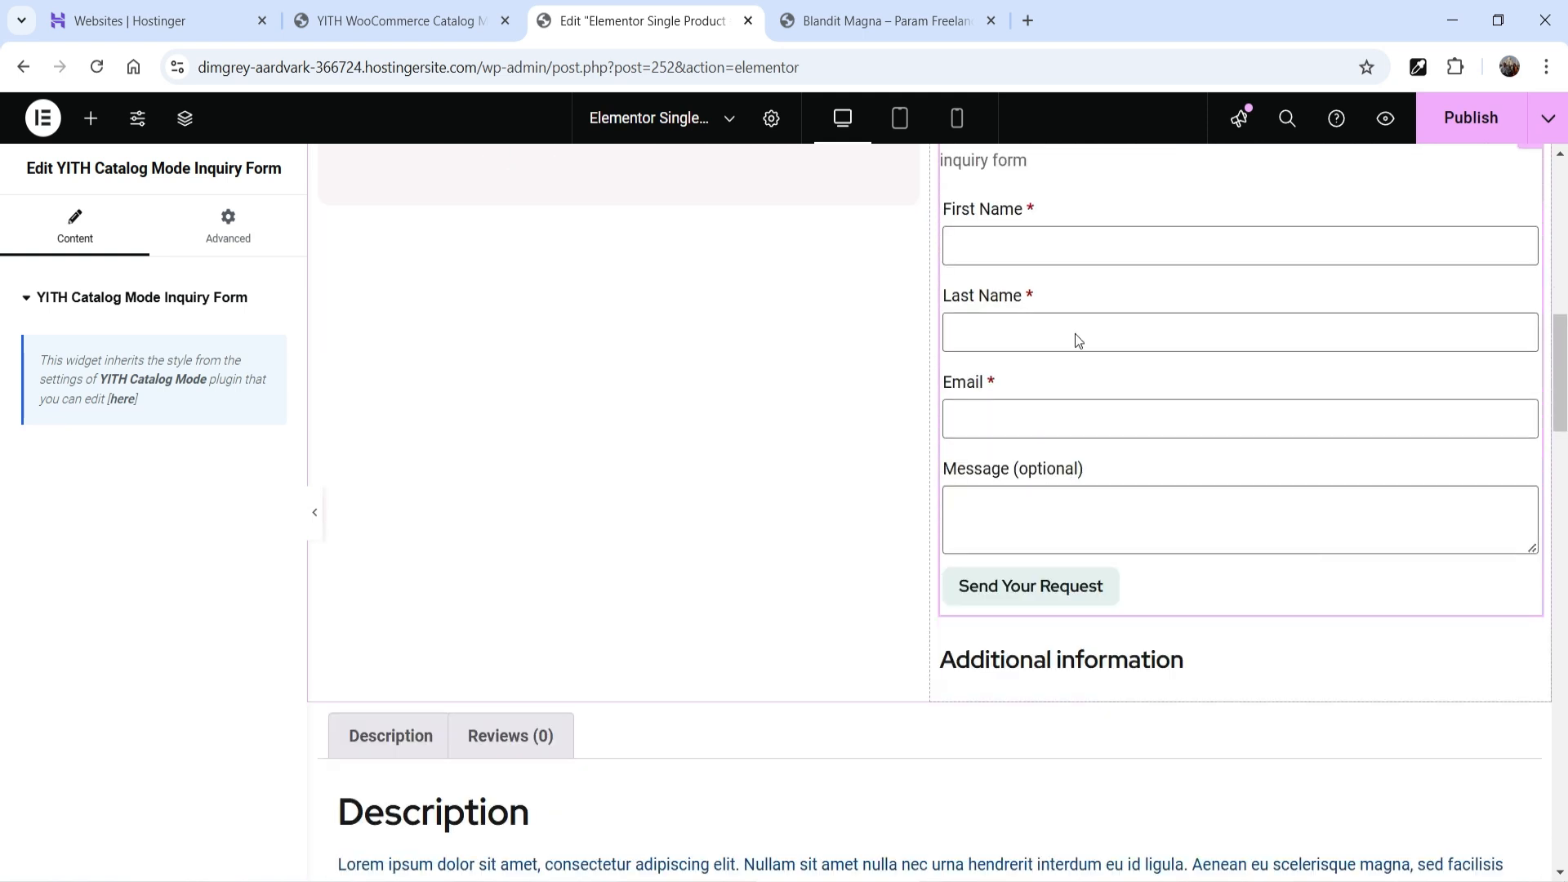
left_click(1461, 119)
- Purge the cache and test that Send an inquiry expands and collapses the form on Blandit Magna
left_click(809, 24)
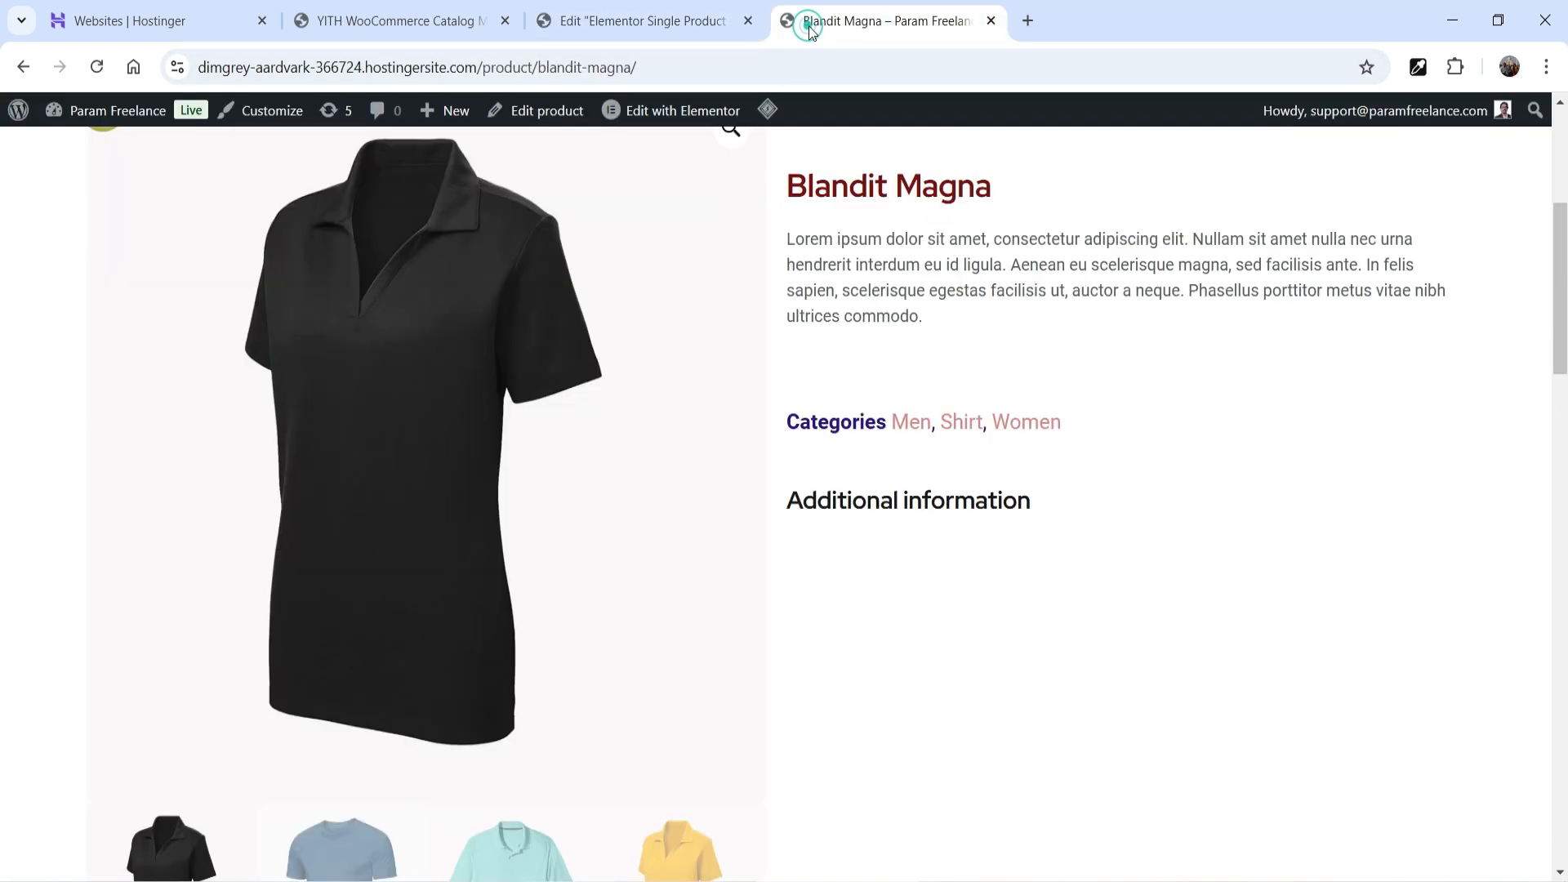
mouse_move(767, 109)
left_click(801, 205)
scroll(1380, 343, "down", 5)
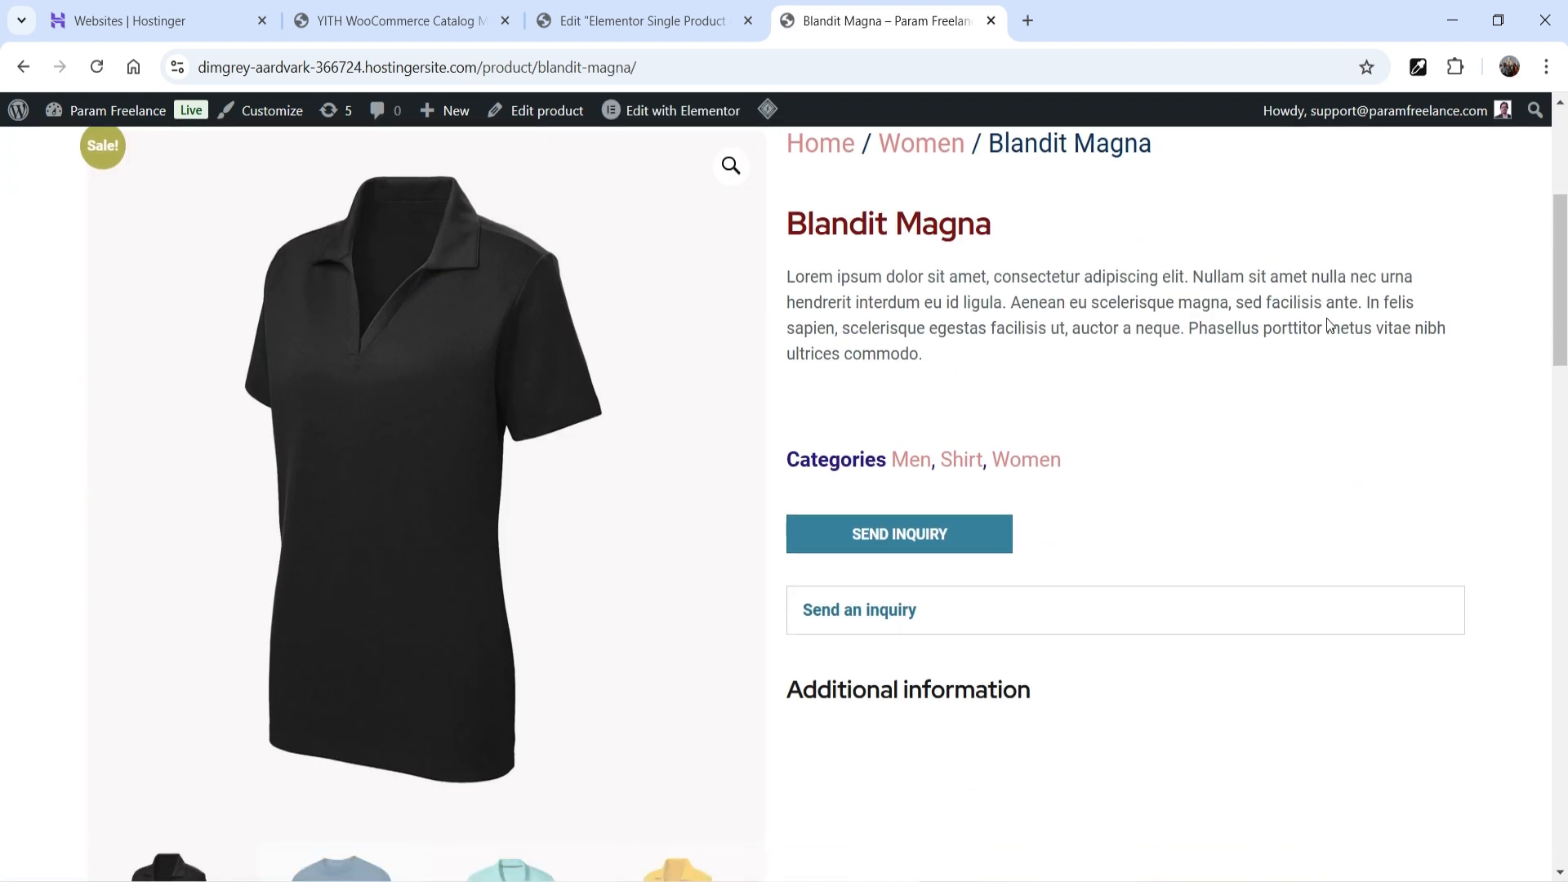
scroll(1166, 357, "down", 2)
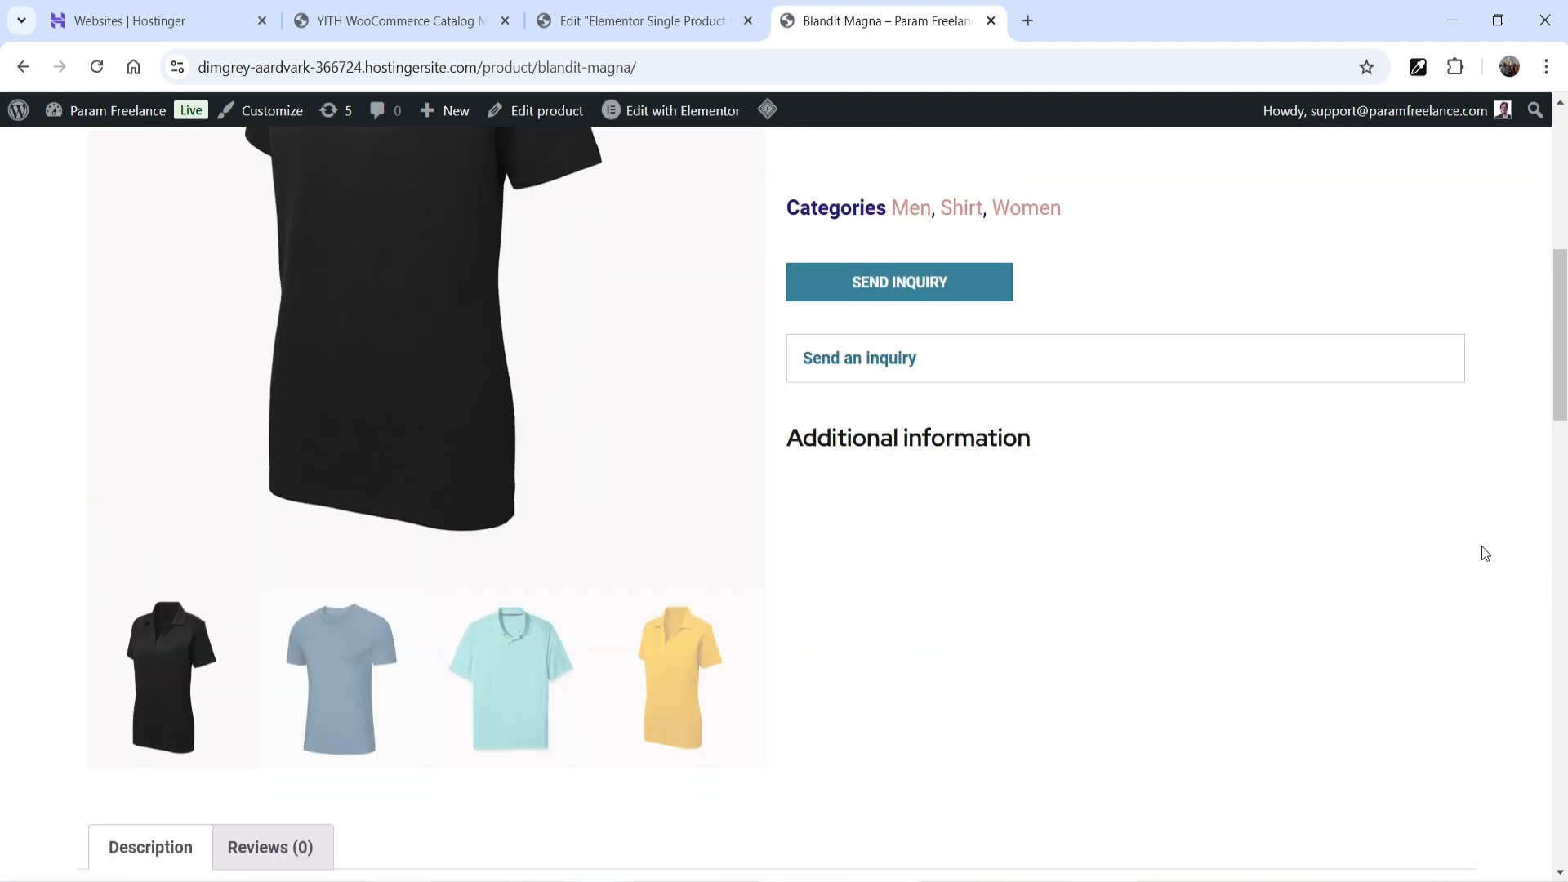
left_click(1143, 376)
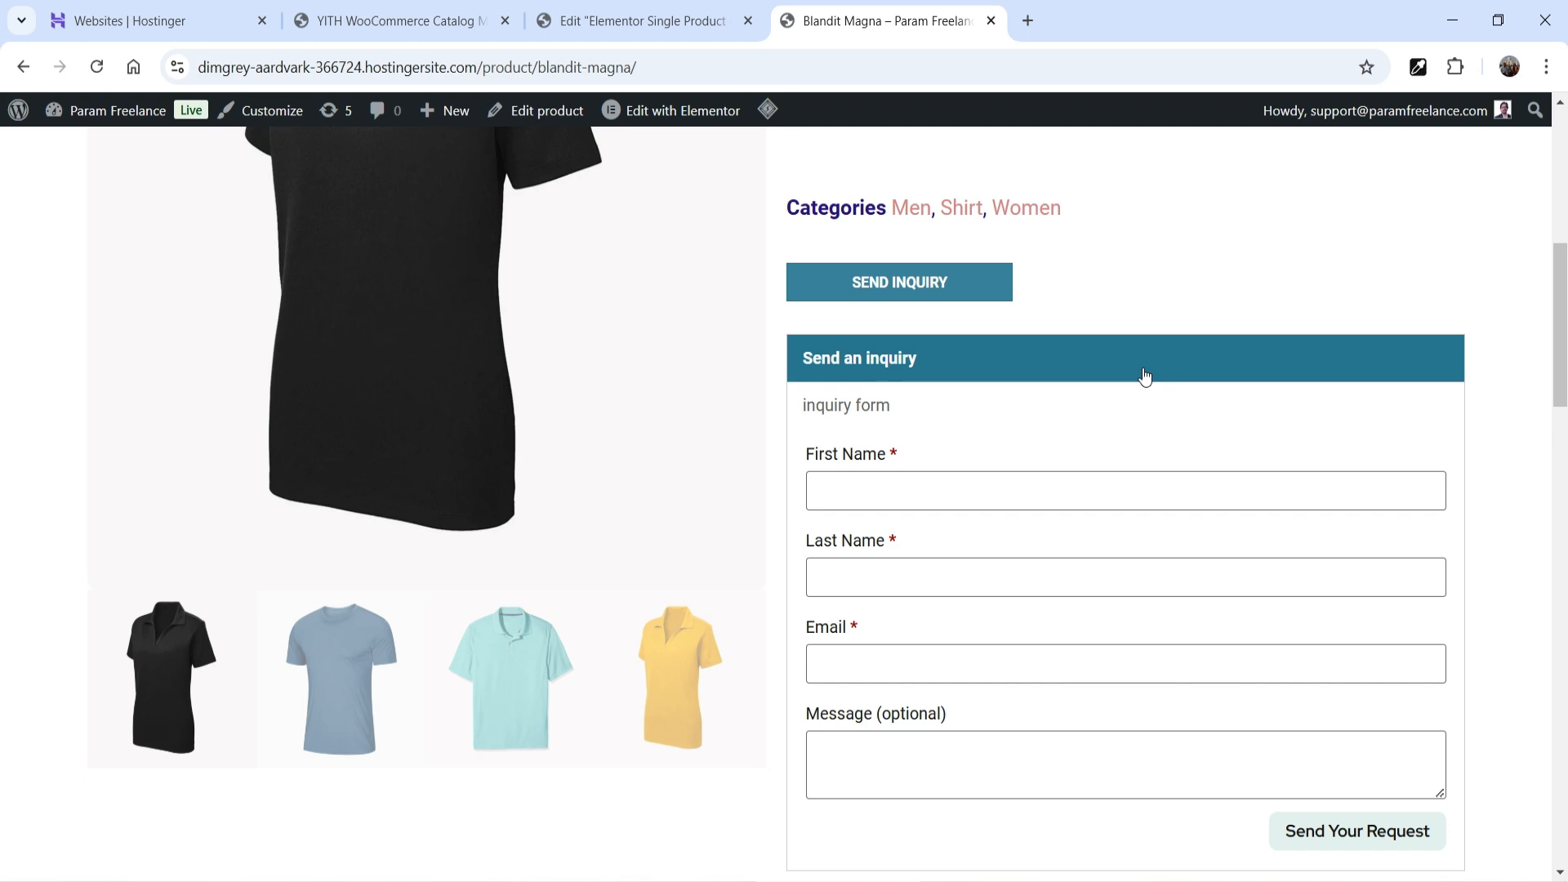
left_click(1144, 376)
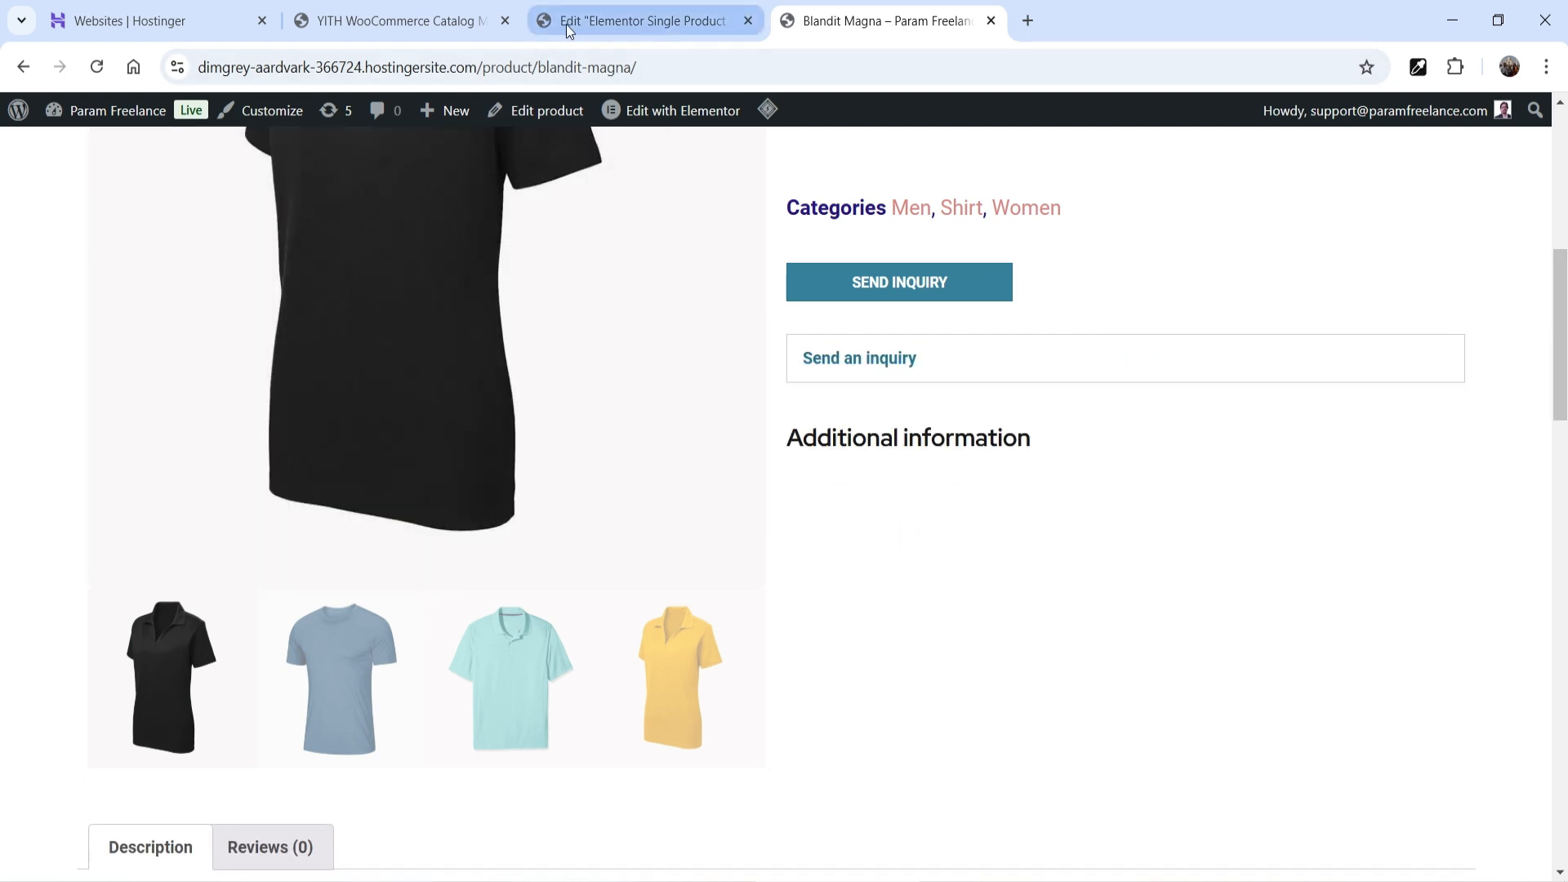
- Select the toggle button text in the Inquiry Form settings
left_click(415, 25)
scroll(843, 438, "down", 10)
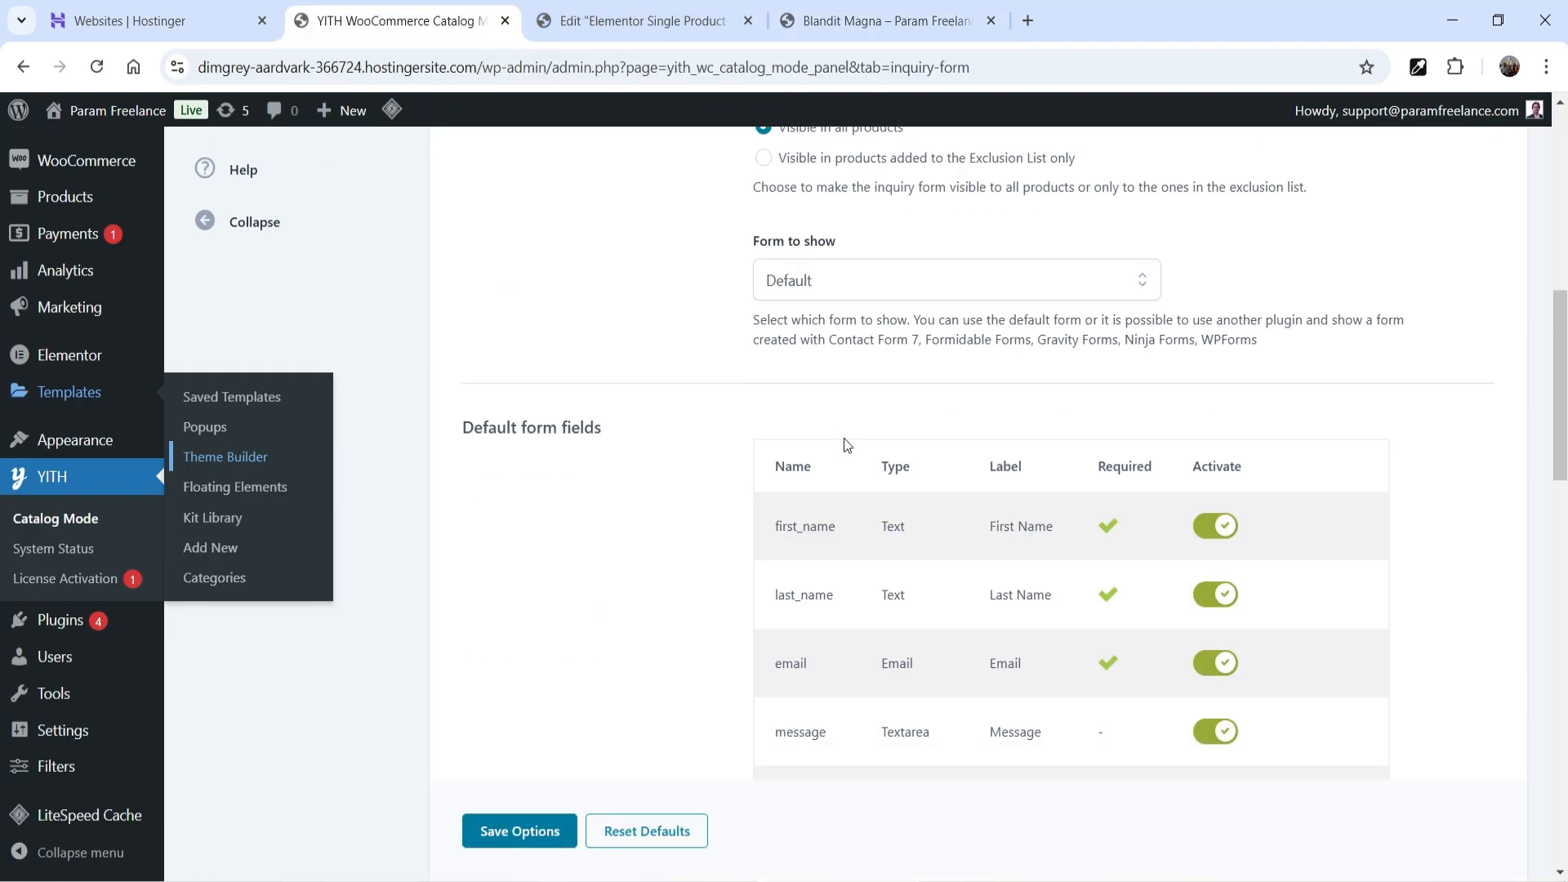
scroll(847, 438, "down", 10)
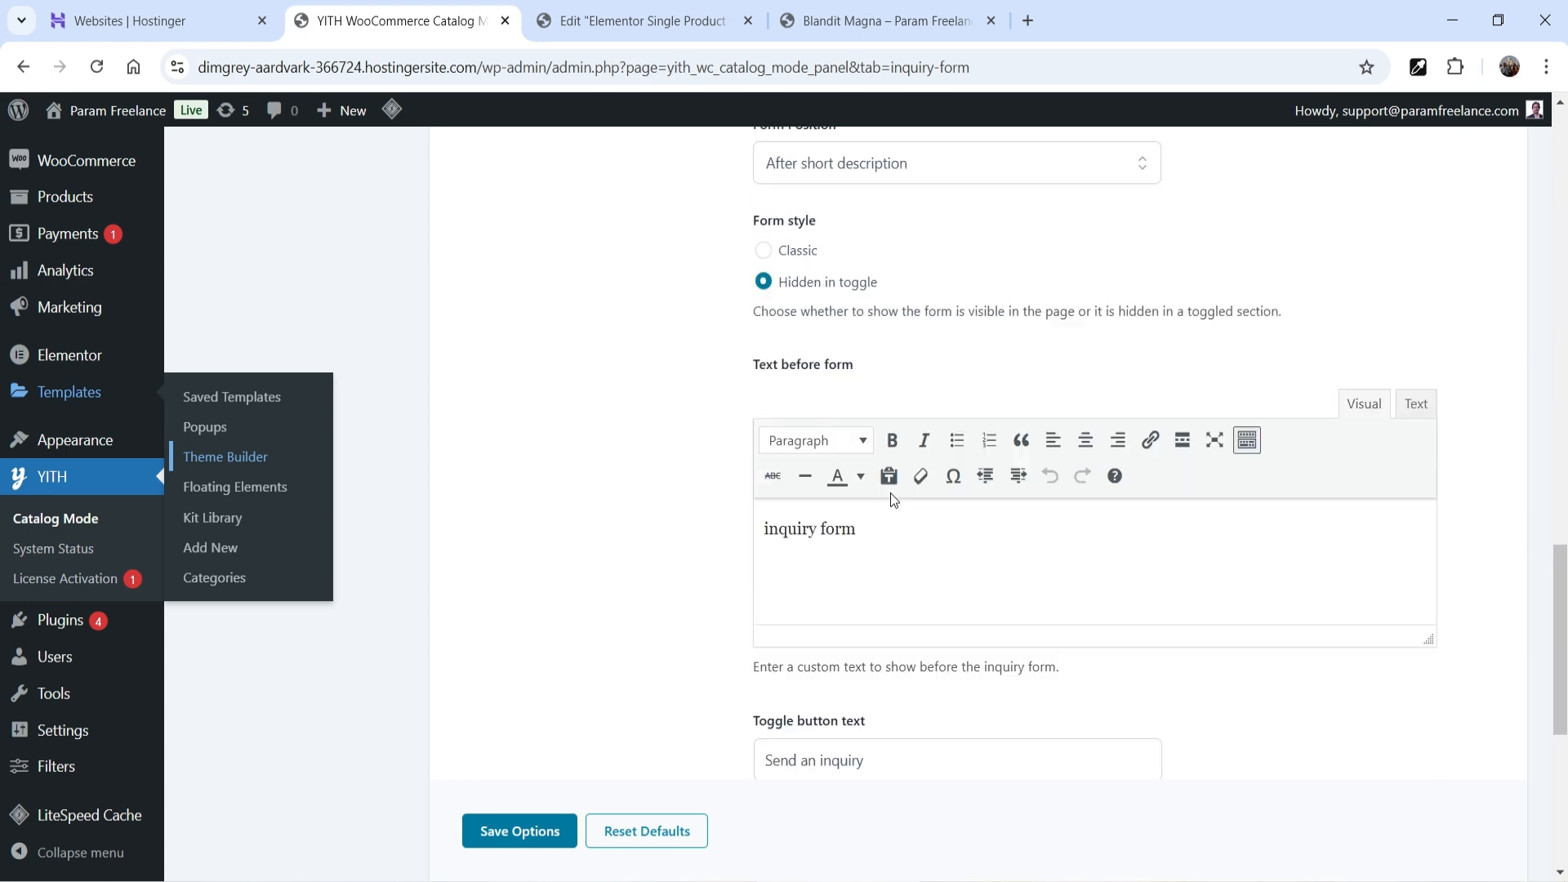
scroll(646, 548, "down", 3)
triple_click(818, 533)
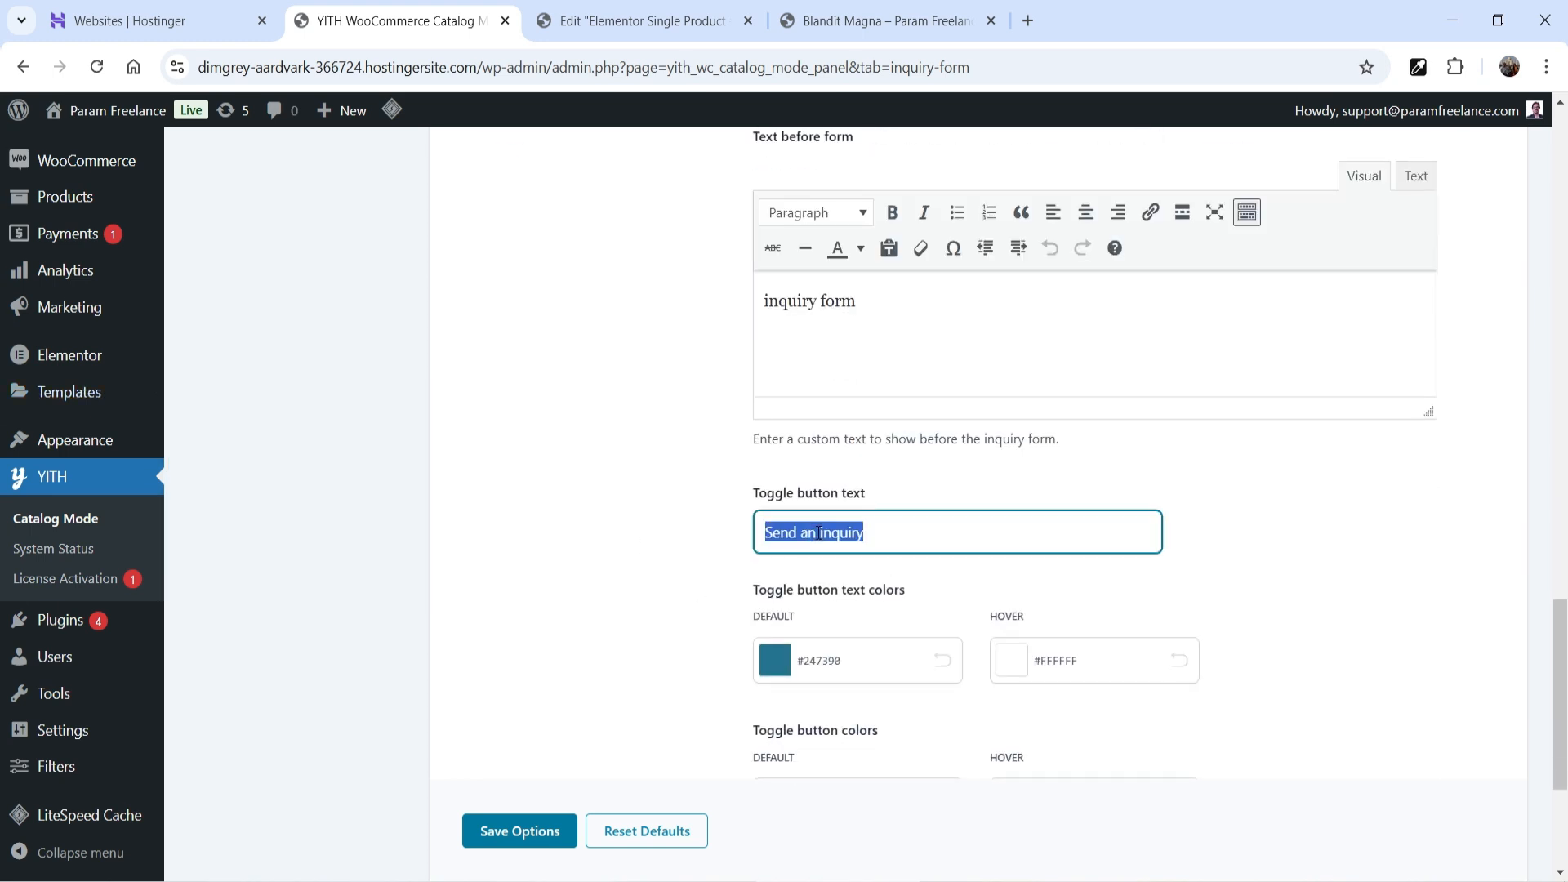
- Retest the Send an inquiry toggle on Blandit Magna and deselect the toggle text field
left_click(889, 25)
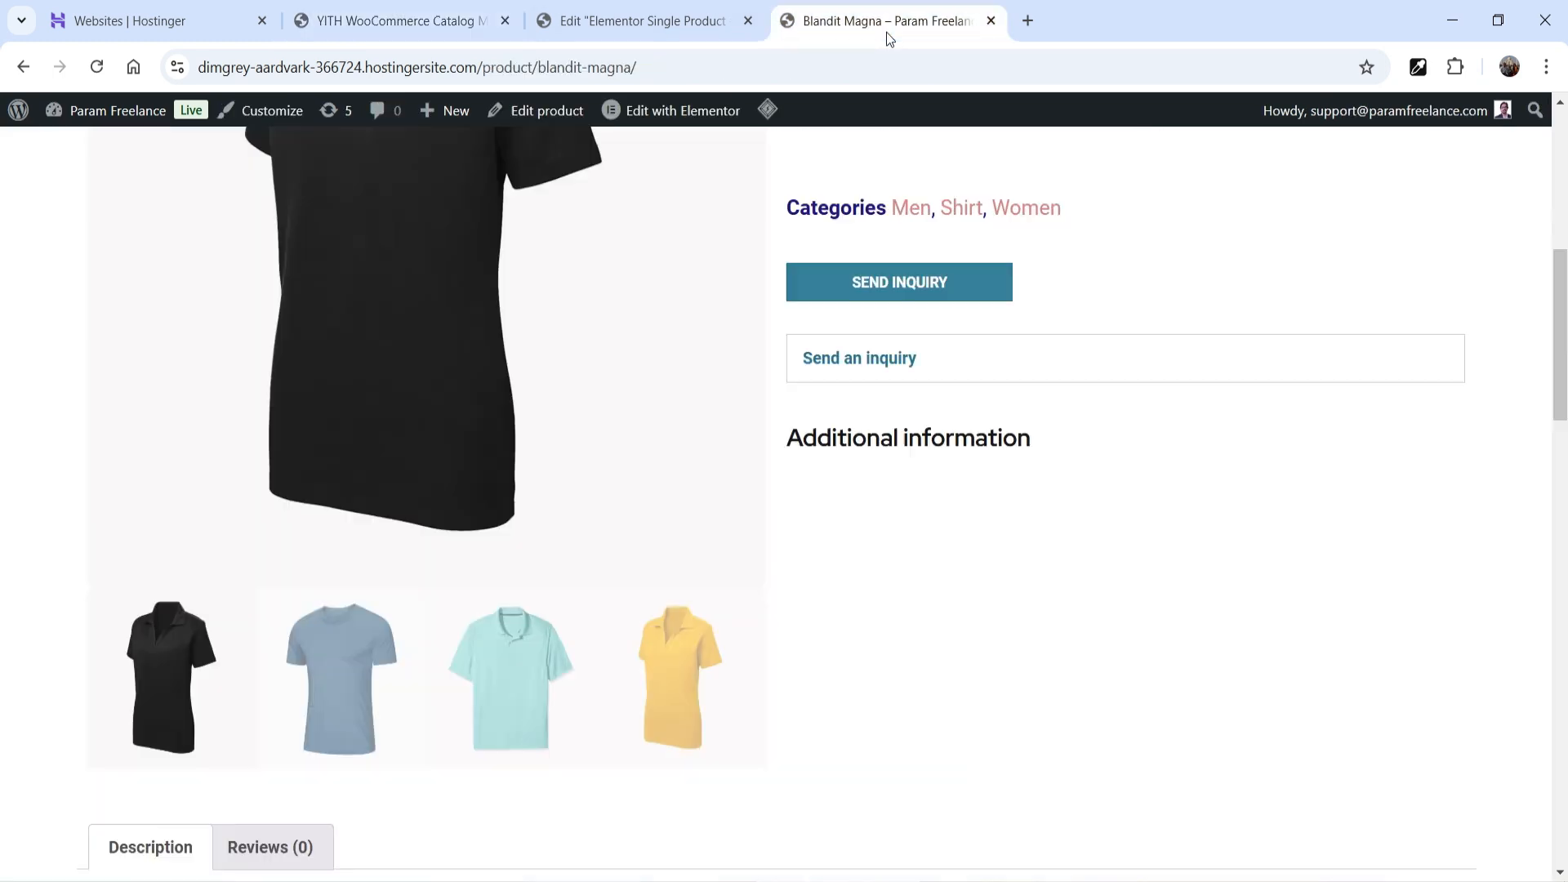
left_click(877, 368)
left_click(877, 368)
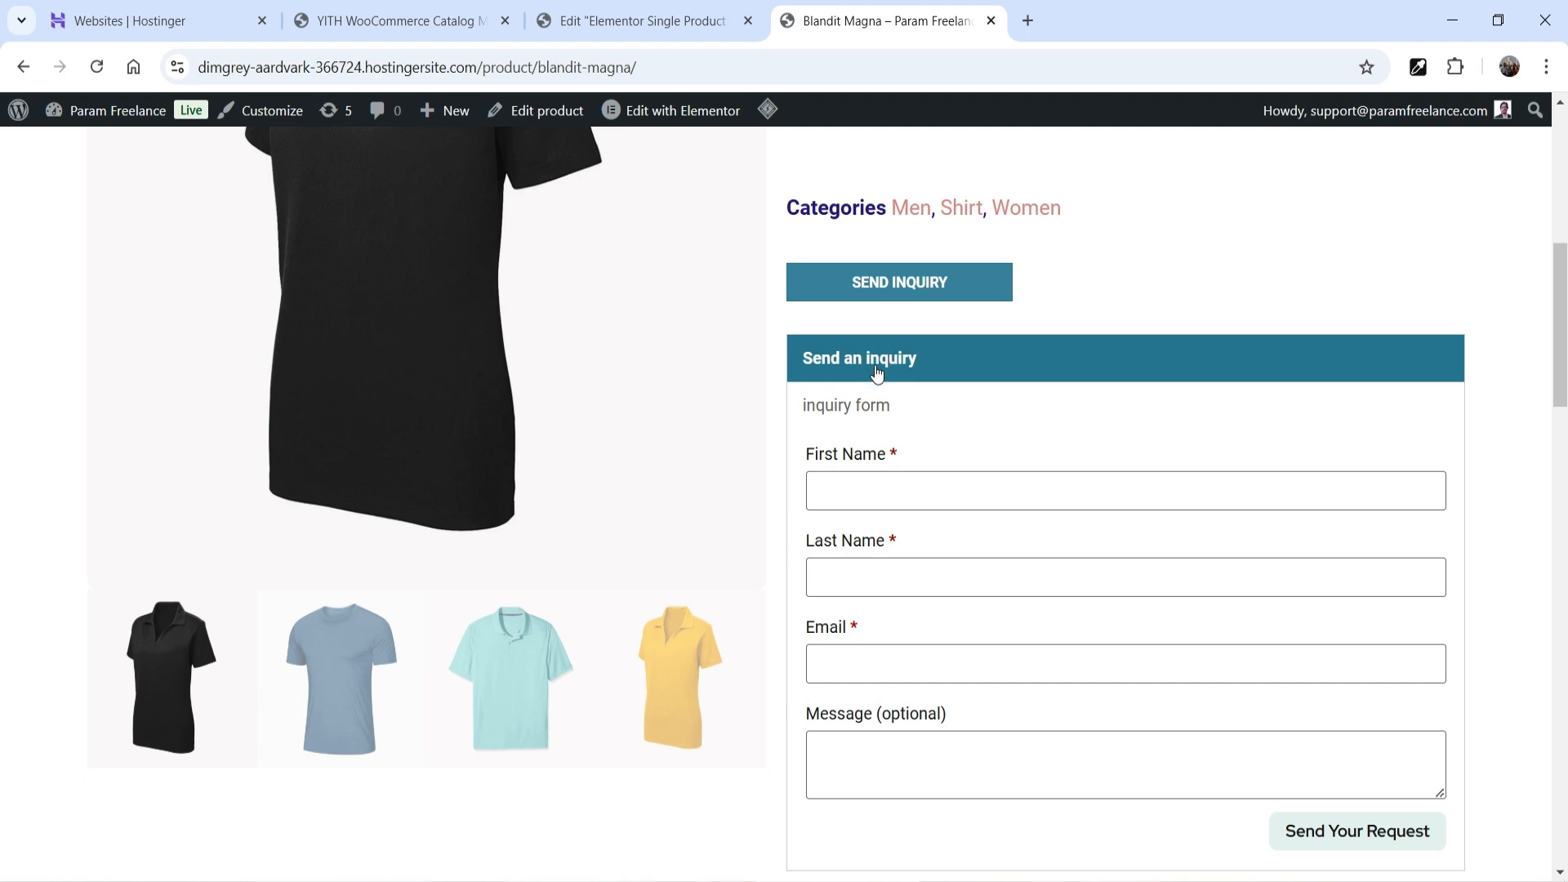
left_click(877, 367)
left_click(876, 368)
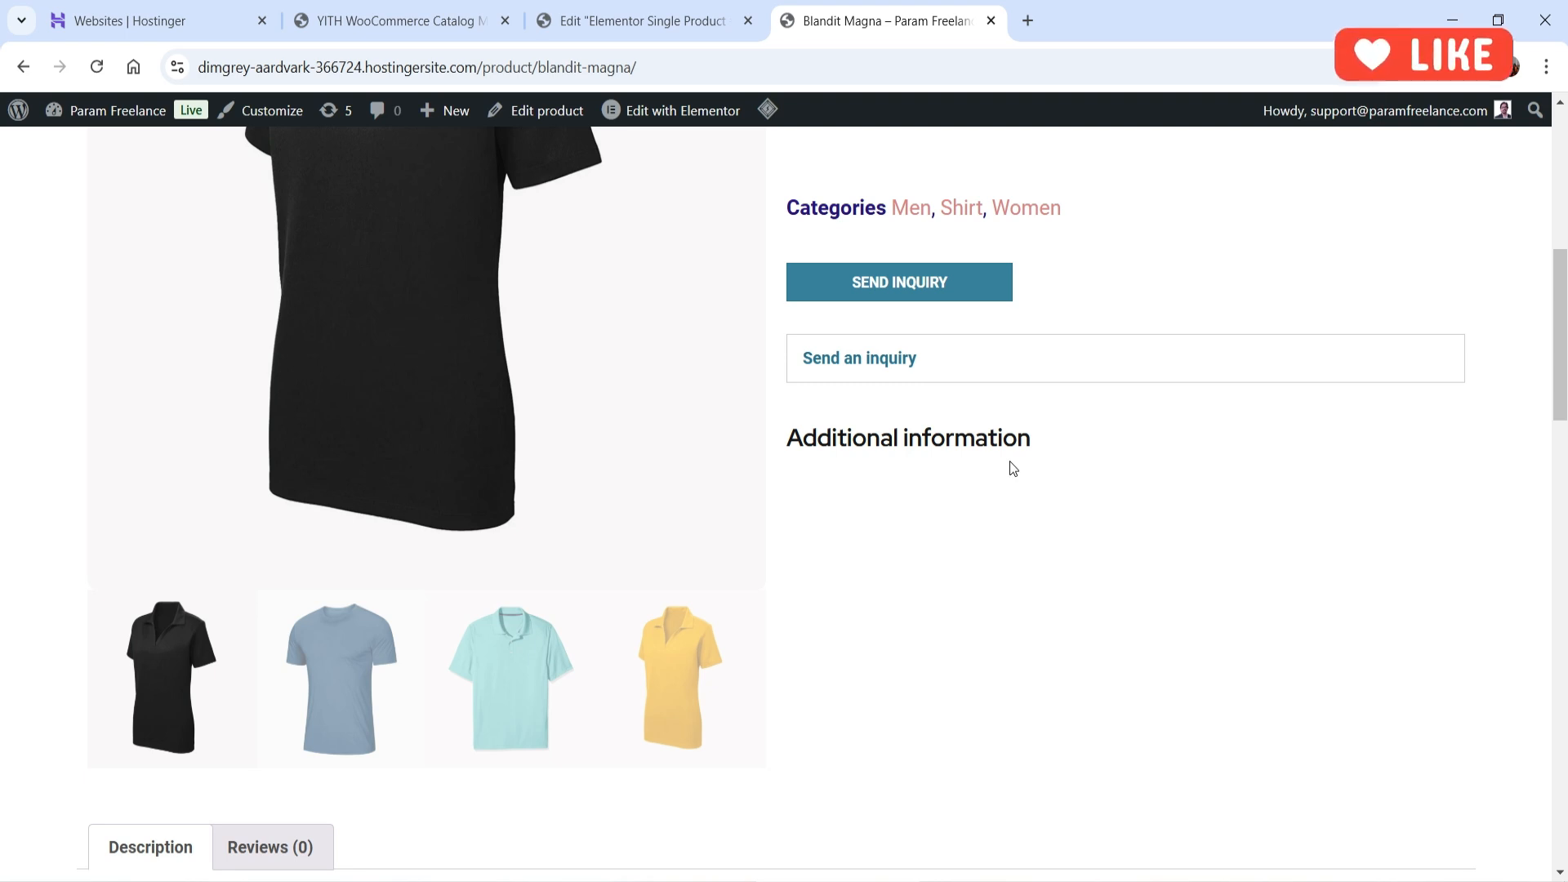
left_click(360, 22)
scroll(1032, 462, "down", 4)
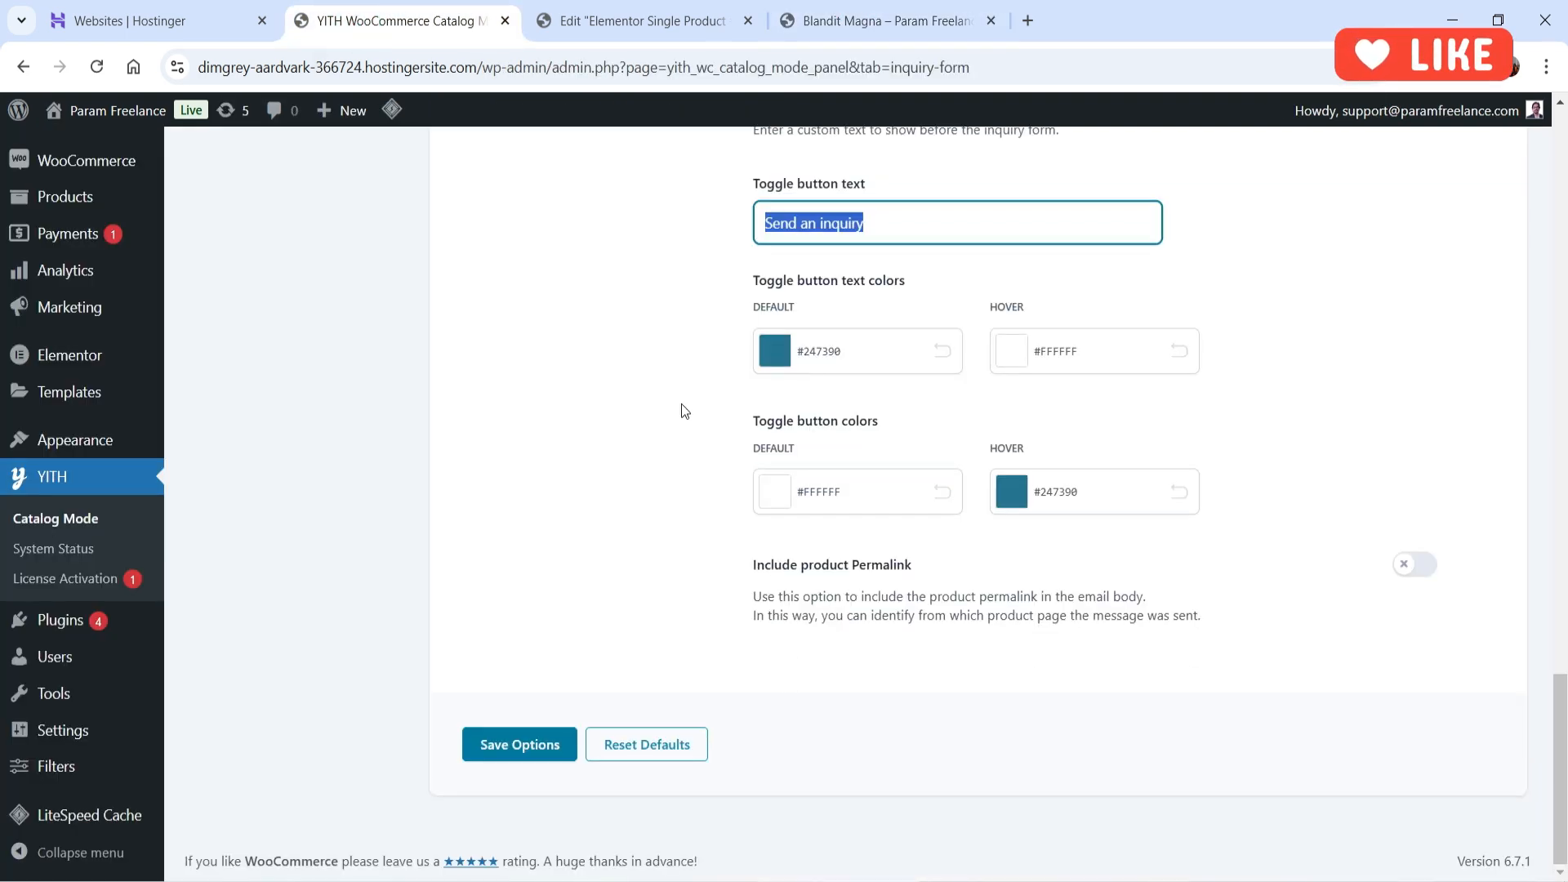
left_click(629, 372)
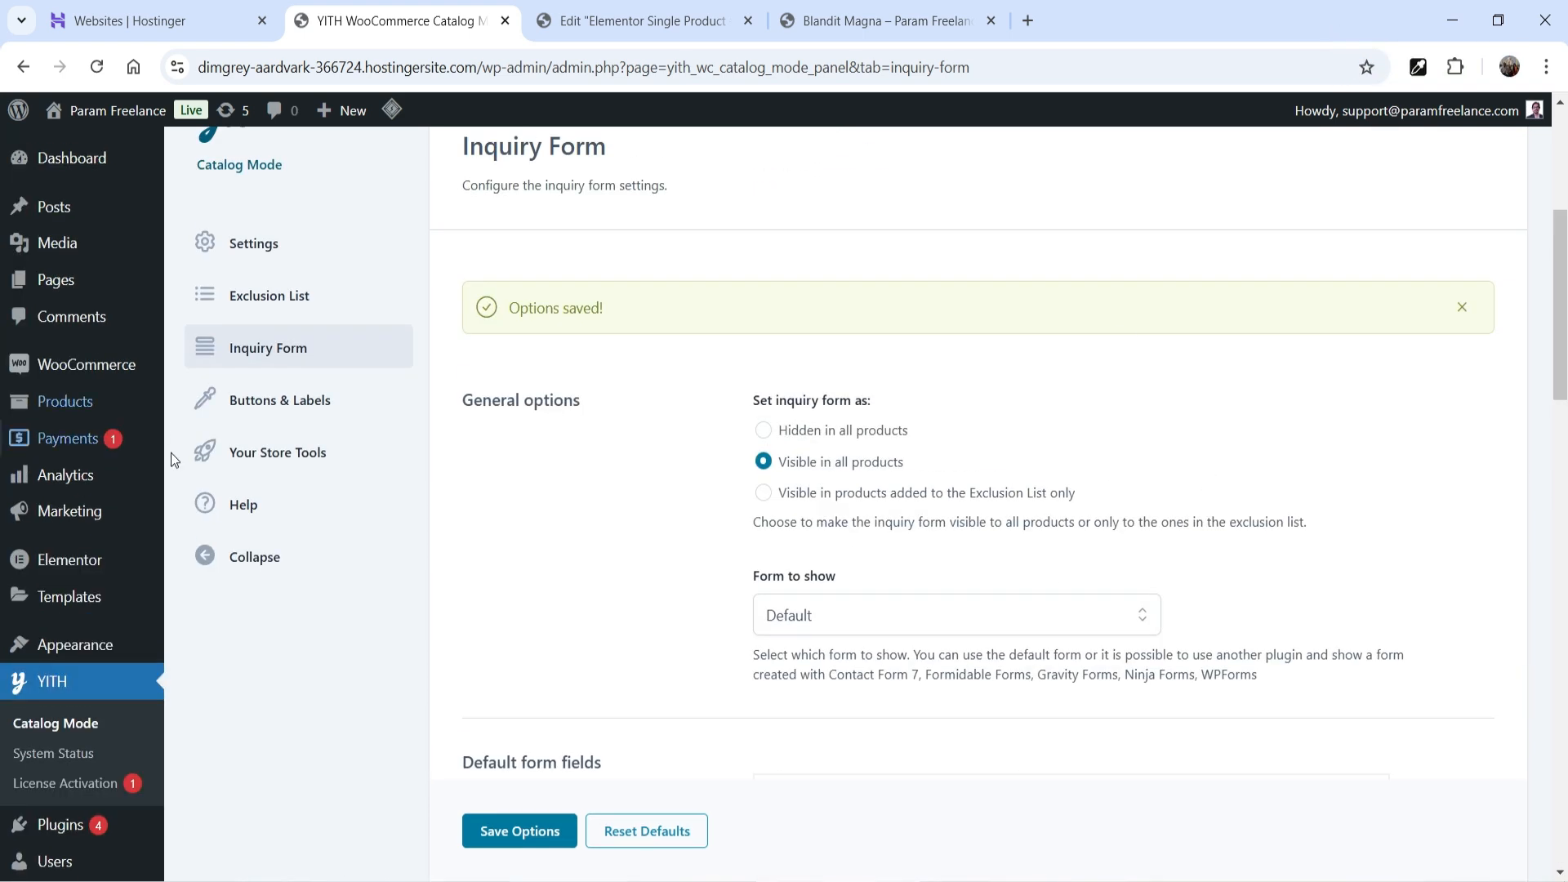
- Open Sample Button 2 from Buttons & Labels, comparing its SEND INQUIRY label with the product page
left_click(319, 397)
scroll(917, 346, "down", 2)
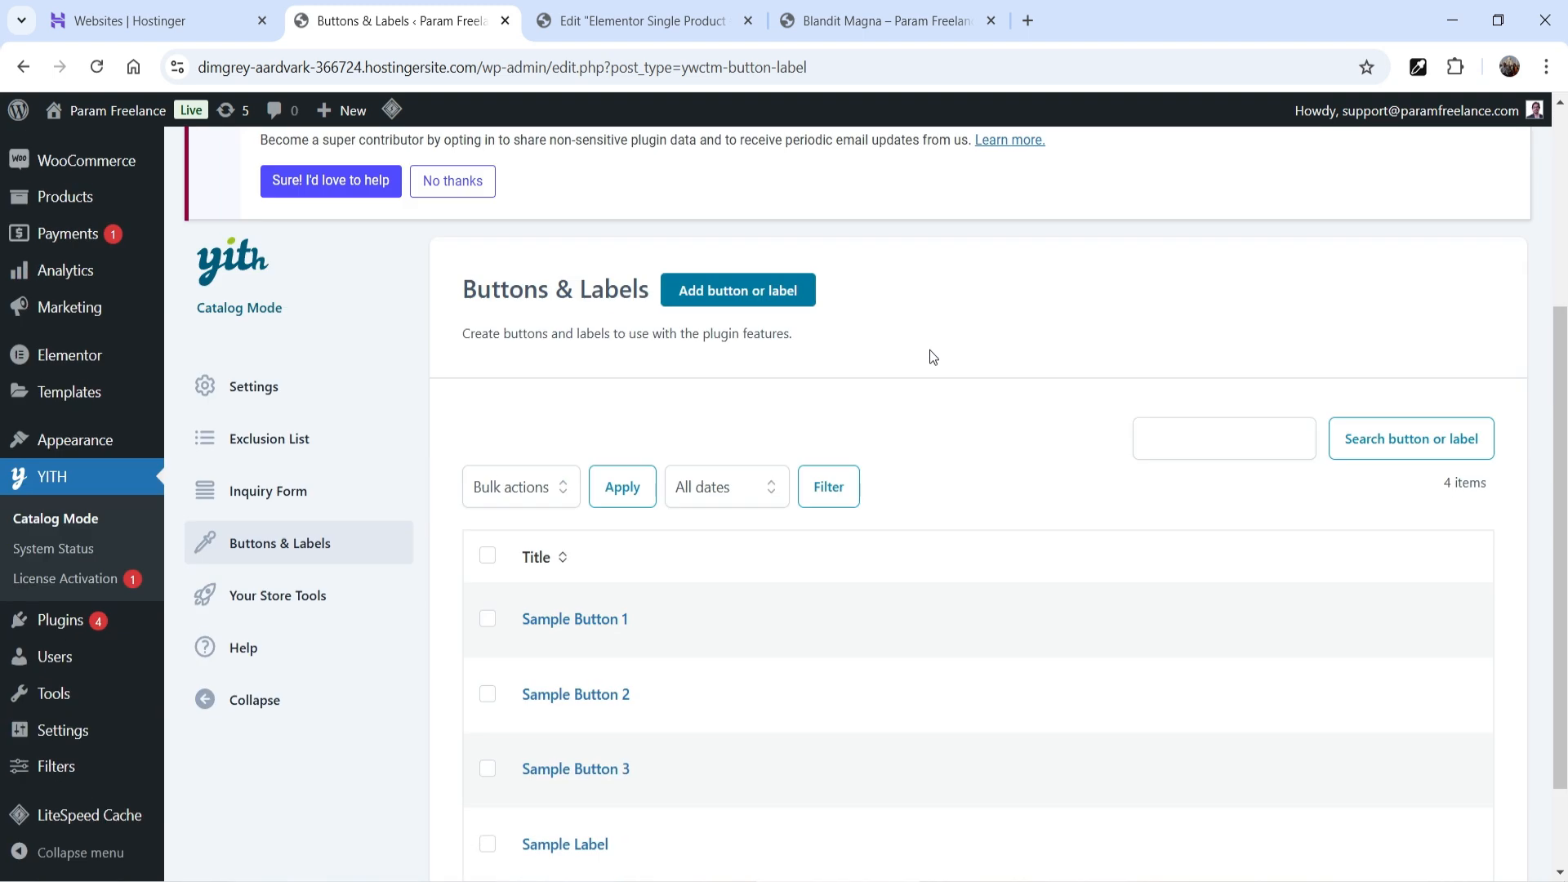
scroll(931, 353, "down", 2)
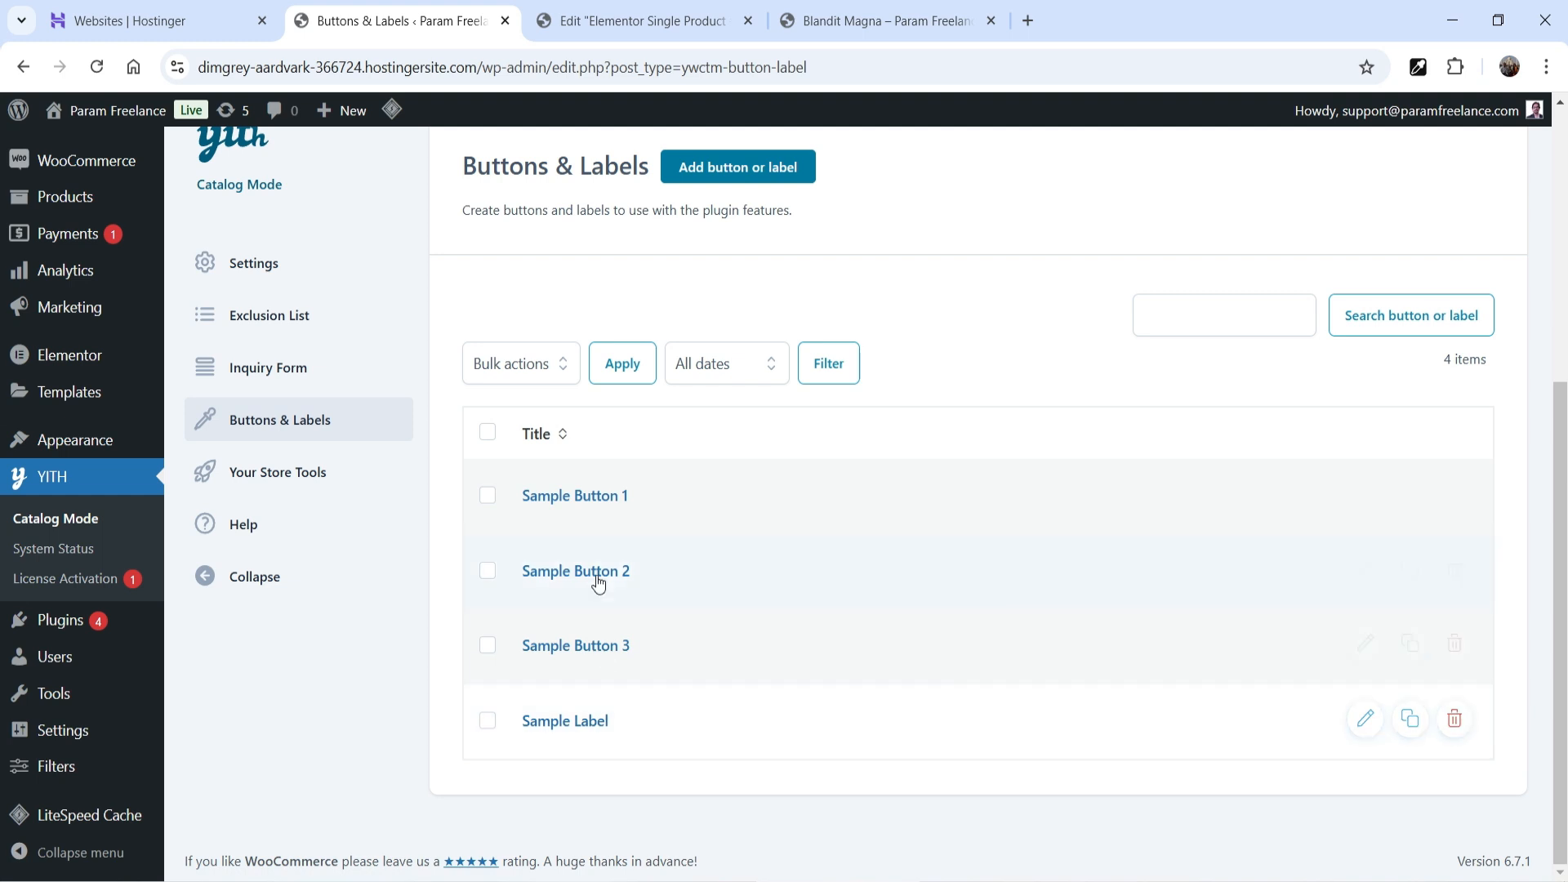
left_click(849, 23)
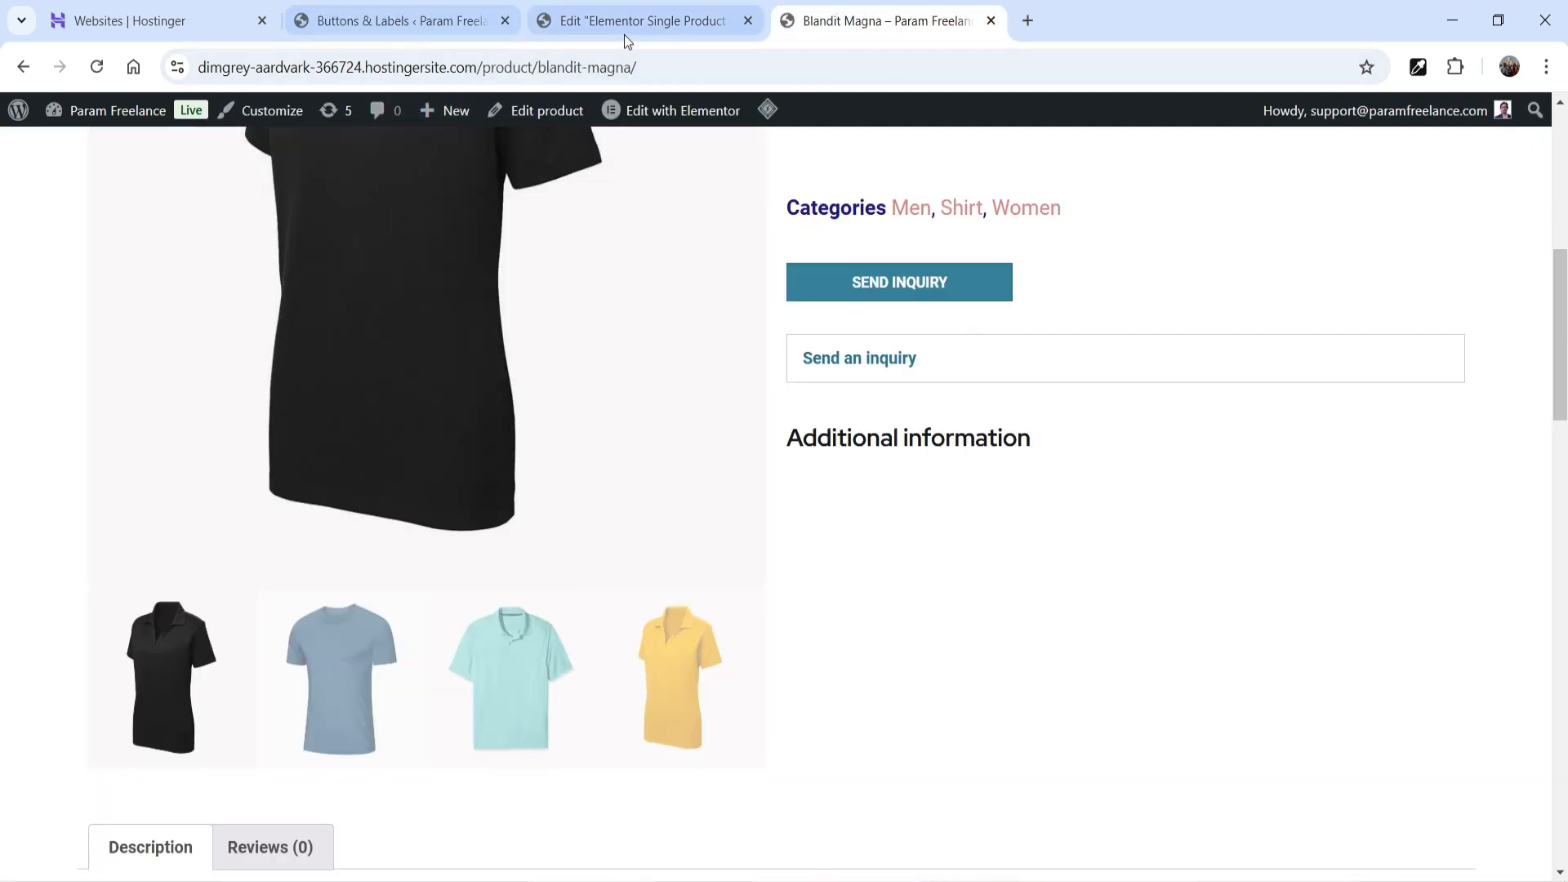
left_click(624, 35)
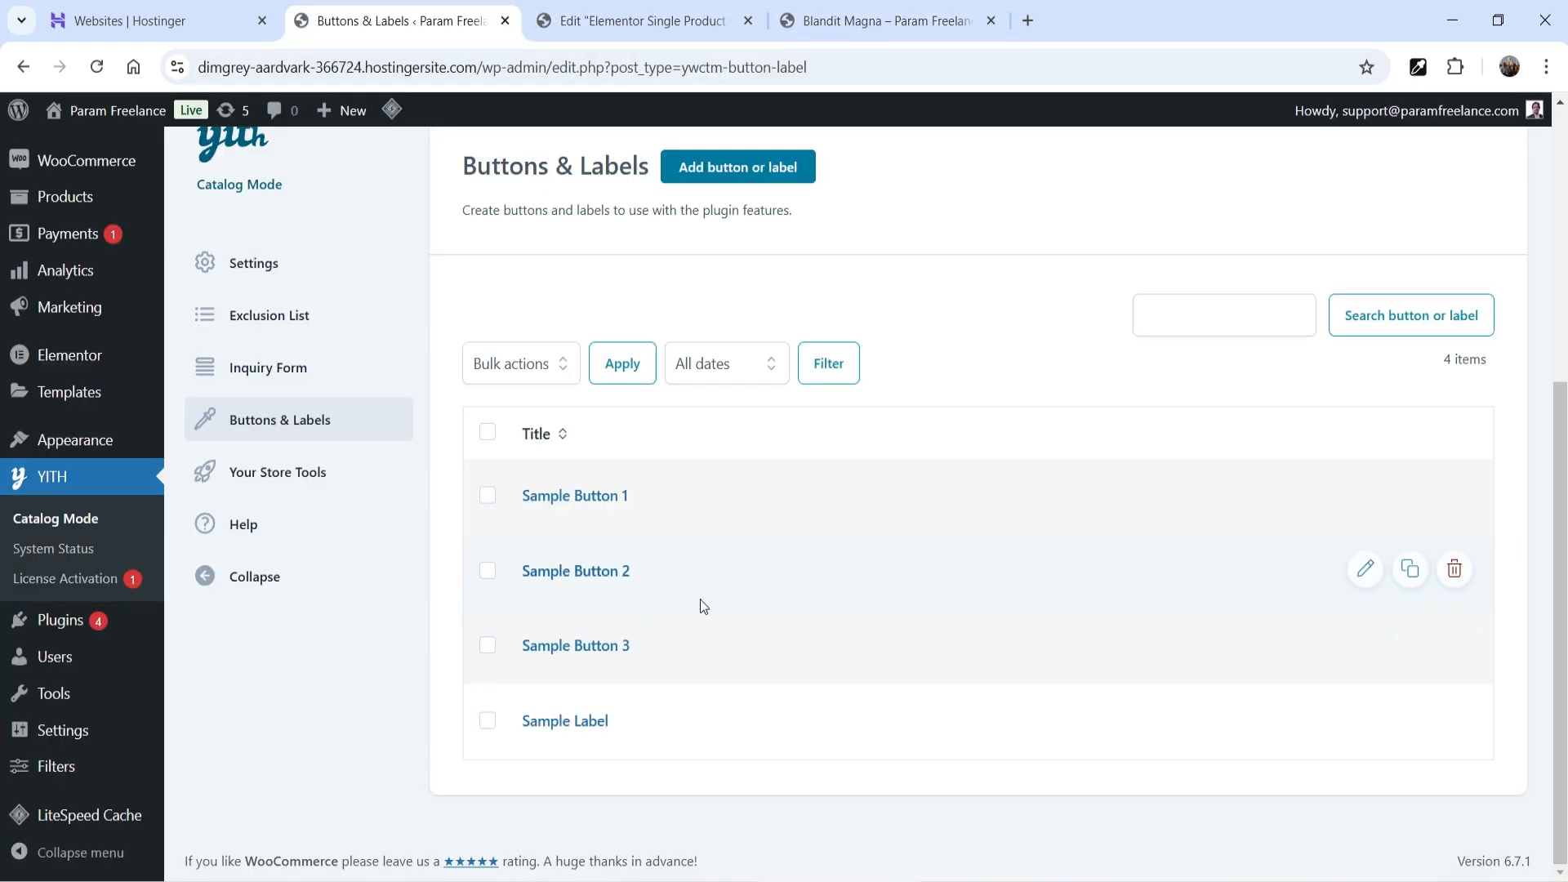
left_click(1365, 570)
scroll(973, 438, "down", 10)
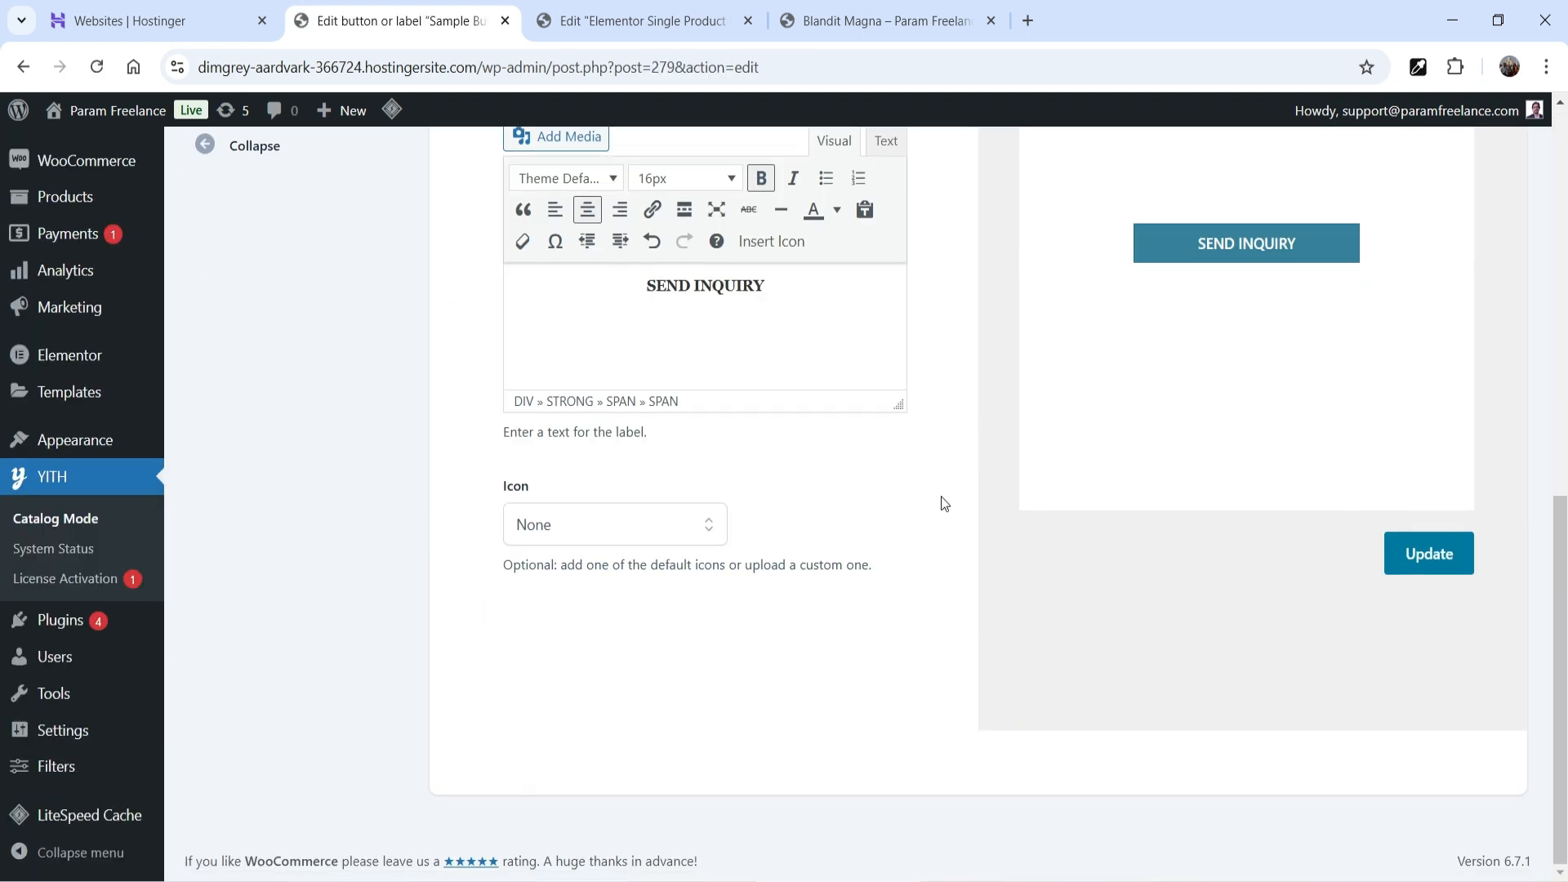
scroll(736, 527, "up", 3)
triple_click(676, 502)
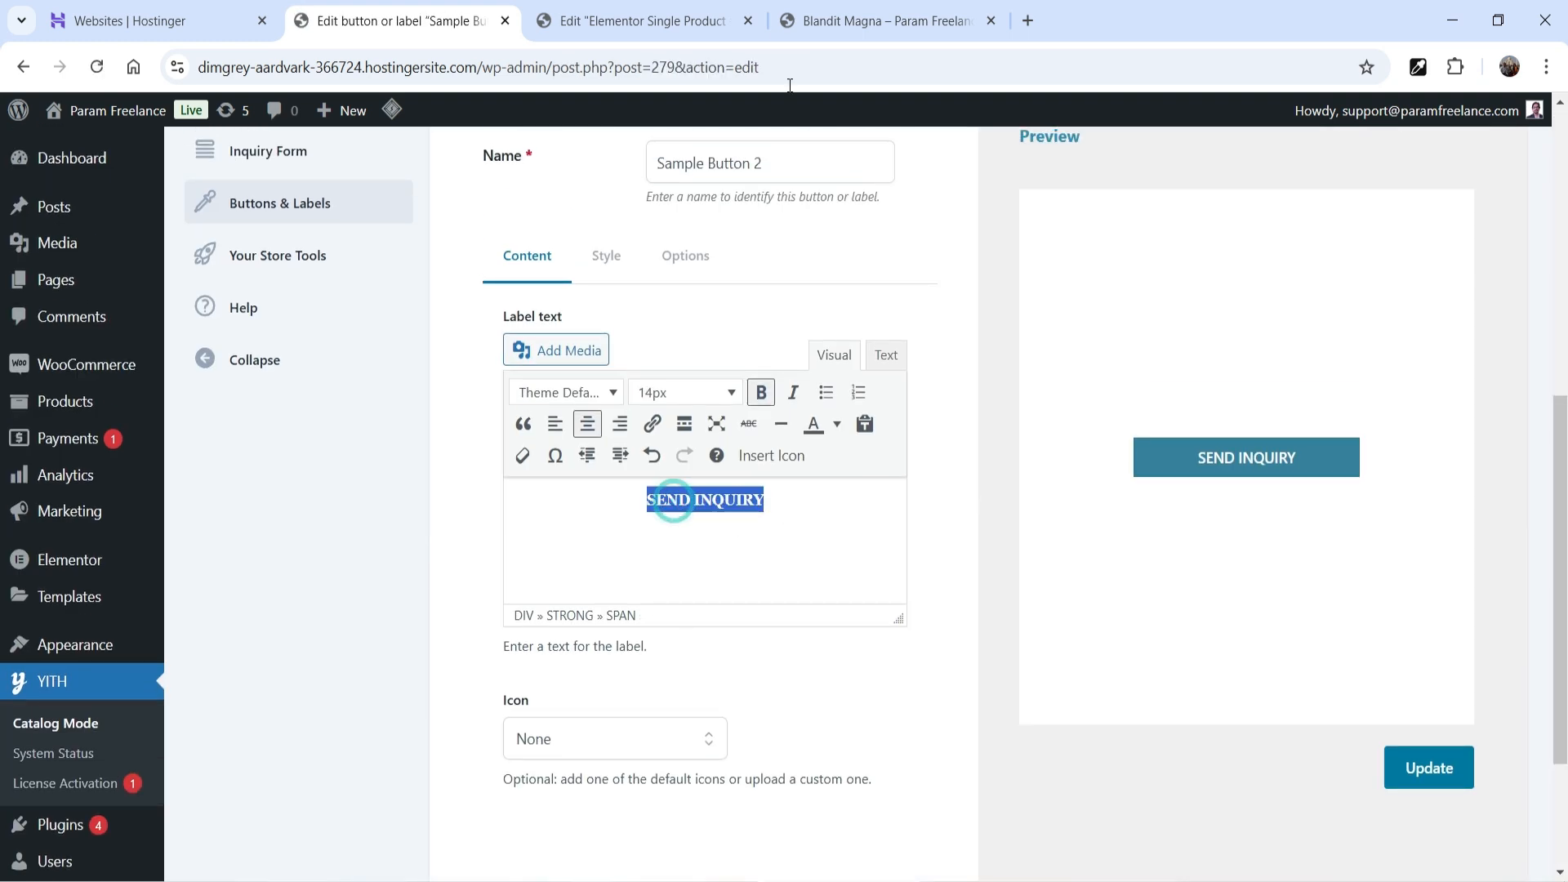
left_click(838, 31)
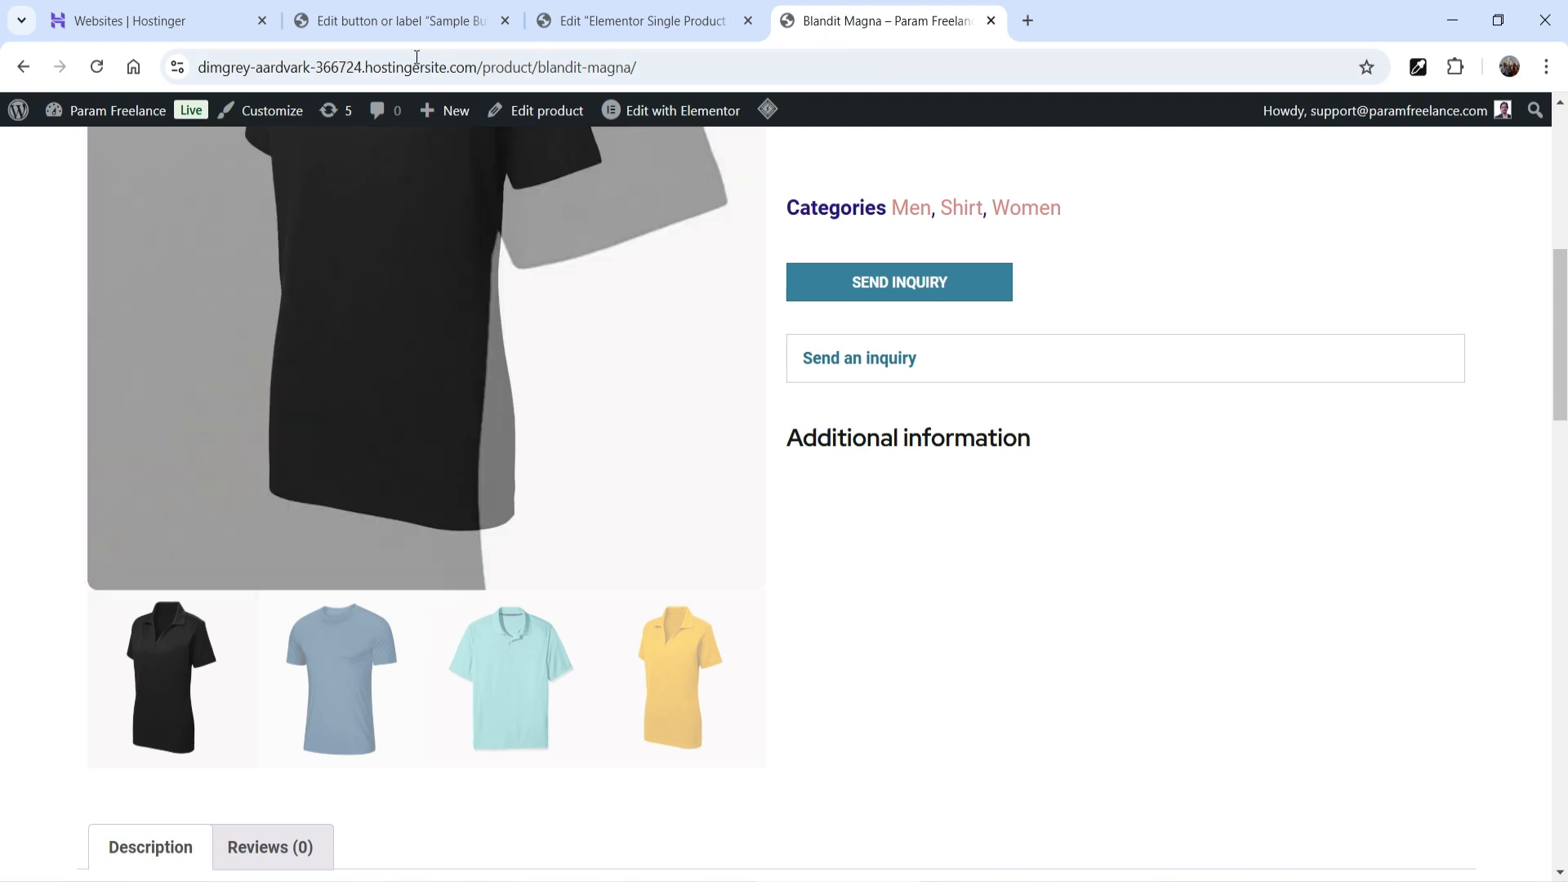
left_click(392, 20)
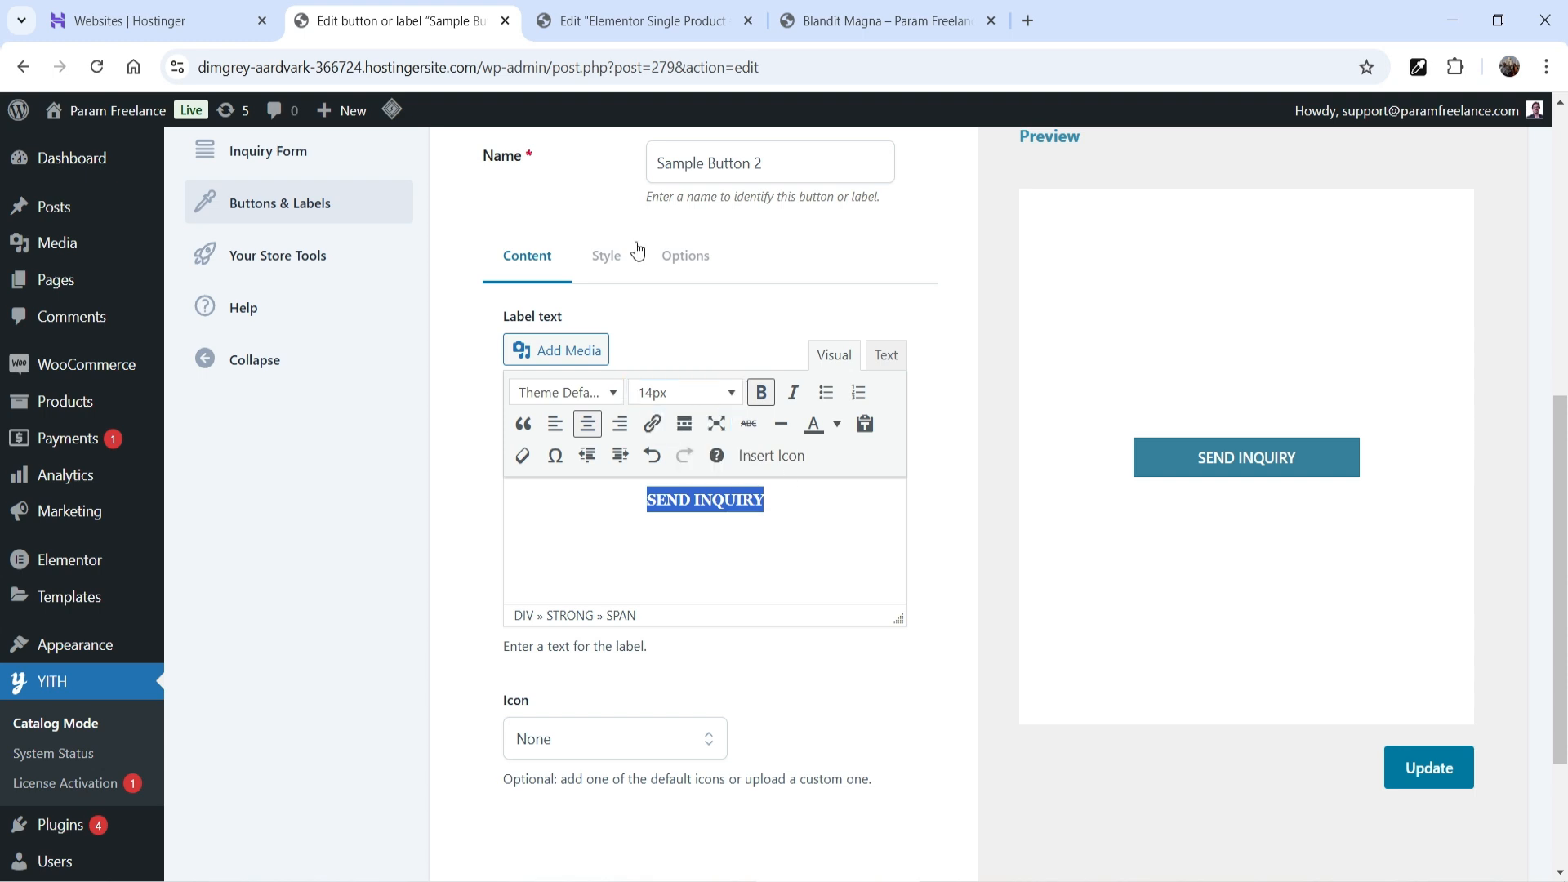
- Set Sample Button 2's link to Custom URL using the site's Contact page address
left_click(606, 255)
scroll(583, 382, "down", 4)
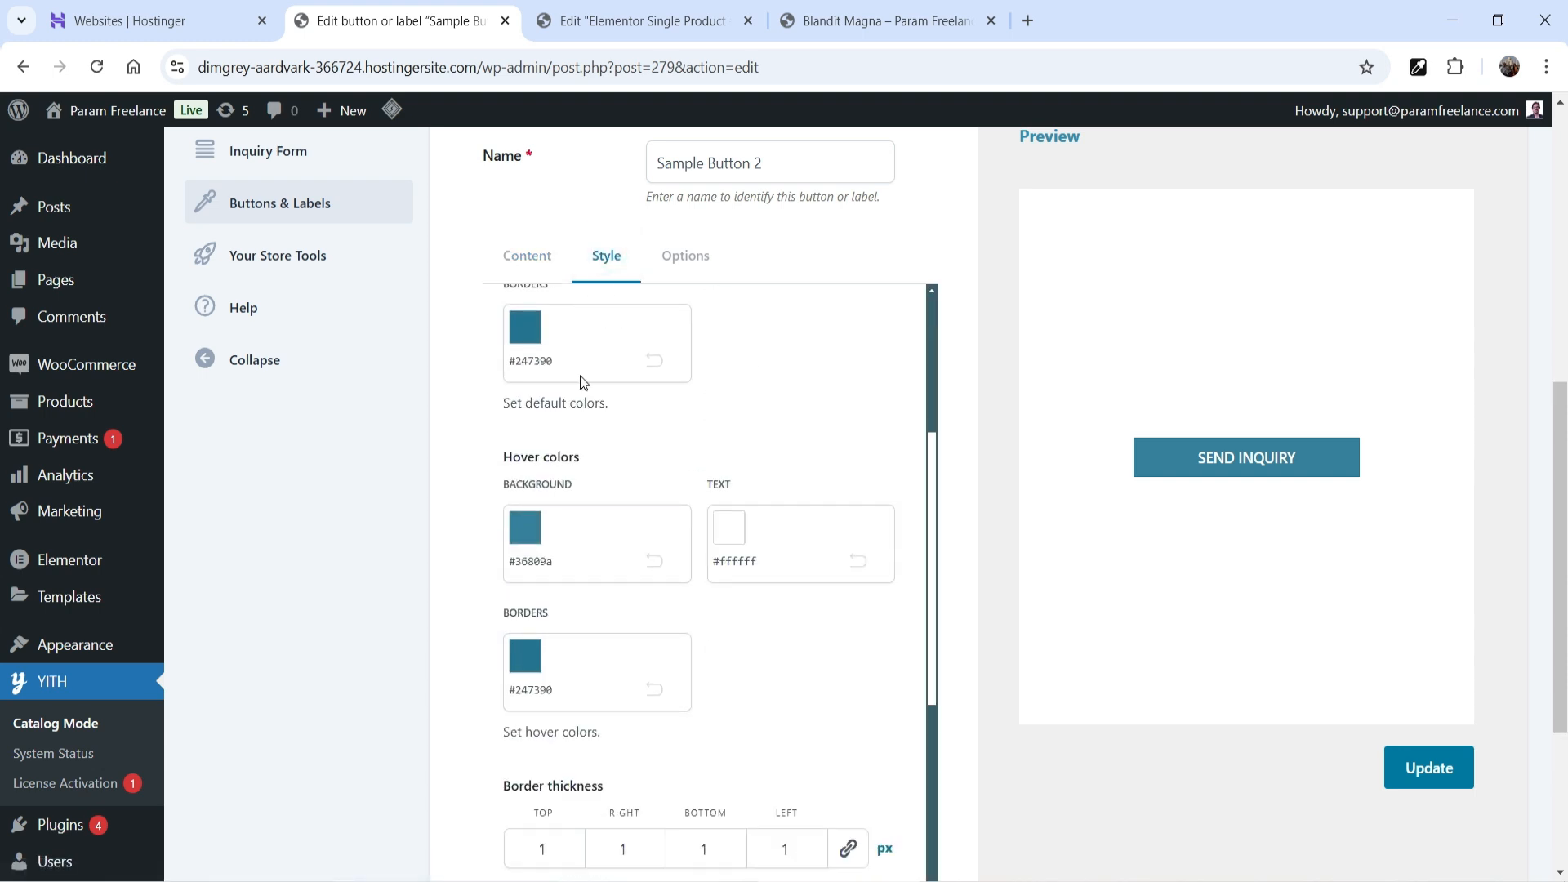
scroll(626, 584, "up", 4)
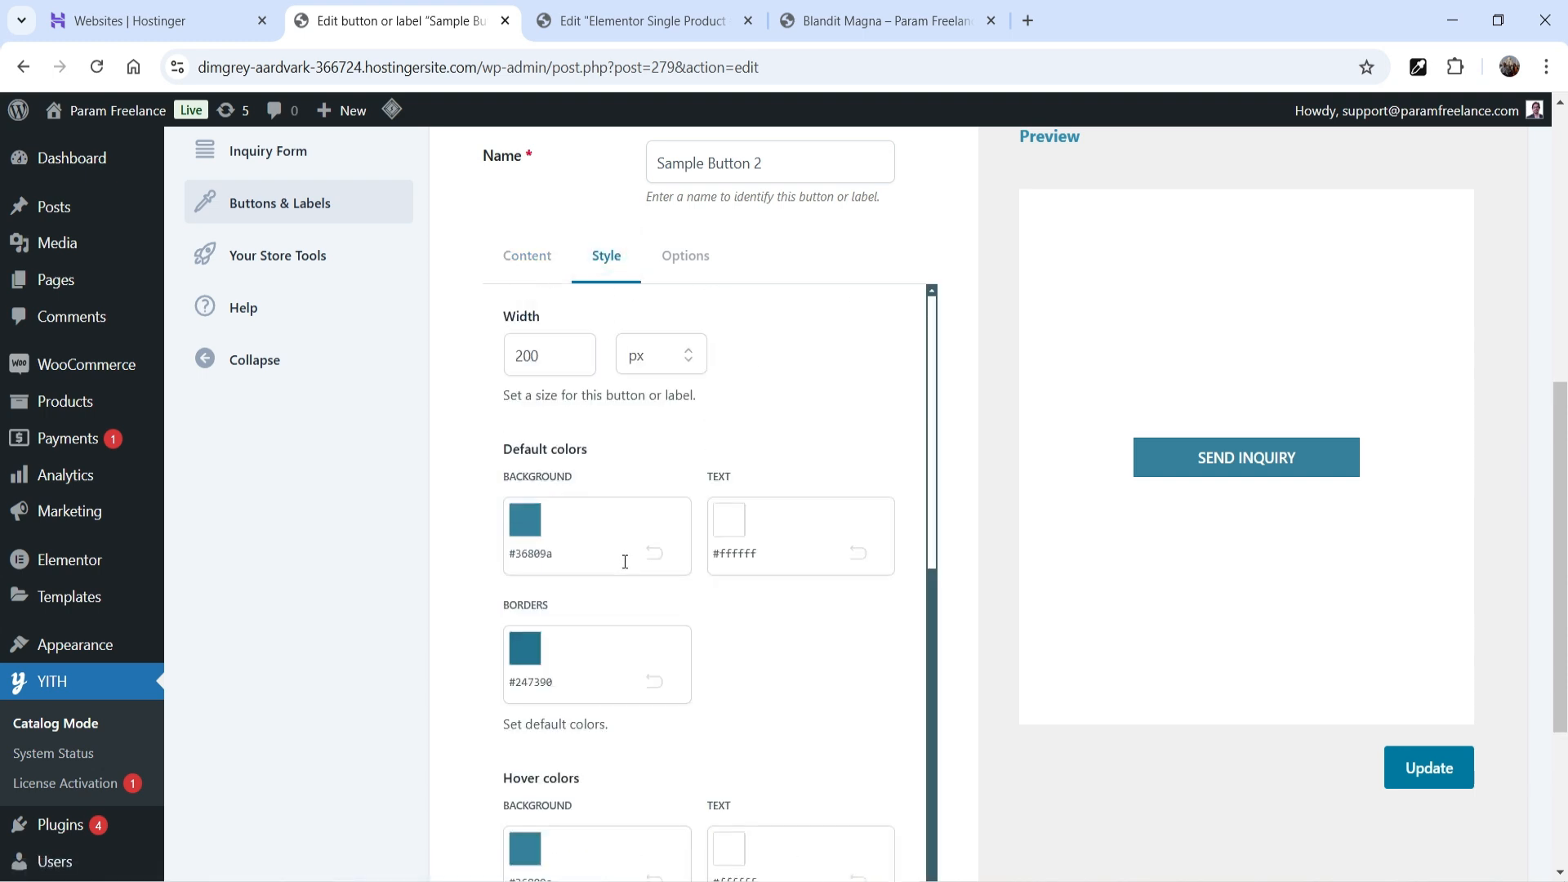
left_click(687, 263)
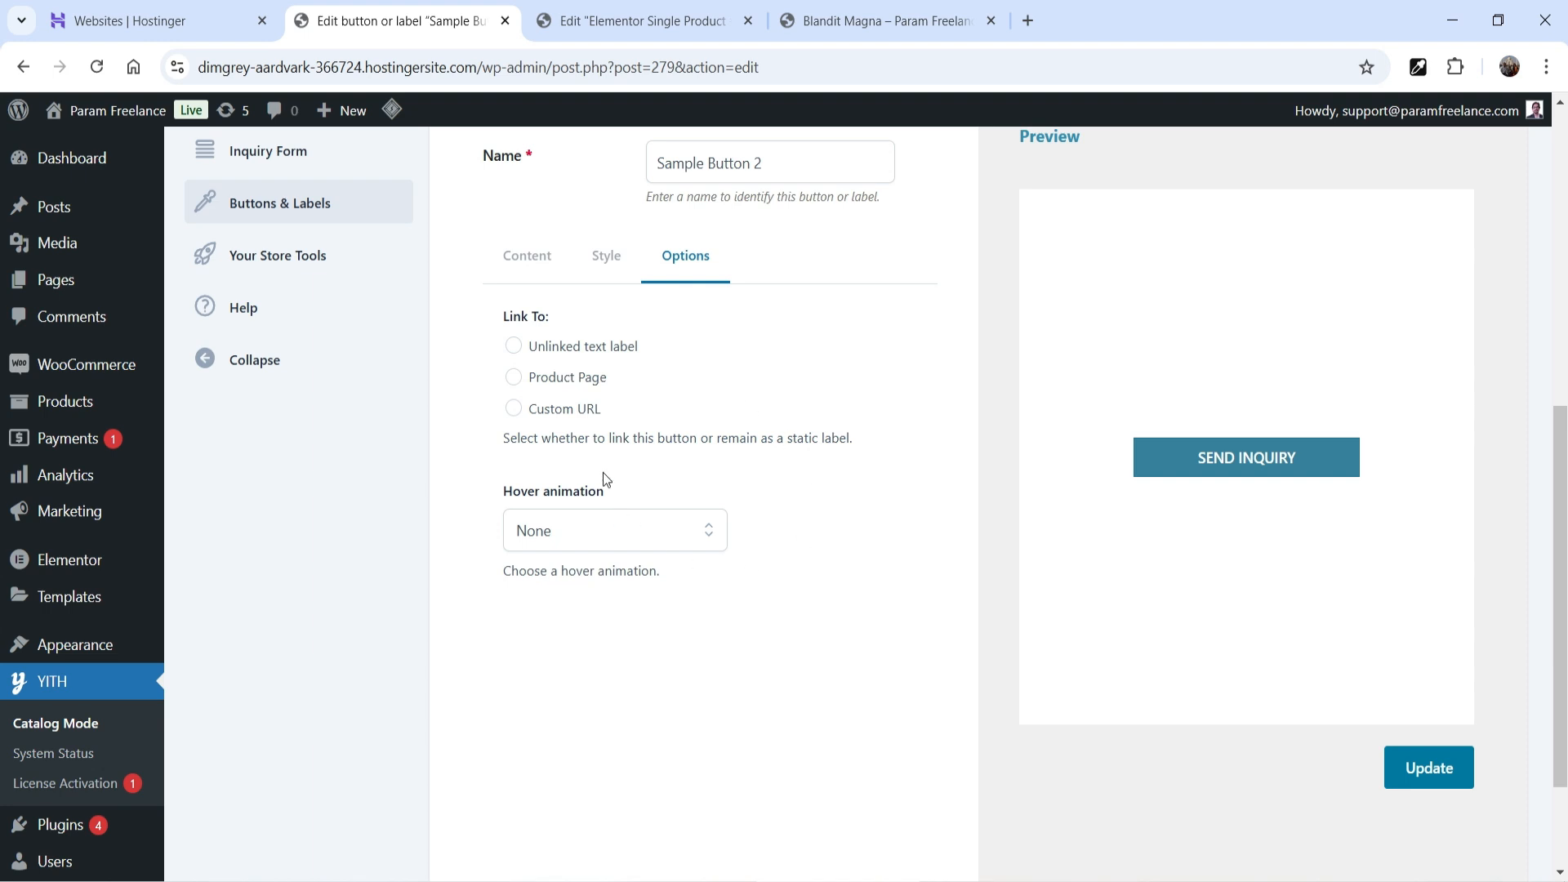
left_click(513, 411)
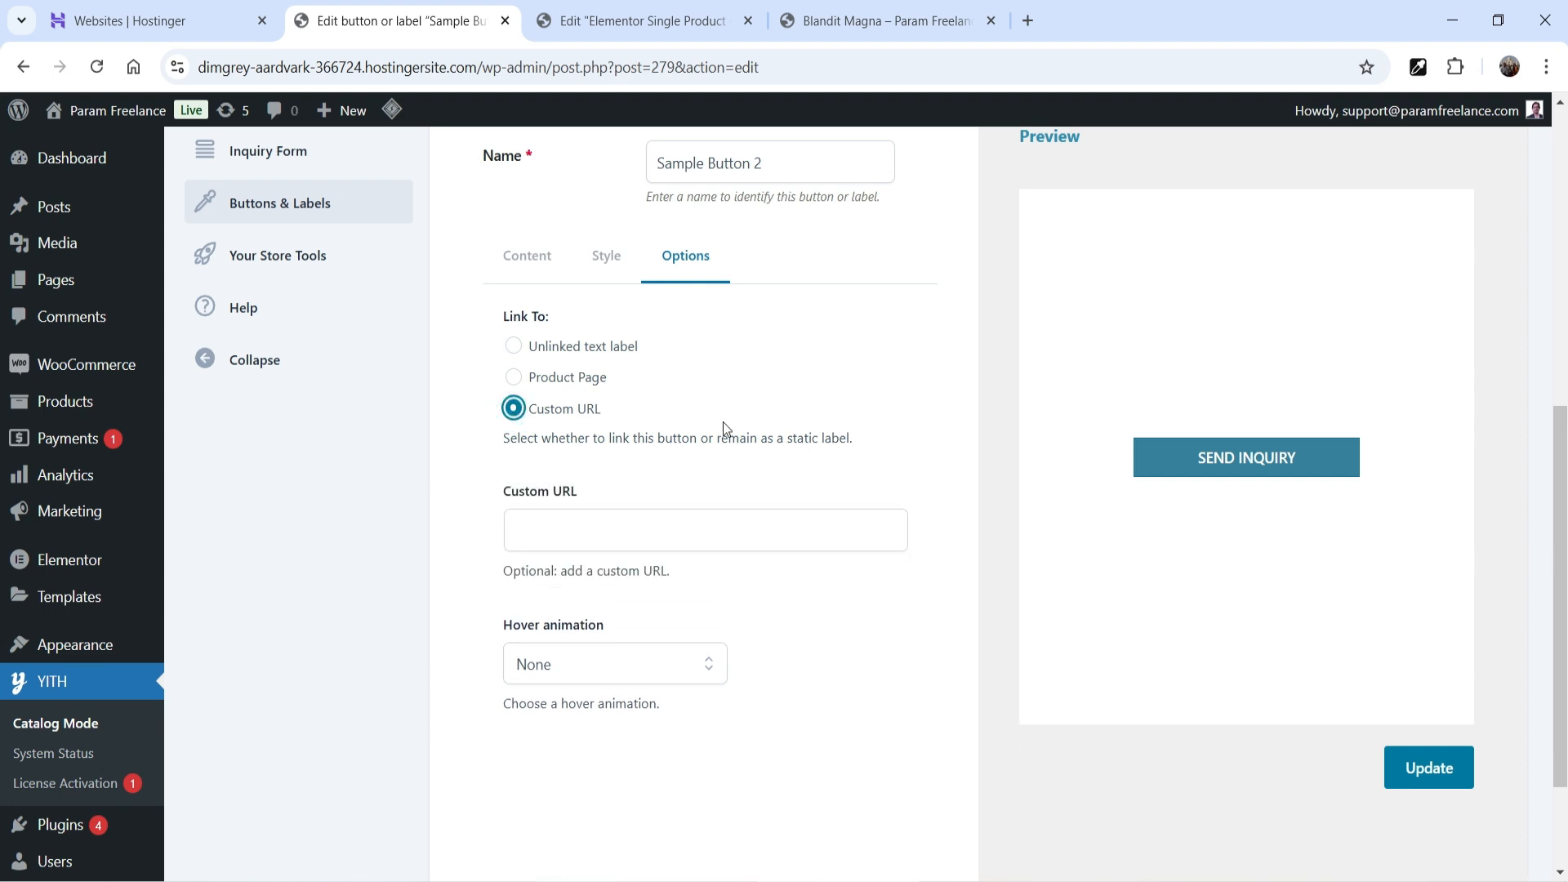
left_click(848, 23)
key("F5")
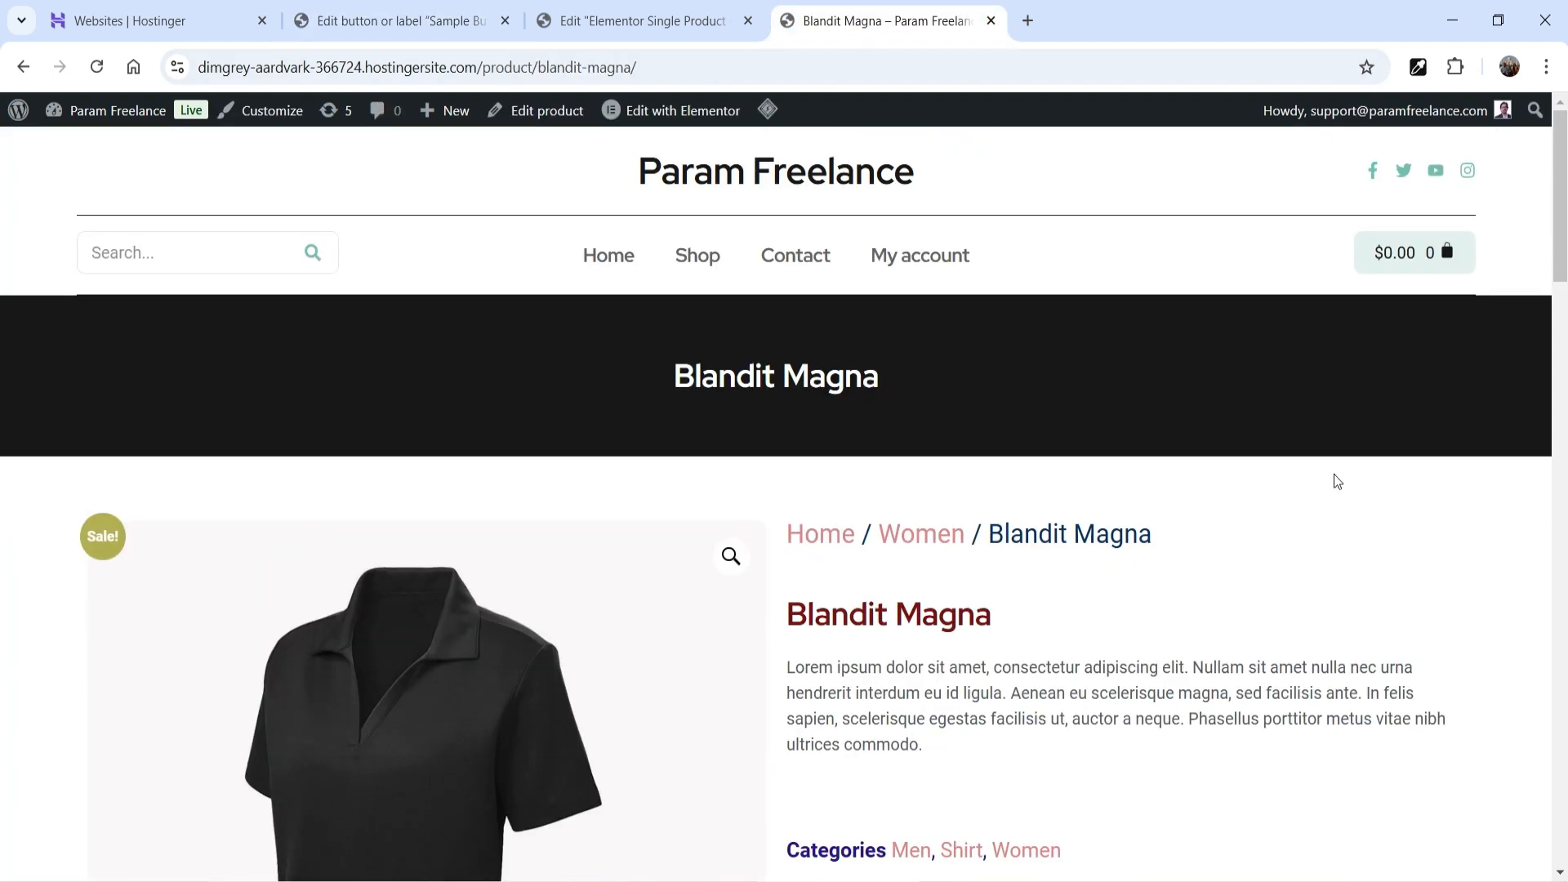
right_click(803, 257)
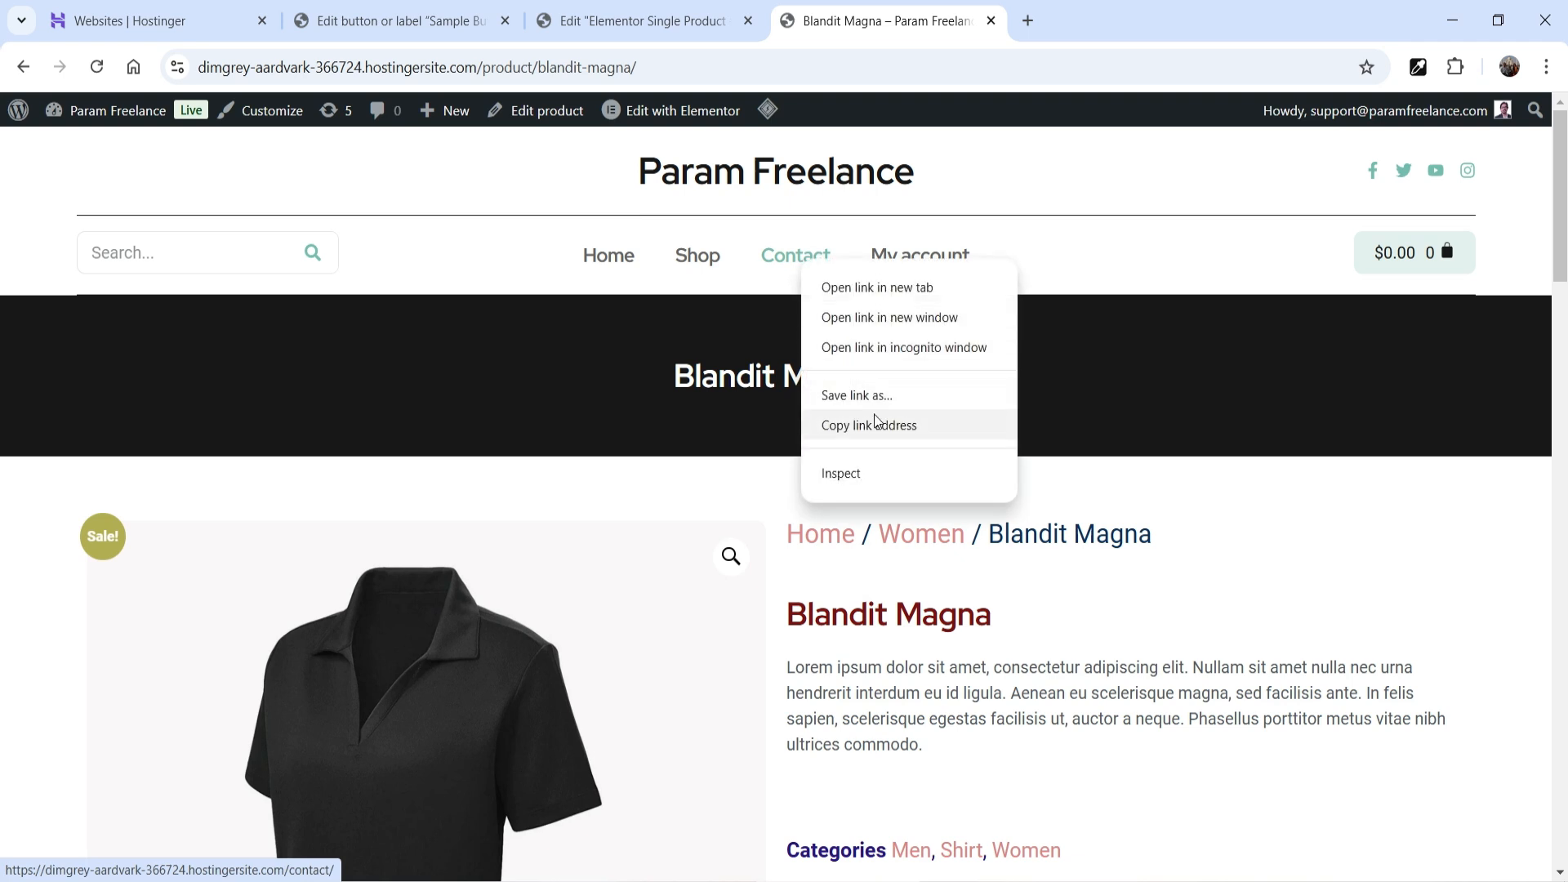
left_click(882, 425)
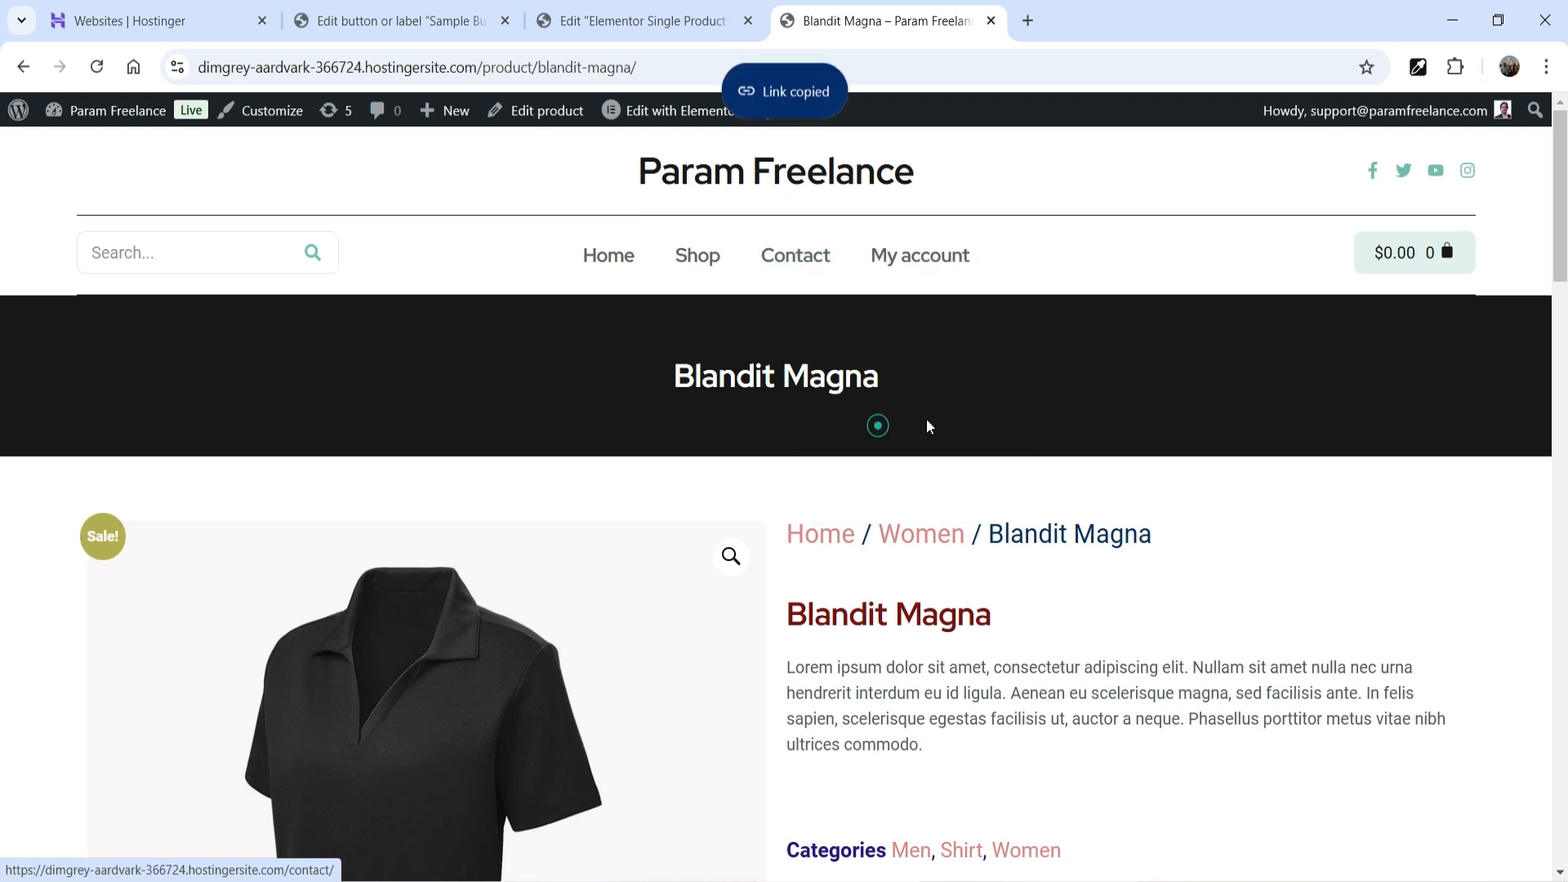
left_click(408, 22)
left_click(554, 530)
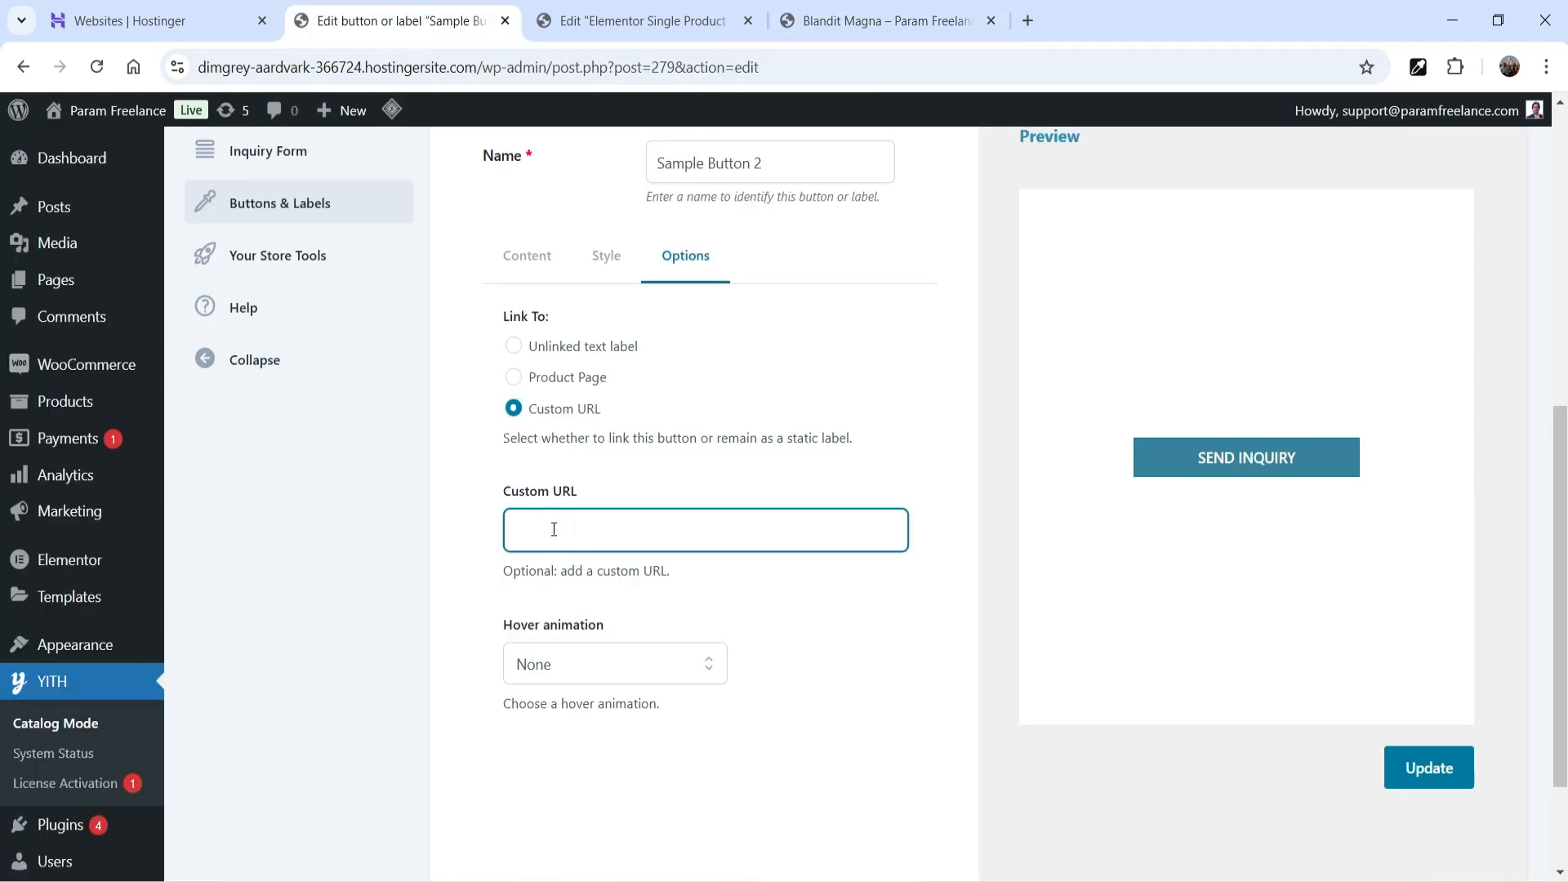
key("ctrl+v")
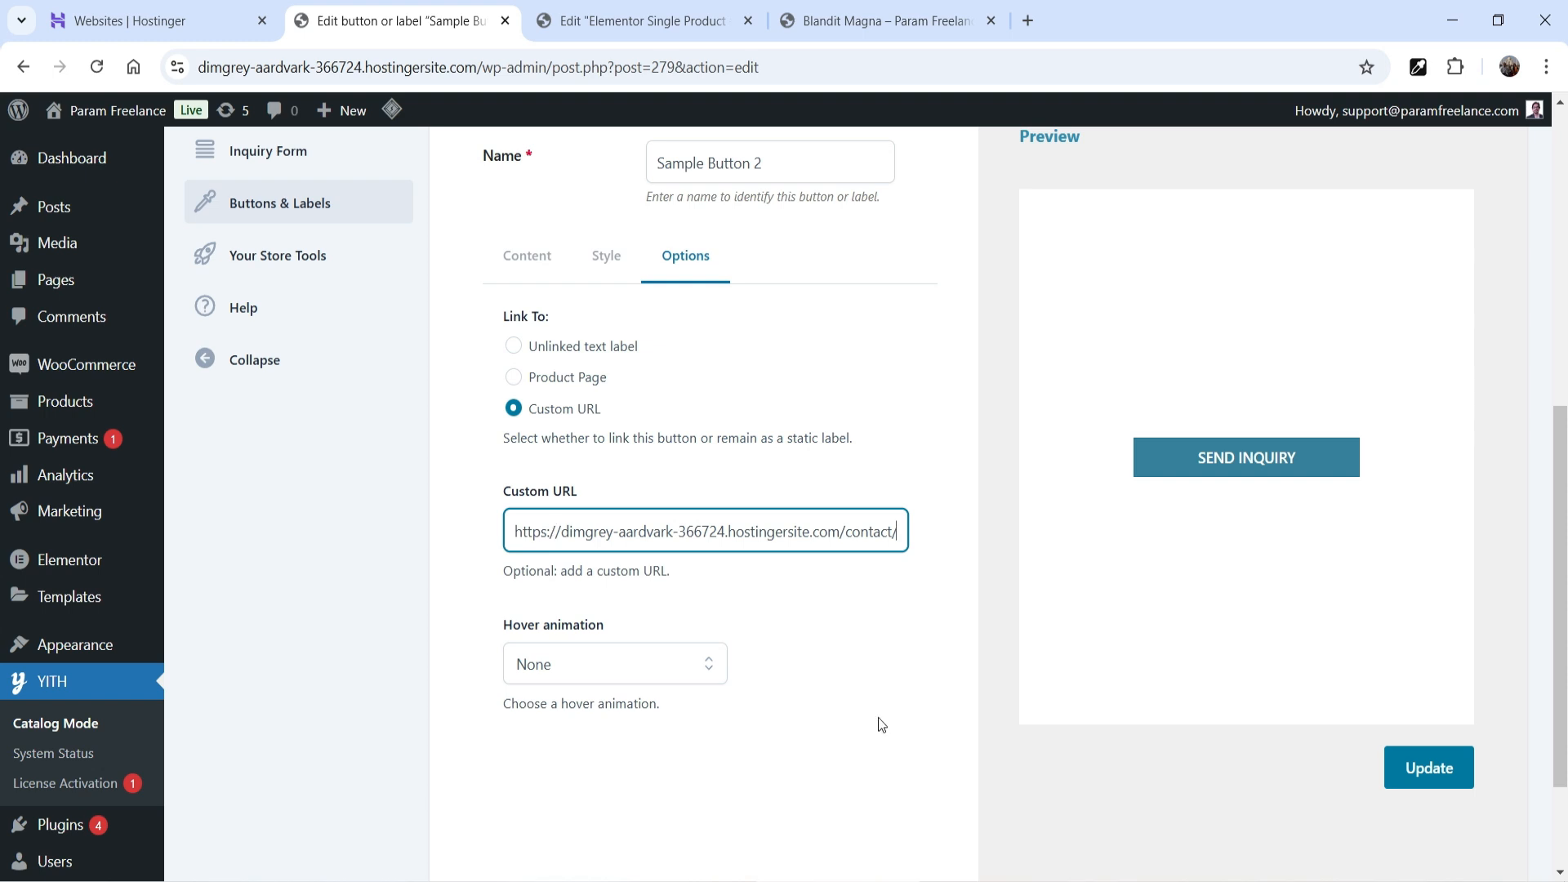
- Set the hover animation to Grow Button and update the button
scroll(880, 714, "down", 2)
left_click(668, 512)
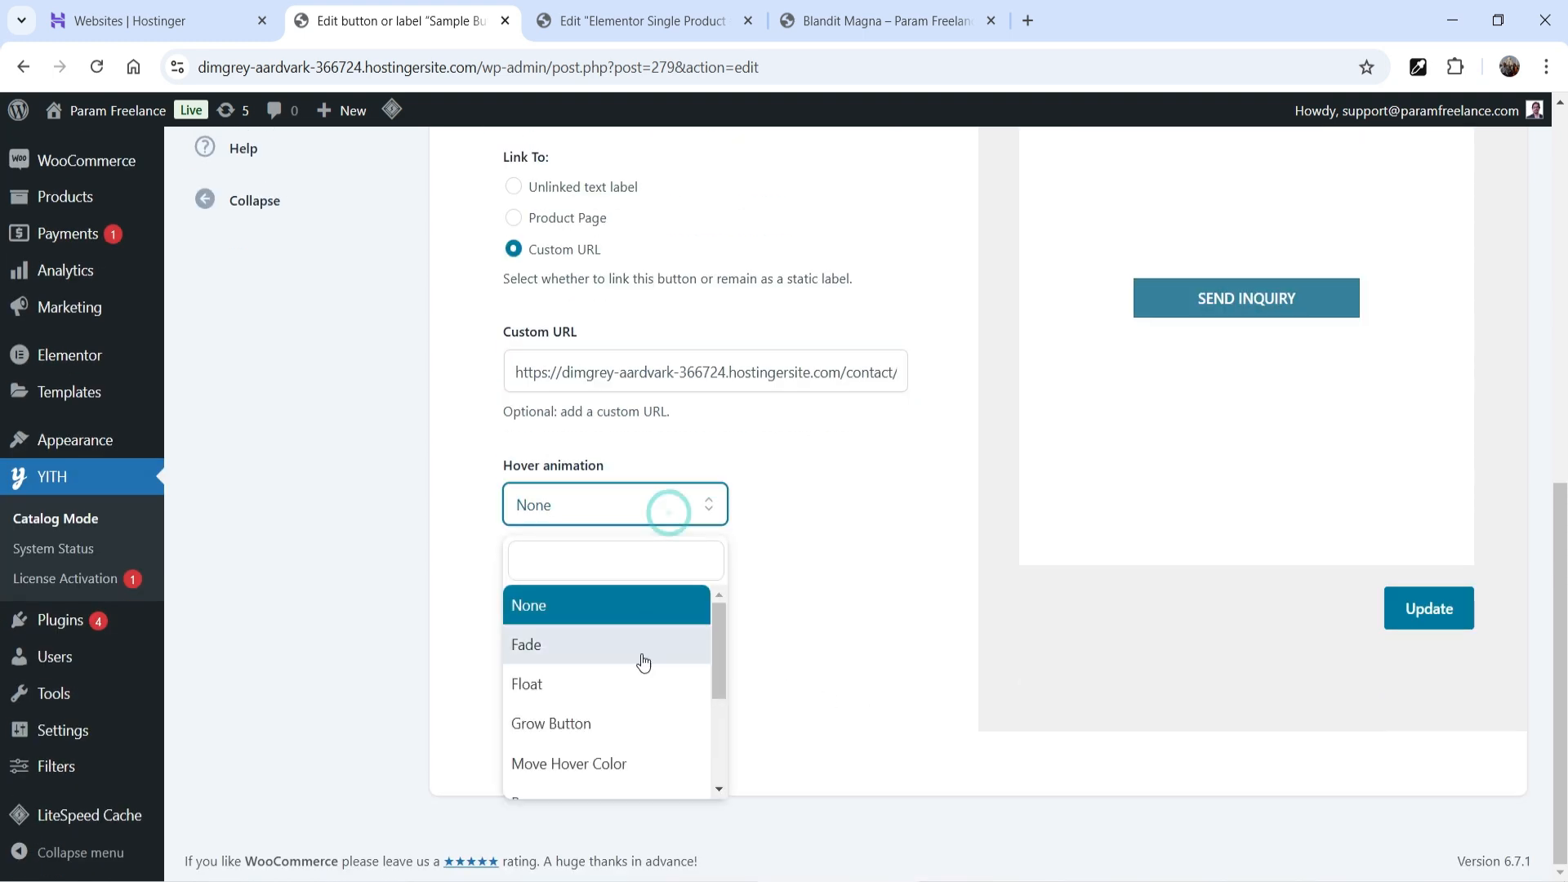
left_click(640, 725)
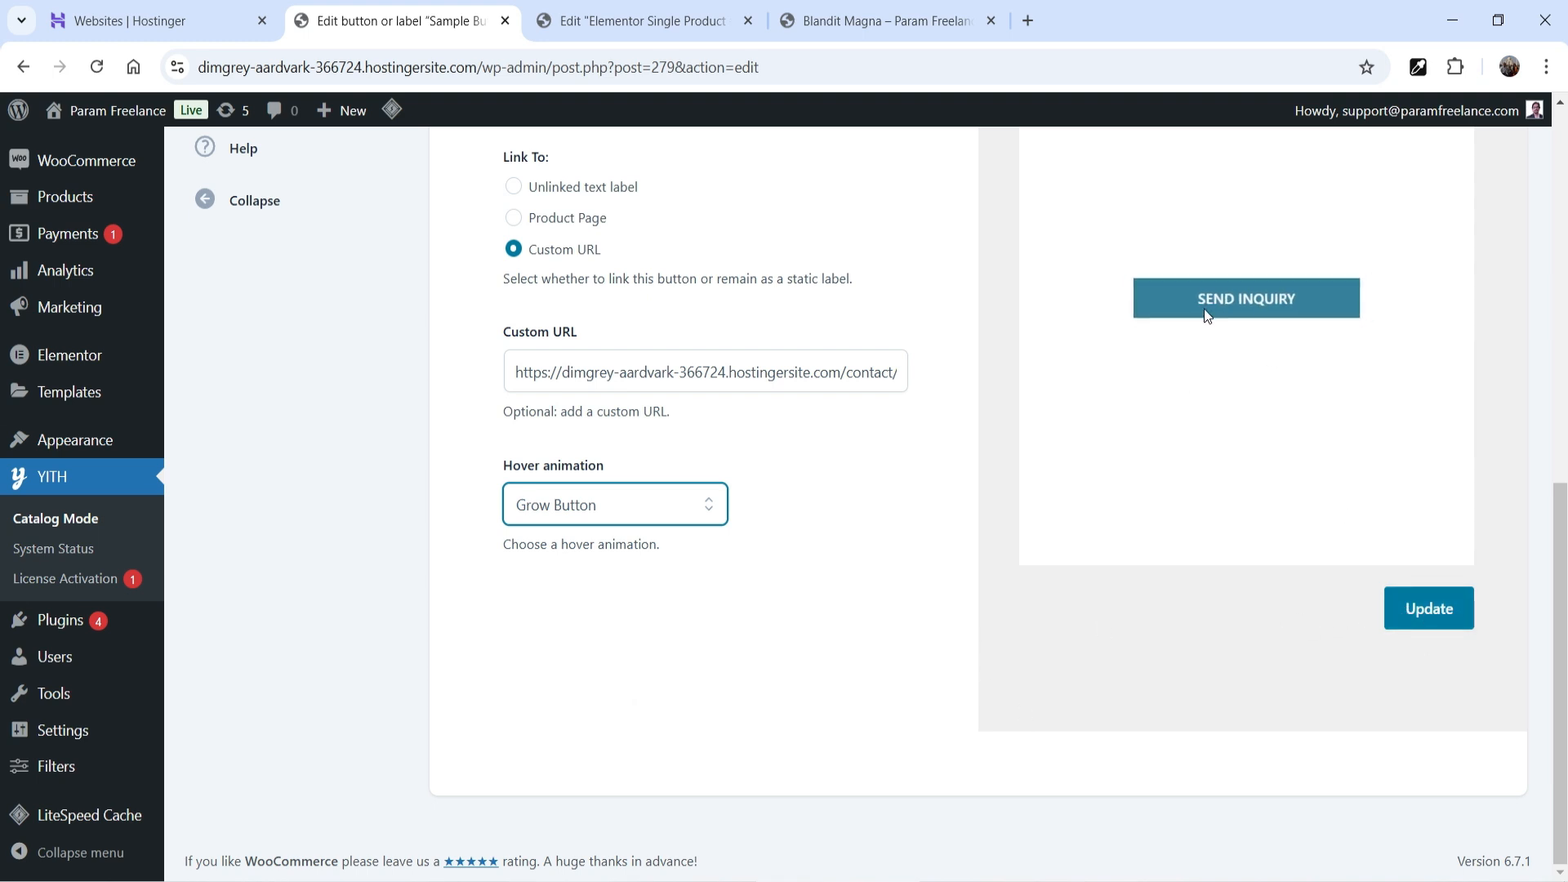
left_click(1448, 616)
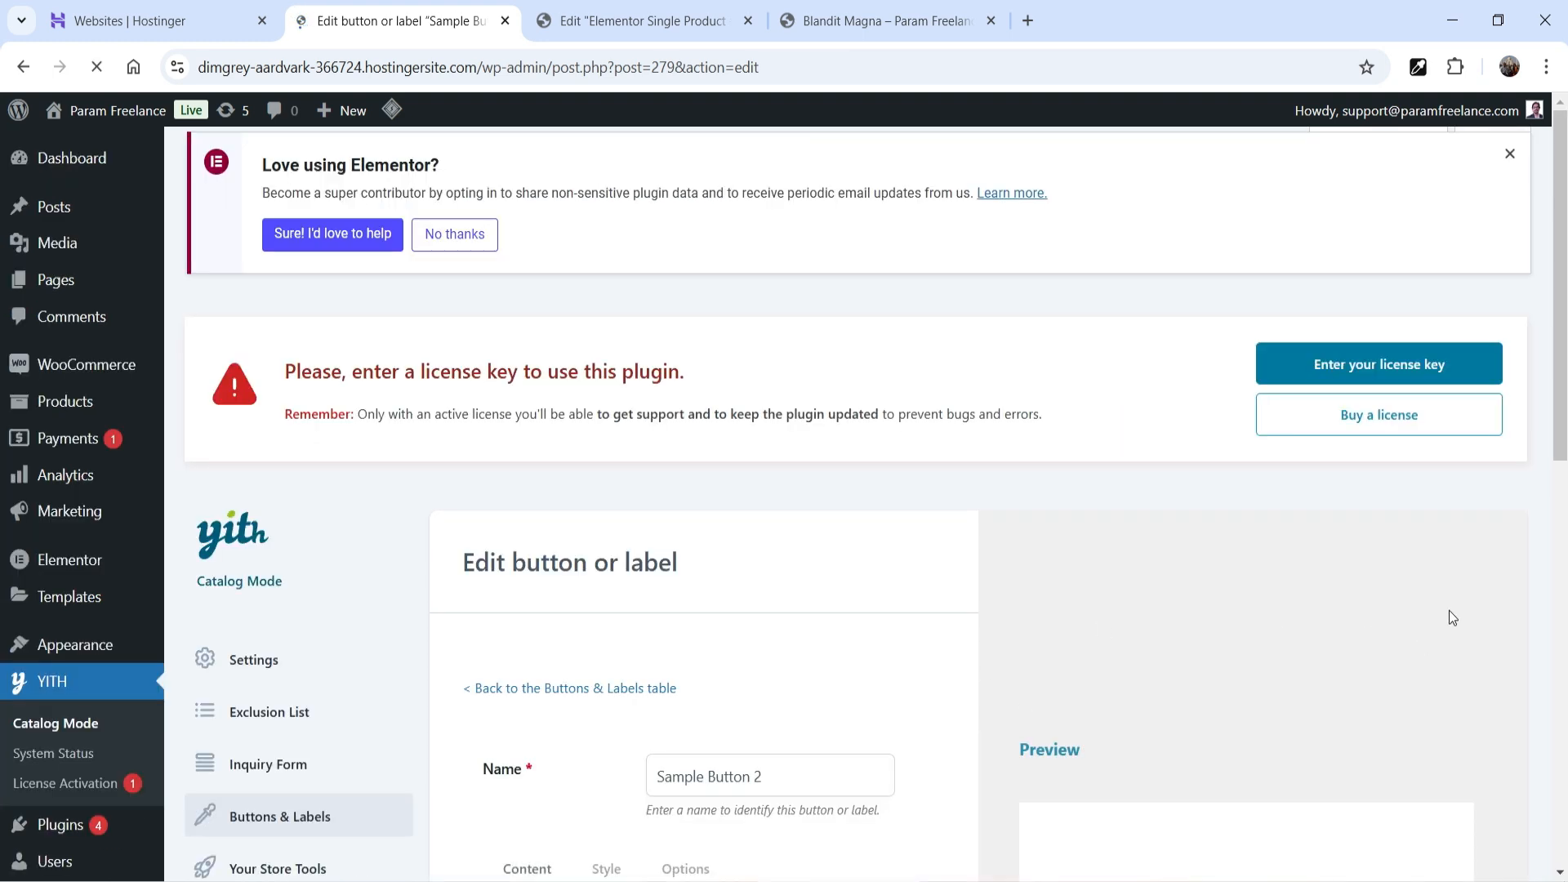
- Purge the cache, confirm SEND INQUIRY on Blandit Magna opens the Contact page, and go back
scroll(1449, 619, "down", 5)
left_click(847, 26)
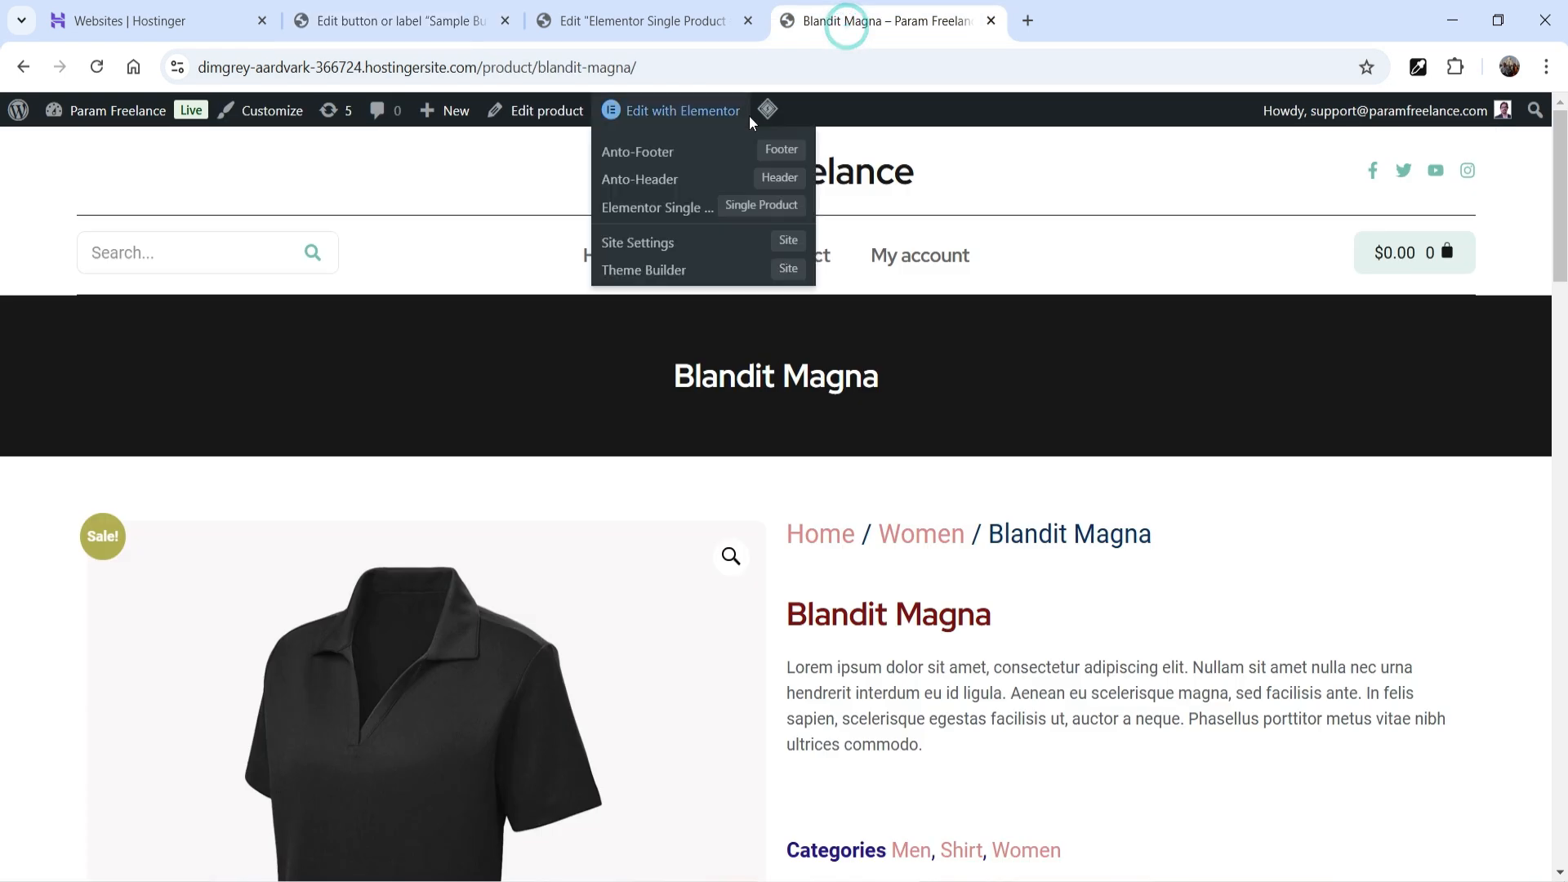
mouse_move(768, 111)
left_click(787, 202)
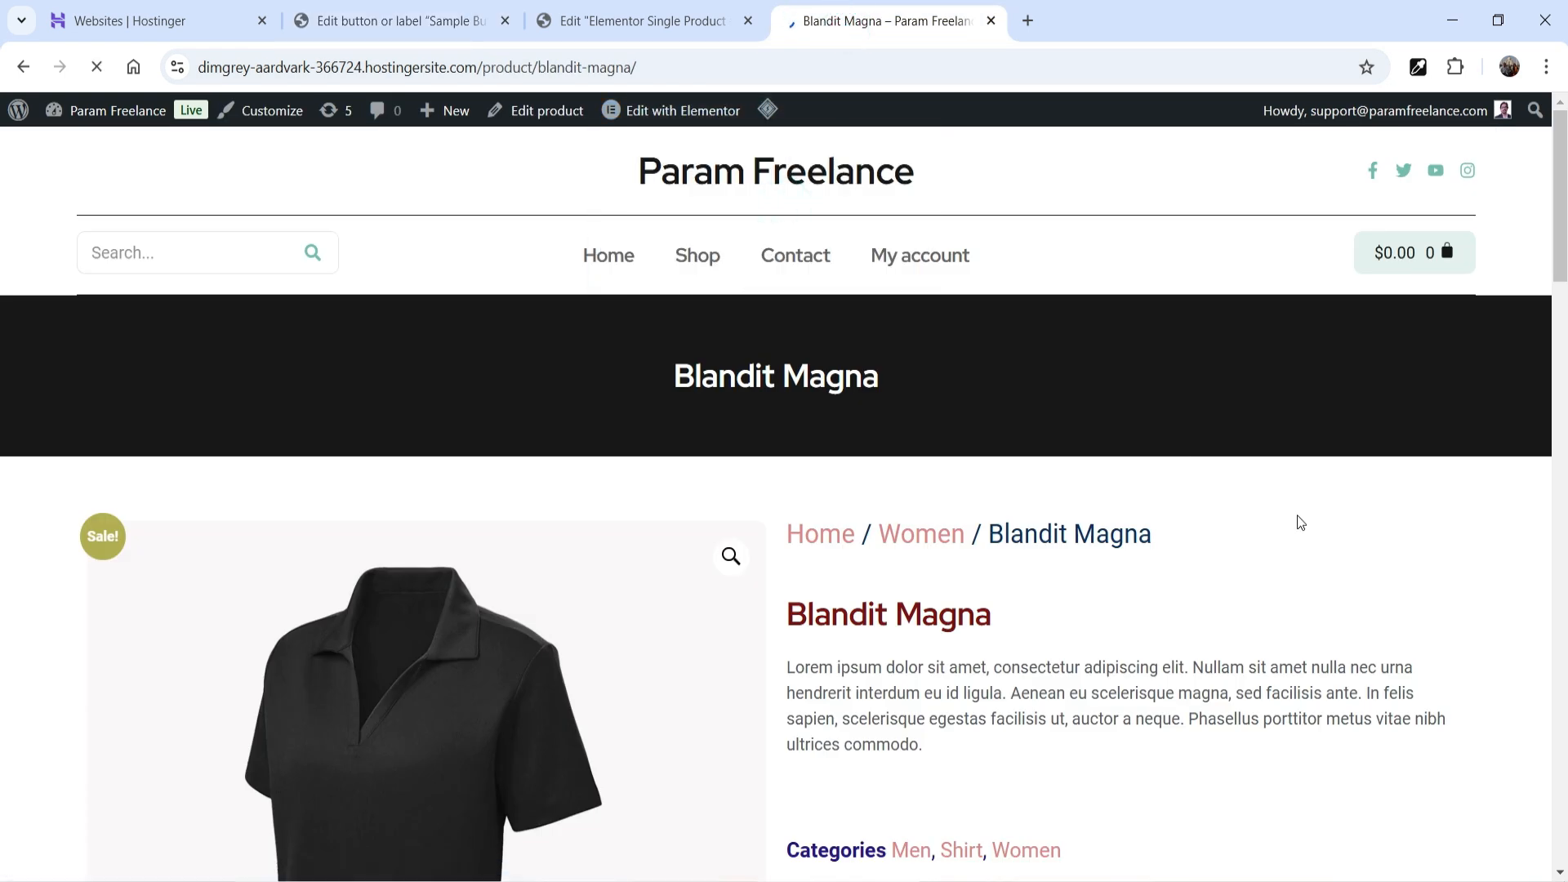
scroll(1268, 455, "down", 5)
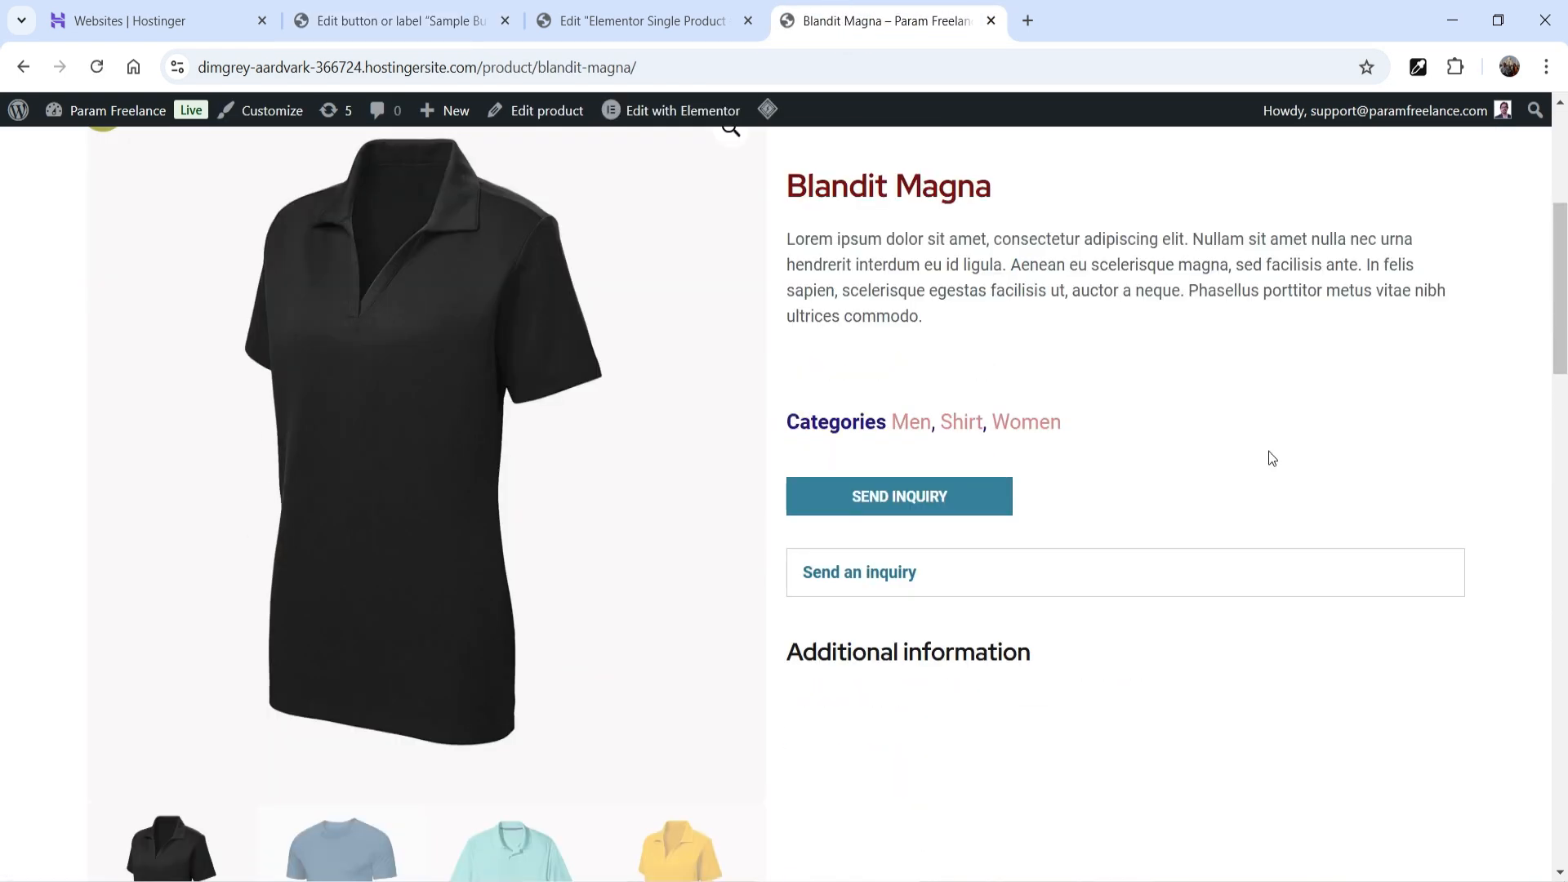
left_click(919, 499)
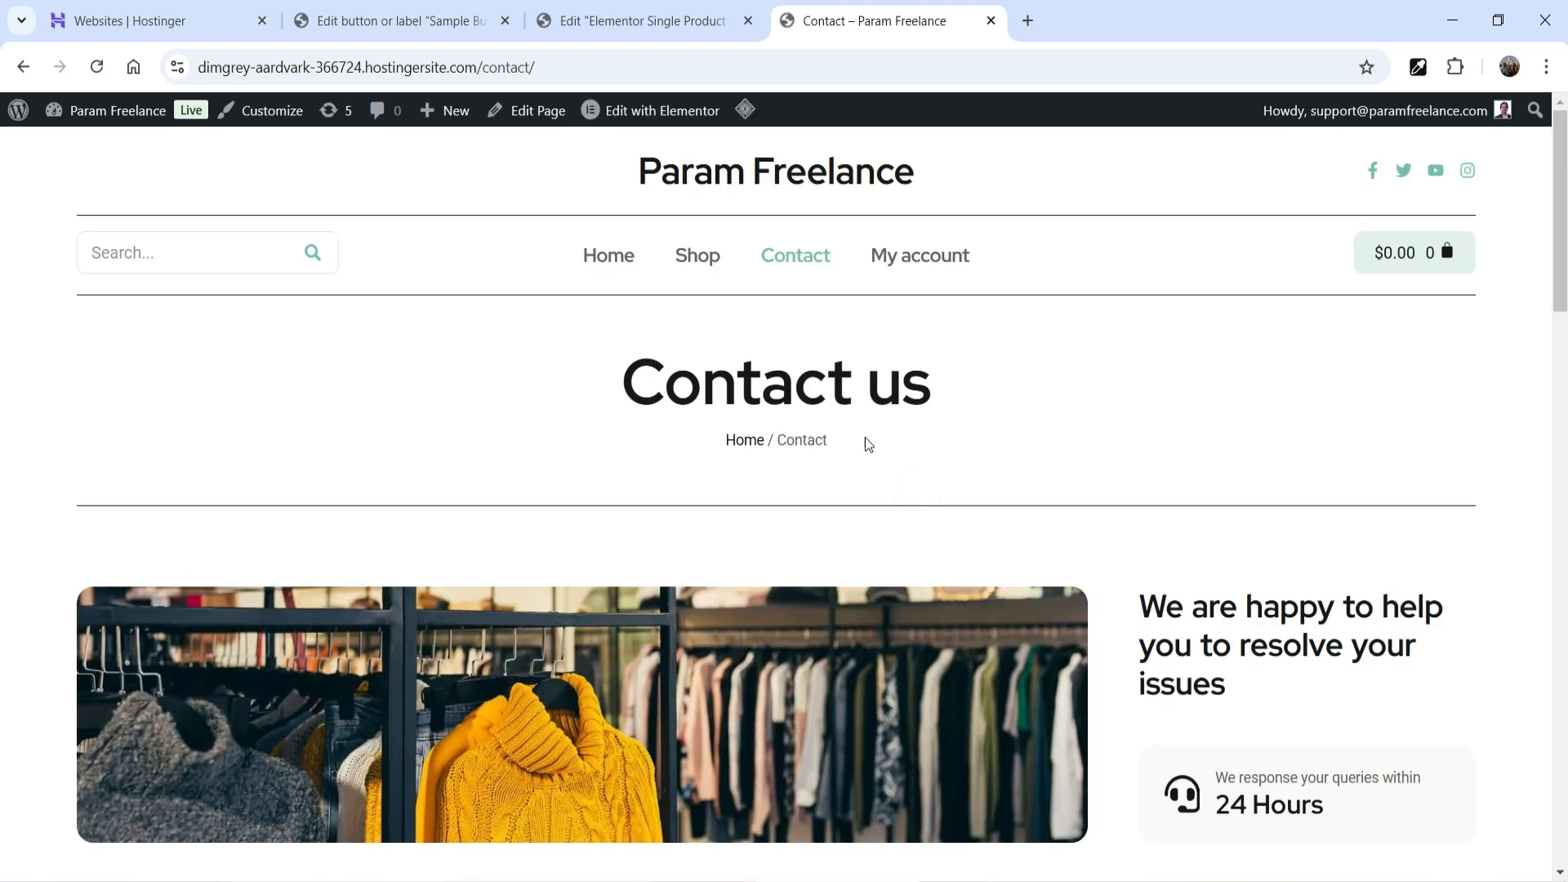
left_click(22, 67)
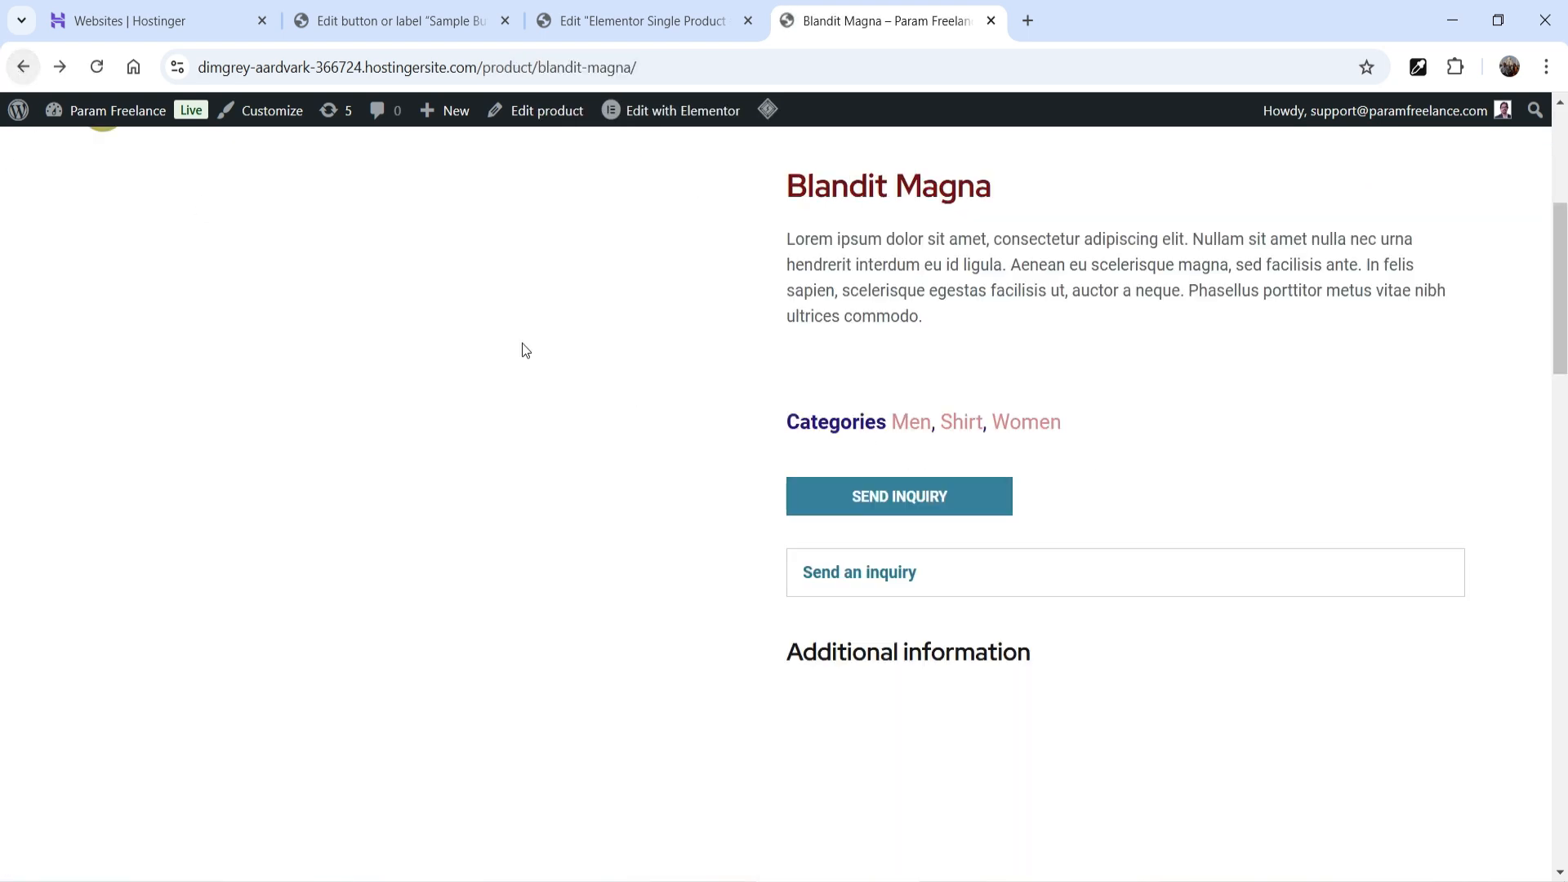
scroll(1320, 388, "down", 3)
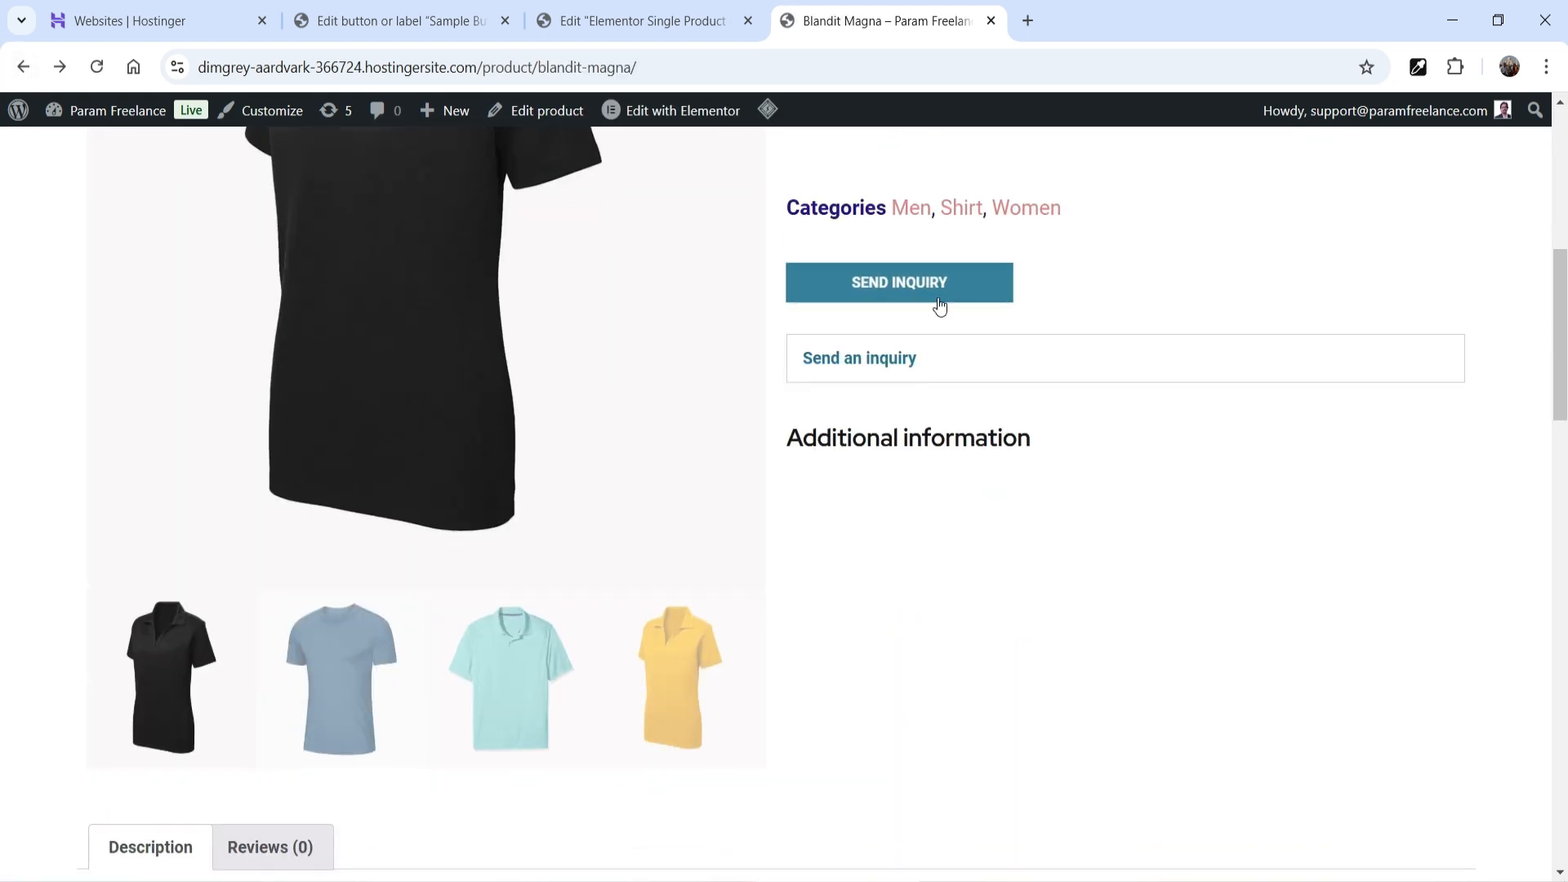
- Delete the SEND INQUIRY widget from the template and check the inquiry toggle on the purged product page
left_click(580, 31)
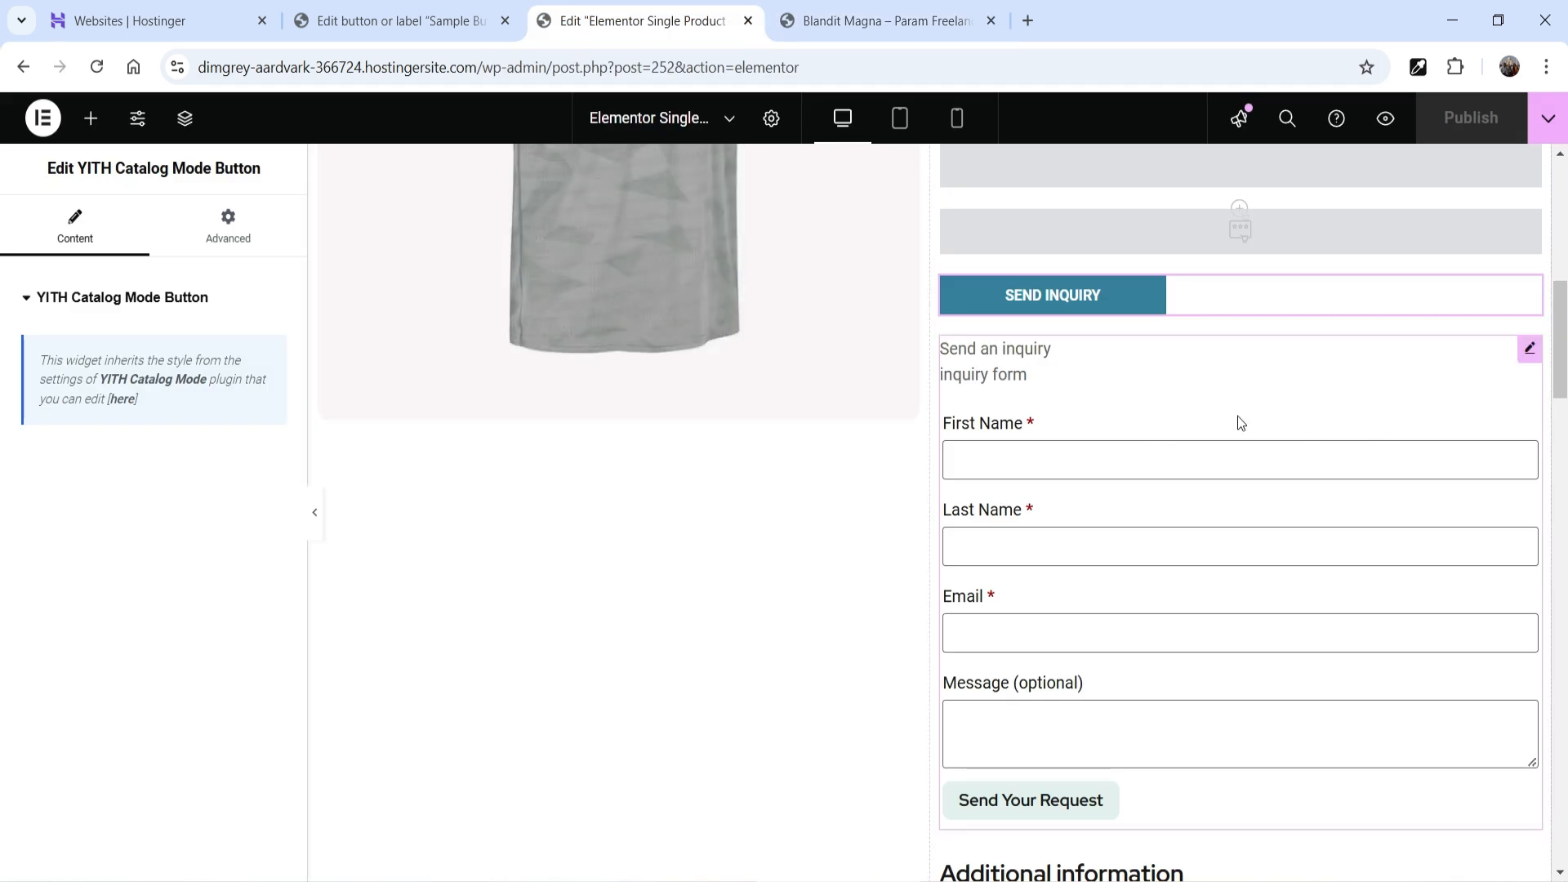
right_click(1233, 299)
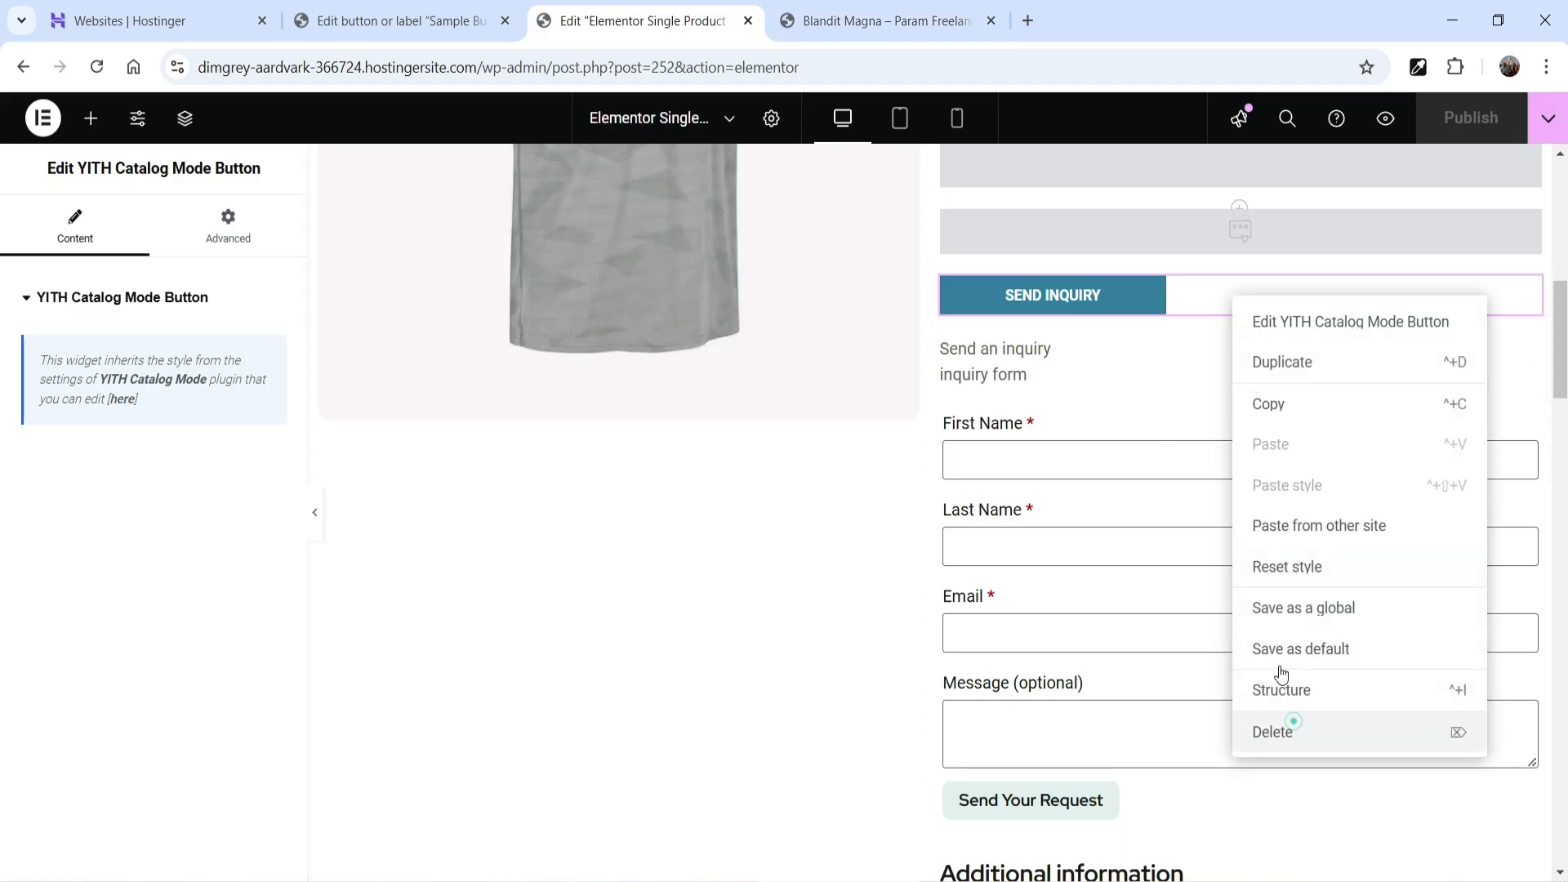
left_click(1295, 731)
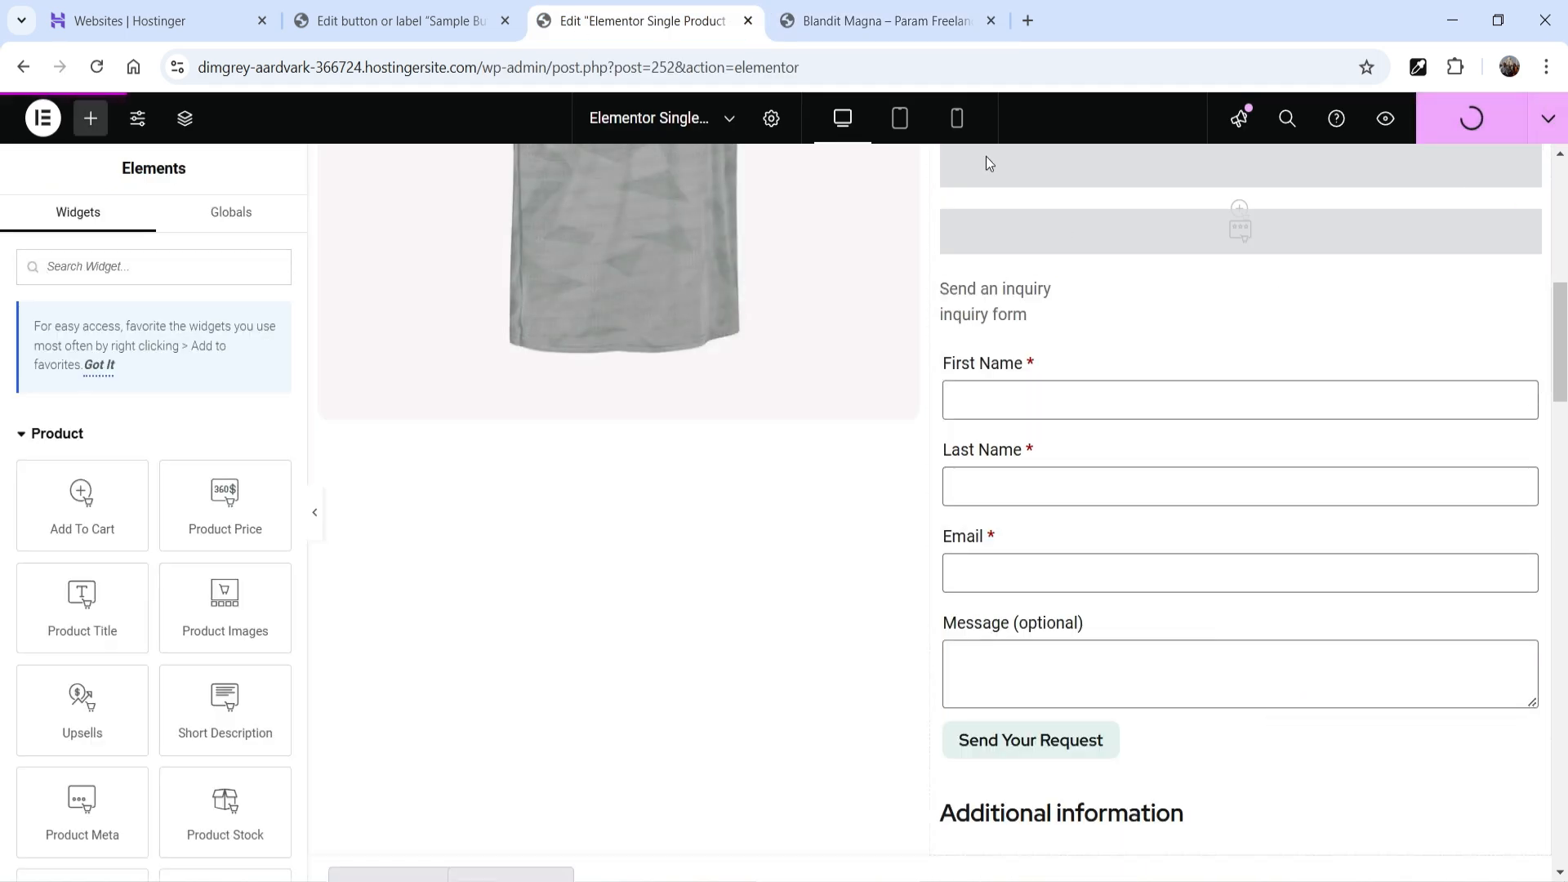
left_click(858, 18)
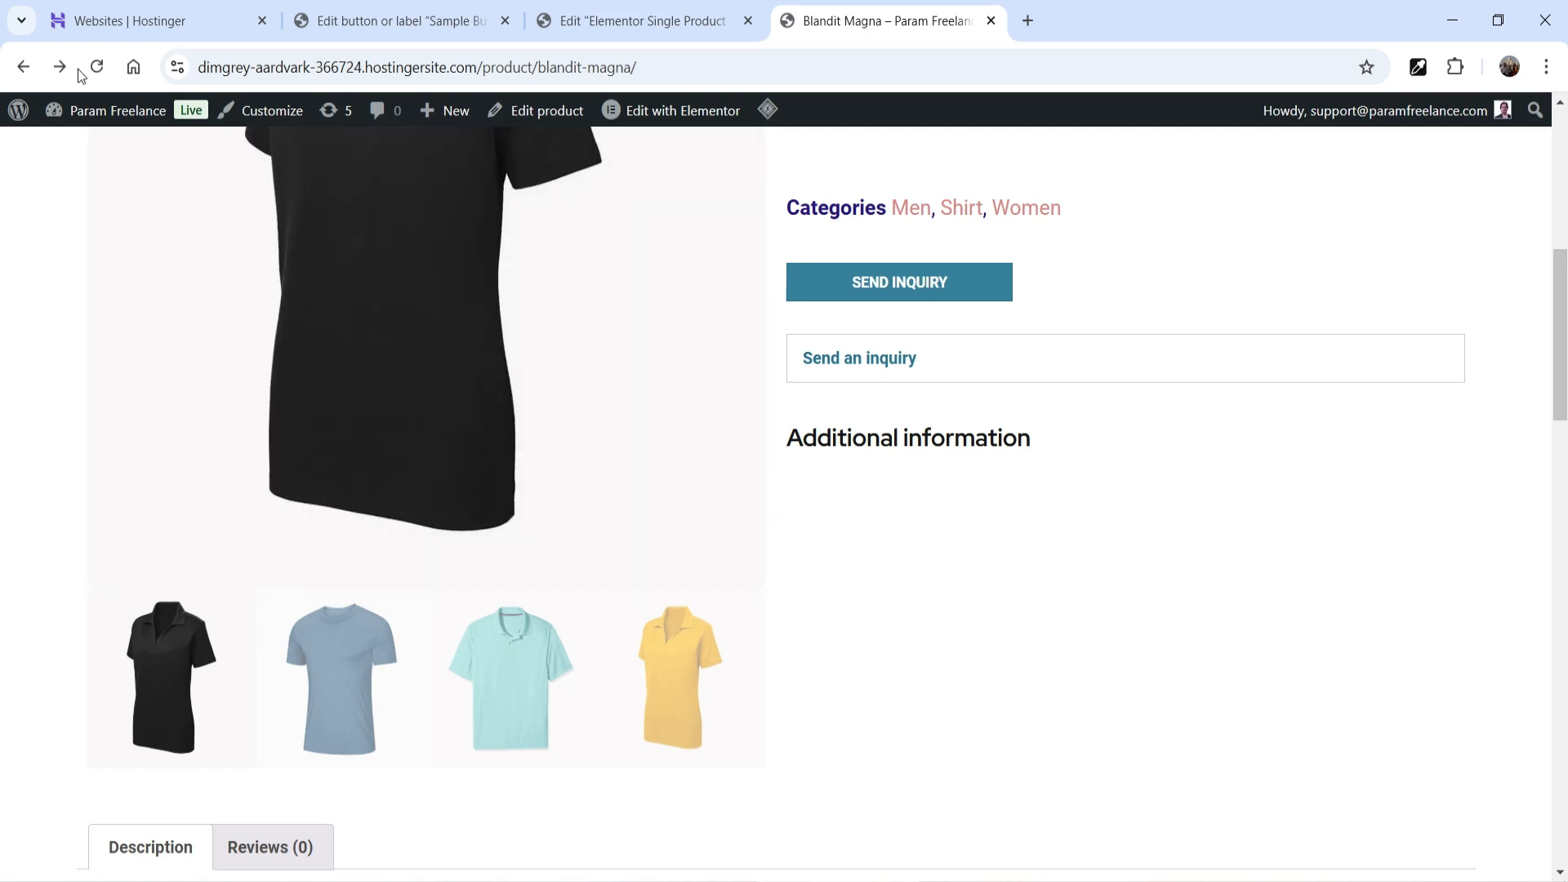
mouse_move(767, 110)
left_click(794, 210)
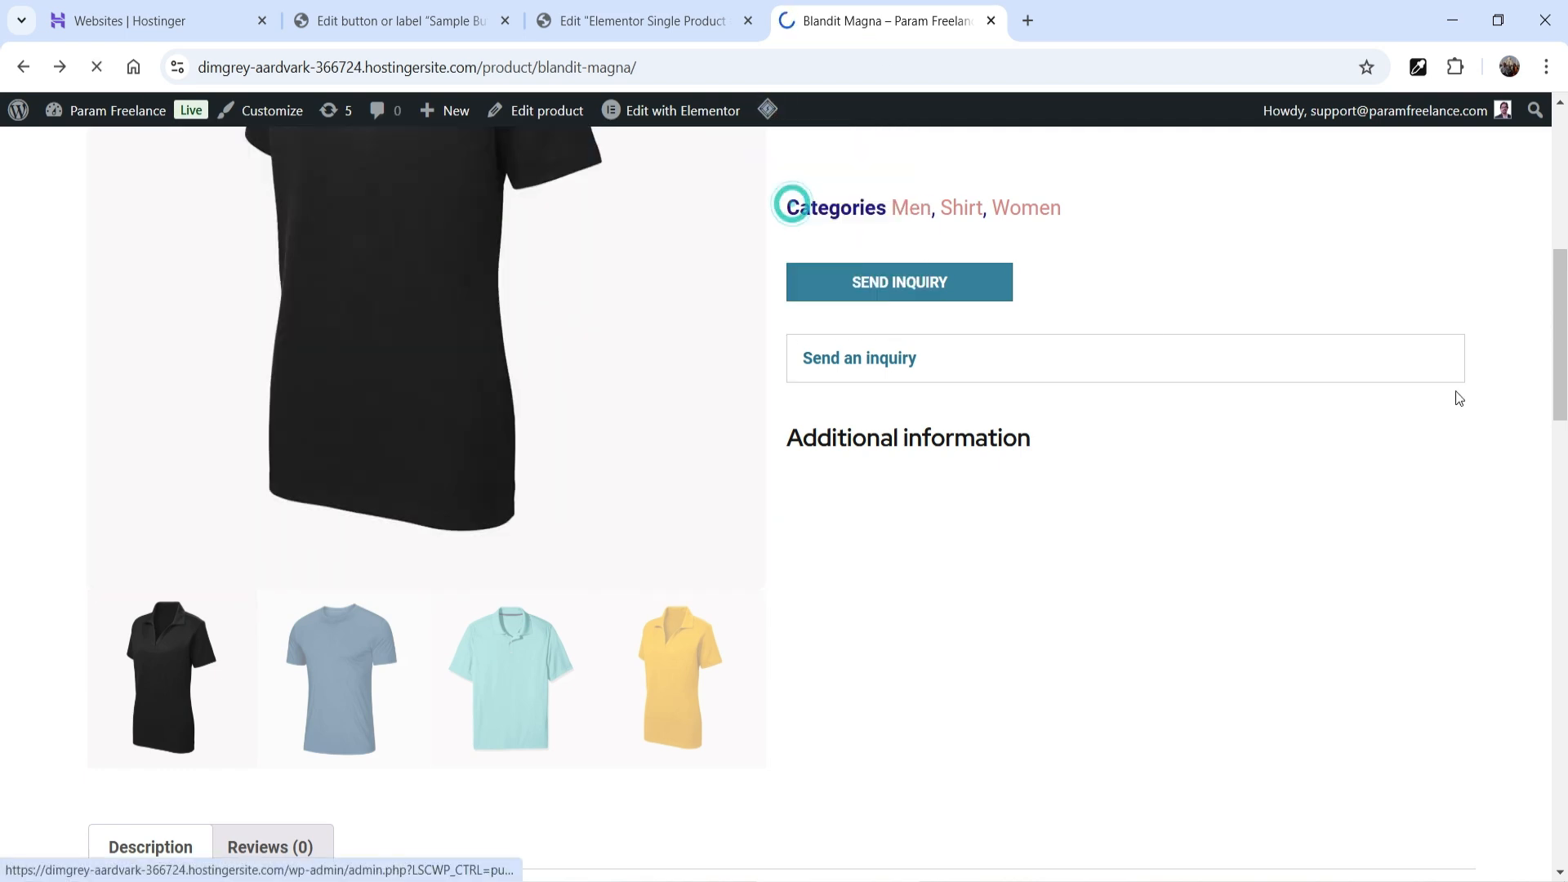
scroll(1456, 391, "down", 4)
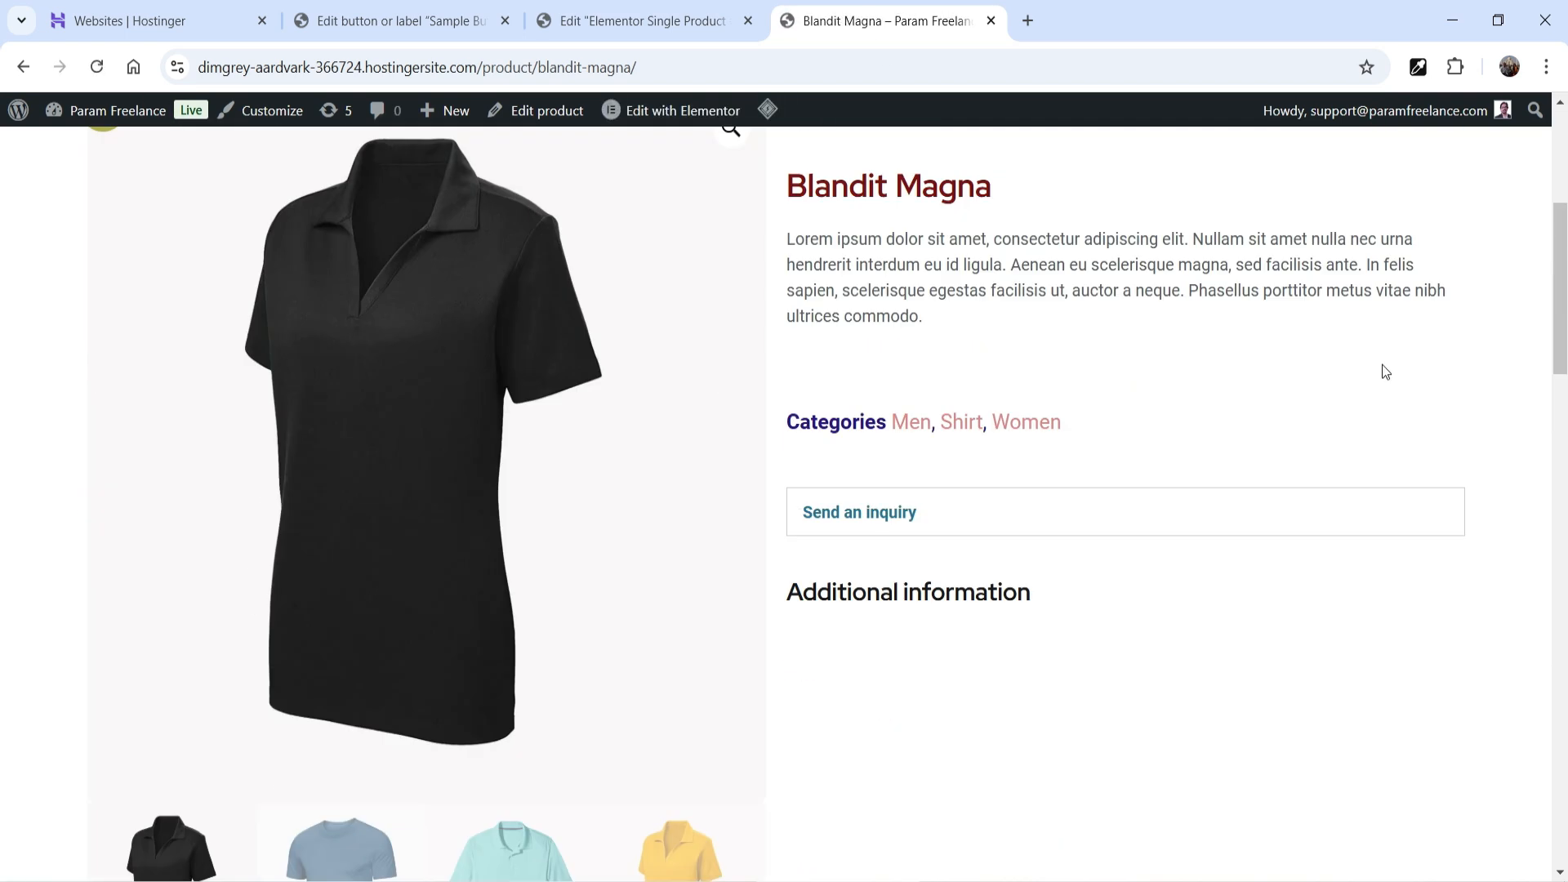
left_click(961, 530)
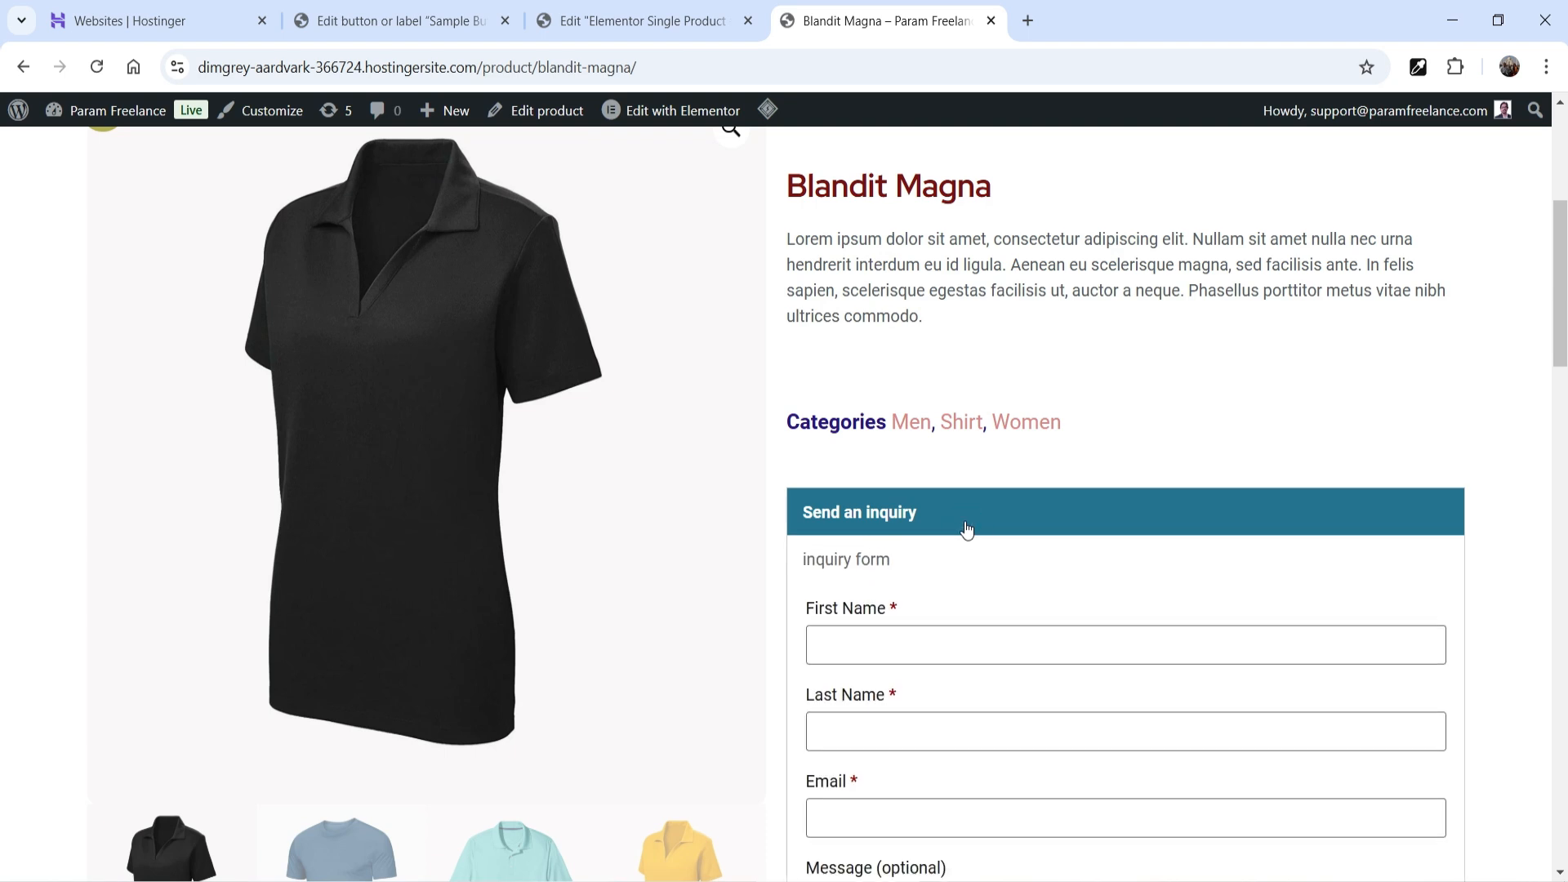
left_click(966, 527)
- Open the Shop page and purge the cache to check the product grid
scroll(967, 521, "up", 5)
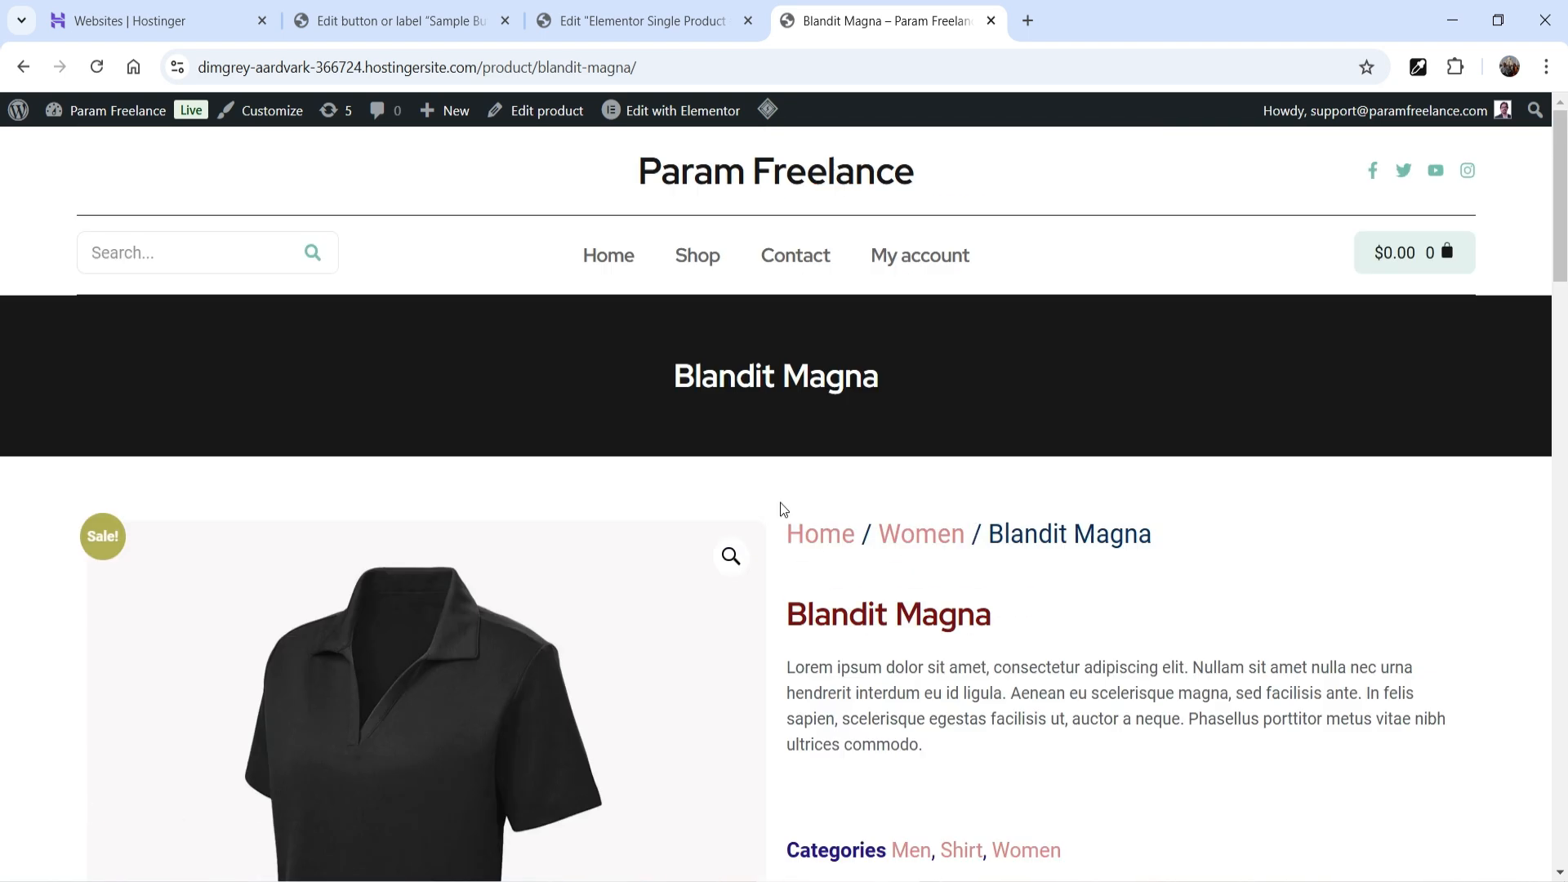
left_click(701, 252)
scroll(899, 349, "down", 4)
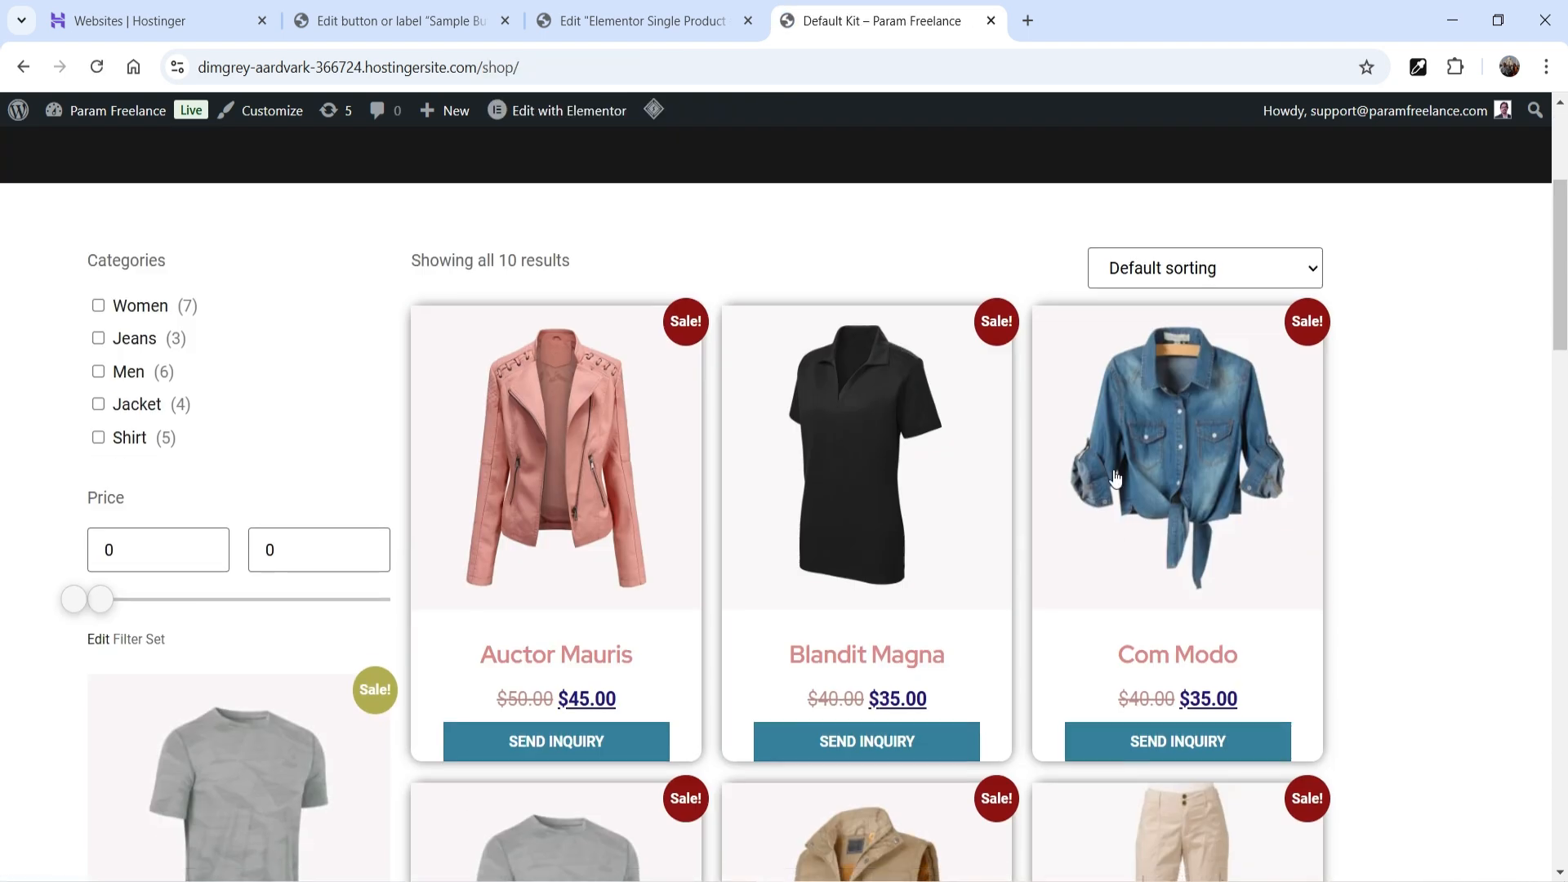
mouse_move(654, 113)
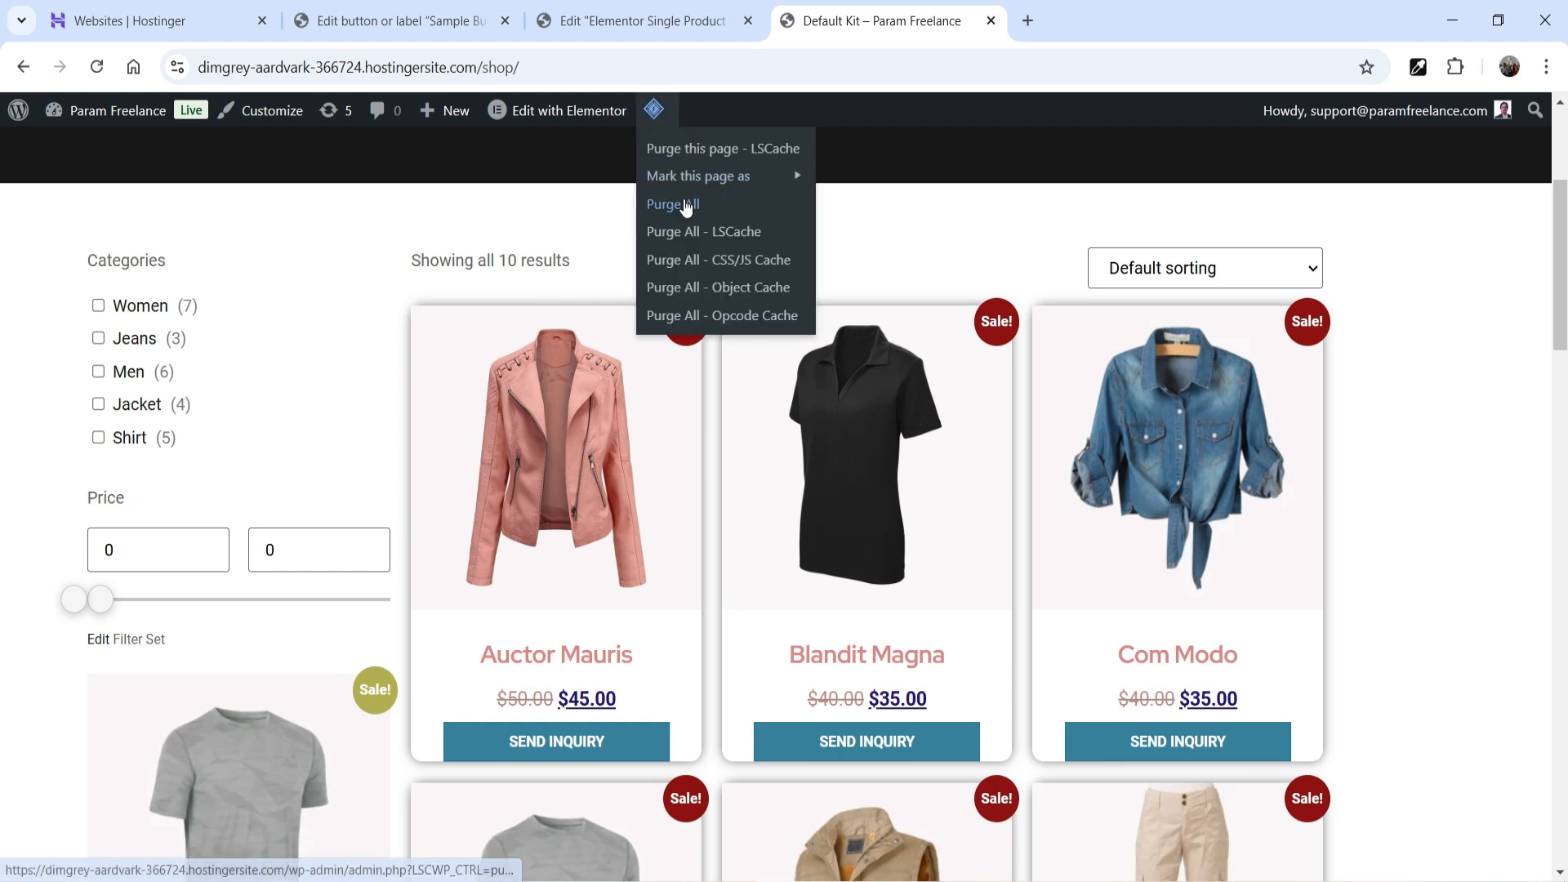
left_click(678, 202)
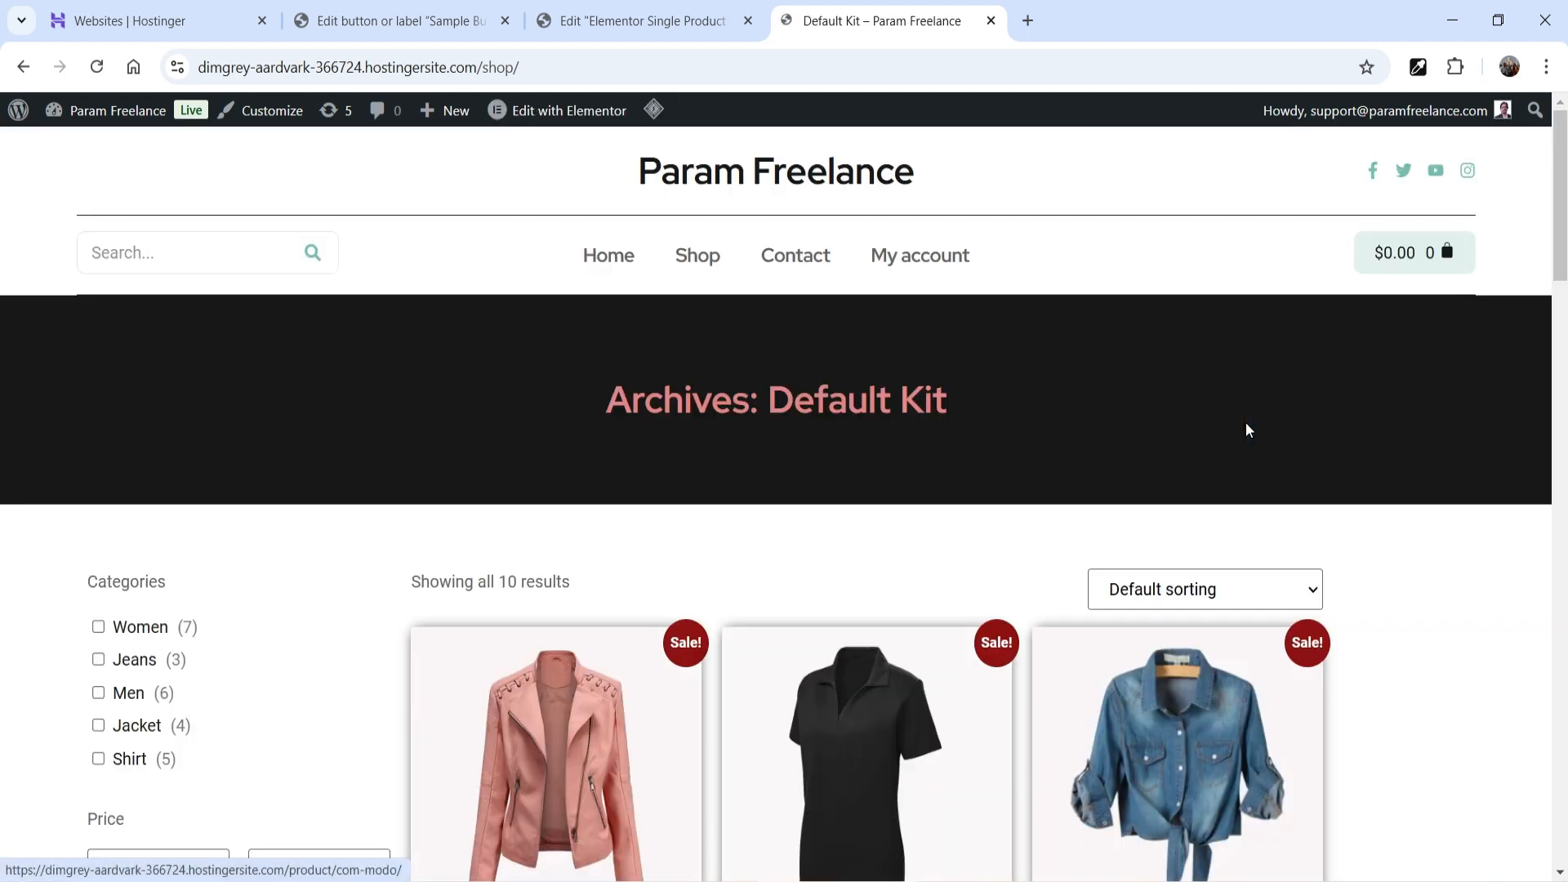
scroll(1243, 430, "down", 5)
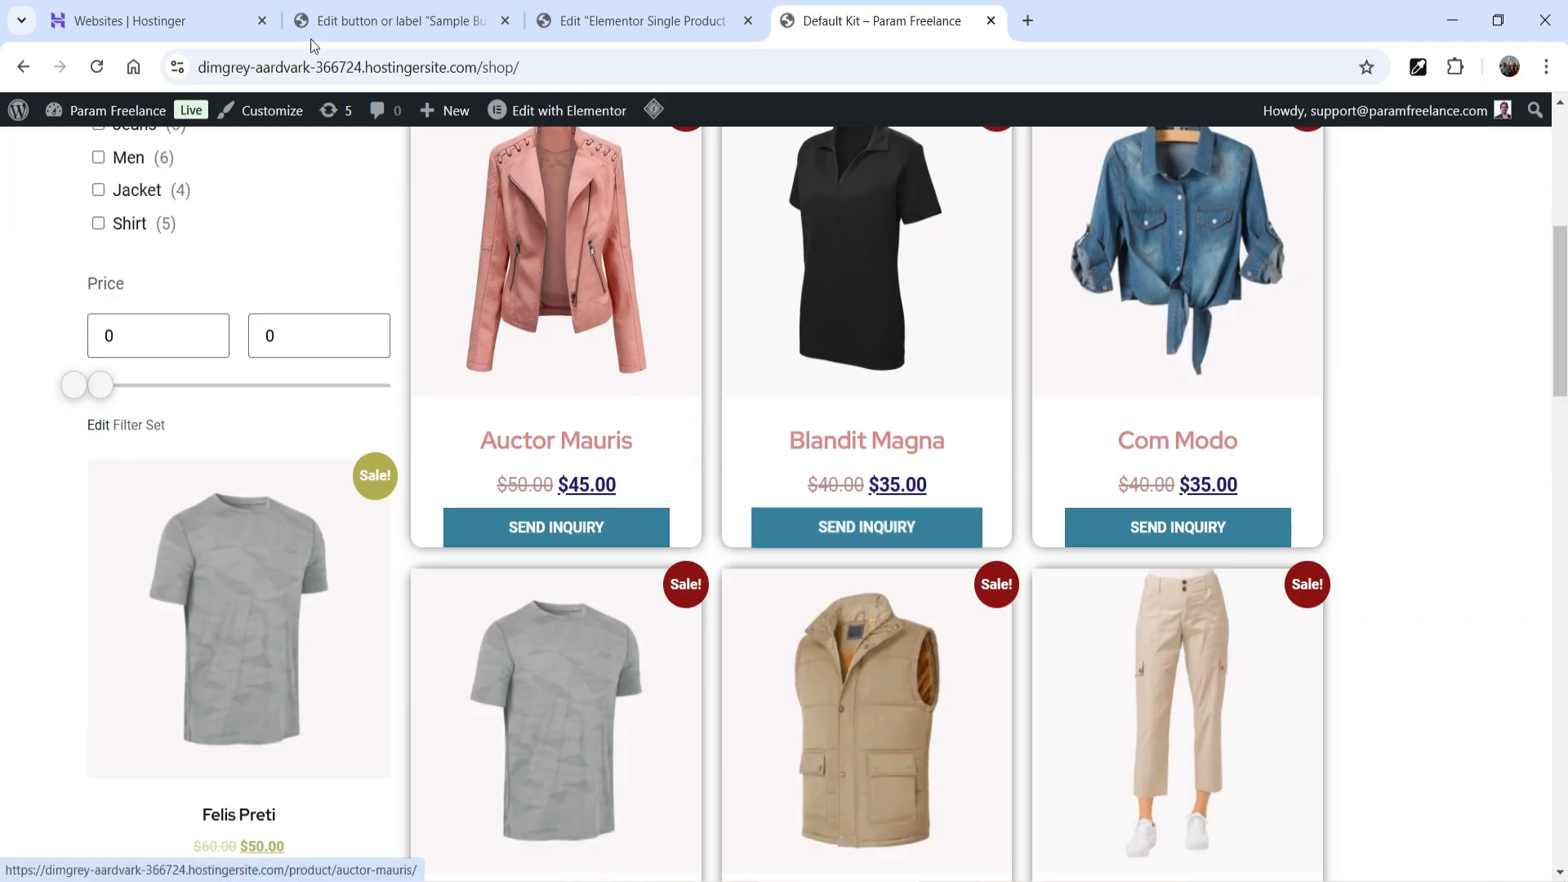
left_click(364, 21)
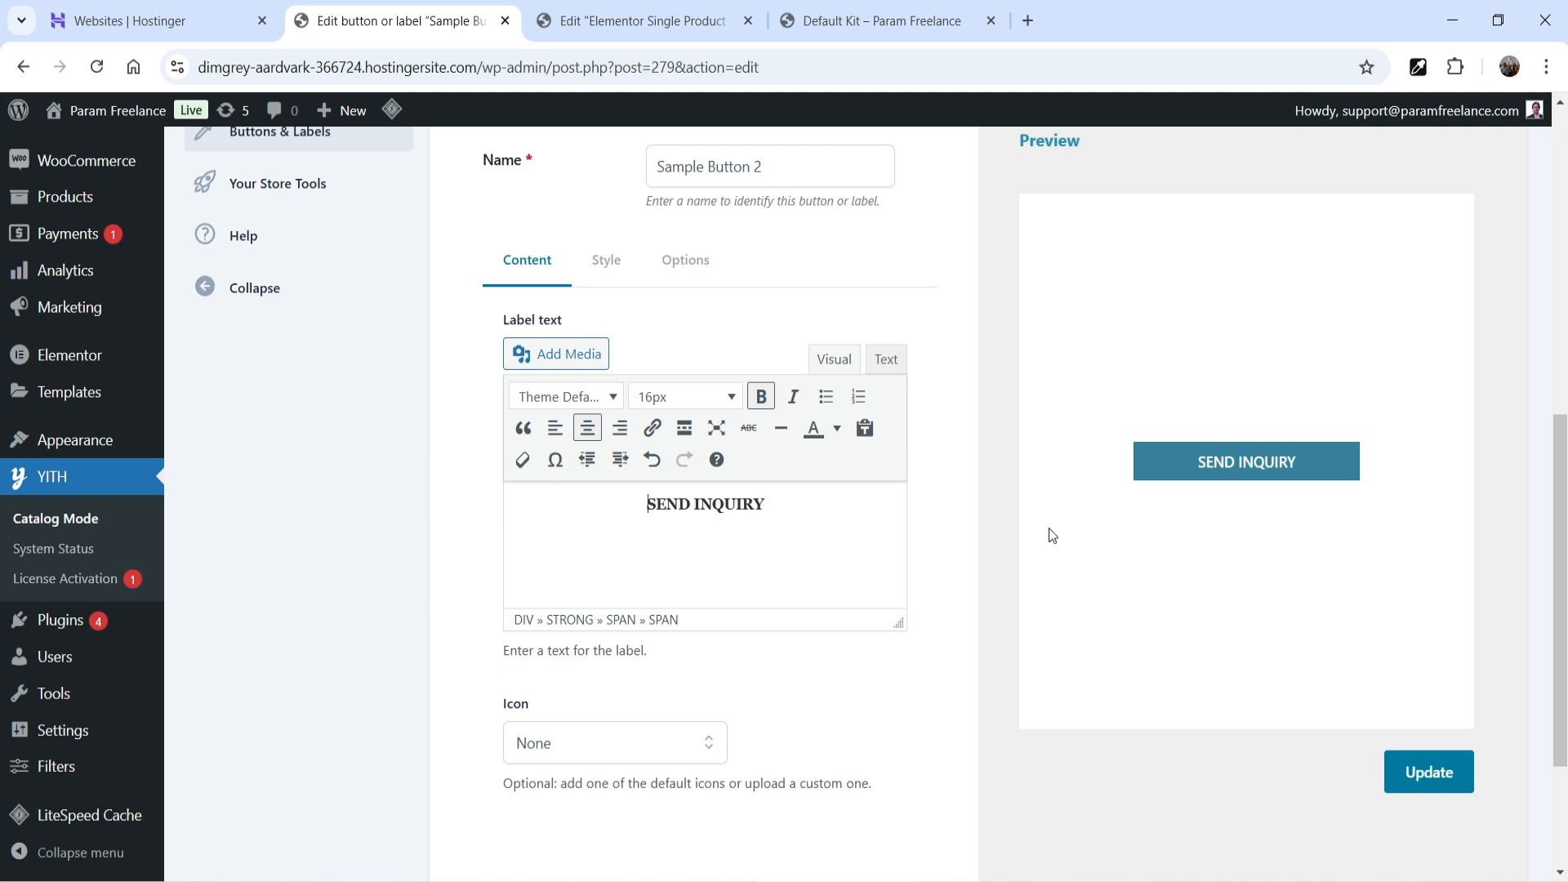
- In Catalog Mode Settings, choose Nothing for both shop-page and product-page Add to cart replacements and save
scroll(1052, 535, "up", 4)
left_click(255, 300)
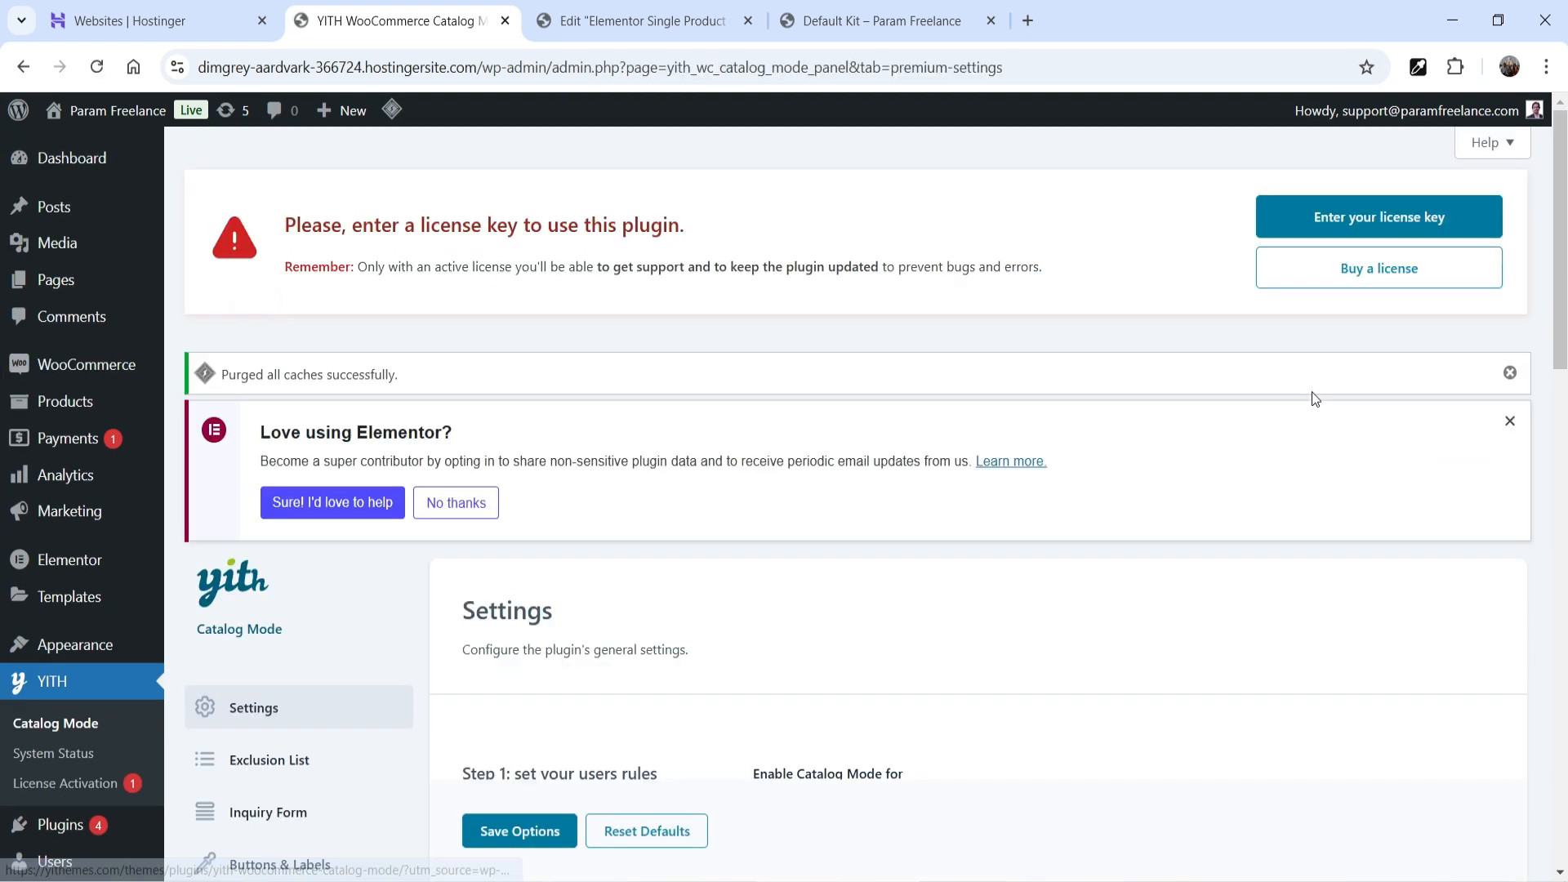
scroll(1315, 398, "down", 15)
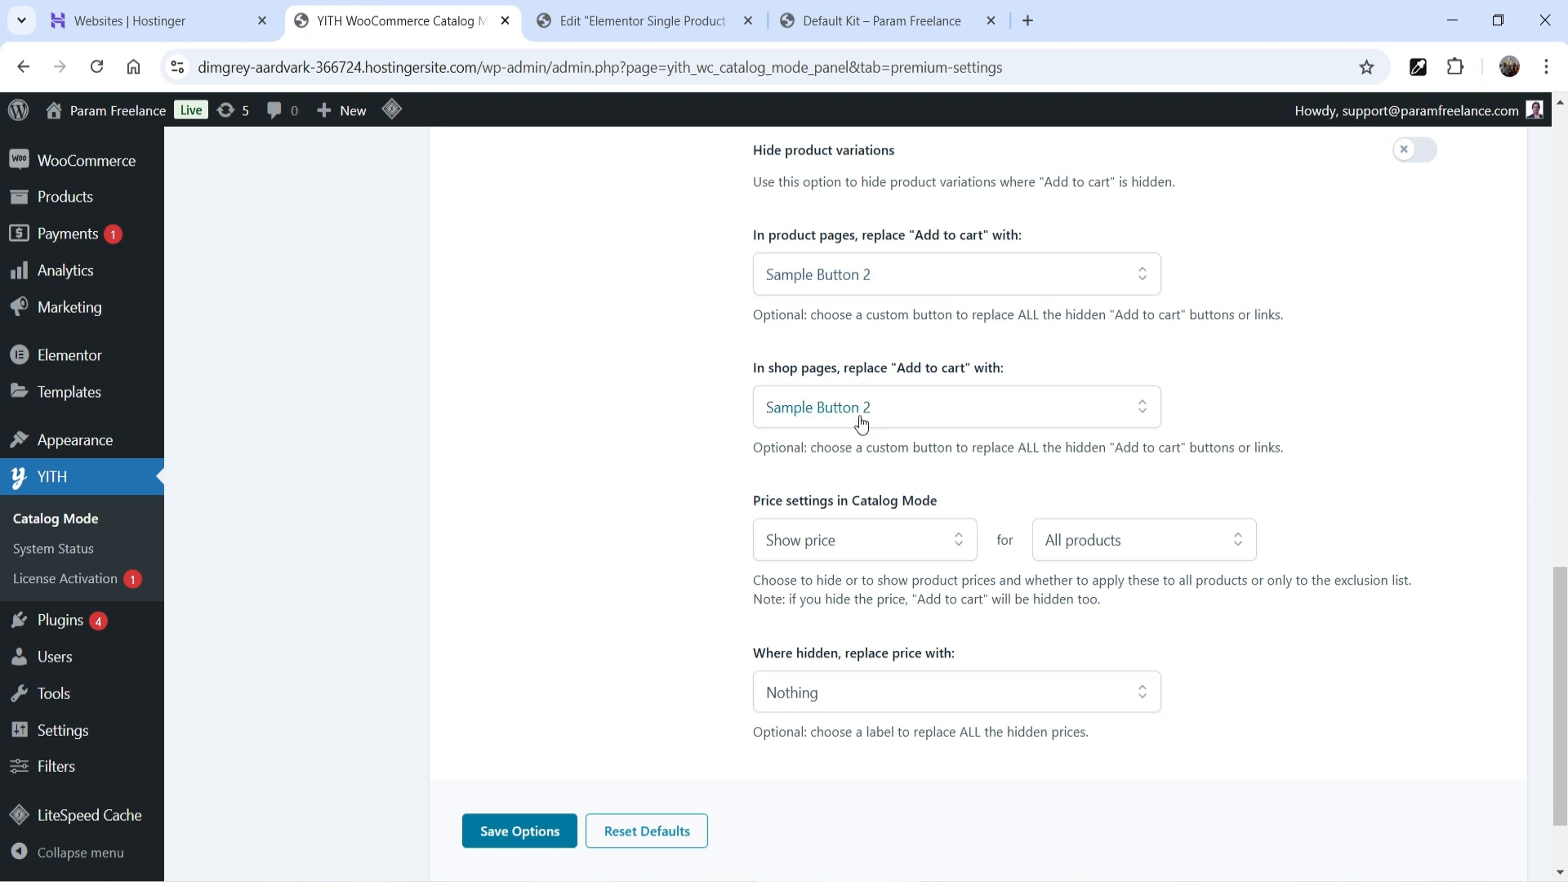
left_click(920, 415)
left_click(914, 458)
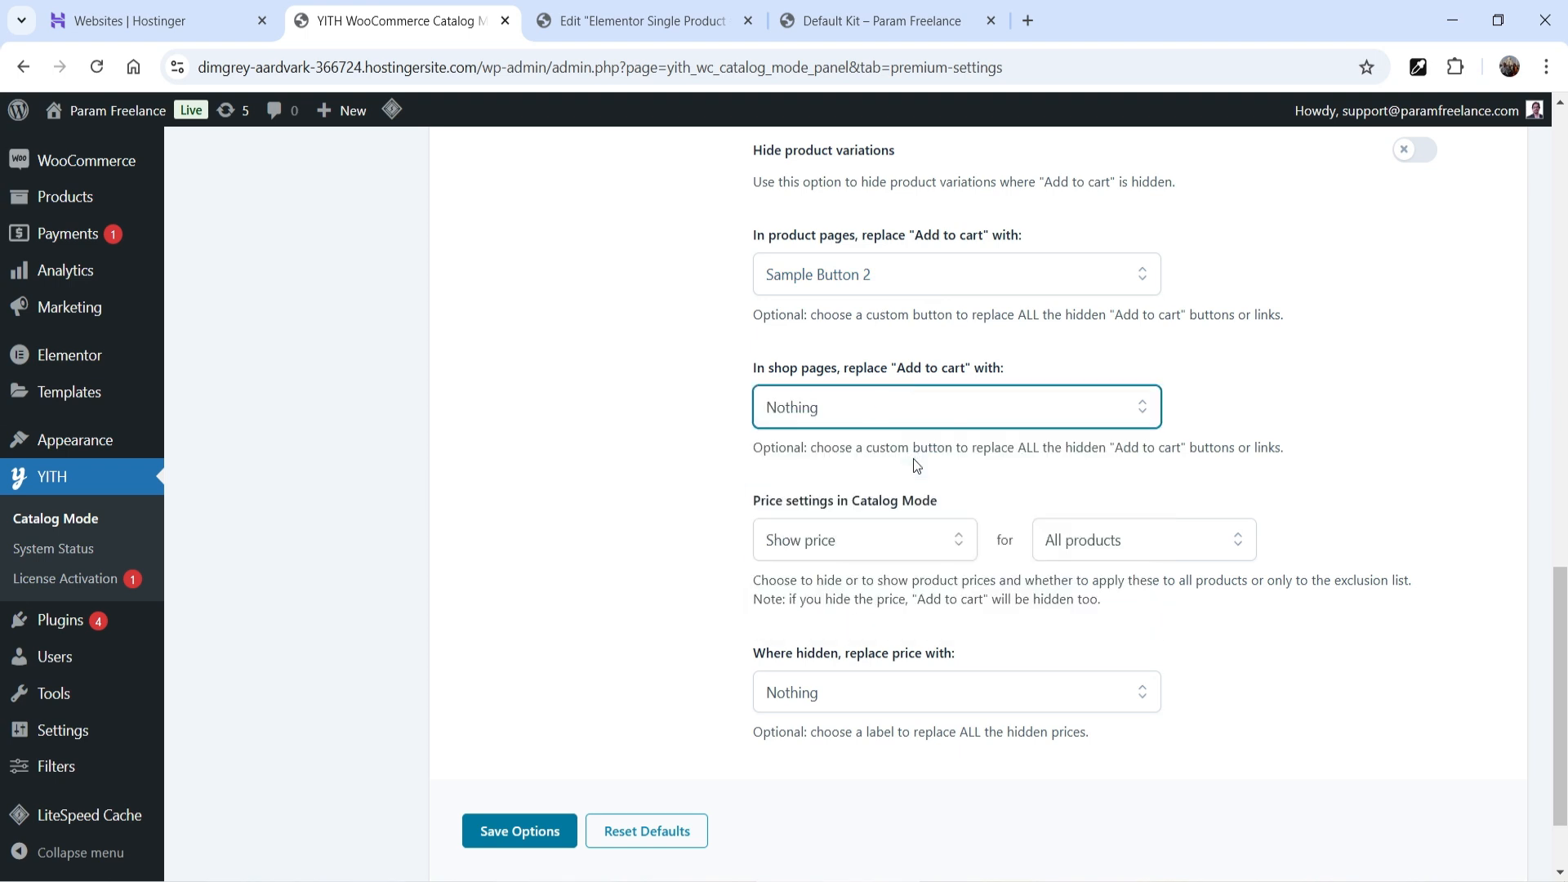
left_click(889, 275)
left_click(883, 319)
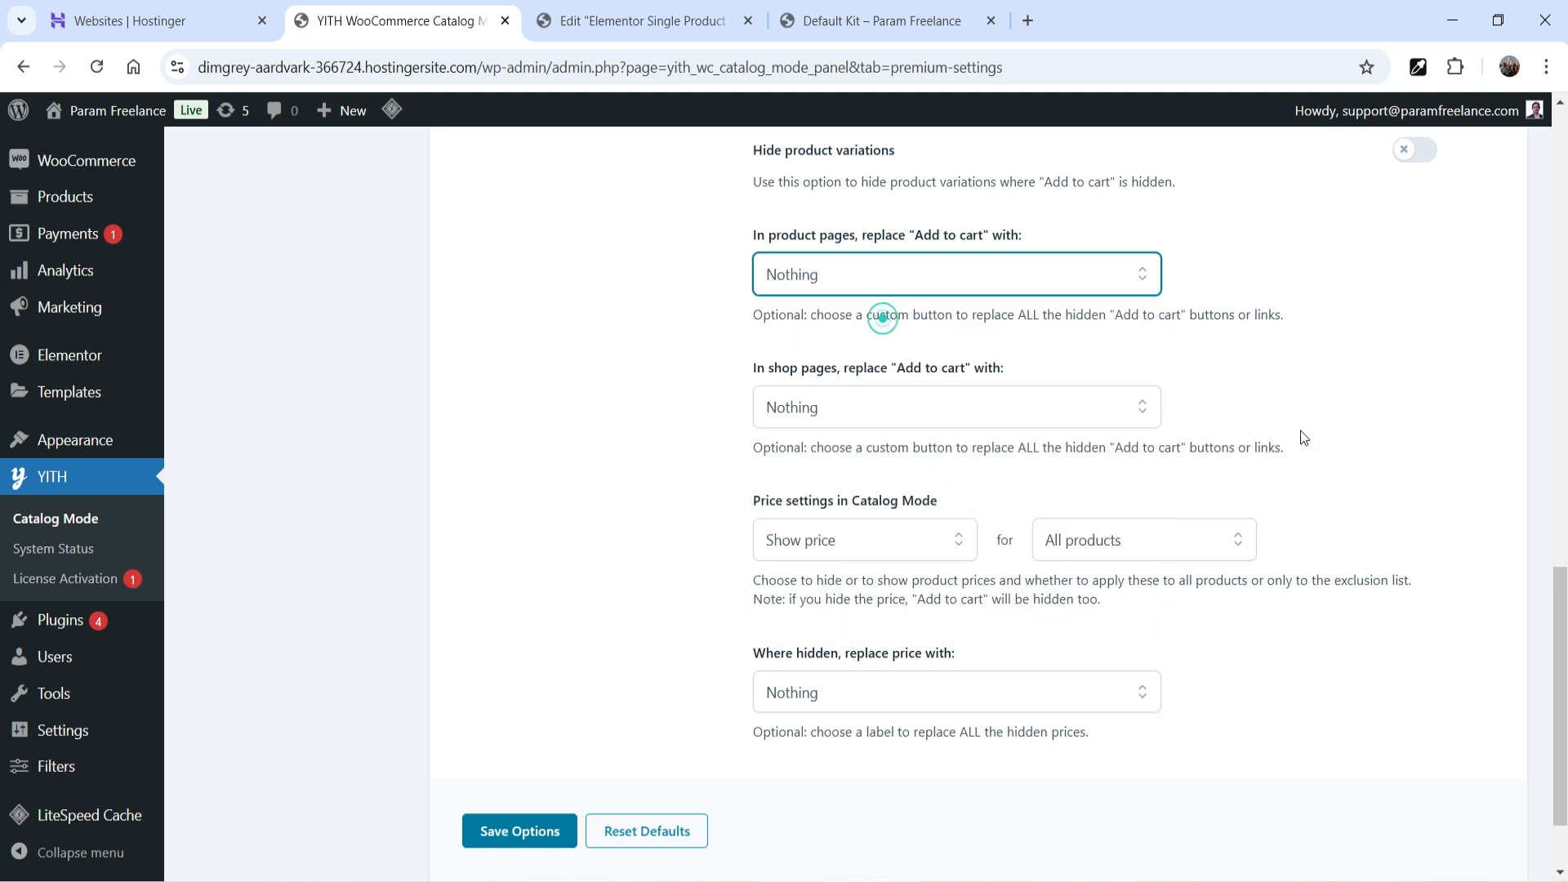
scroll(1316, 439, "down", 2)
left_click(520, 745)
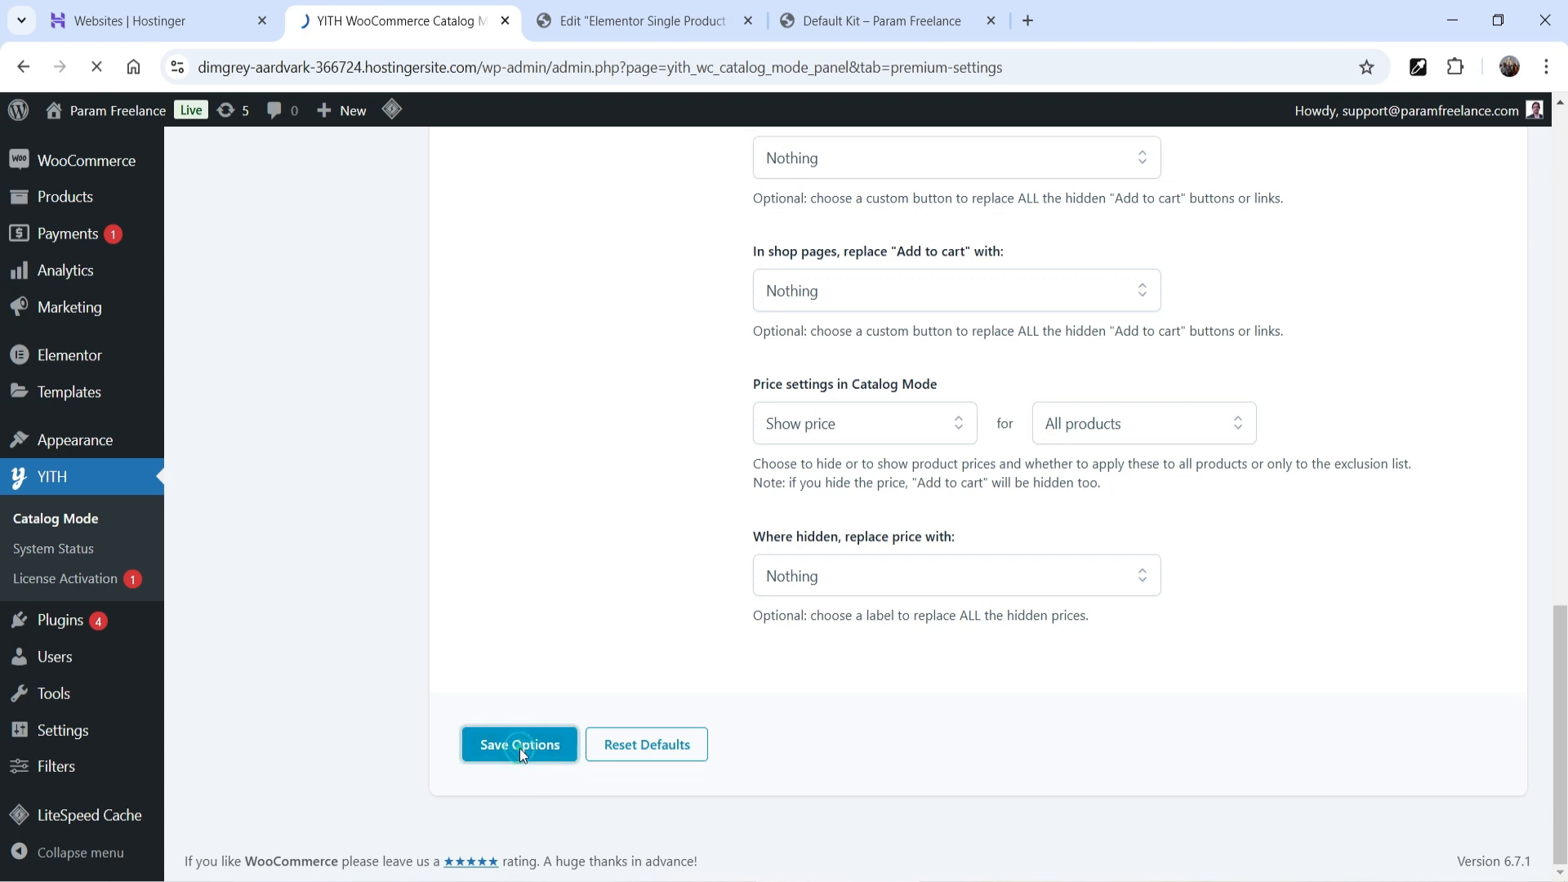
- Purge the cache on the shop, then open Blandit Magna and expand its inquiry form to verify
left_click(855, 29)
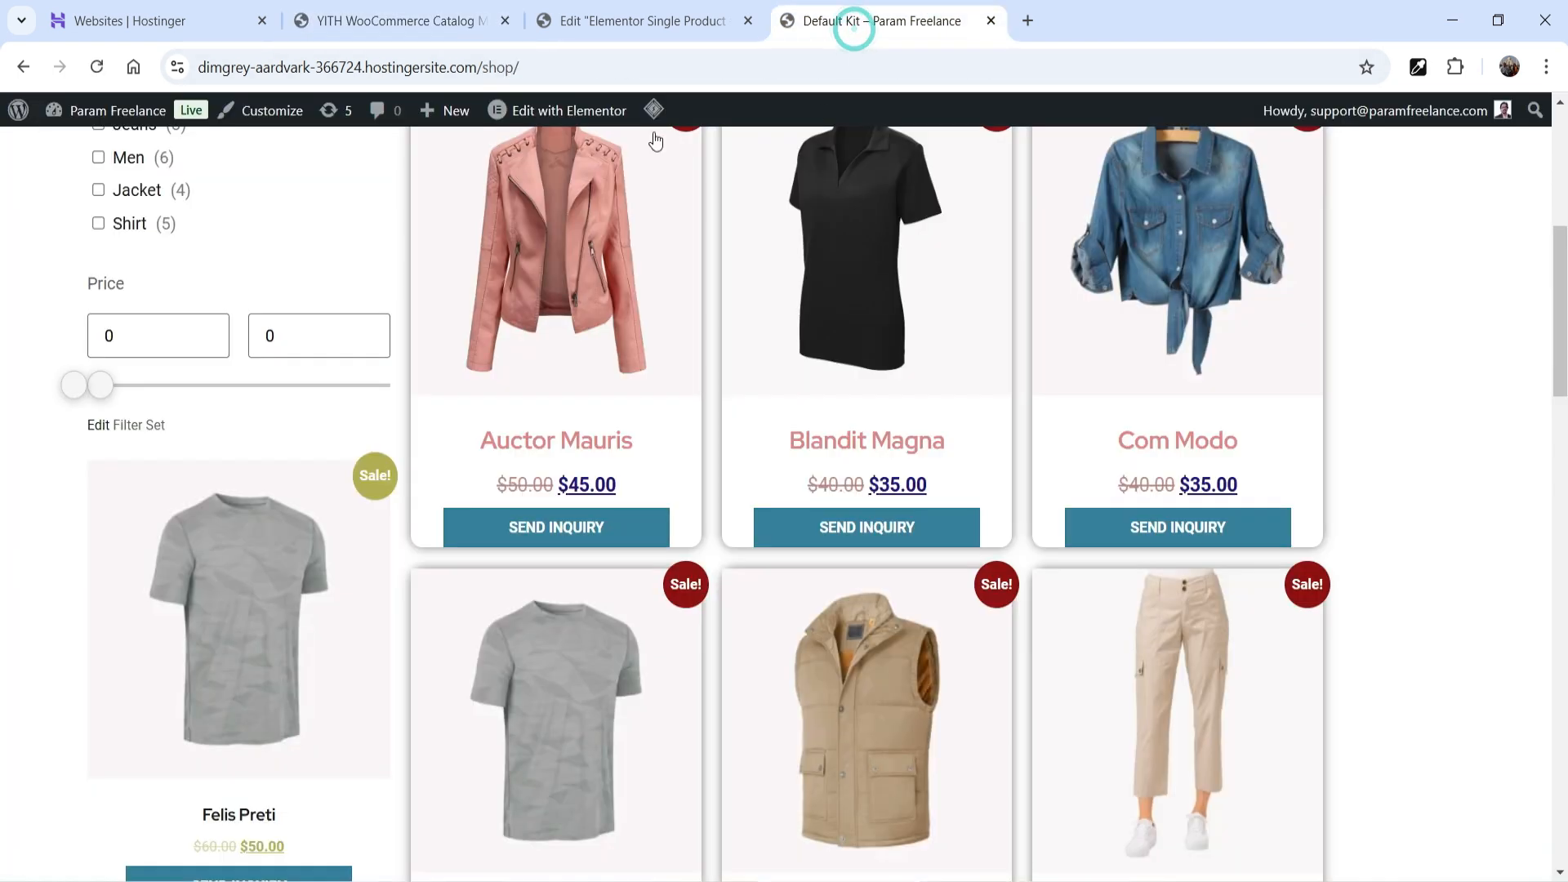
mouse_move(653, 110)
left_click(672, 206)
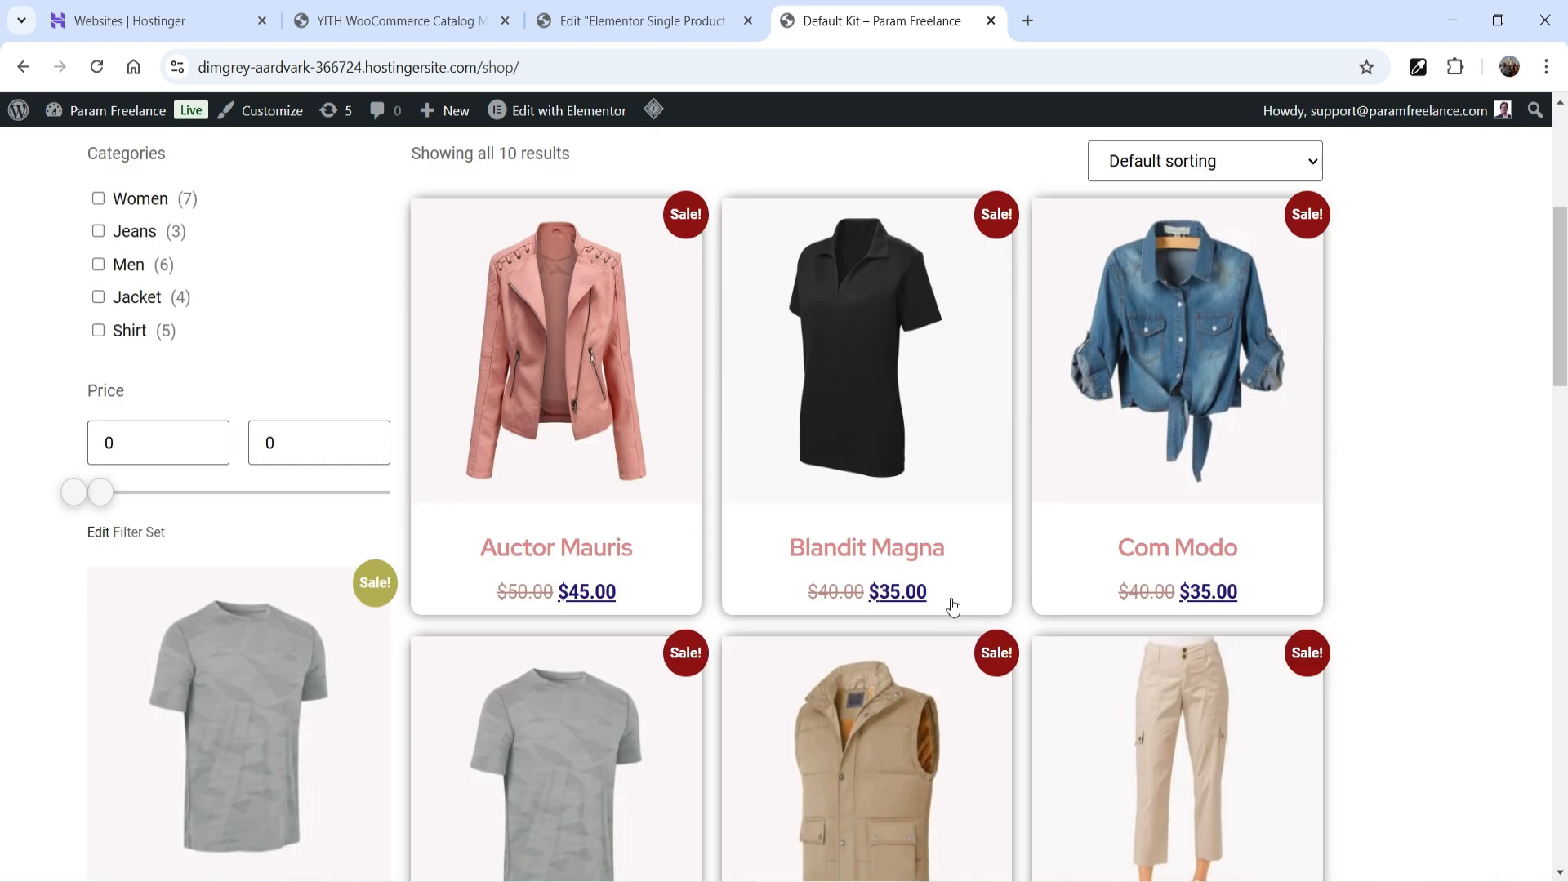
left_click(886, 402)
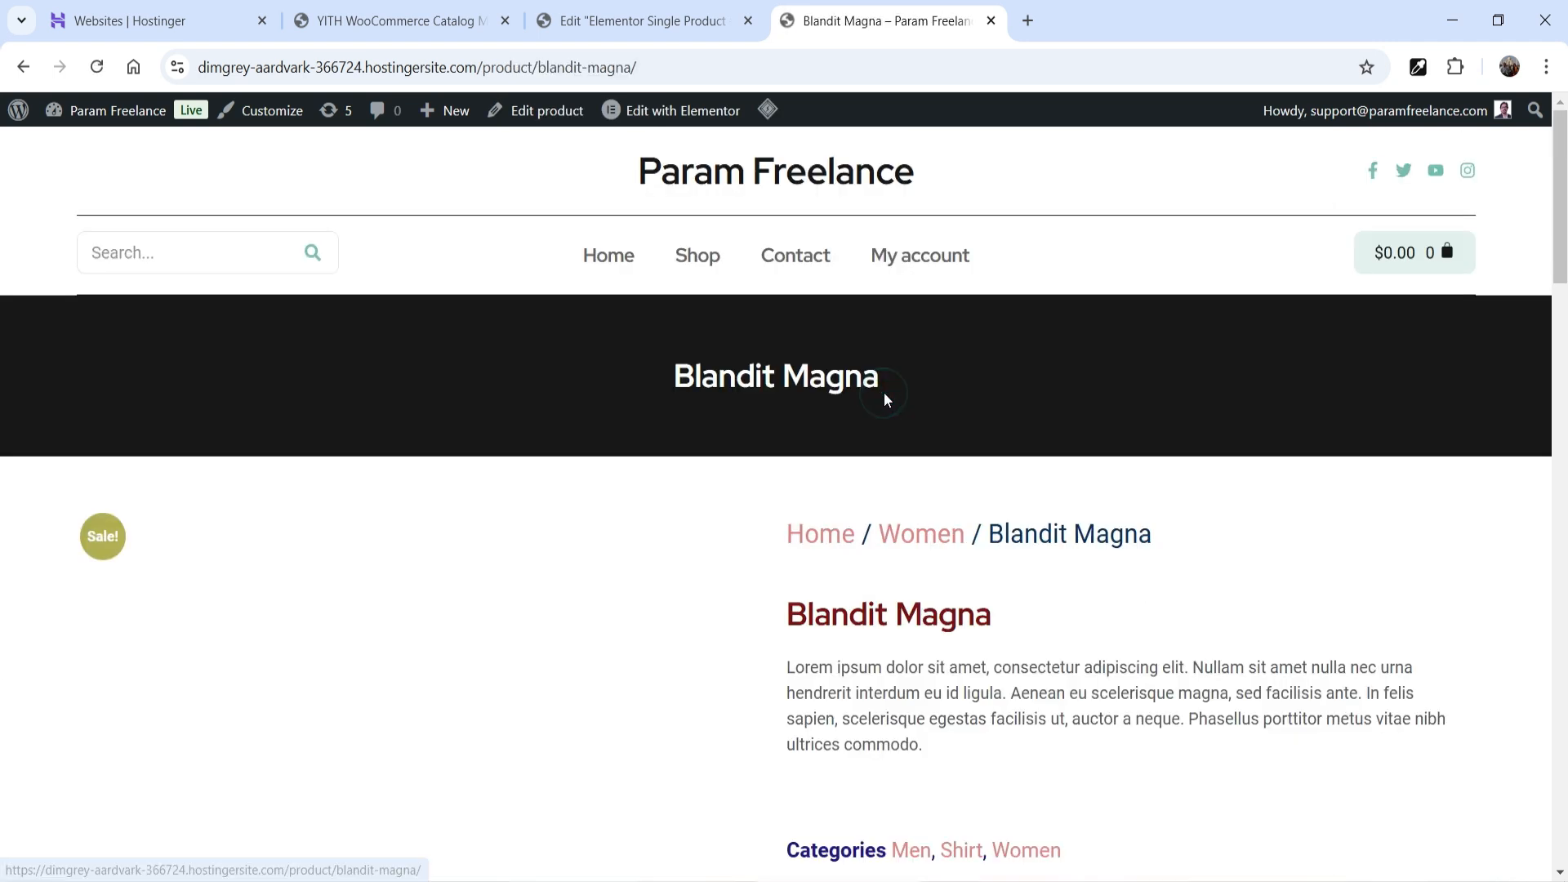
scroll(1281, 419, "down", 5)
left_click(976, 532)
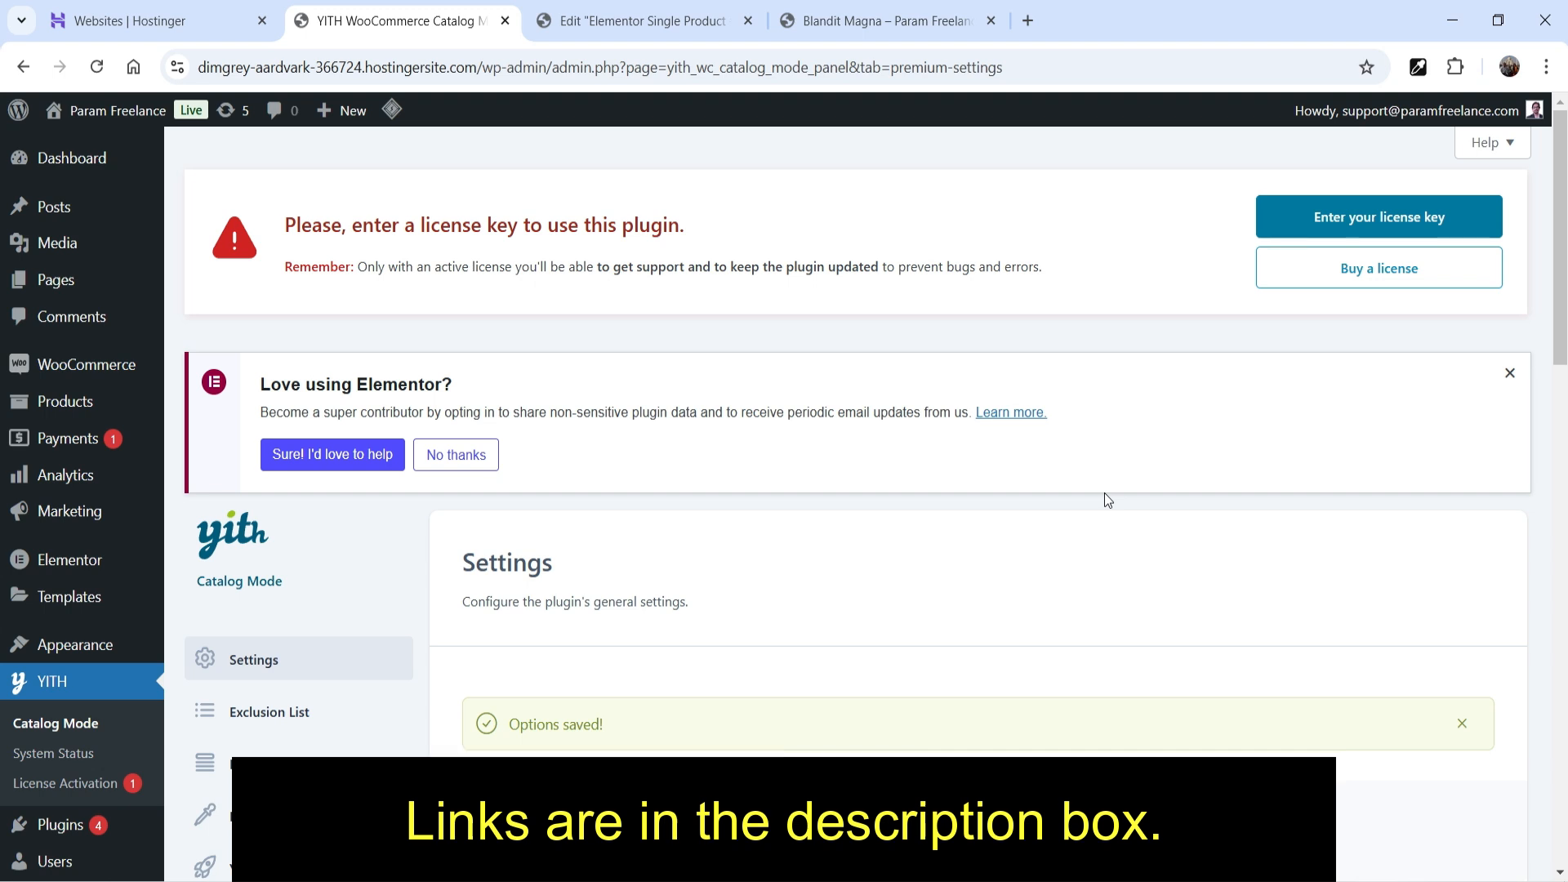
scroll(1104, 493, "down", 4)
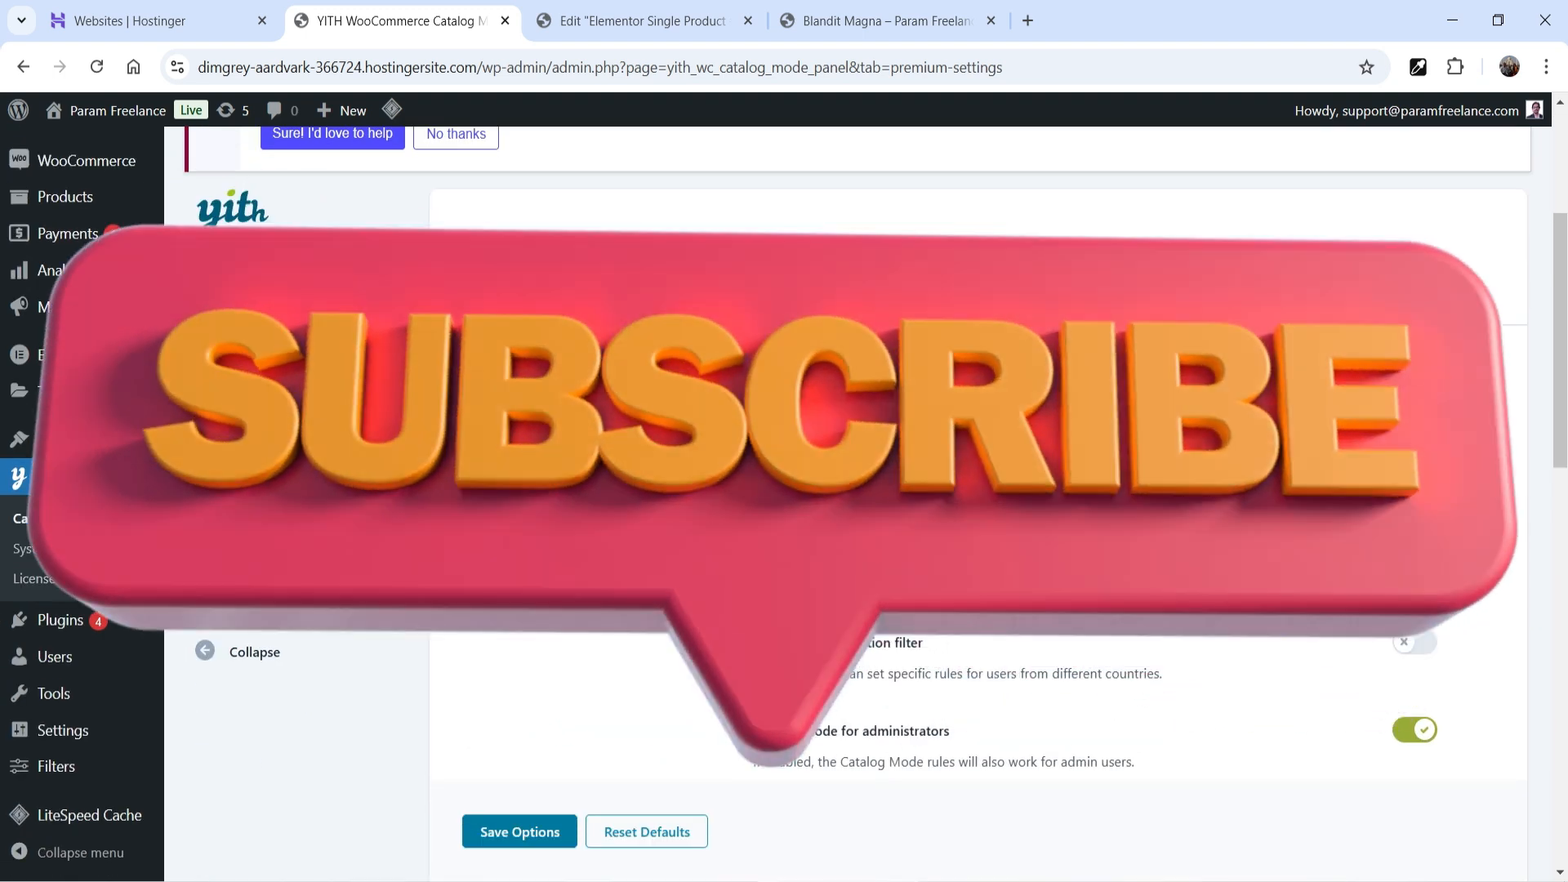